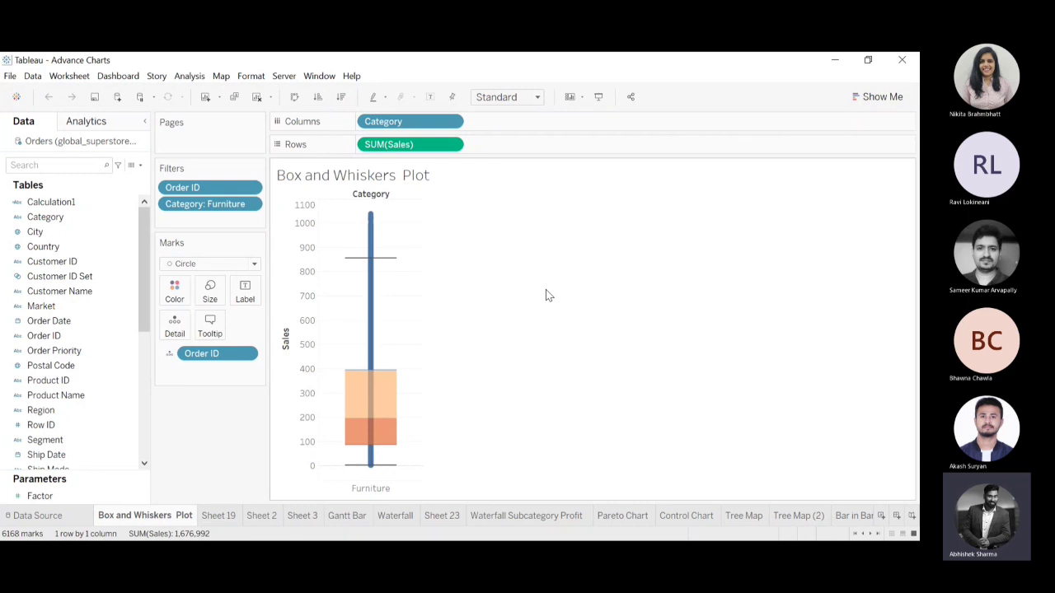
Swap the rows and columns of the Box and Whiskers Plot and fit it to Entire View.
{"action": "left_click", "coordinate": [894, 435]}
{"action": "mouse_move", "coordinate": [341, 372]}
{"action": "left_click", "coordinate": [294, 97]}
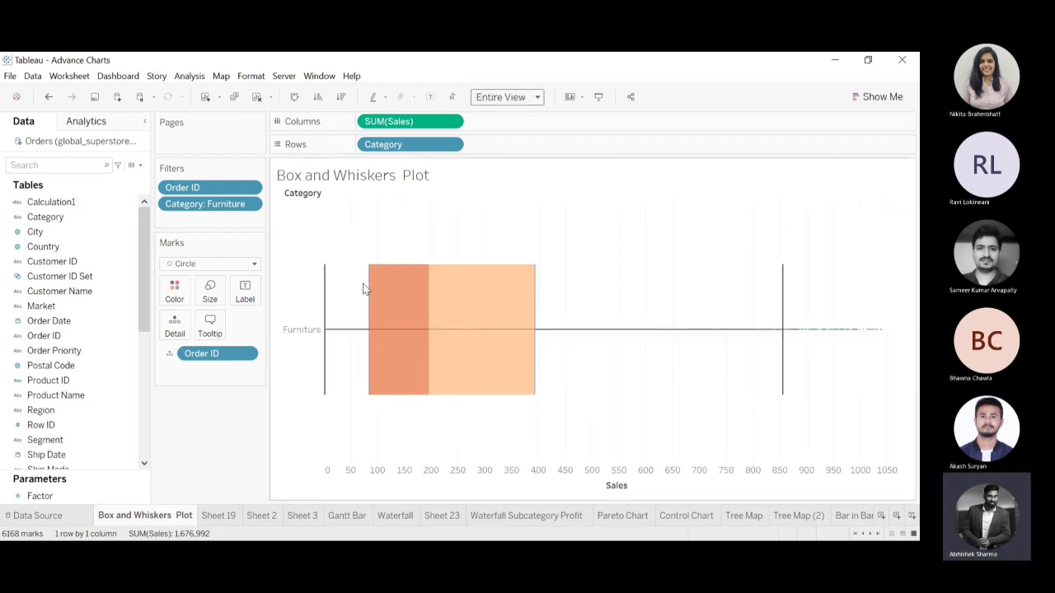
Examine the quartile box and whiskers of the Furniture plot, and select the outlier marks beyond the upper whisker.
{"action": "mouse_move", "coordinate": [377, 265]}
{"action": "mouse_move", "coordinate": [499, 283]}
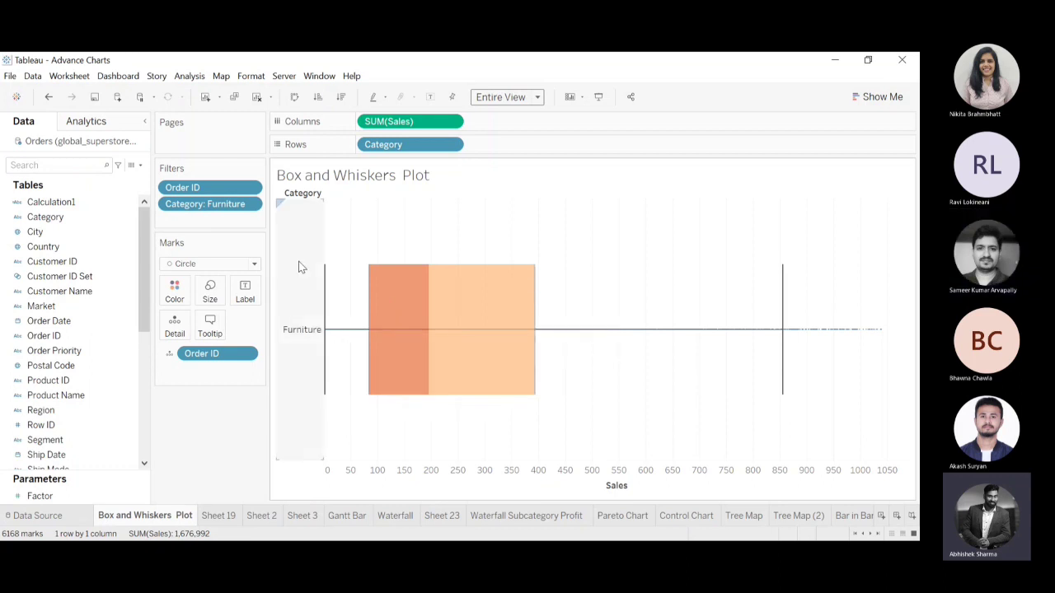
{"action": "mouse_move", "coordinate": [784, 394]}
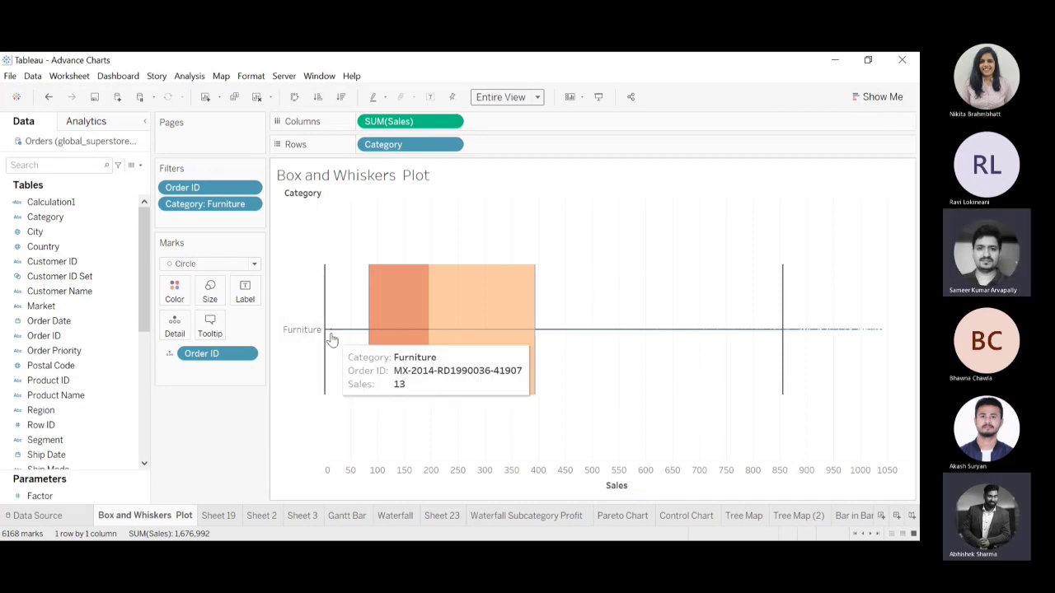
{"action": "mouse_move", "coordinate": [379, 291]}
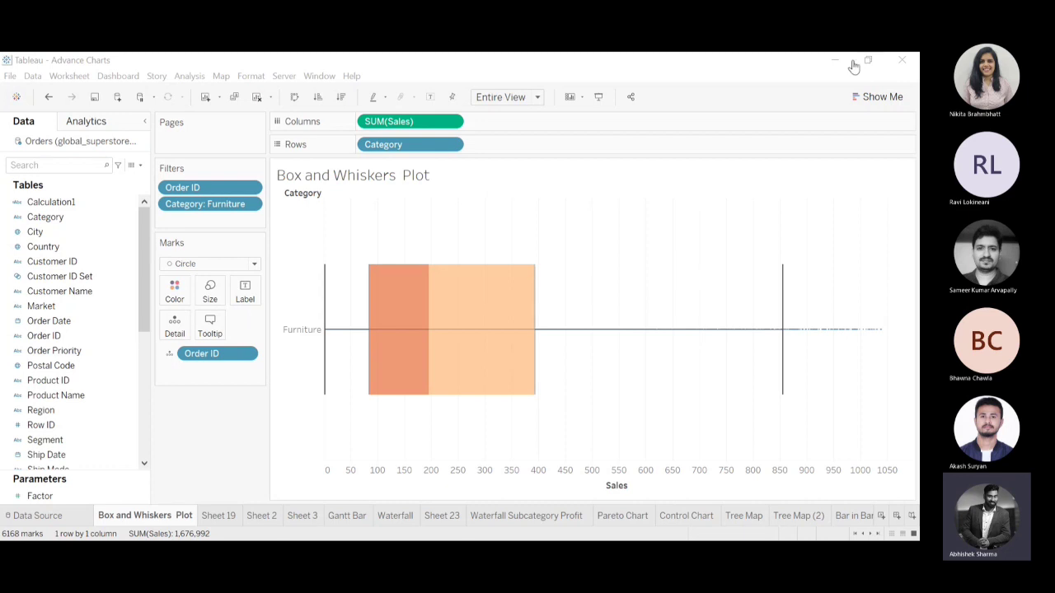
{"action": "mouse_move", "coordinate": [535, 295]}
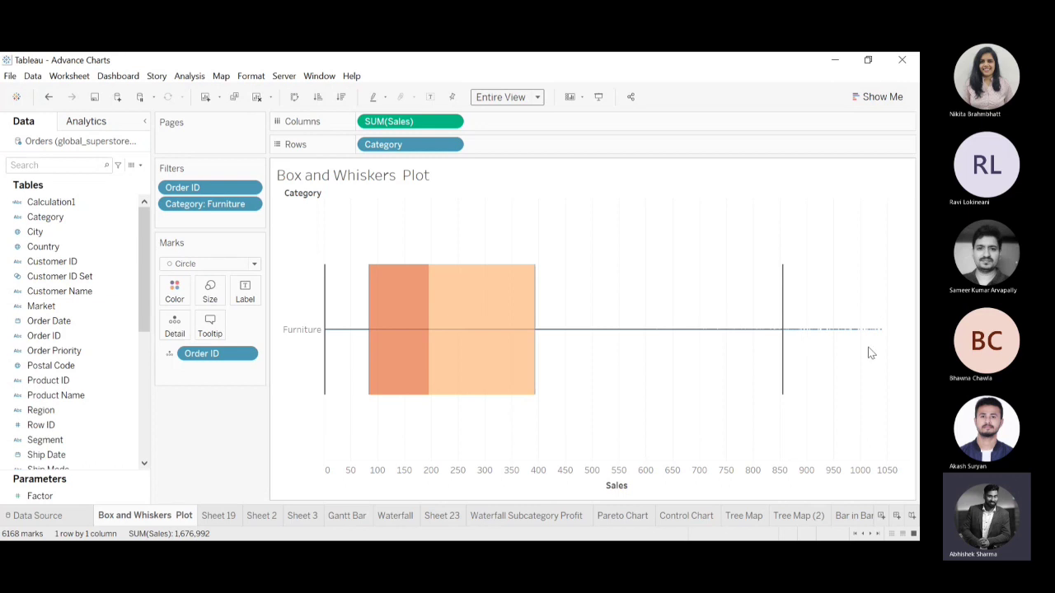
{"action": "left_click_drag", "start_coordinate": [796, 316], "coordinate": [892, 376]}
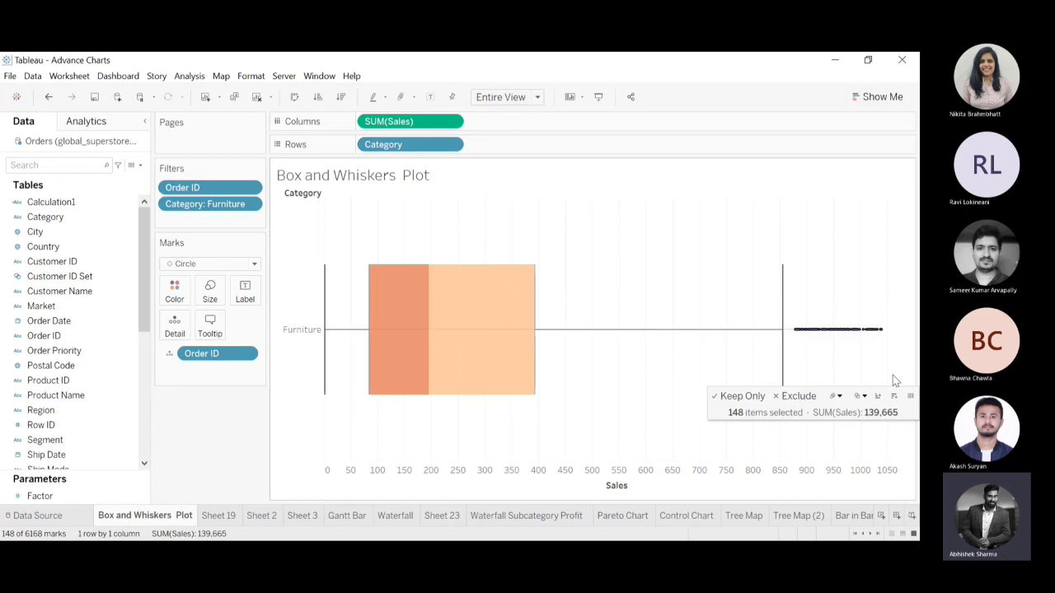
{"action": "left_click", "coordinate": [872, 270]}
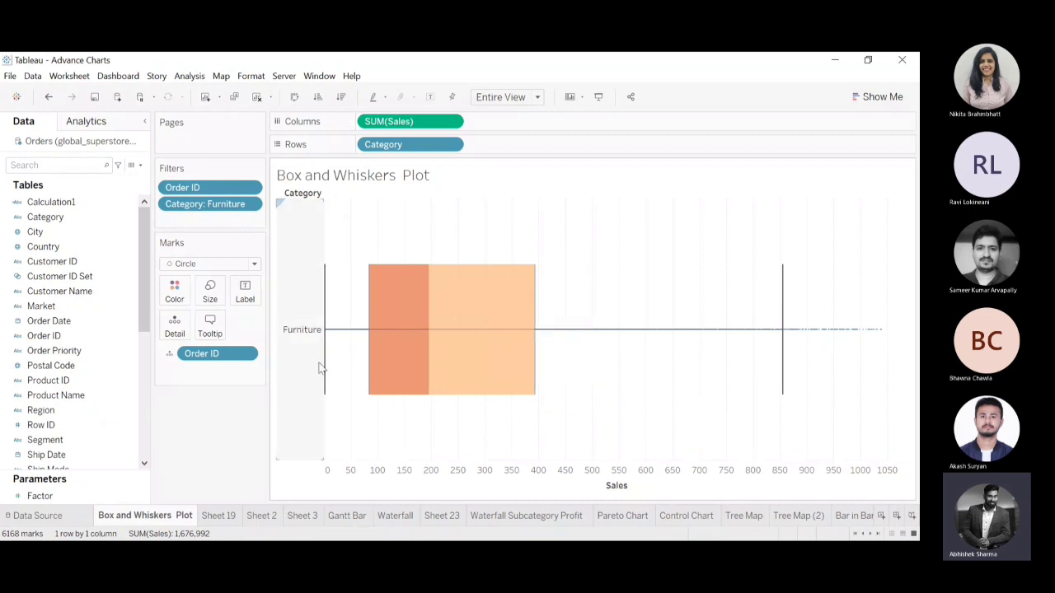
Inspect the marks at both ends of the Furniture plot, the interquartile box and the upper whisker limit.
{"action": "mouse_move", "coordinate": [325, 351]}
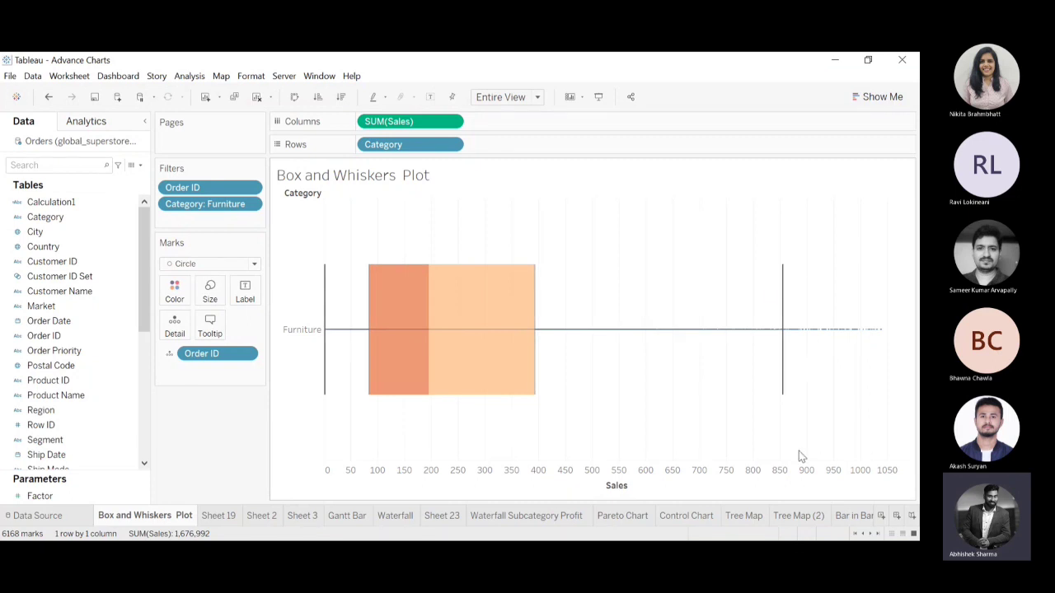
{"action": "mouse_move", "coordinate": [784, 404]}
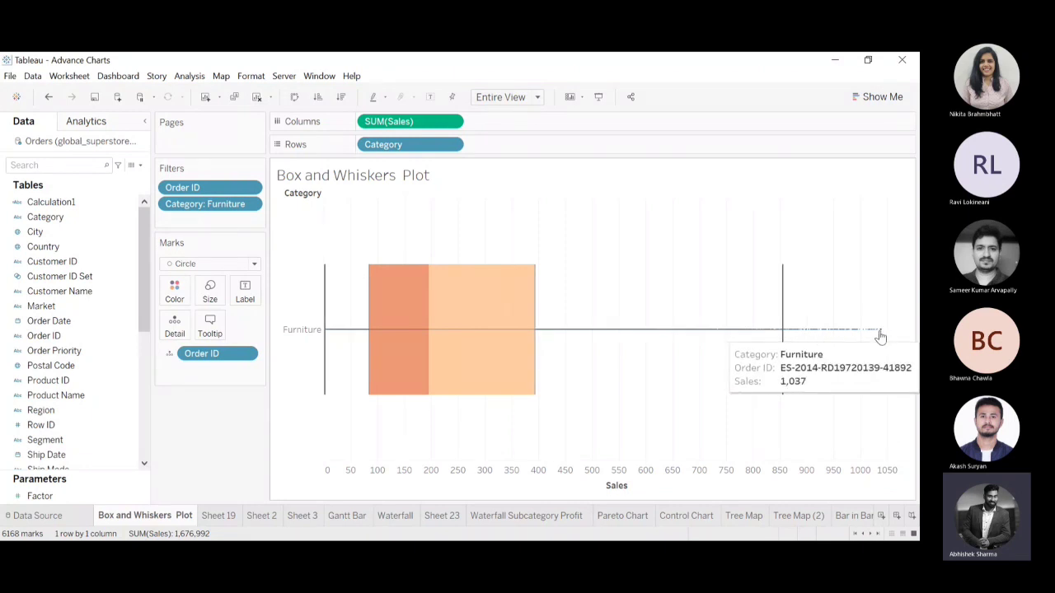
{"action": "mouse_move", "coordinate": [506, 268]}
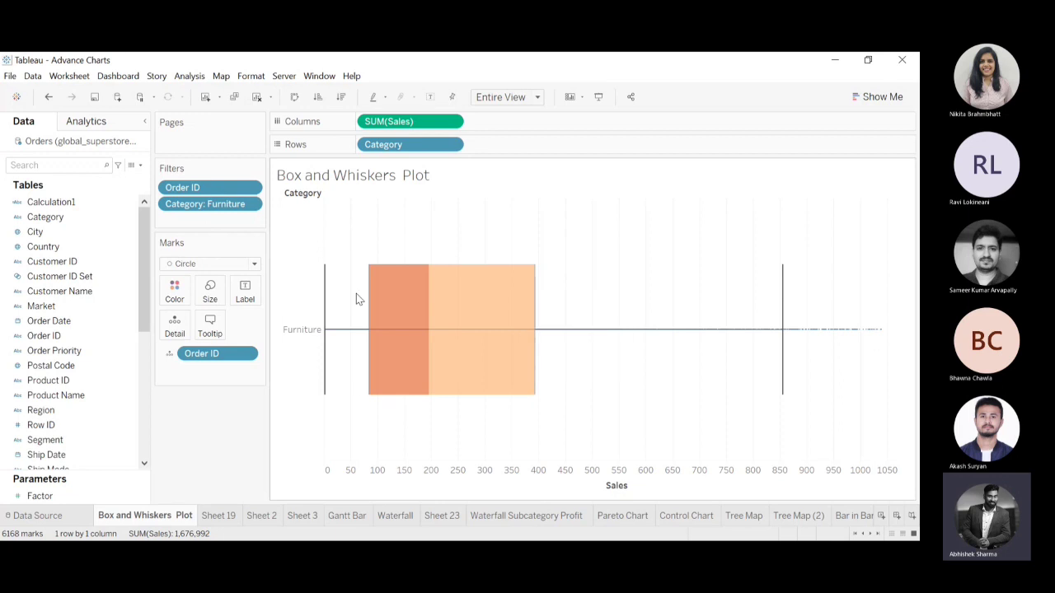
{"action": "mouse_move", "coordinate": [508, 392]}
{"action": "mouse_move", "coordinate": [549, 338]}
{"action": "mouse_move", "coordinate": [365, 347]}
{"action": "mouse_move", "coordinate": [778, 331]}
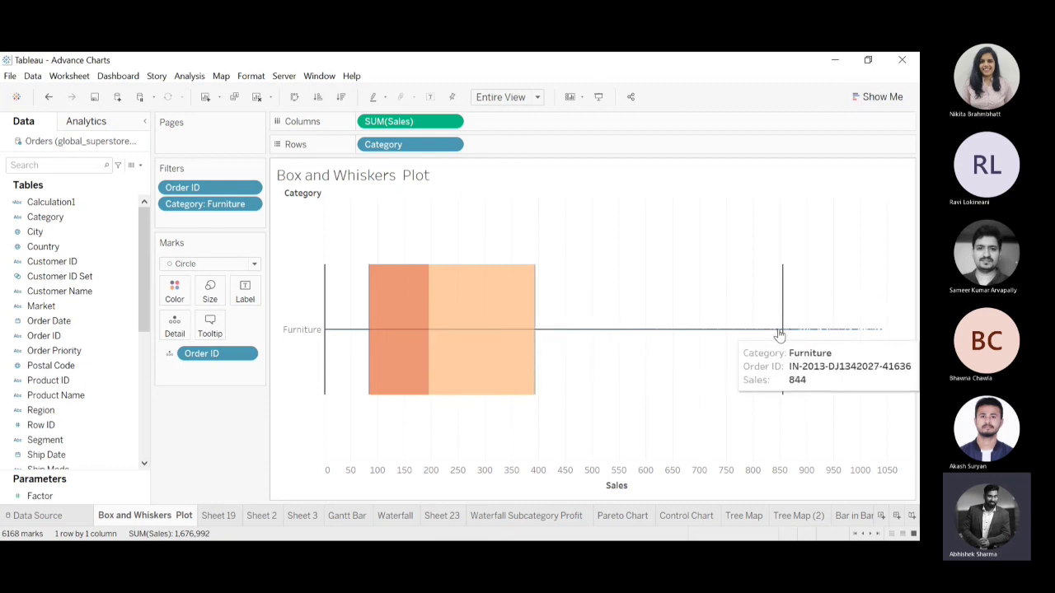
{"action": "mouse_move", "coordinate": [783, 298]}
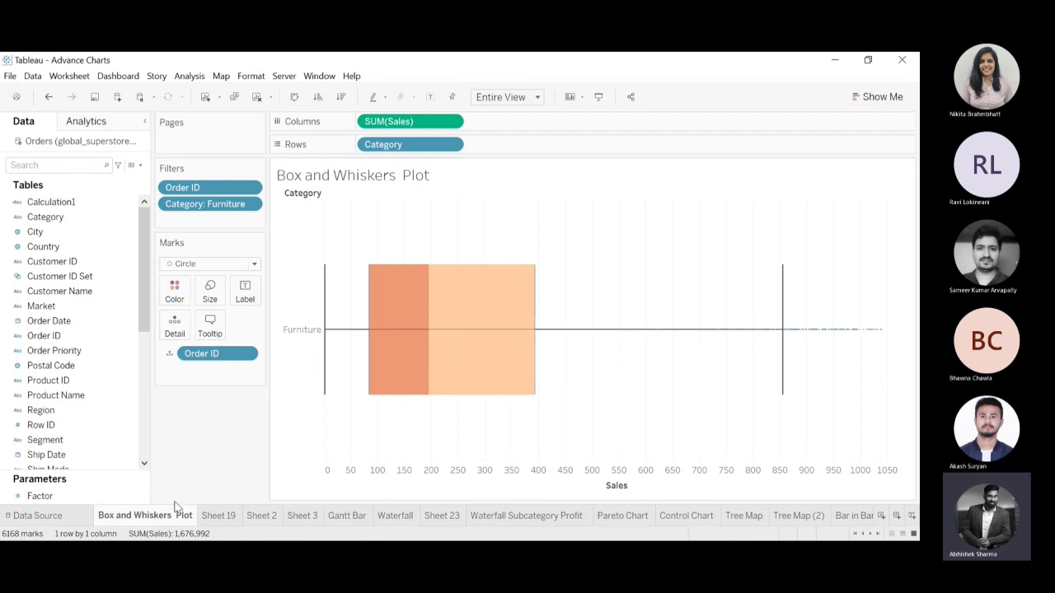
Create a new blank worksheet next to the Box and Whiskers Plot sheet.
{"action": "left_click", "coordinate": [206, 98]}
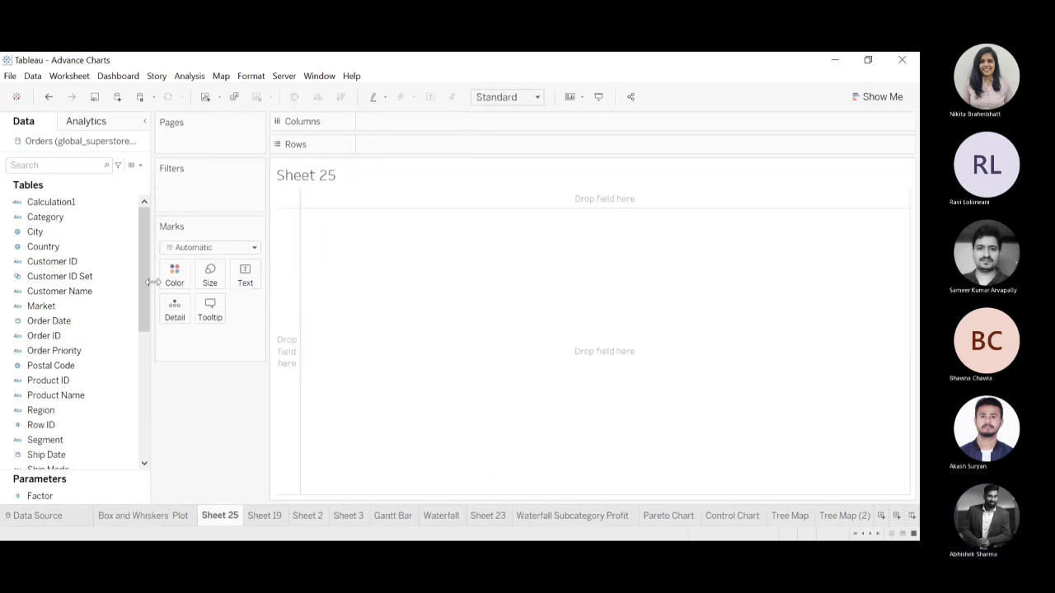
{"action": "left_click", "coordinate": [155, 521]}
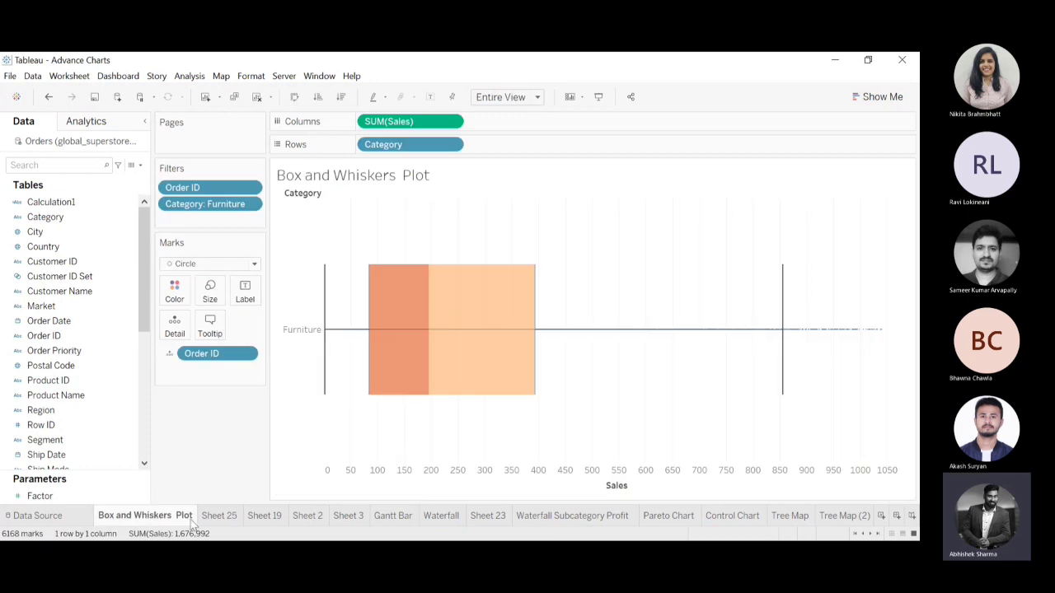
{"action": "left_click", "coordinate": [219, 516]}
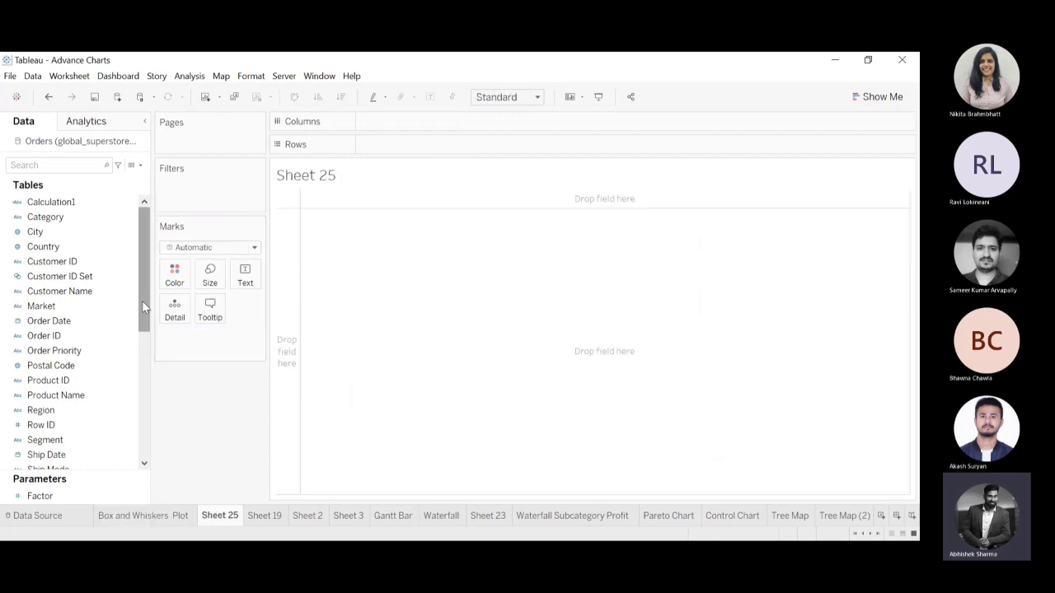
{"action": "left_click", "coordinate": [56, 217]}
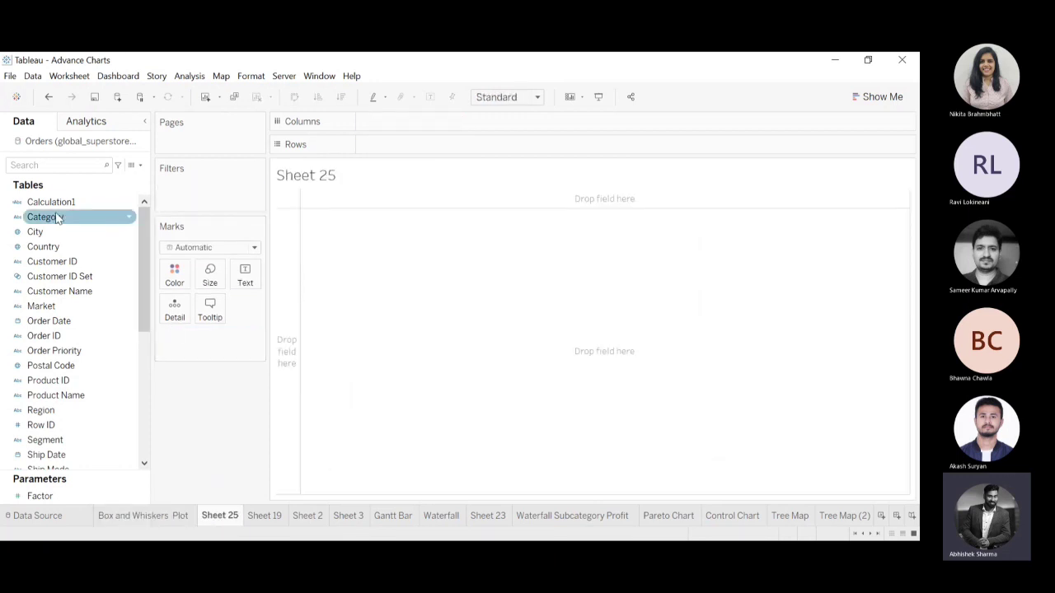
{"action": "double_click", "coordinate": [56, 217]}
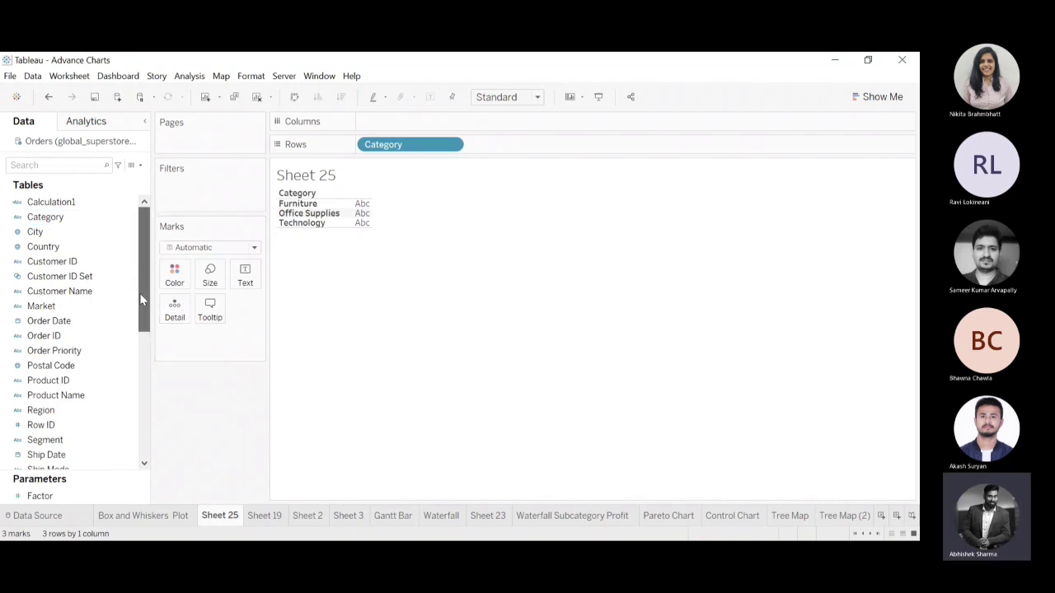
{"action": "left_click_drag", "start_coordinate": [139, 293], "coordinate": [139, 418]}
{"action": "left_click_drag", "start_coordinate": [53, 363], "coordinate": [409, 121]}
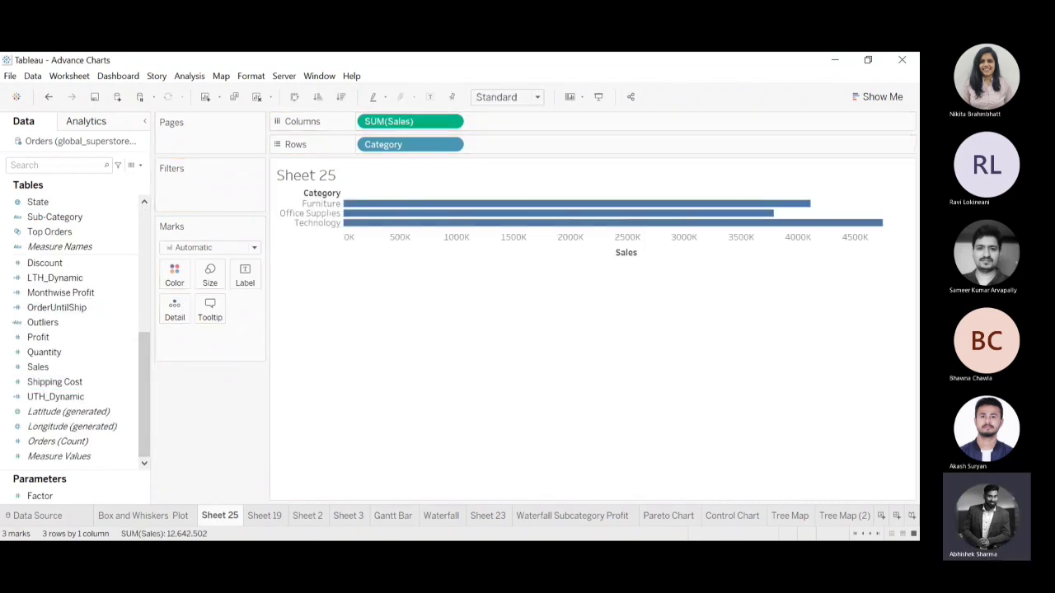
{"action": "left_click", "coordinate": [144, 515]}
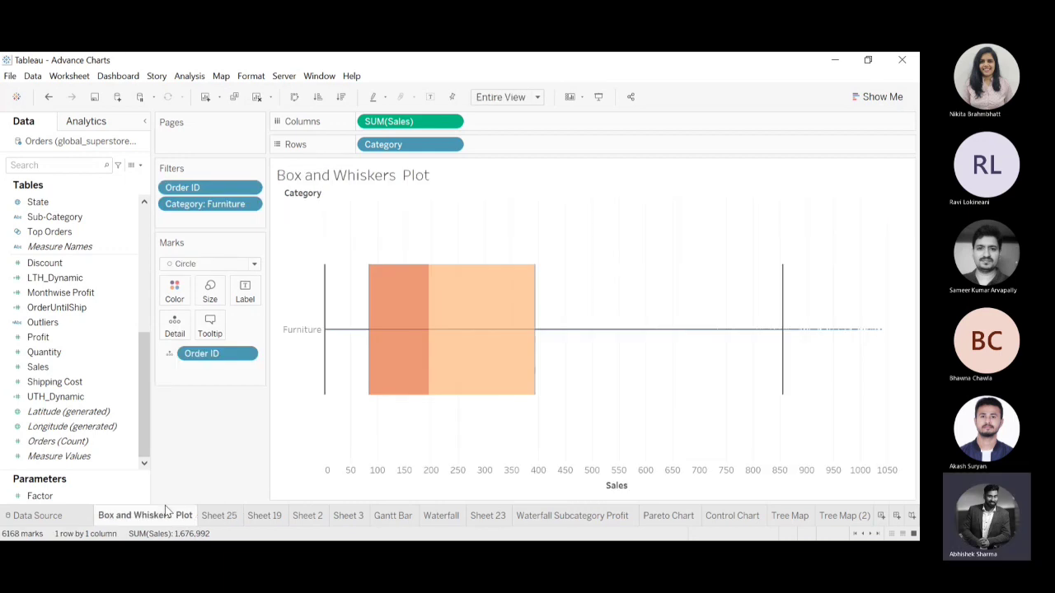
{"action": "left_click", "coordinate": [219, 515]}
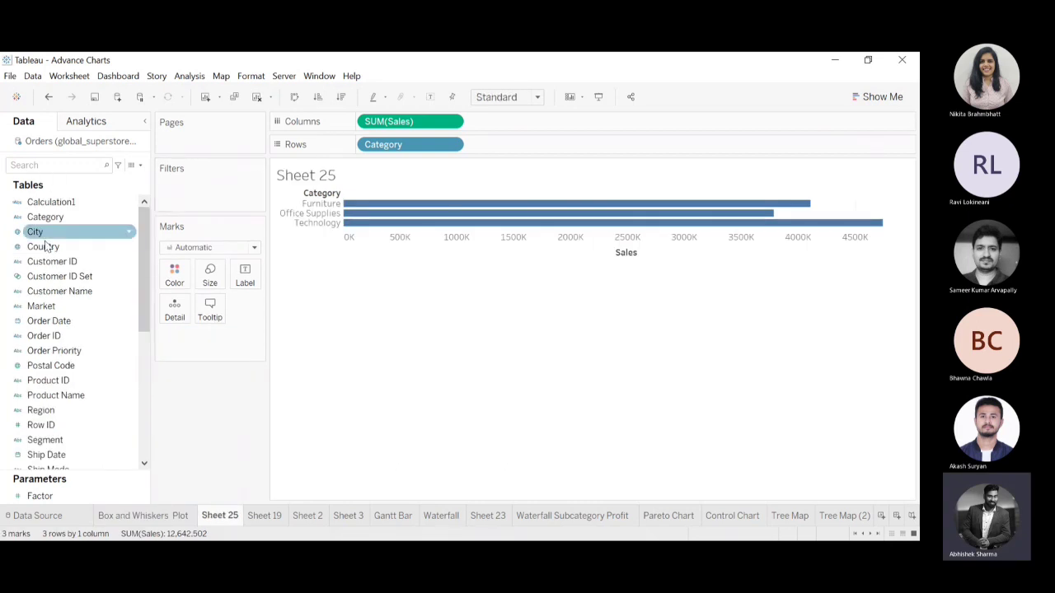
{"action": "left_click", "coordinate": [56, 322]}
{"action": "left_click_drag", "start_coordinate": [49, 335], "coordinate": [178, 312]}
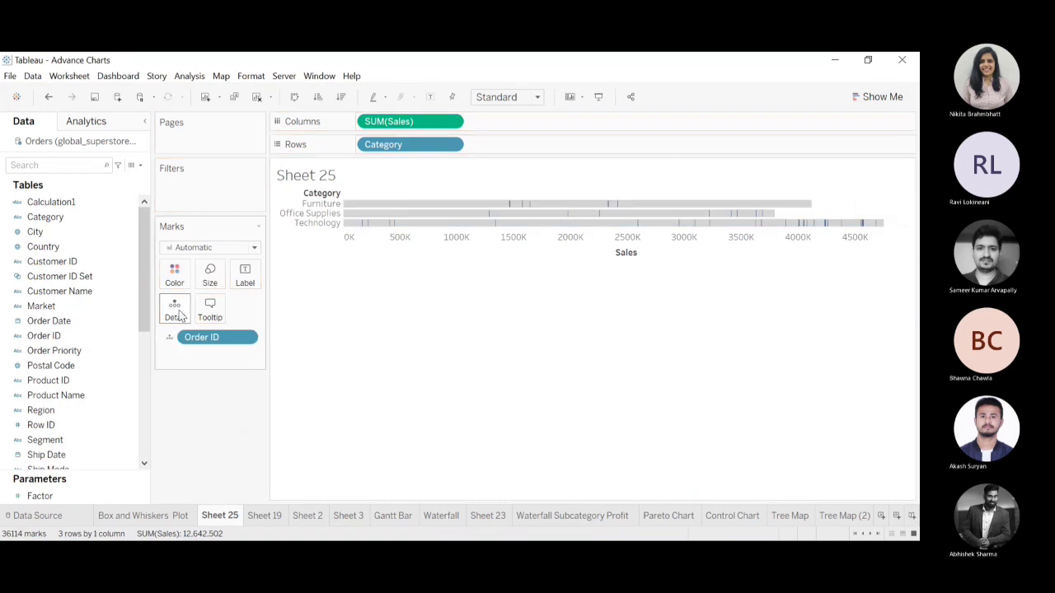
{"action": "left_click", "coordinate": [294, 97]}
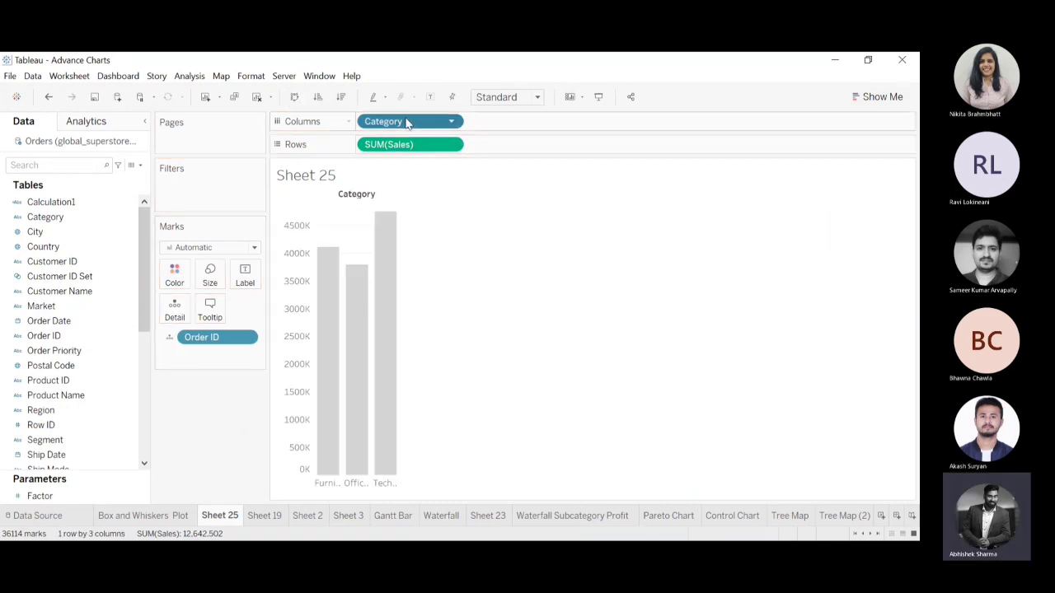
{"action": "left_click_drag", "start_coordinate": [405, 122], "coordinate": [292, 57]}
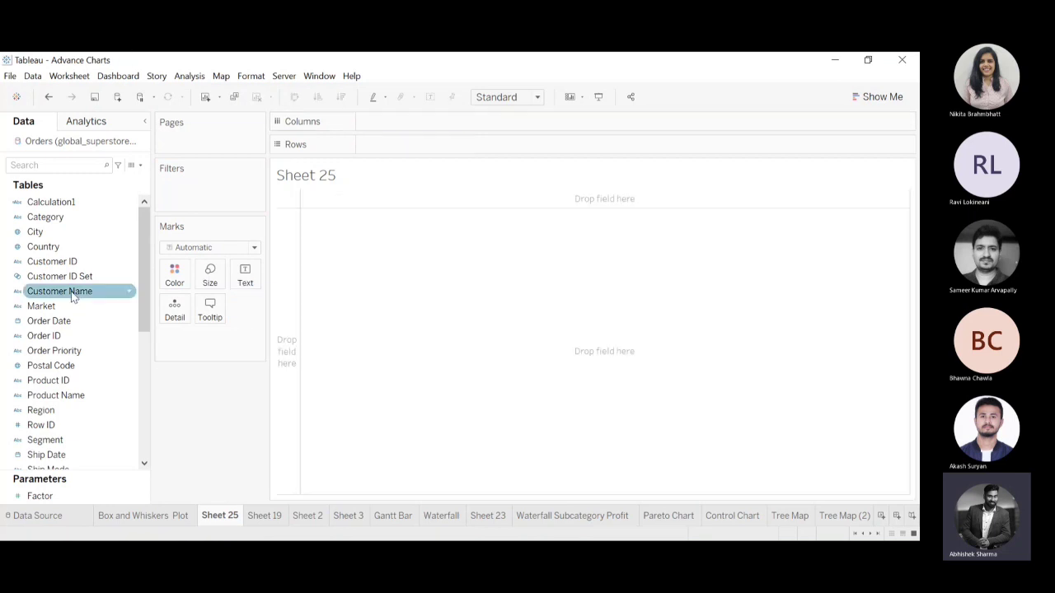
Add Order ID as mark detail and place the sum of Sales on the rows.
{"action": "left_click_drag", "start_coordinate": [58, 336], "coordinate": [183, 308]}
{"action": "left_click", "coordinate": [441, 305]}
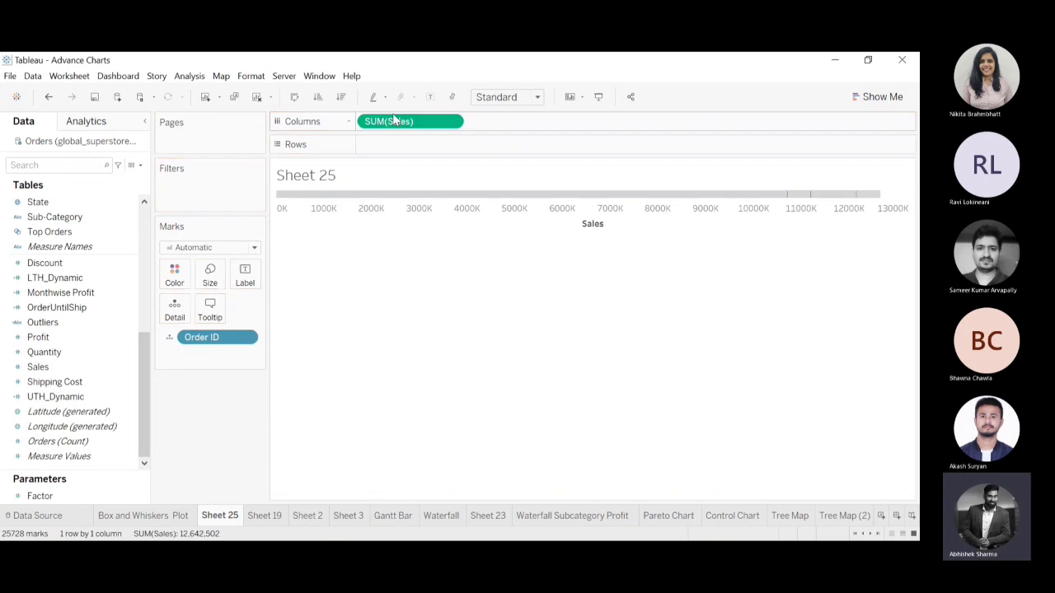
{"action": "left_click_drag", "start_coordinate": [394, 121], "coordinate": [420, 146]}
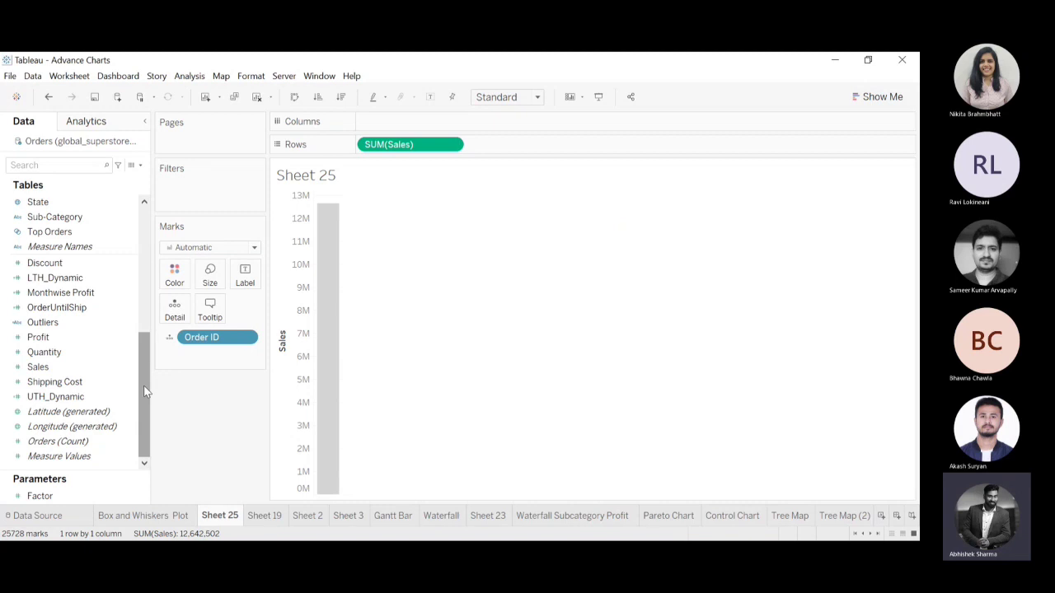
{"action": "left_click", "coordinate": [881, 97]}
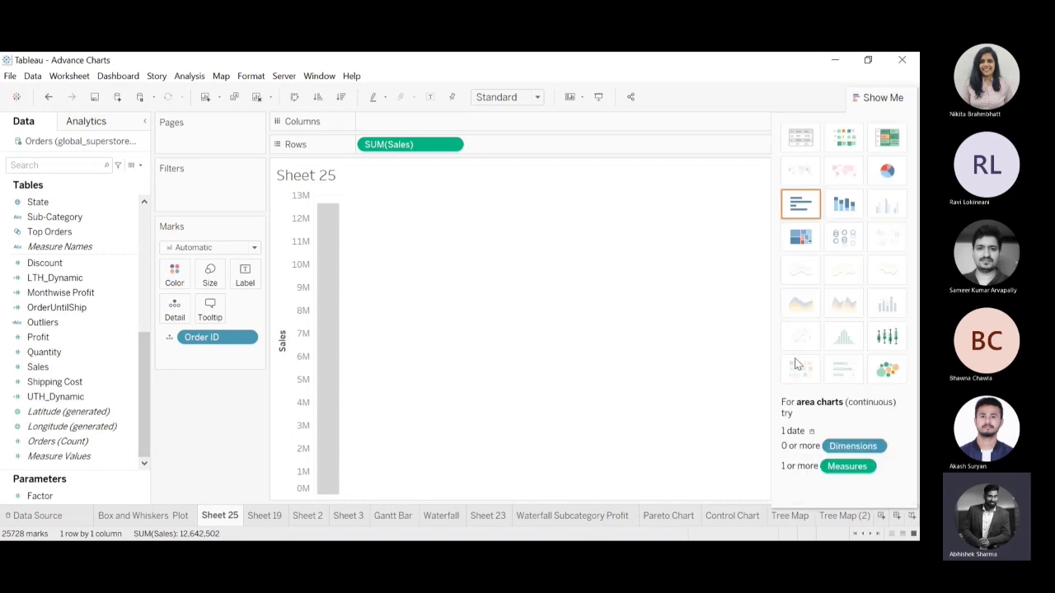
{"action": "left_click", "coordinate": [887, 337]}
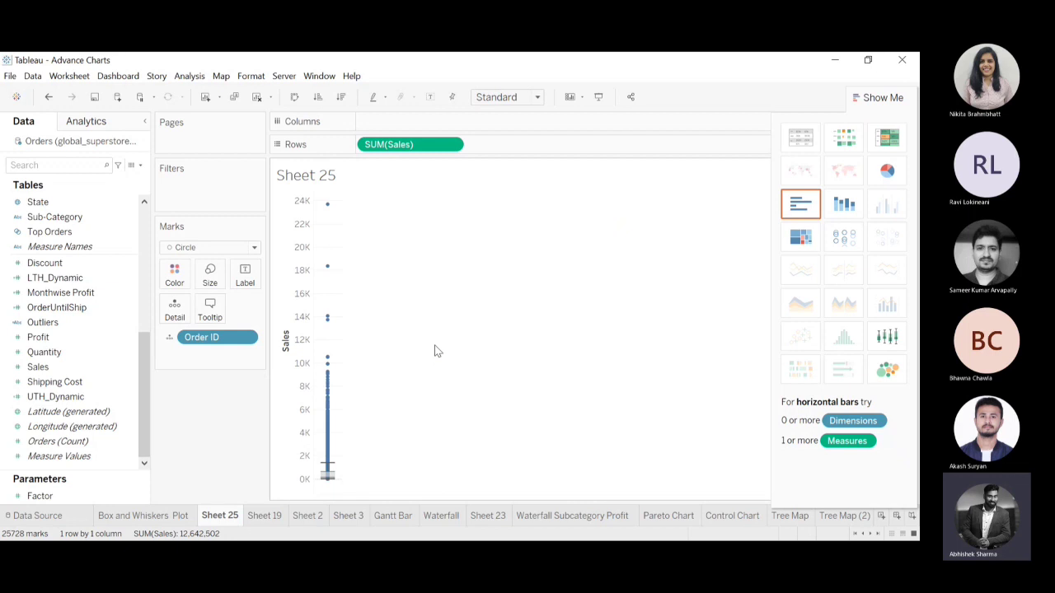
{"action": "left_click", "coordinate": [874, 98]}
{"action": "left_click_drag", "start_coordinate": [146, 371], "coordinate": [160, 183]}
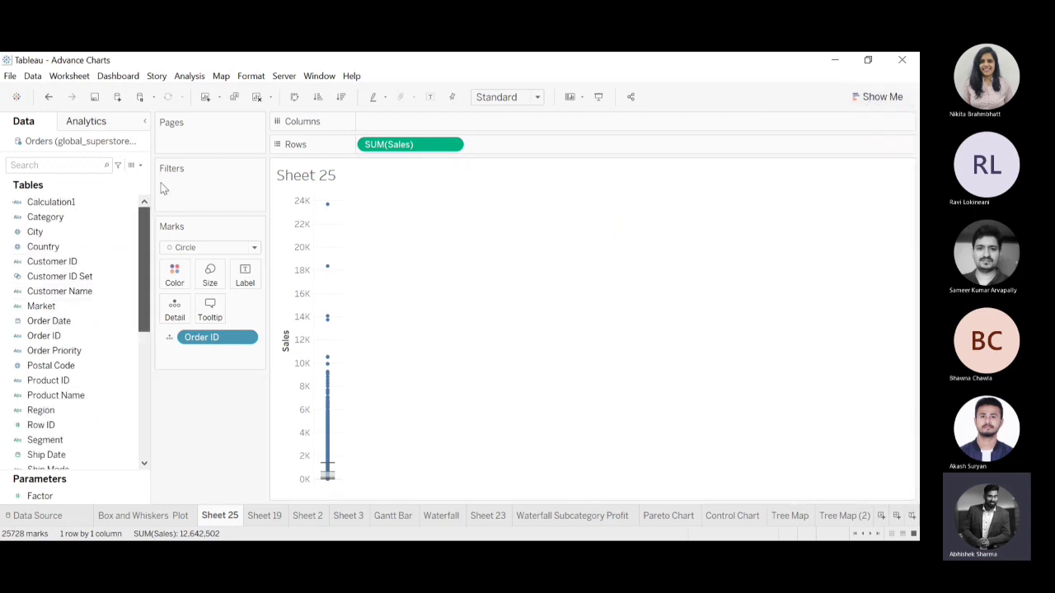
{"action": "left_click", "coordinate": [47, 98]}
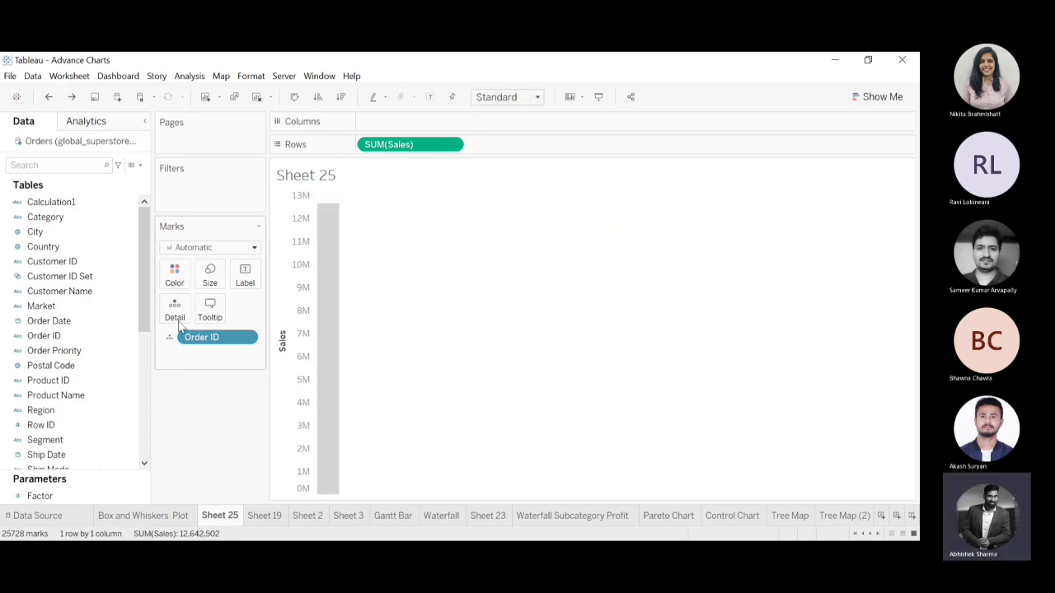
Set the mark type to Circle and convert the Sales chart to a box-and-whisker plot.
{"action": "key", "text": "ctrl+y"}
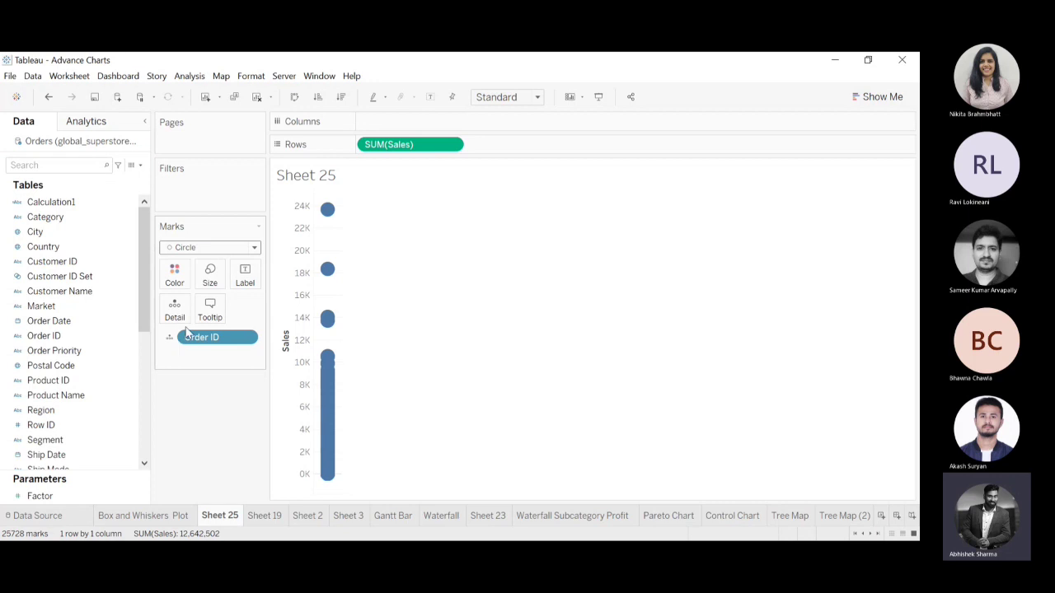
{"action": "left_click", "coordinate": [878, 97]}
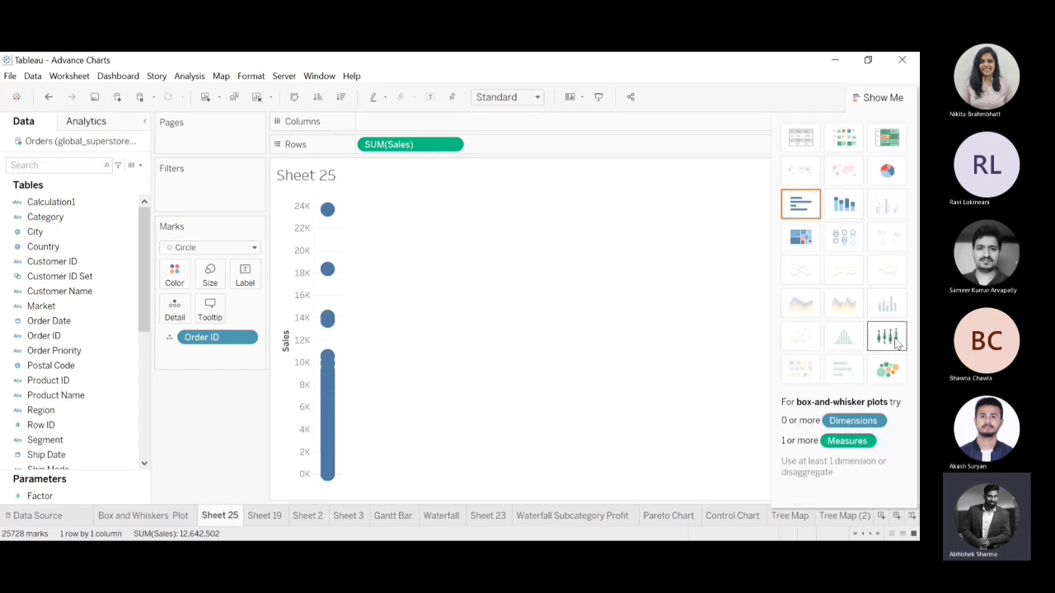
{"action": "left_click", "coordinate": [896, 344]}
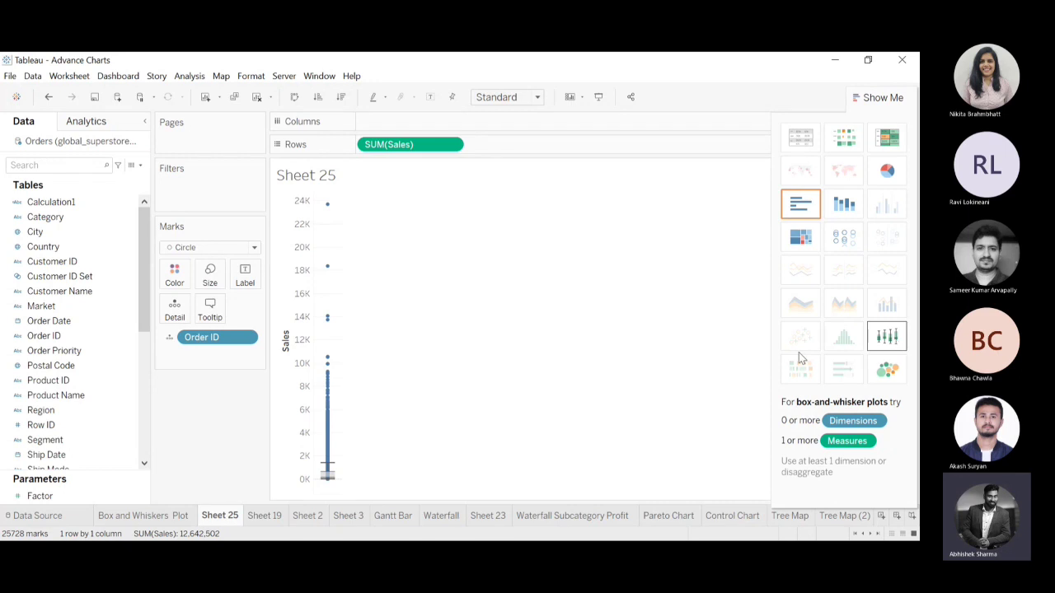
{"action": "left_click", "coordinate": [880, 98]}
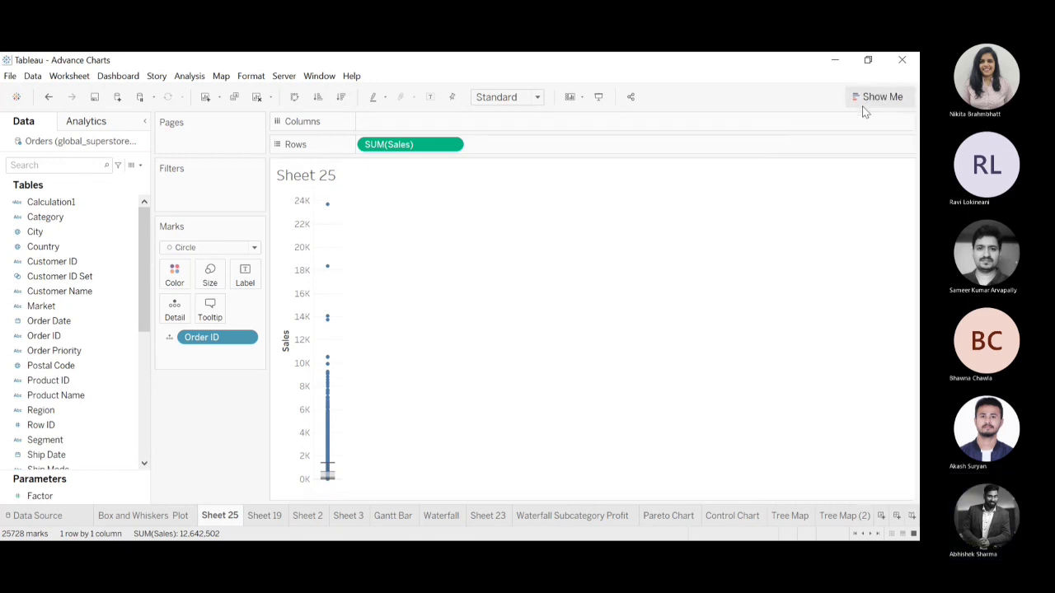
Add Category to the columns to split the box plot by category.
{"action": "left_click_drag", "start_coordinate": [142, 272], "coordinate": [143, 233]}
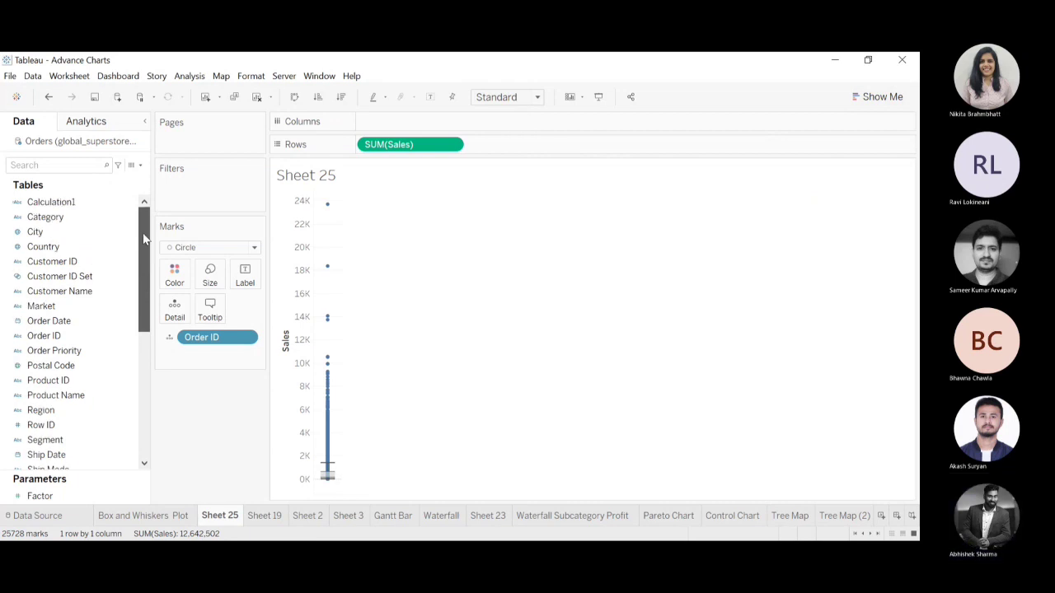
{"action": "left_click_drag", "start_coordinate": [45, 217], "coordinate": [443, 128]}
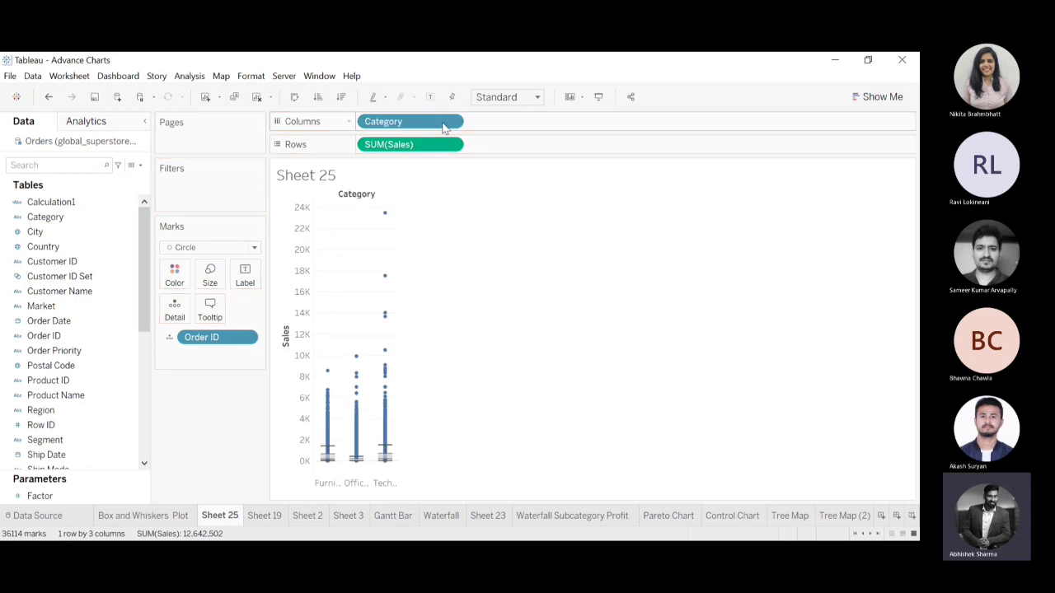
Fit the box plot by category to the entire view and show the available analytics options.
{"action": "left_click", "coordinate": [510, 152]}
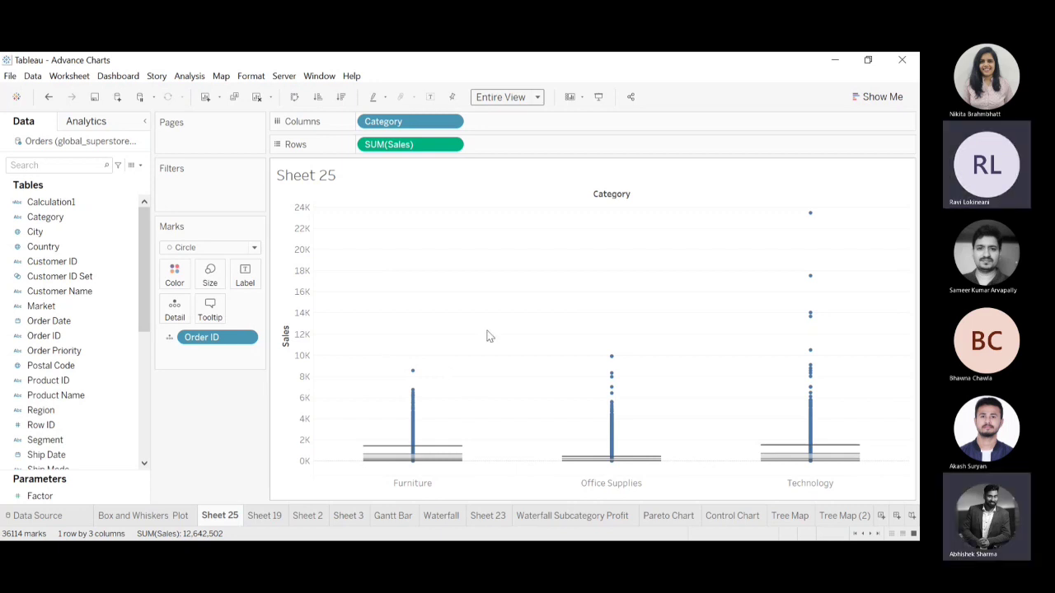
{"action": "left_click", "coordinate": [80, 123]}
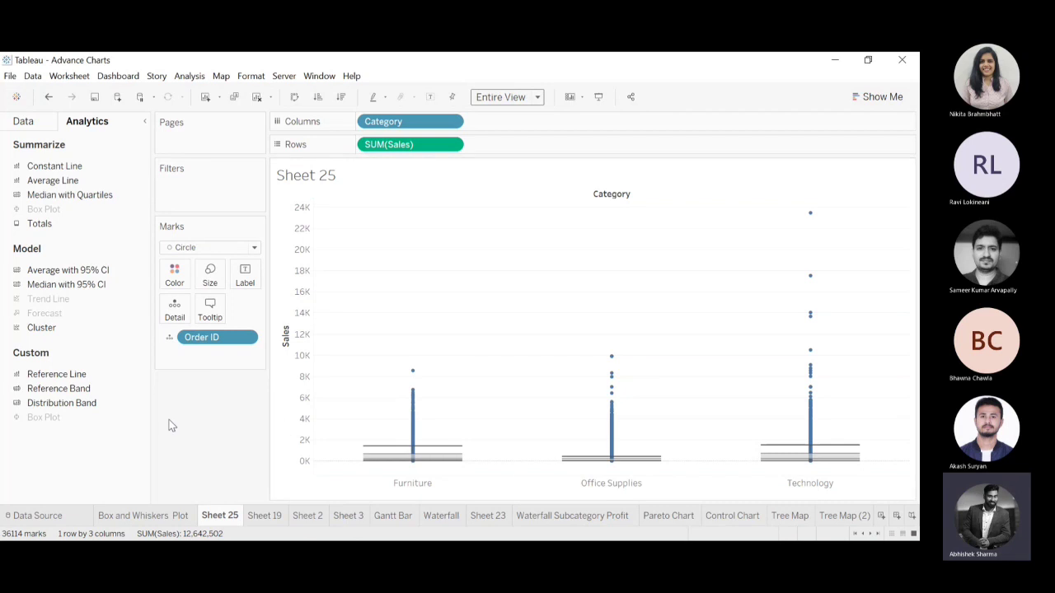
Inspect a single order mark in the lower part of the Furniture box plot and clear the selection.
{"action": "mouse_move", "coordinate": [421, 455]}
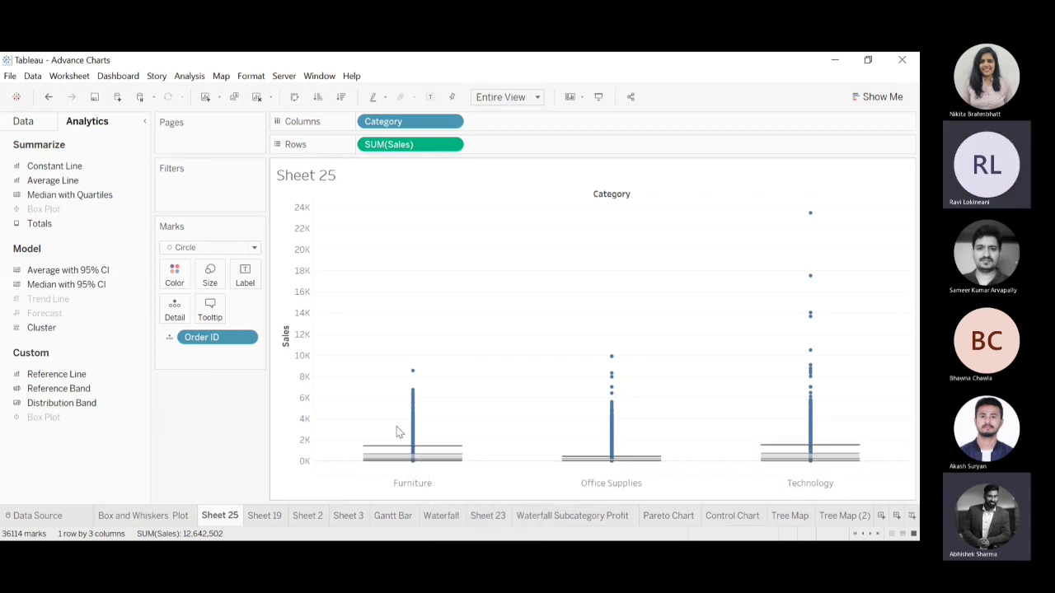
{"action": "left_click", "coordinate": [414, 461]}
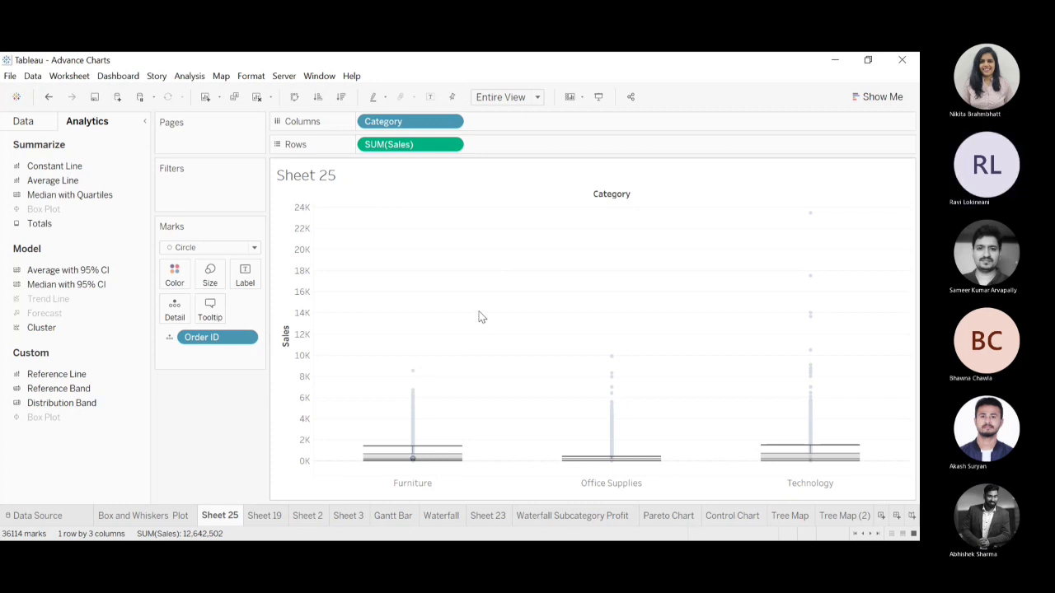
{"action": "left_click", "coordinate": [618, 244]}
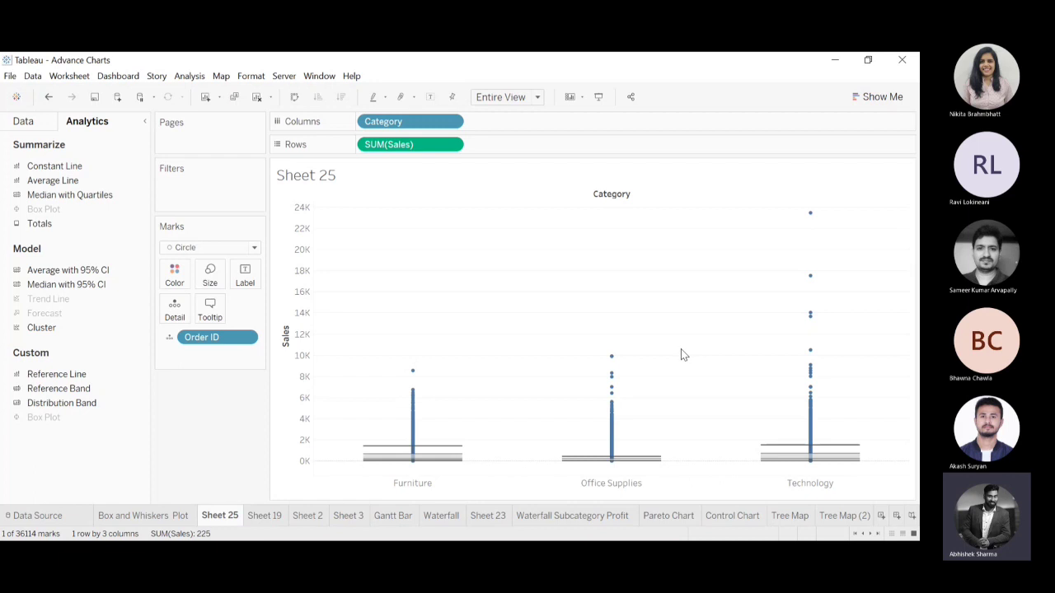
{"action": "left_click", "coordinate": [581, 332]}
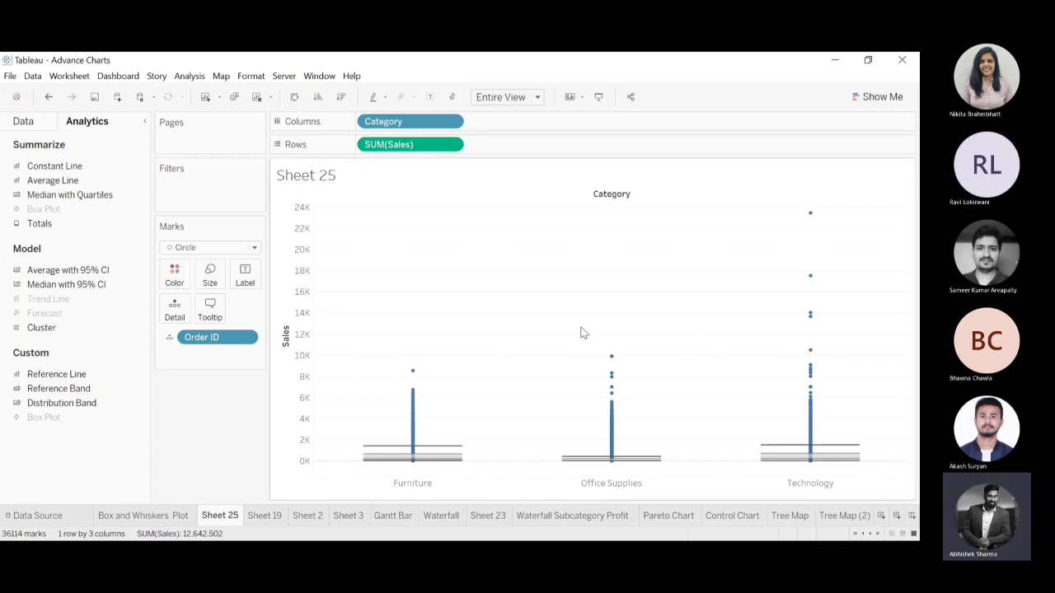
{"action": "left_click", "coordinate": [294, 268]}
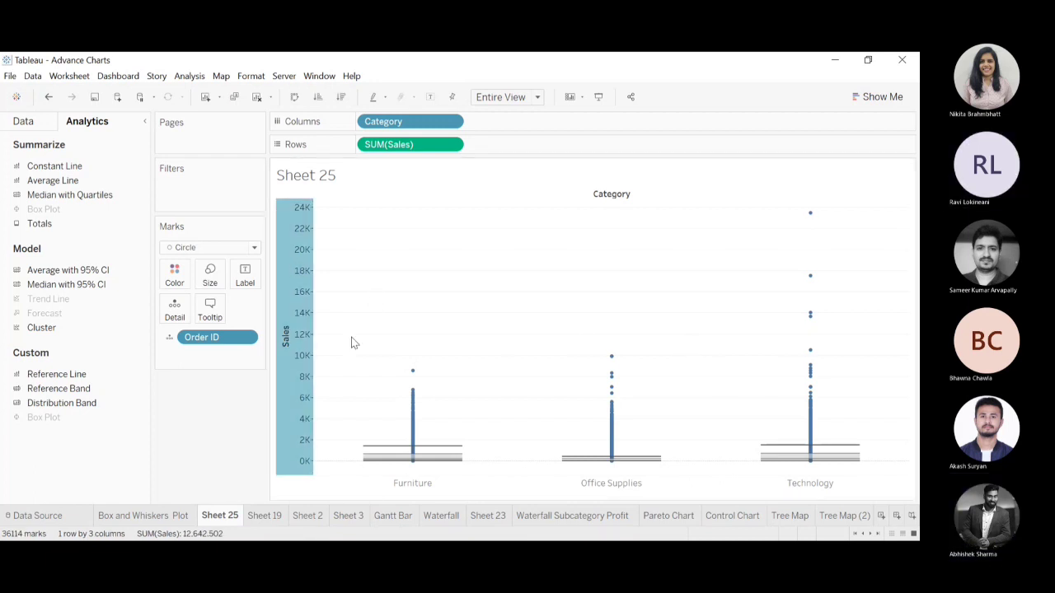
{"action": "left_click", "coordinate": [365, 363]}
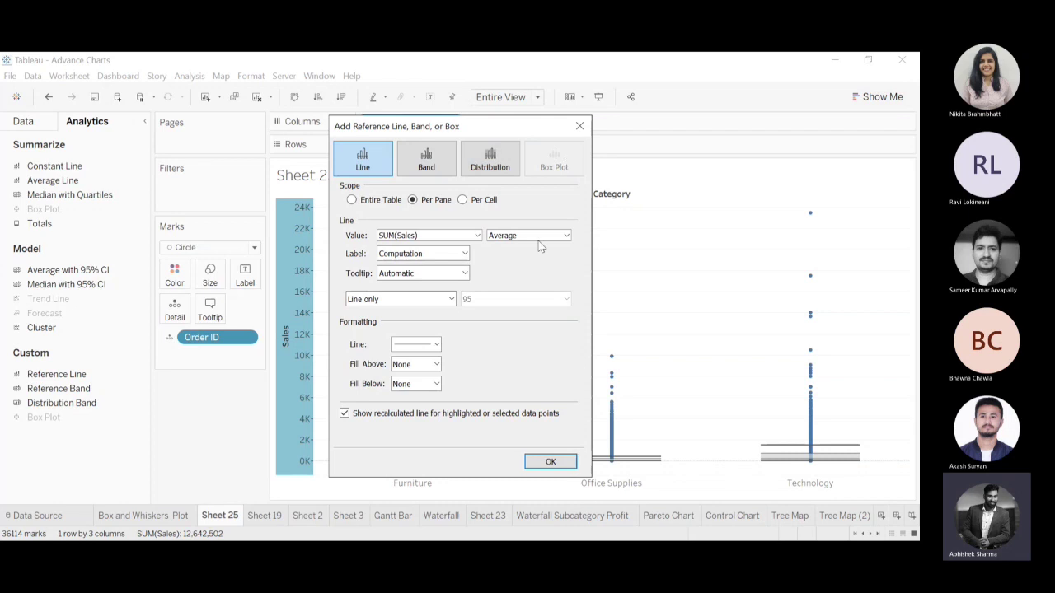
{"action": "left_click", "coordinate": [577, 125]}
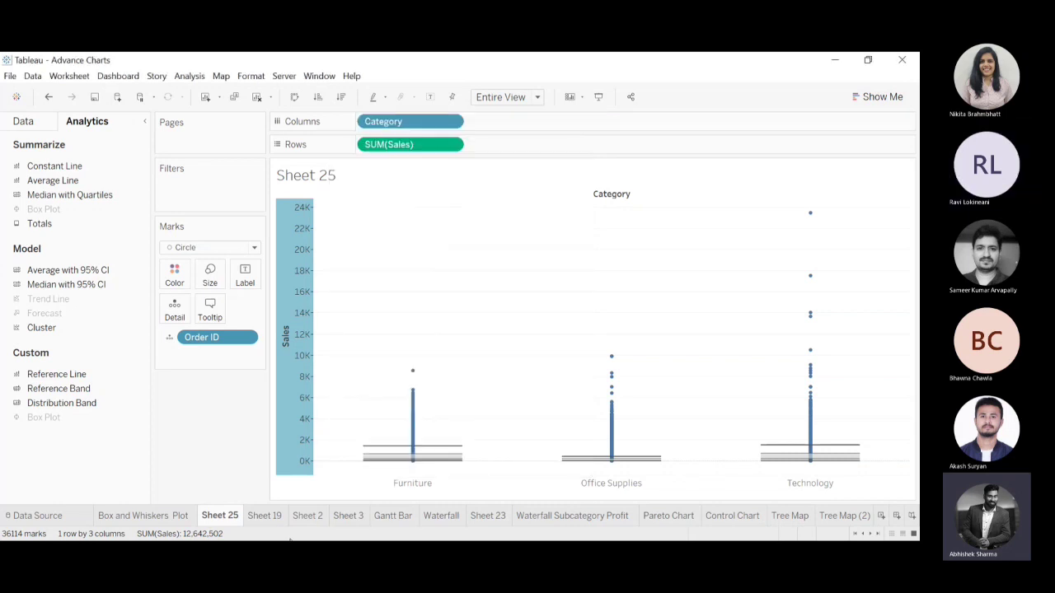
Create a new worksheet and add all members of Order ID as mark detail.
{"action": "left_click", "coordinate": [205, 96]}
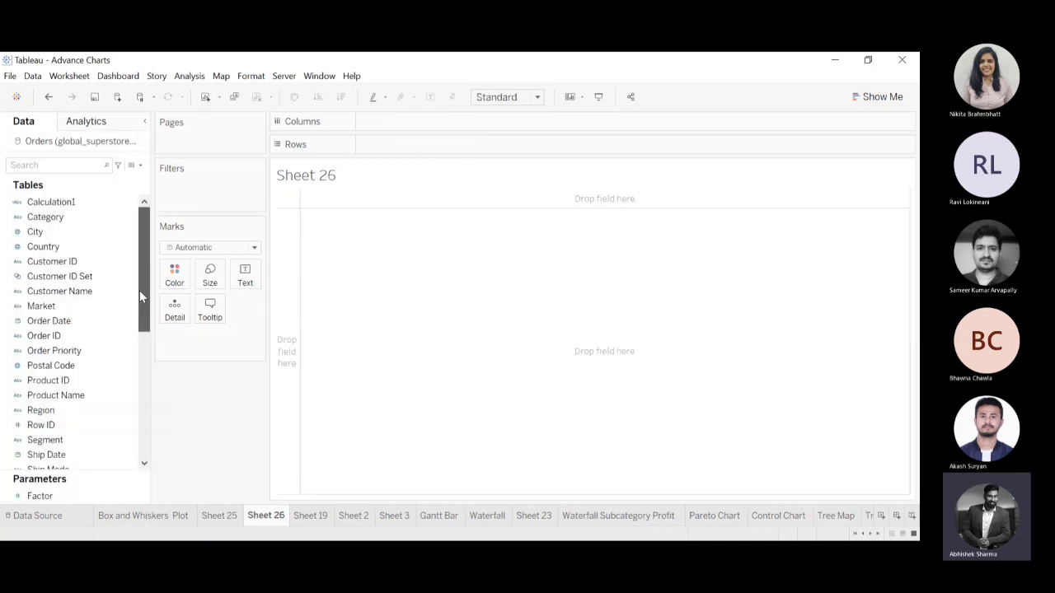
{"action": "left_click", "coordinate": [39, 368]}
{"action": "left_click", "coordinate": [49, 338]}
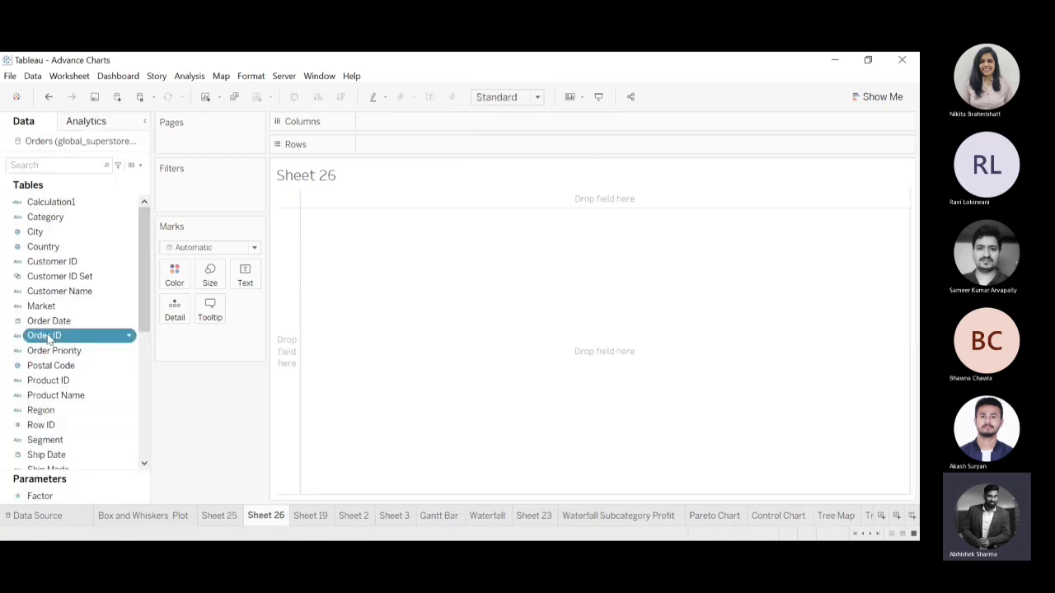
{"action": "left_click_drag", "start_coordinate": [48, 338], "coordinate": [145, 322]}
{"action": "left_click_drag", "start_coordinate": [177, 309], "coordinate": [175, 312]}
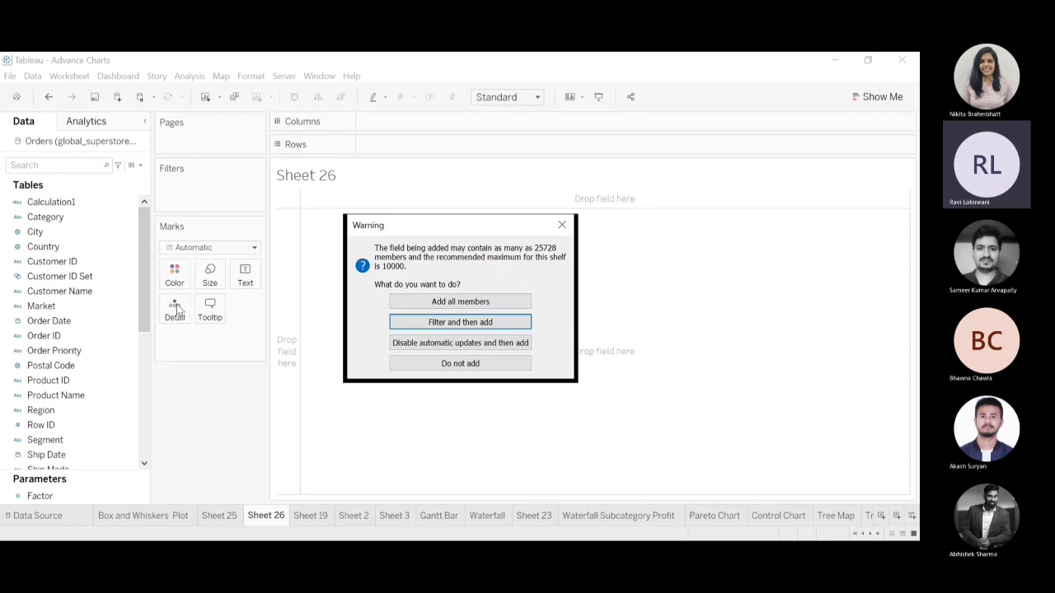
{"action": "left_click", "coordinate": [485, 305]}
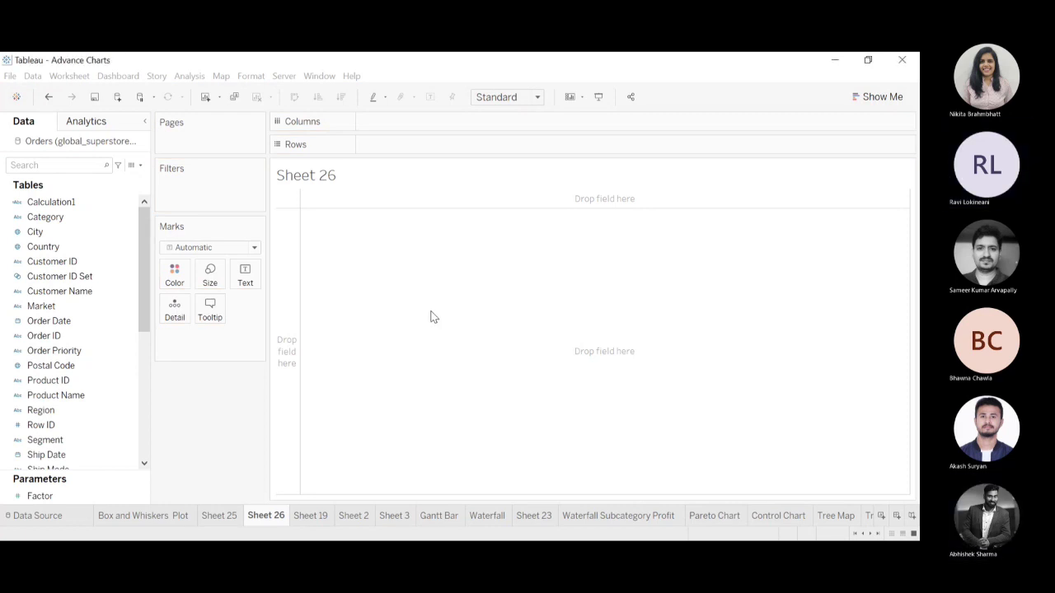
Place the sum of Sales on the rows of the new worksheet.
{"action": "scroll", "coordinate": [125, 441], "scroll_direction": "down", "scroll_amount": 10}
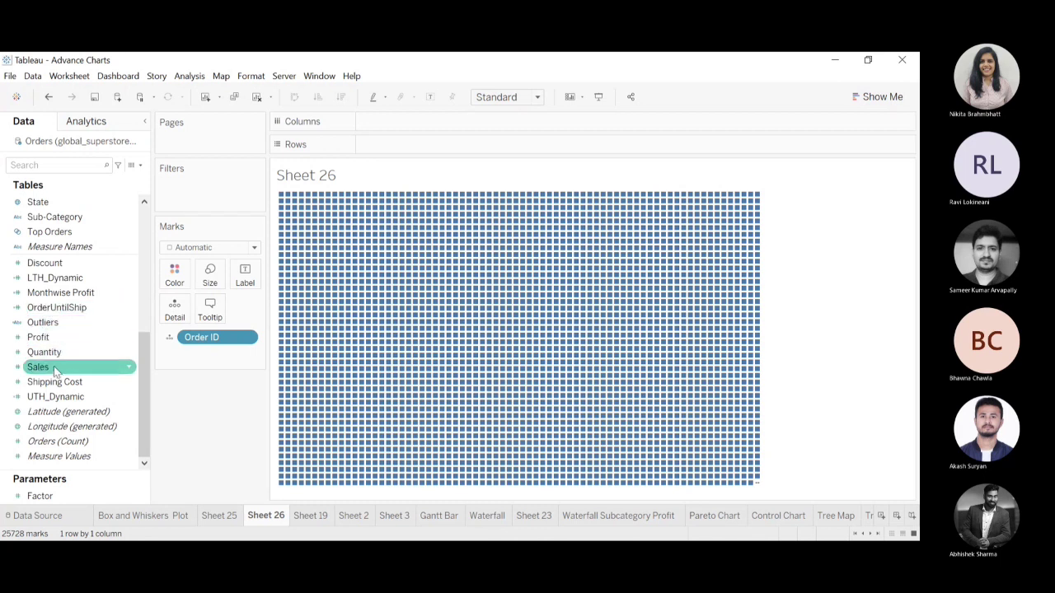
{"action": "left_click_drag", "start_coordinate": [38, 367], "coordinate": [390, 121]}
{"action": "left_click_drag", "start_coordinate": [390, 122], "coordinate": [394, 157]}
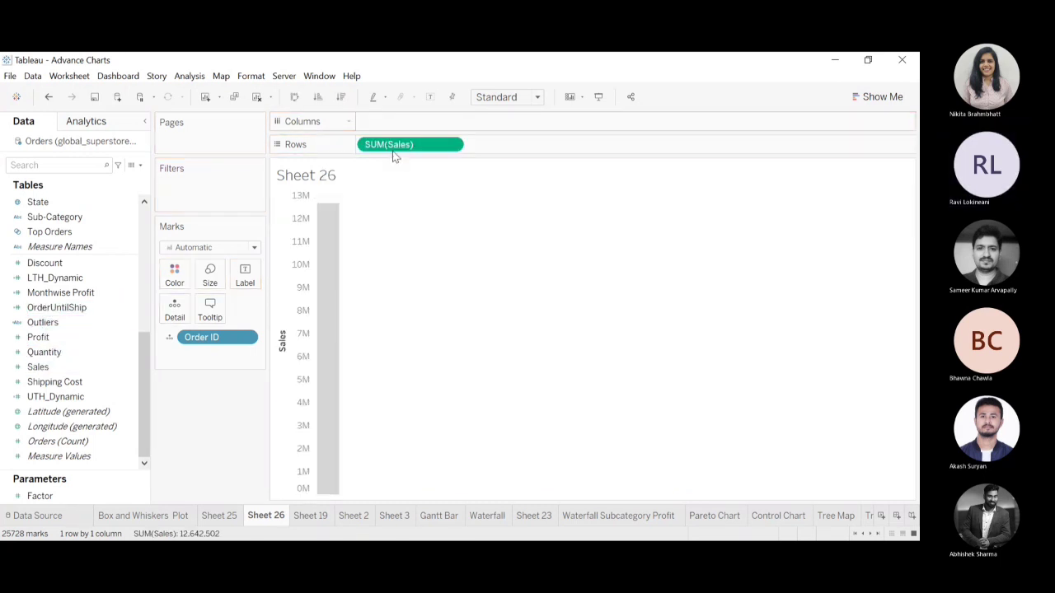
Add a box plot to the Sales axis with whiskers extending to the maximum extent of the data.
{"action": "left_click", "coordinate": [286, 233]}
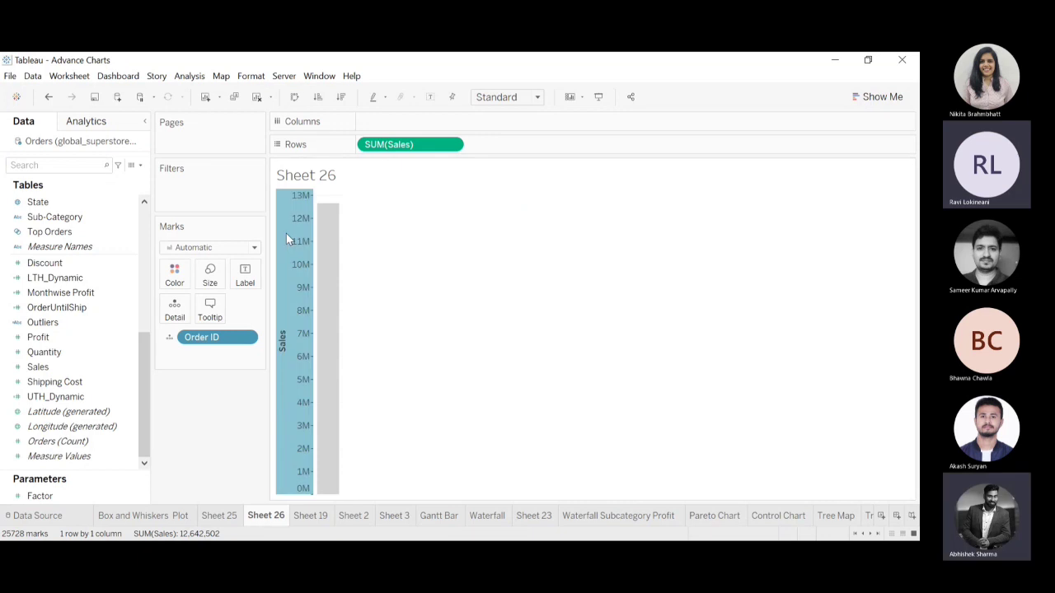
{"action": "left_click", "coordinate": [348, 334]}
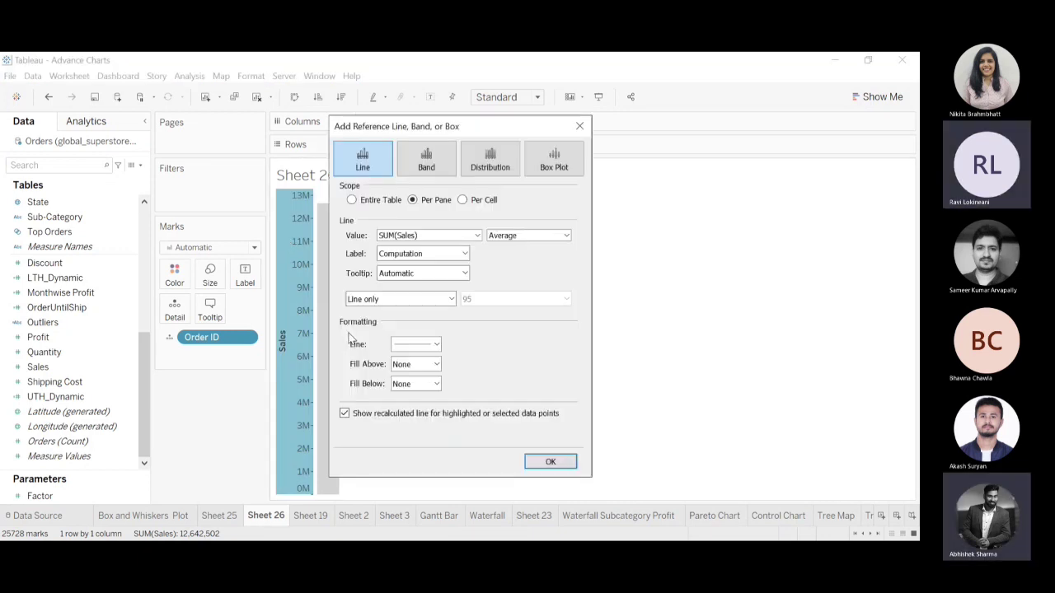
{"action": "left_click", "coordinate": [533, 165]}
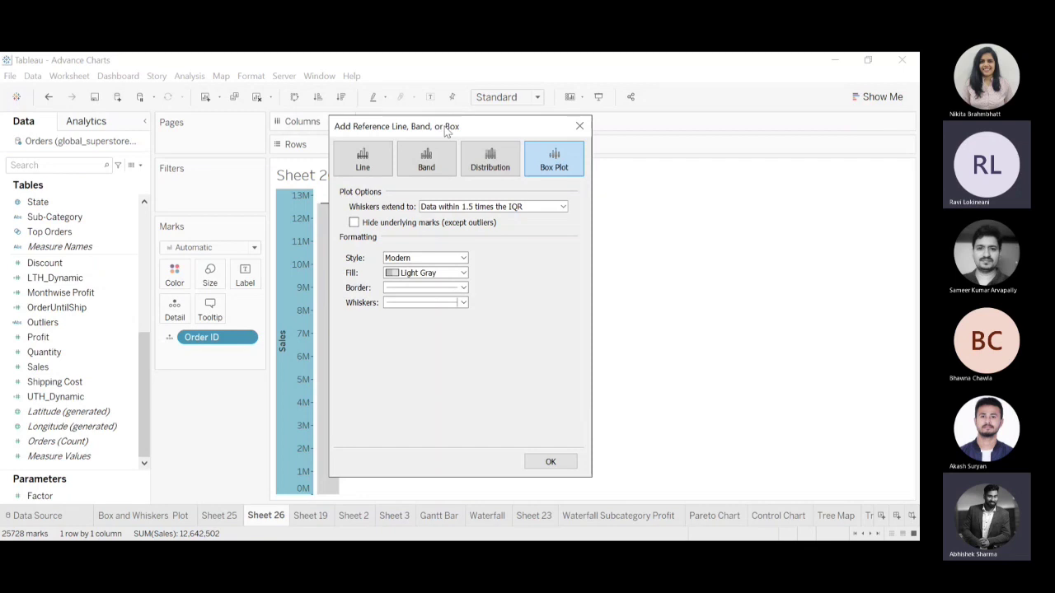
{"action": "left_click_drag", "start_coordinate": [446, 130], "coordinate": [686, 99]}
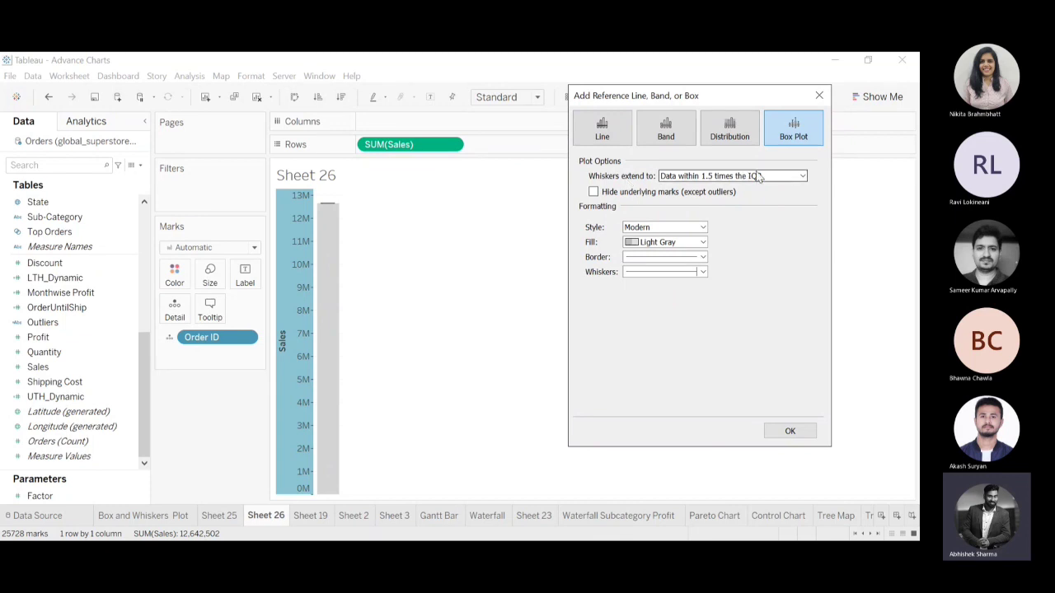
{"action": "left_click", "coordinate": [739, 193]}
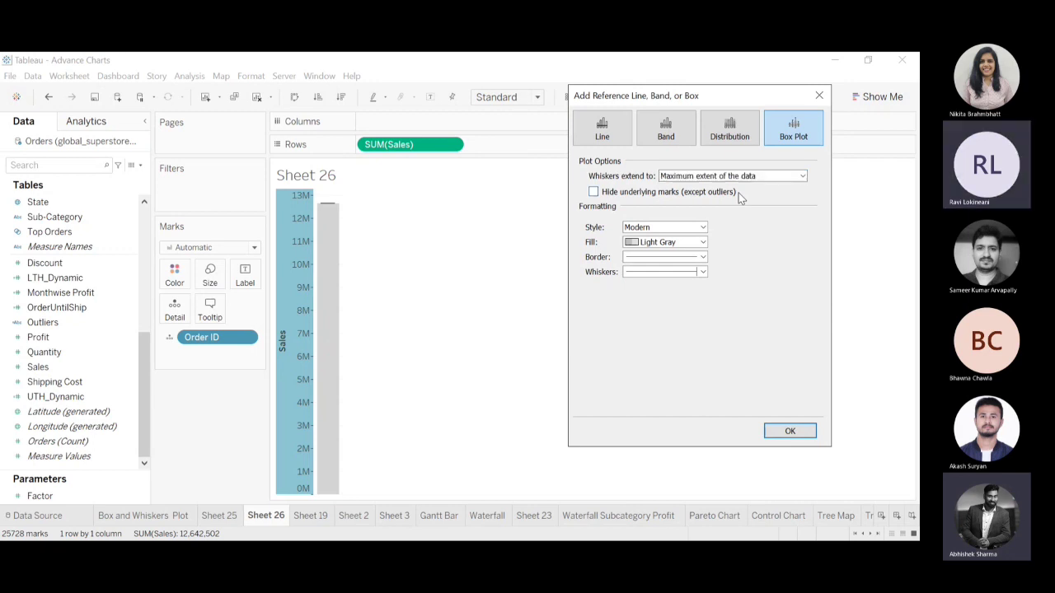
{"action": "left_click", "coordinate": [790, 433]}
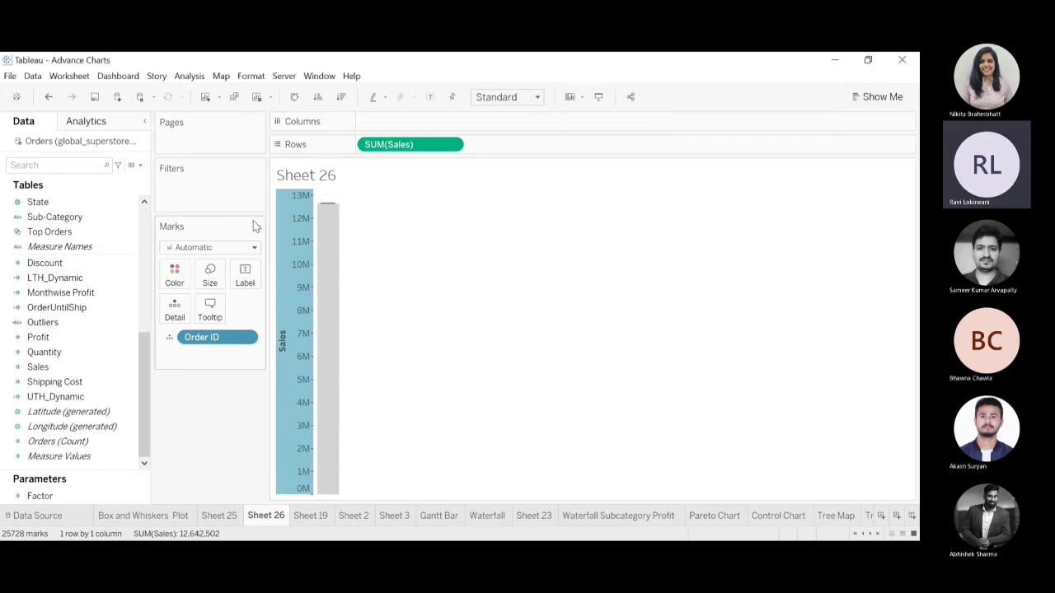
Show the orders as smaller circles and fit the chart to the entire view.
{"action": "left_click", "coordinate": [196, 337]}
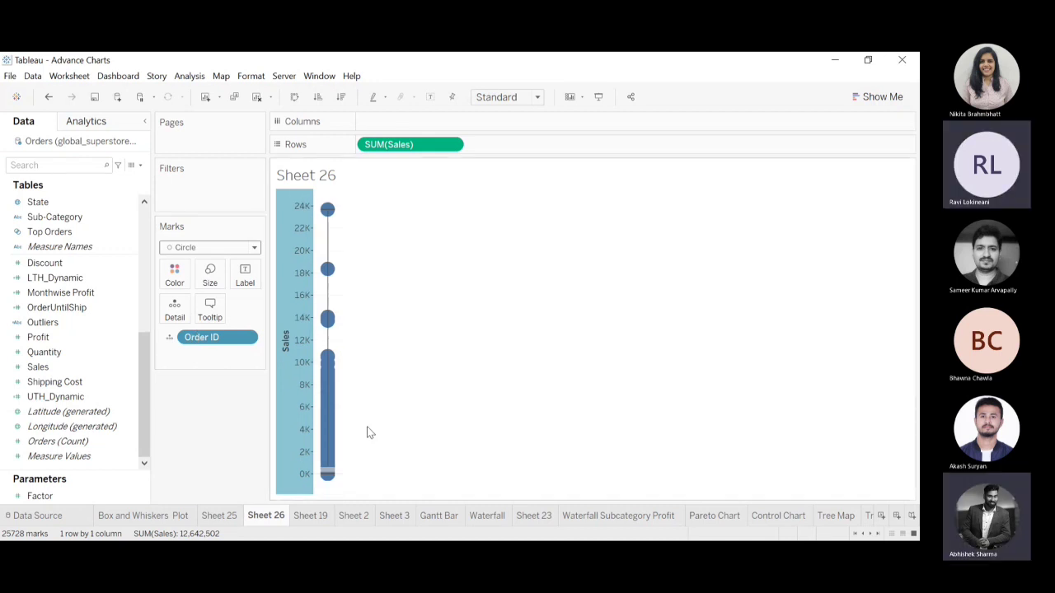
{"action": "left_click", "coordinate": [216, 277]}
{"action": "left_click_drag", "start_coordinate": [224, 307], "coordinate": [207, 307]}
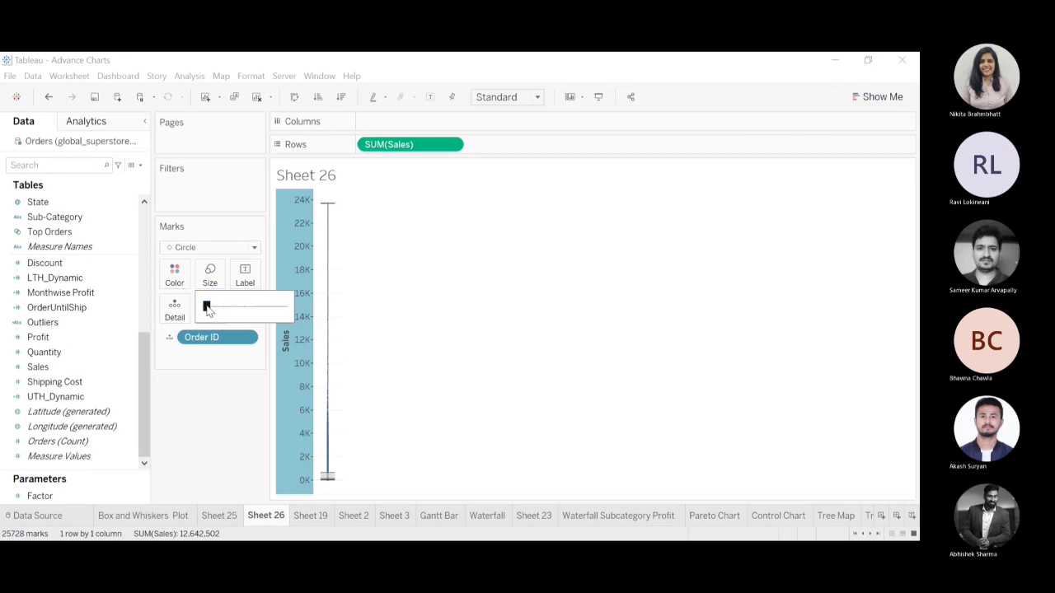
{"action": "left_click_drag", "start_coordinate": [212, 307], "coordinate": [215, 307]}
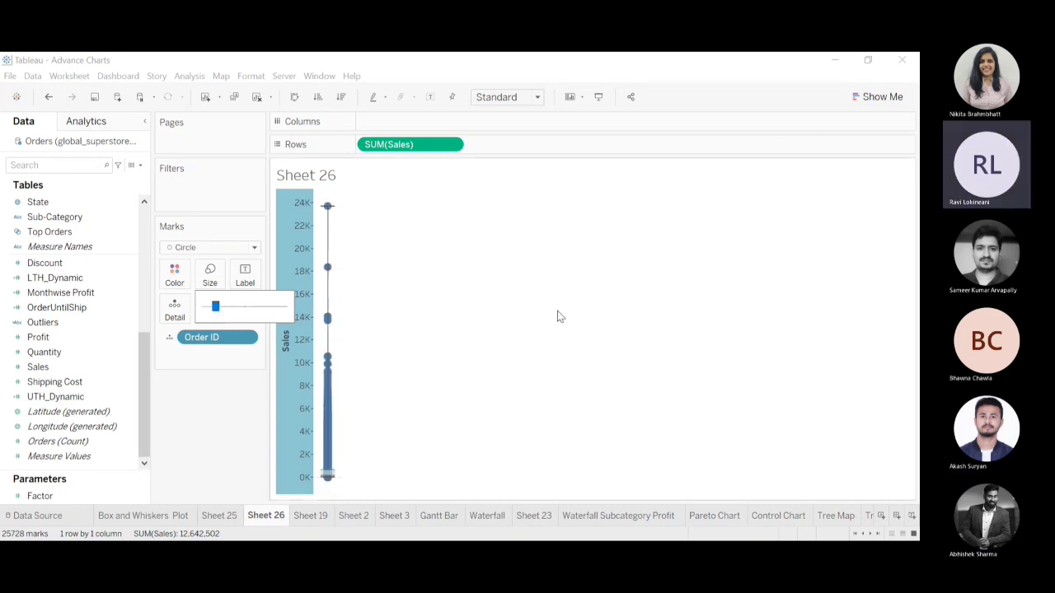
{"action": "left_click", "coordinate": [542, 96]}
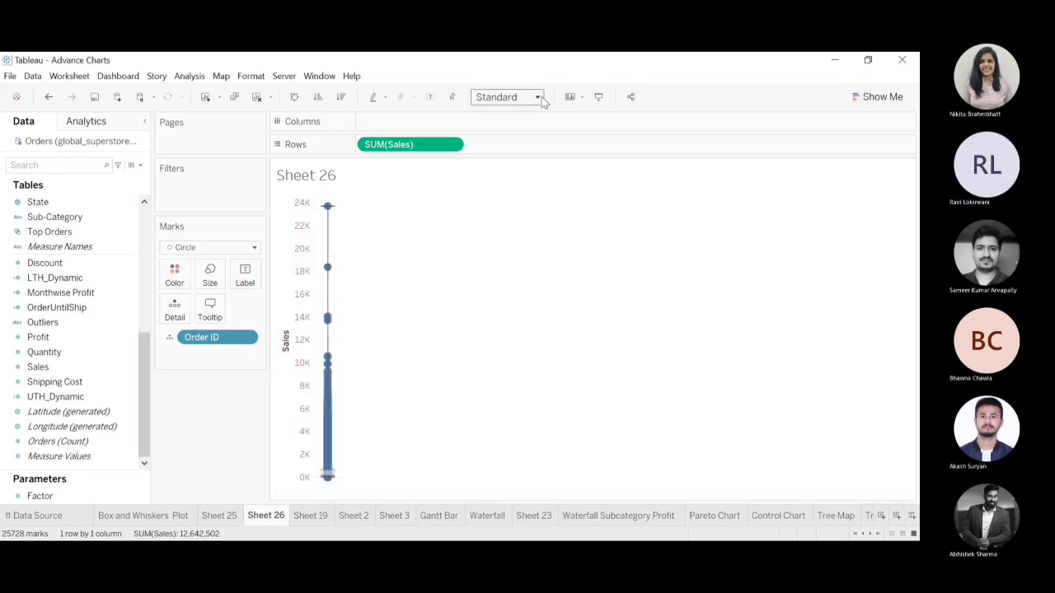
{"action": "left_click", "coordinate": [523, 154]}
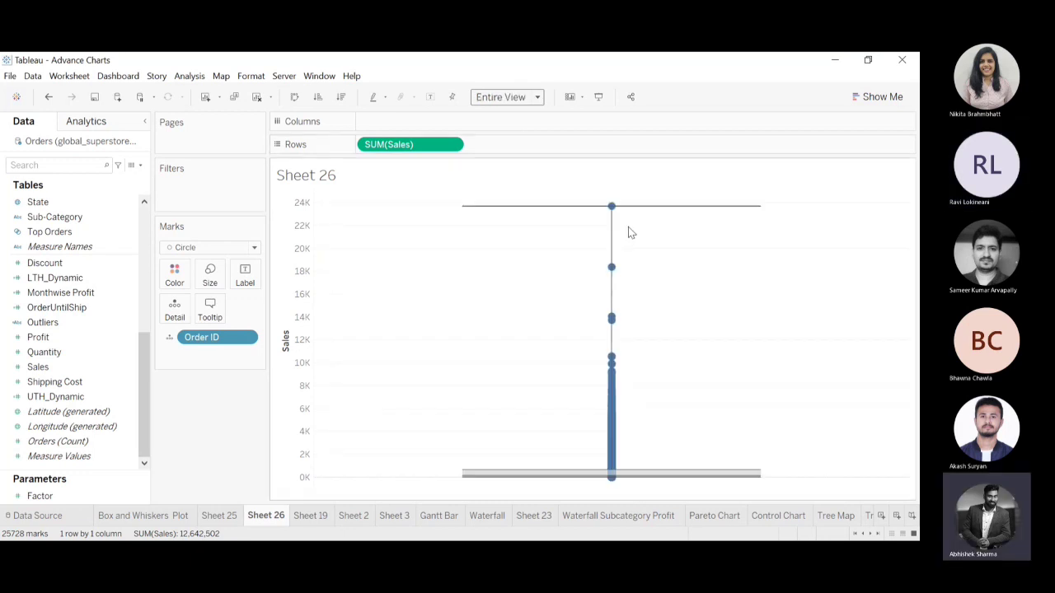
Examine the whisker and box statistics, the order marks between them and the available analytics options.
{"action": "mouse_move", "coordinate": [646, 211]}
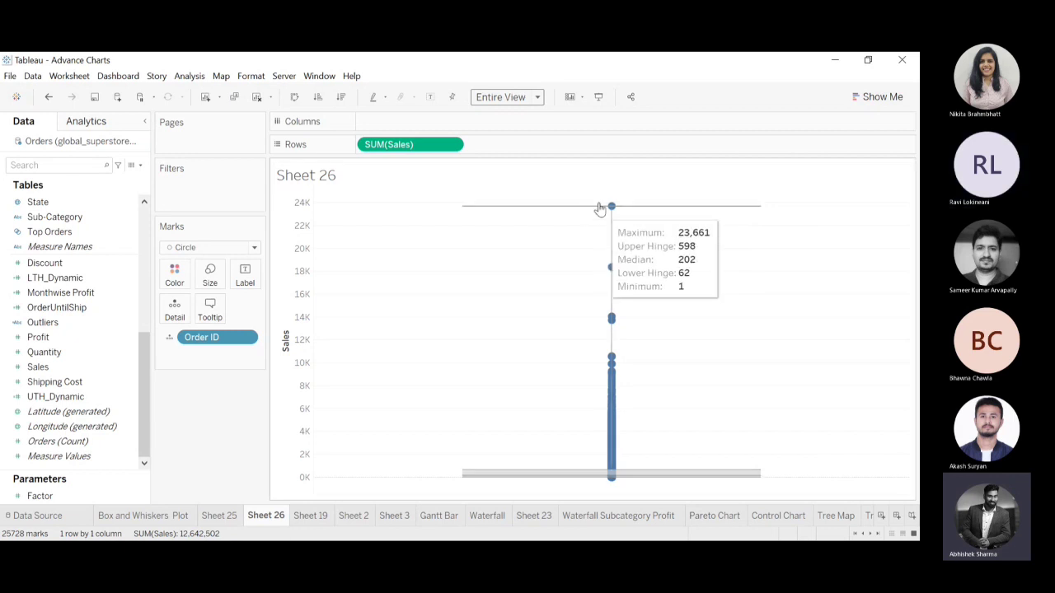
{"action": "left_click_drag", "start_coordinate": [602, 212], "coordinate": [653, 472]}
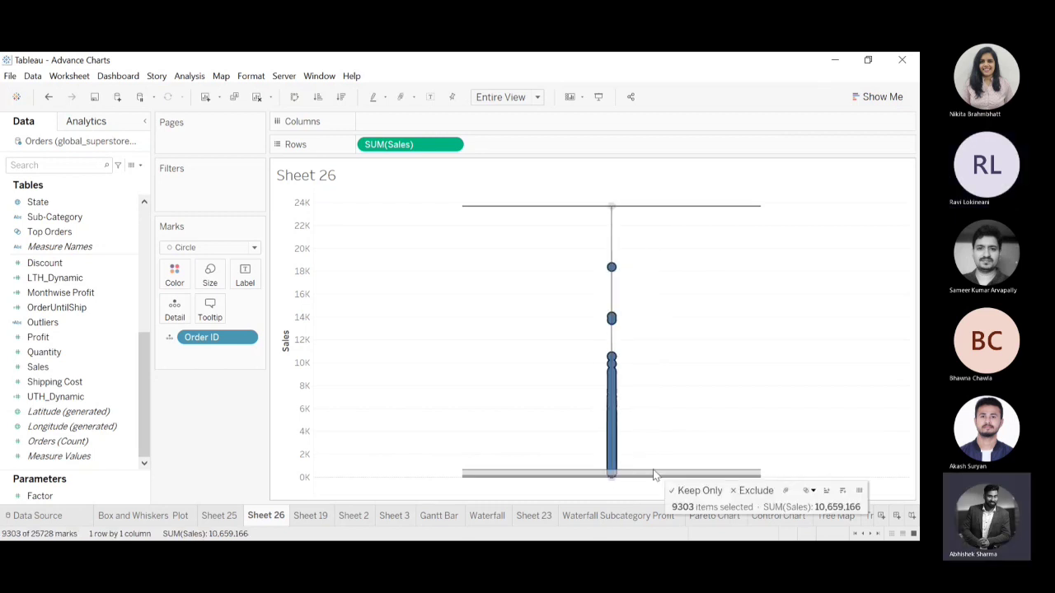
{"action": "left_click", "coordinate": [681, 361]}
{"action": "left_click_drag", "start_coordinate": [609, 208], "coordinate": [593, 238]}
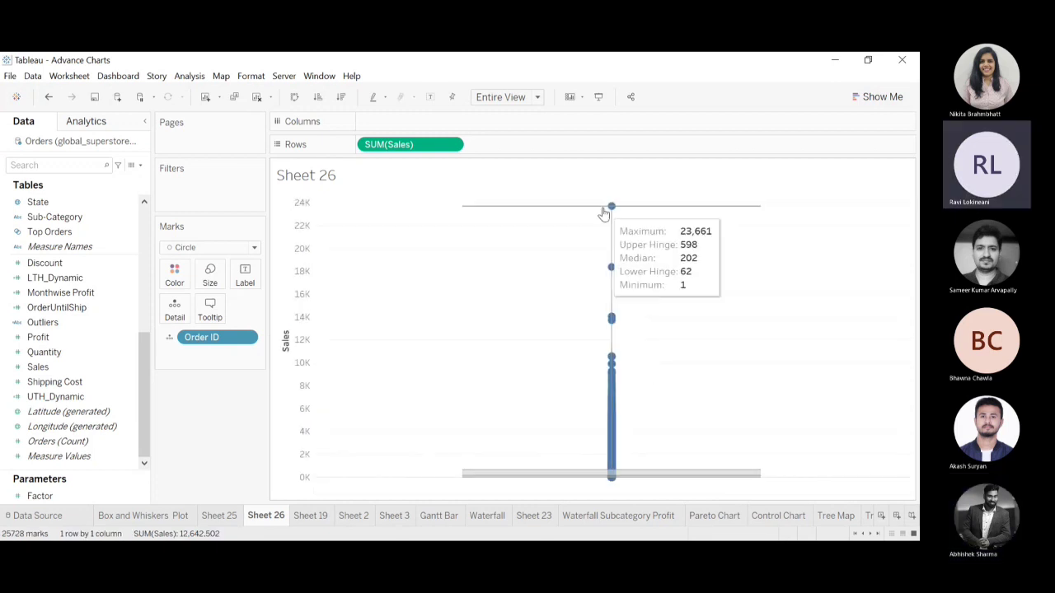
{"action": "left_click", "coordinate": [83, 121]}
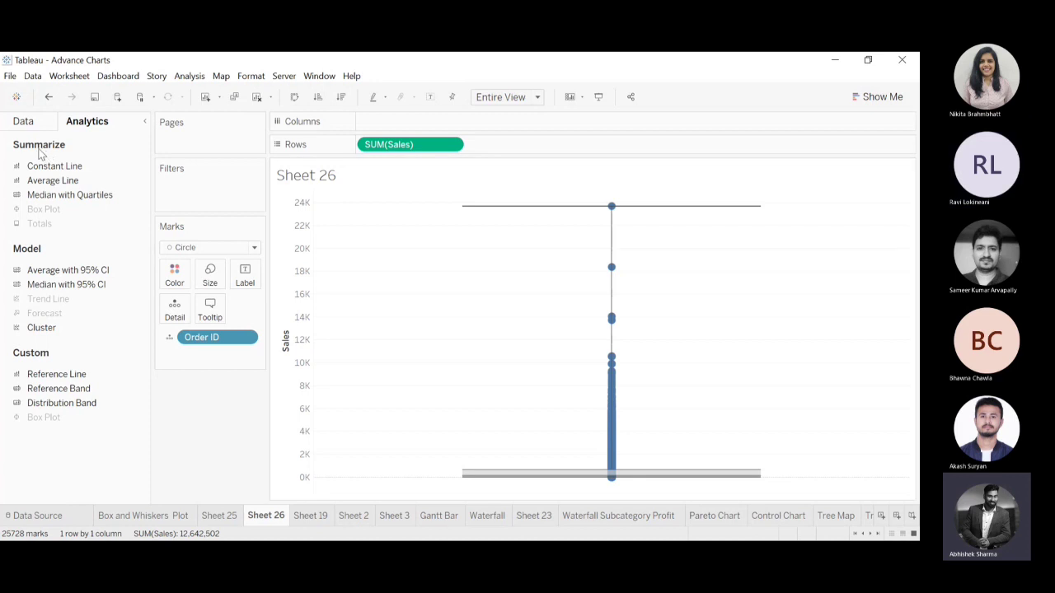
{"action": "left_click", "coordinate": [24, 121]}
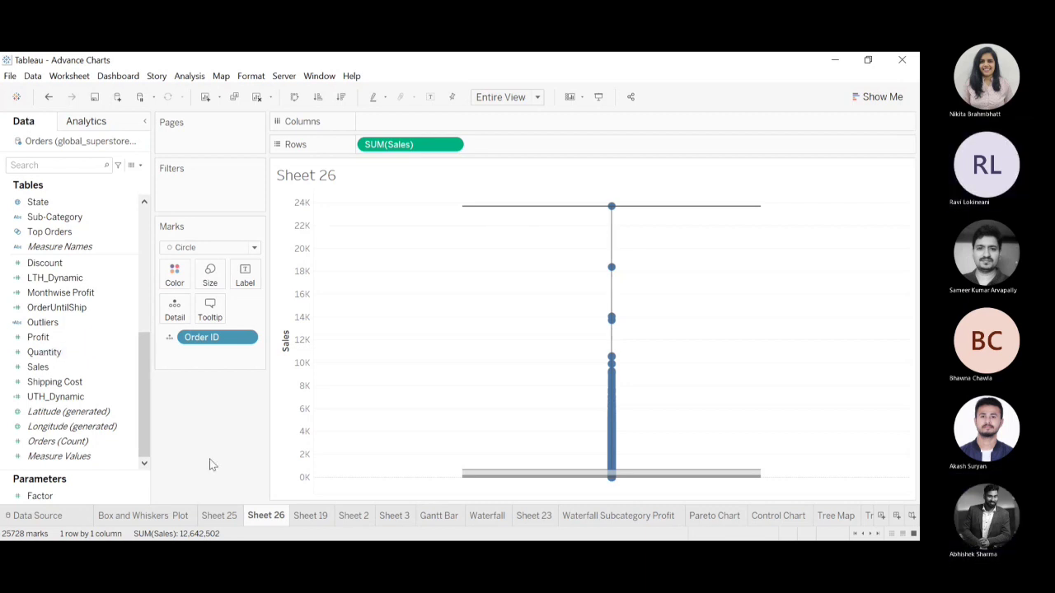
Switch back to the Sales by Category box plot on Sheet 25.
{"action": "left_click", "coordinate": [215, 516]}
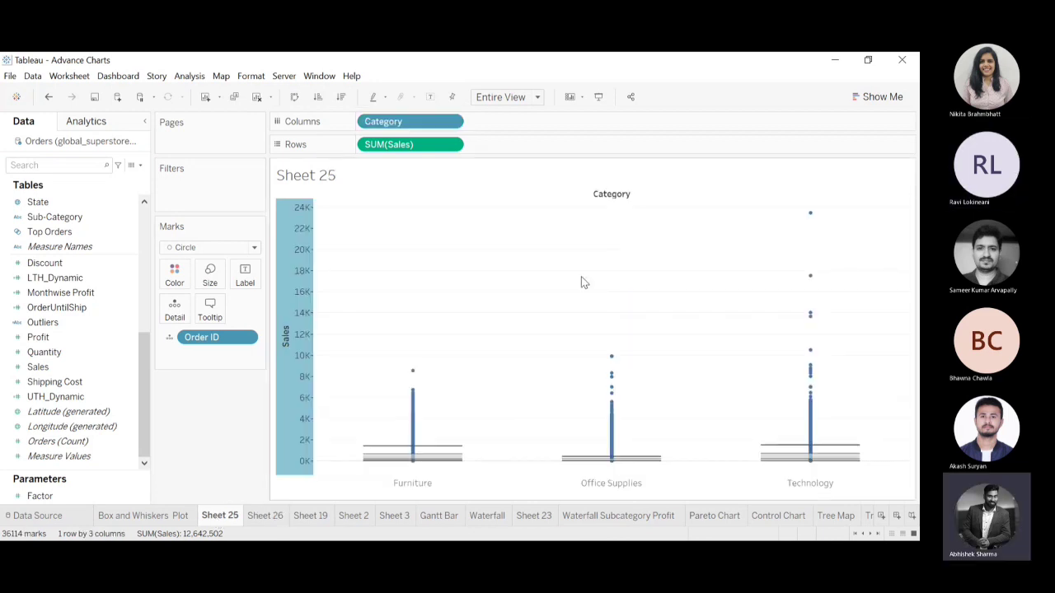
Keep only one order mark near the Furniture upper whisker and undo the resulting filter.
{"action": "left_click", "coordinate": [415, 450]}
{"action": "left_click", "coordinate": [492, 398]}
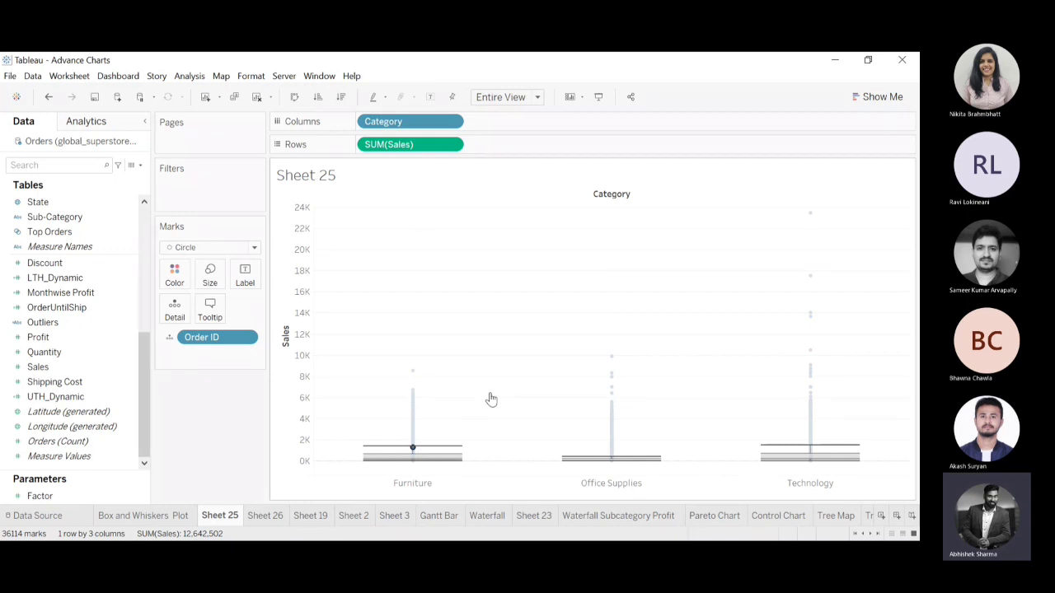
{"action": "left_click", "coordinate": [784, 287]}
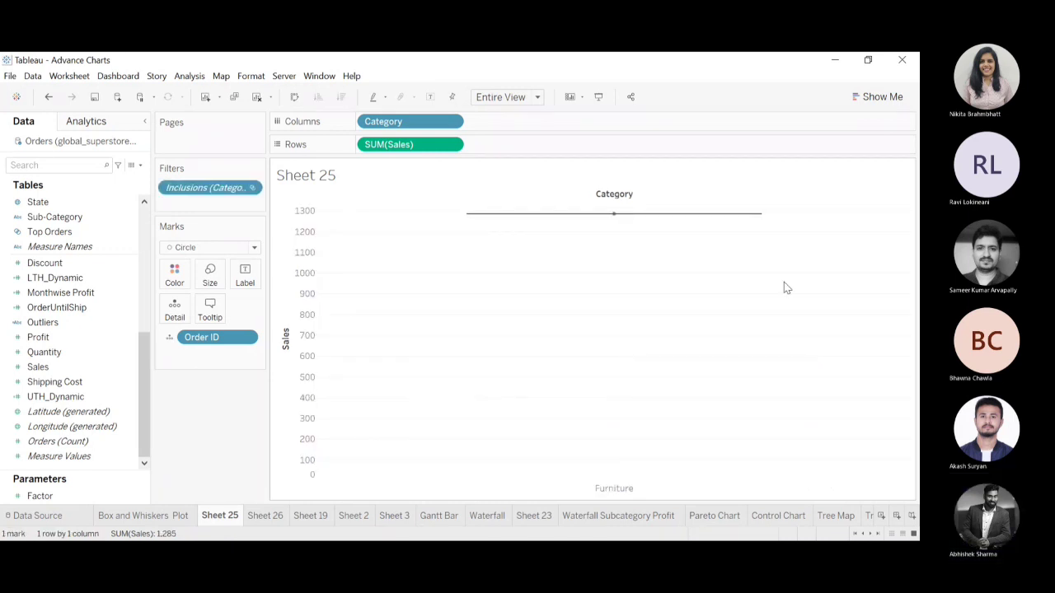
{"action": "key", "text": "ctrl+z"}
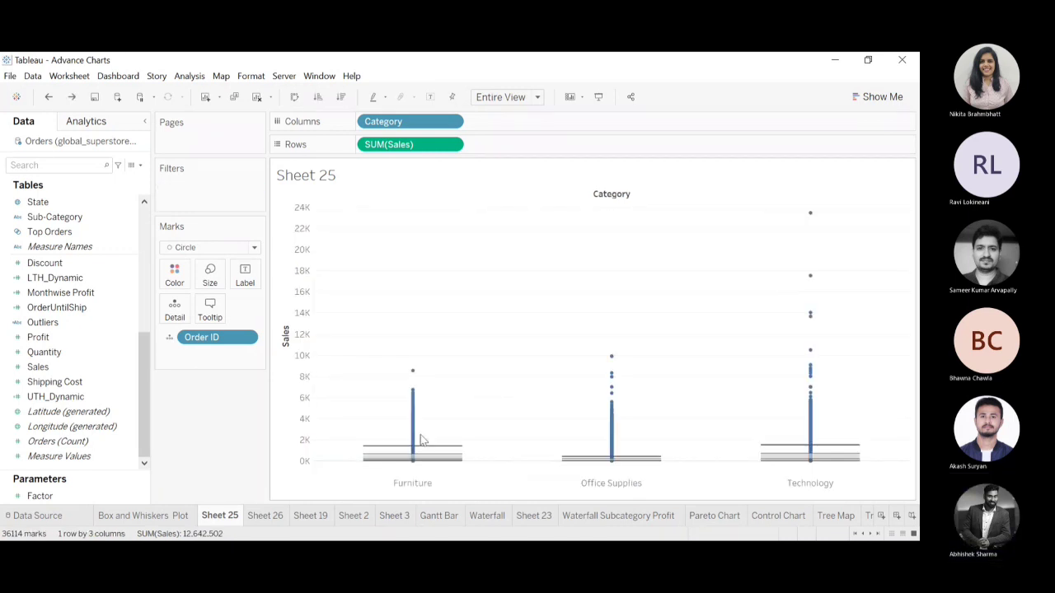
Filter the Sales box plot to keep only the Furniture category and clear the header selection.
{"action": "left_click", "coordinate": [413, 483]}
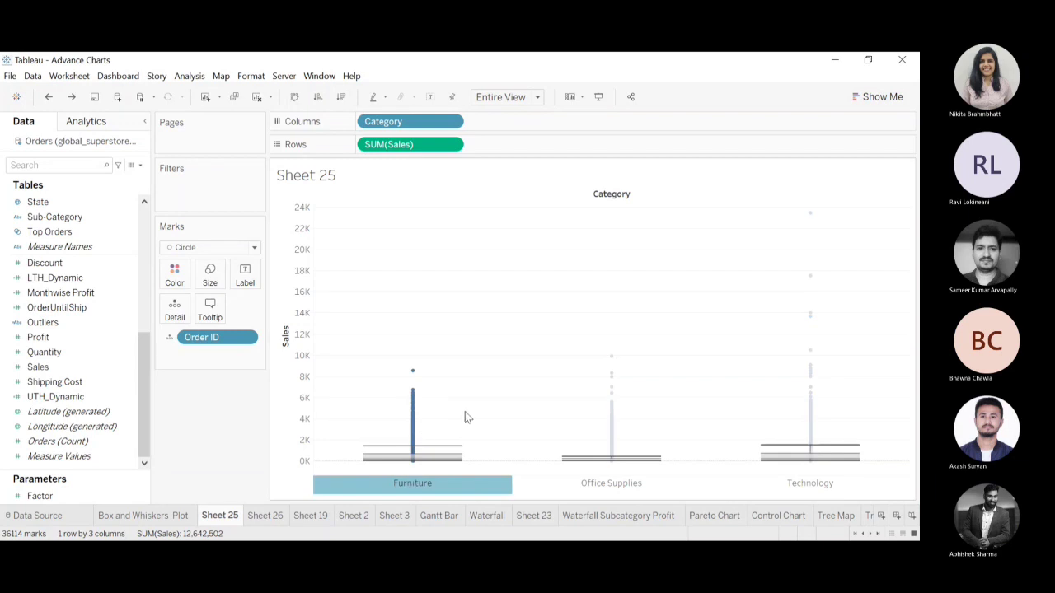
{"action": "key", "text": "ctrl+y"}
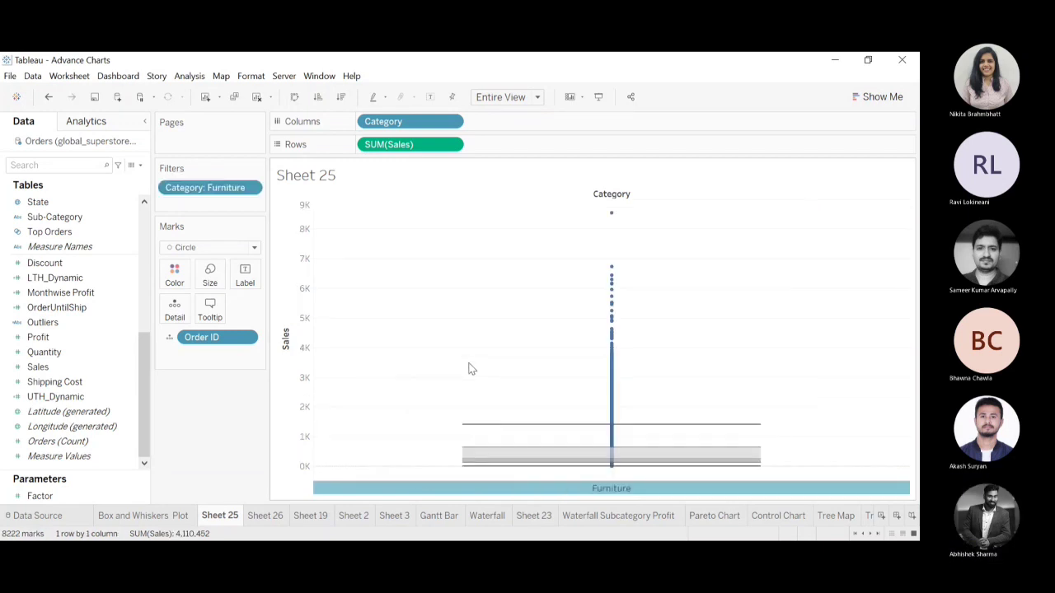
{"action": "left_click", "coordinate": [439, 326]}
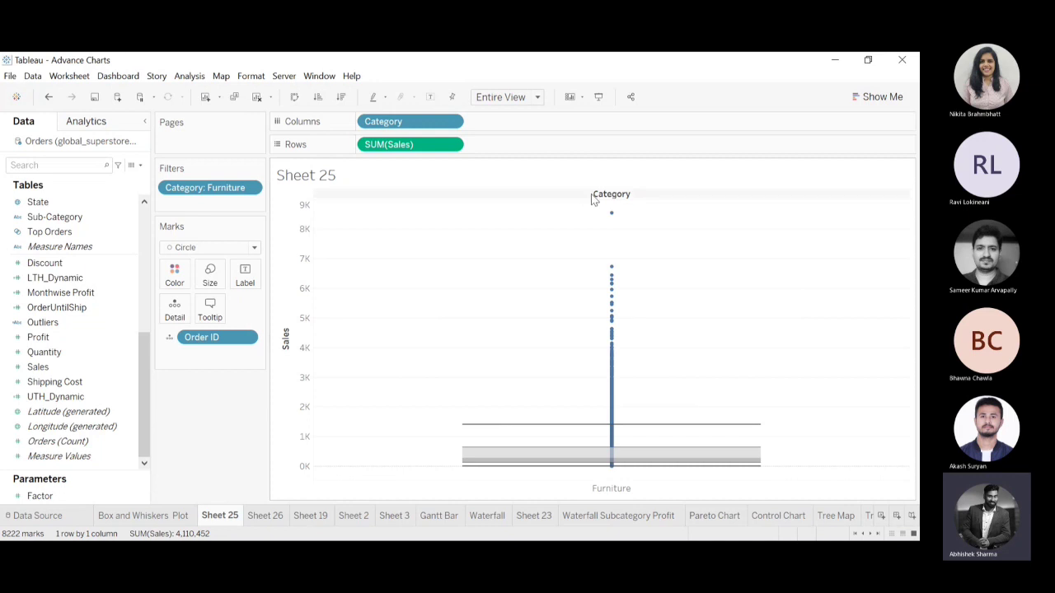
Exclude the order marks above the Furniture upper whisker, repeating this for four successive groups of outliers.
{"action": "left_click_drag", "start_coordinate": [592, 198], "coordinate": [706, 427]}
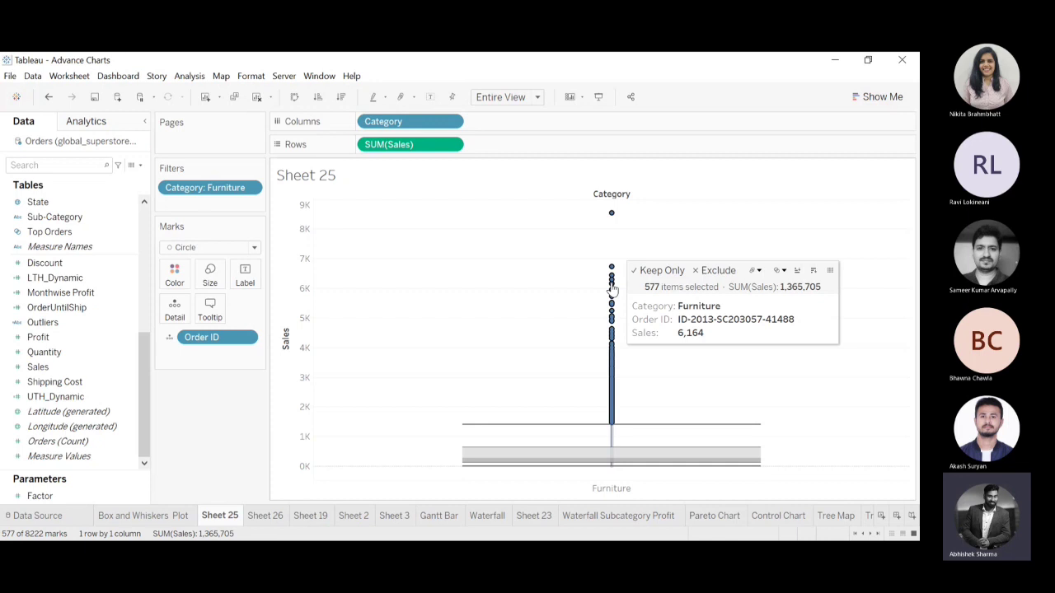
{"action": "left_click", "coordinate": [713, 271]}
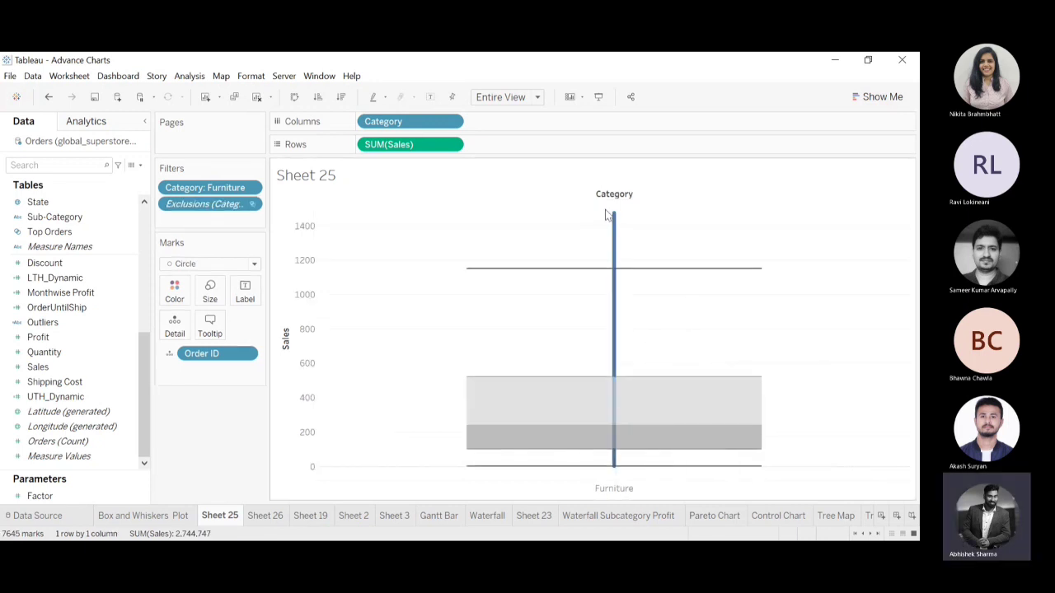
{"action": "left_click_drag", "start_coordinate": [605, 213], "coordinate": [648, 270]}
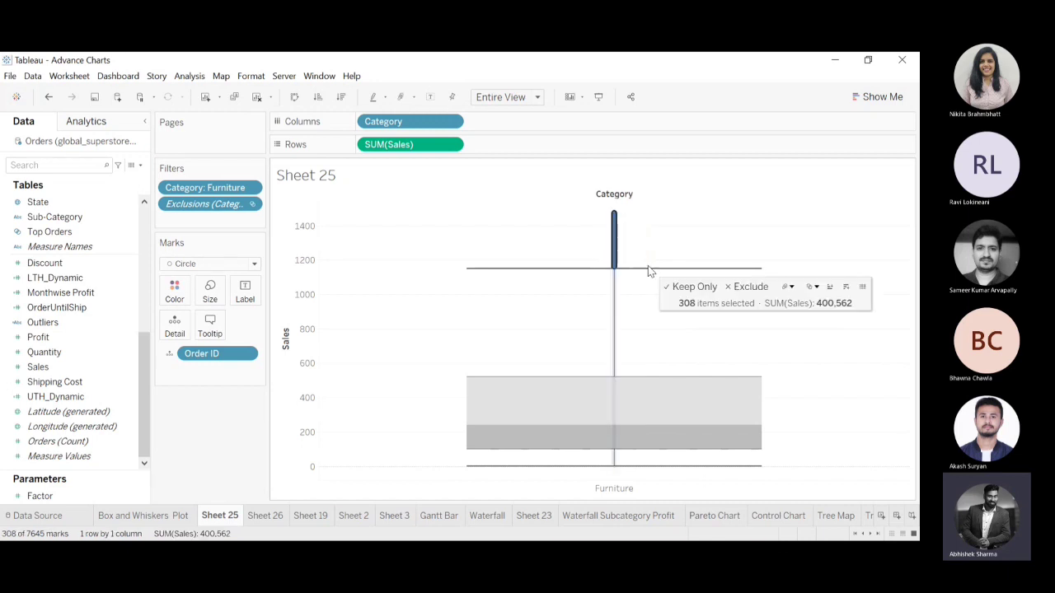
{"action": "mouse_move", "coordinate": [615, 221]}
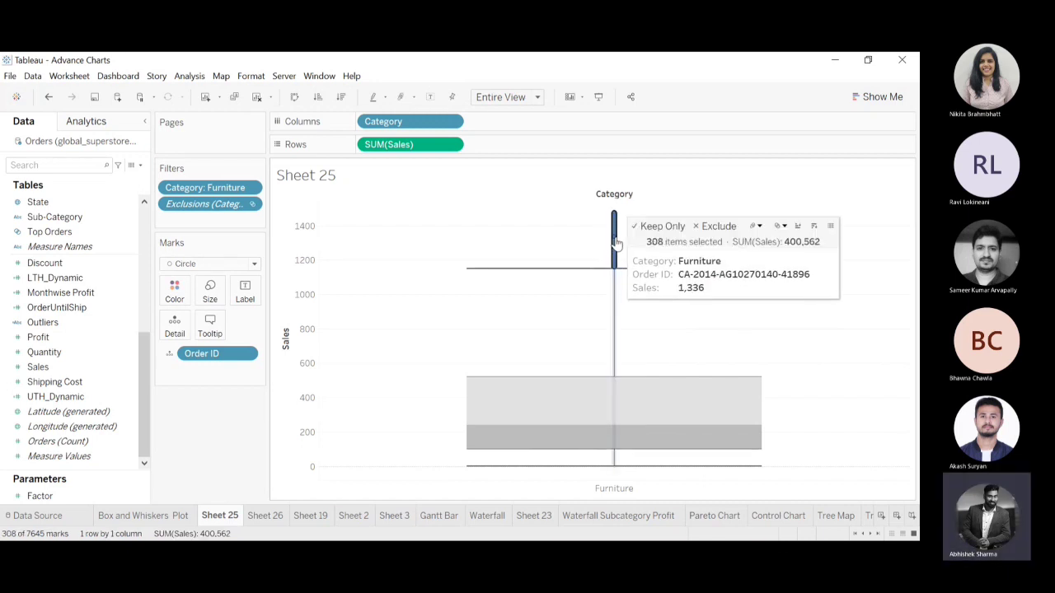
{"action": "key", "text": "Delete"}
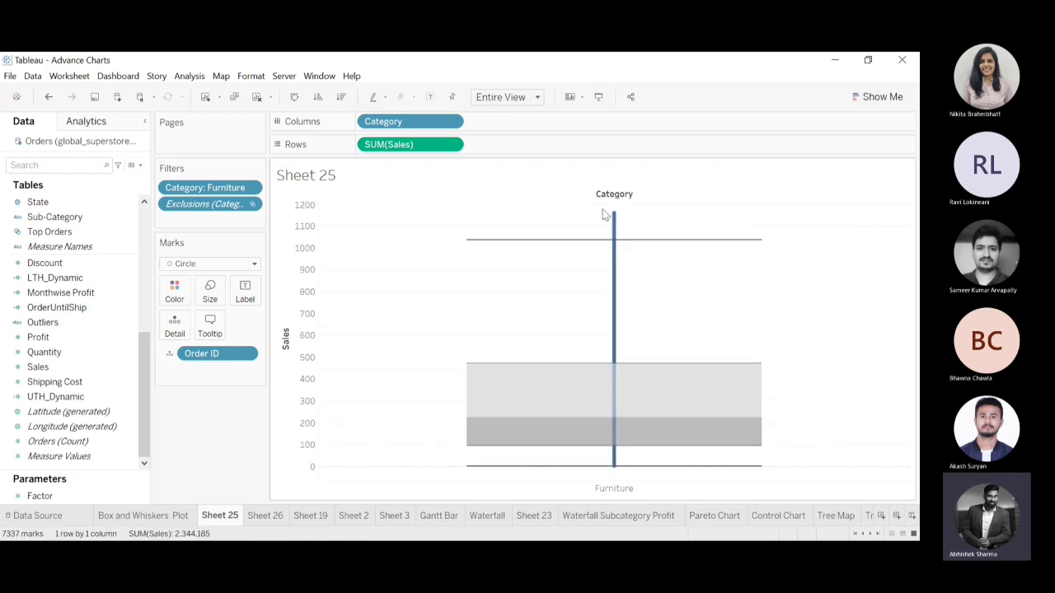
{"action": "left_click_drag", "start_coordinate": [625, 224], "coordinate": [631, 243]}
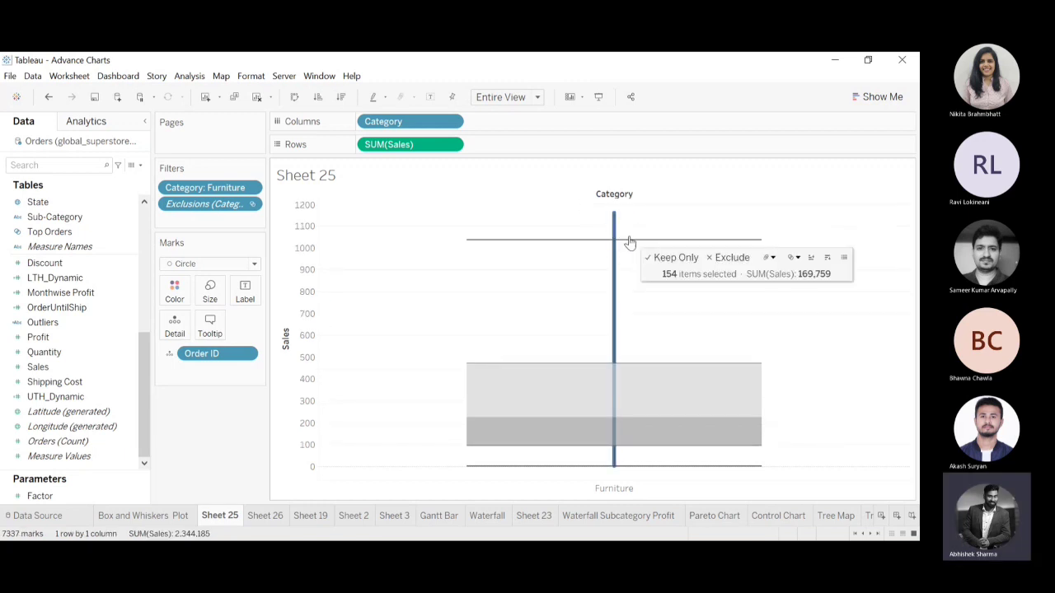
{"action": "left_click", "coordinate": [720, 258]}
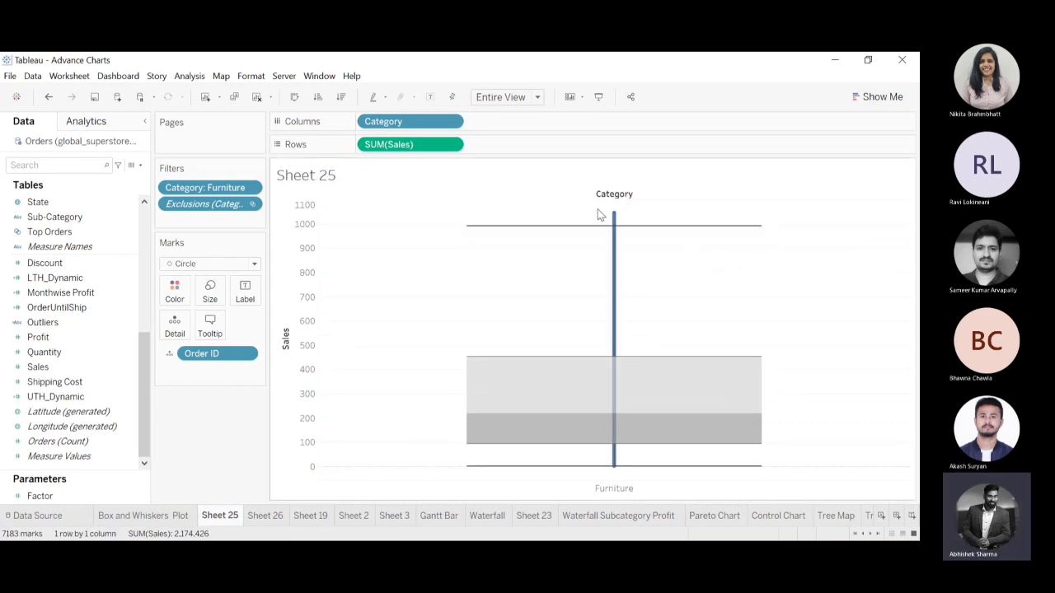
{"action": "left_click_drag", "start_coordinate": [603, 211], "coordinate": [630, 225]}
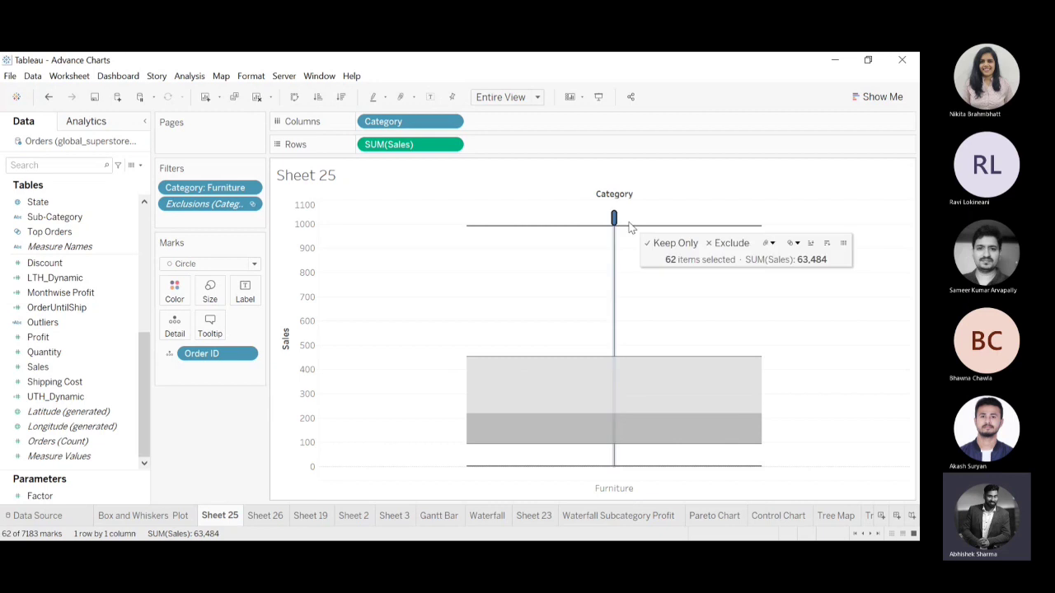
{"action": "left_click", "coordinate": [729, 244]}
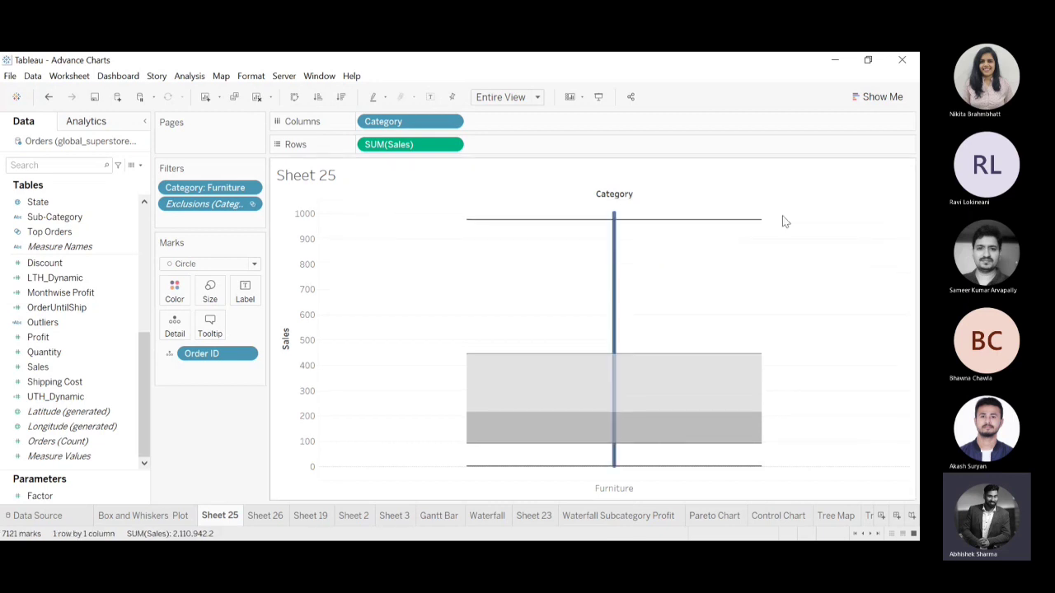
Examine the Furniture whisker, hinge and median statistics and individual order marks inside the box and along the upper whisker.
{"action": "mouse_move", "coordinate": [639, 422]}
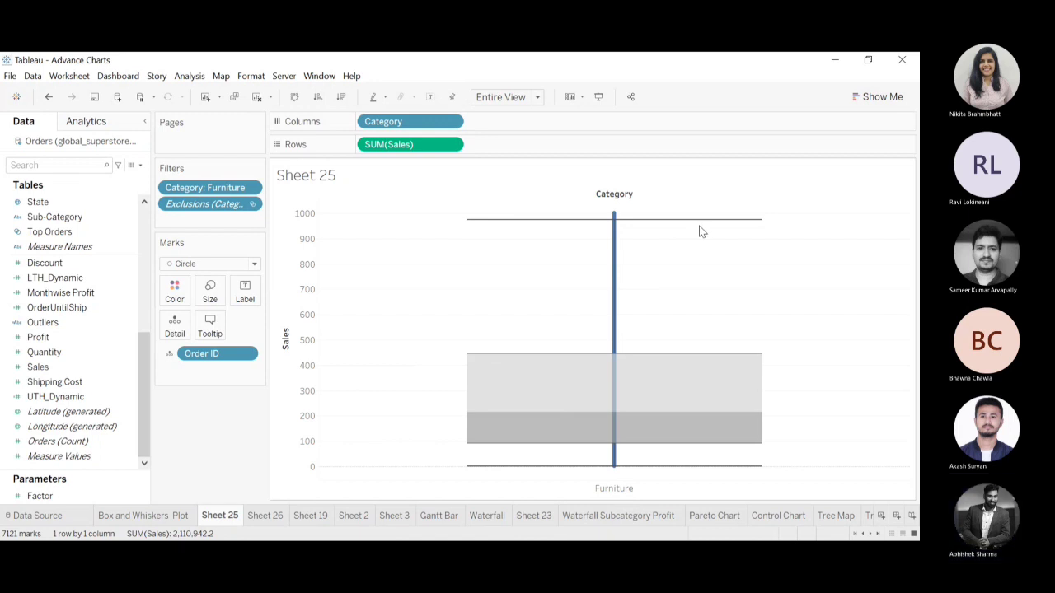
{"action": "mouse_move", "coordinate": [757, 421]}
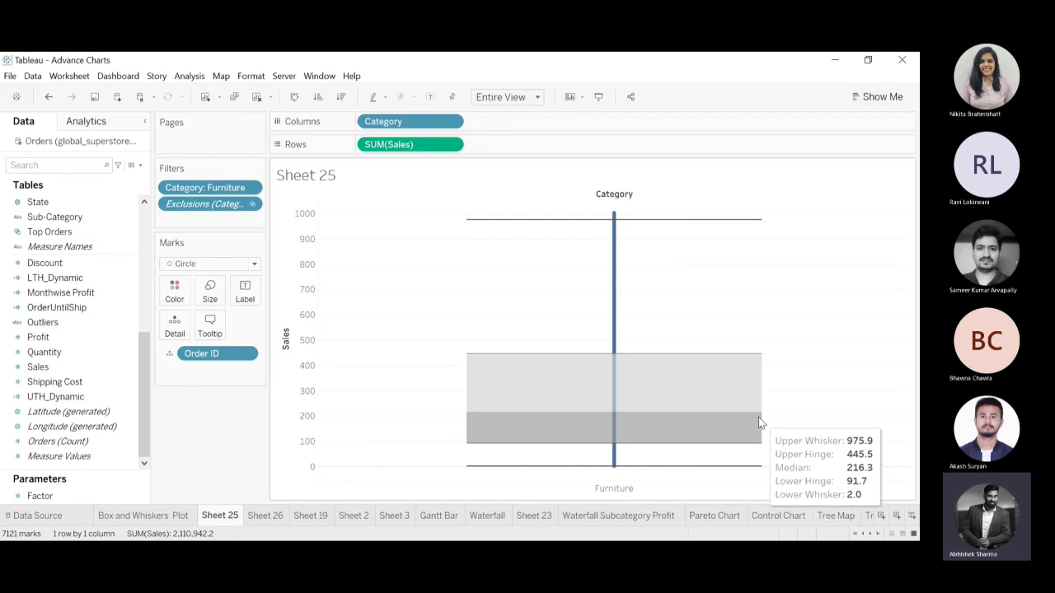
{"action": "left_click", "coordinate": [614, 378]}
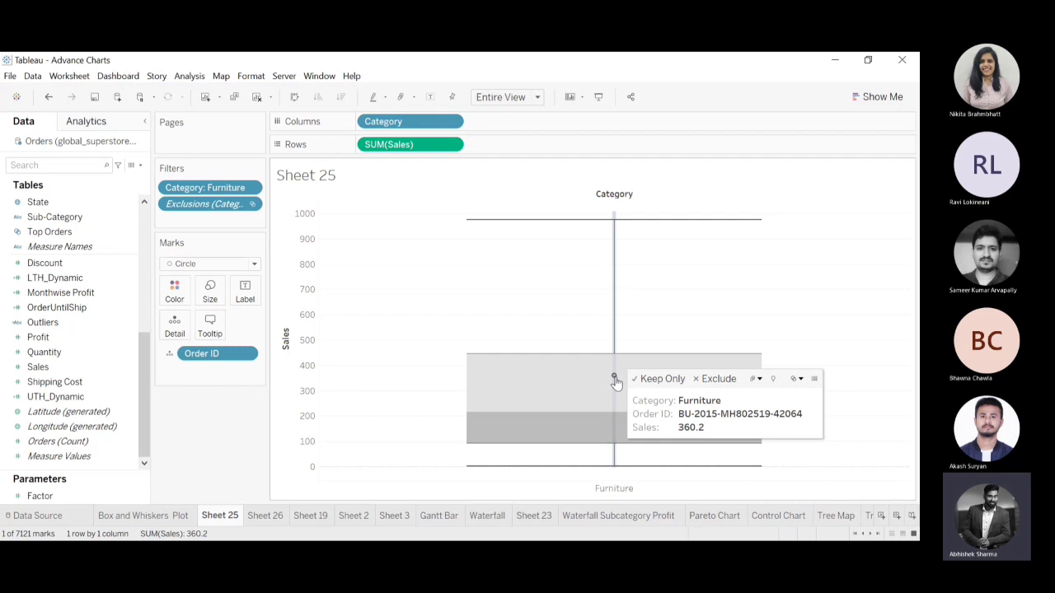
{"action": "mouse_move", "coordinate": [606, 425]}
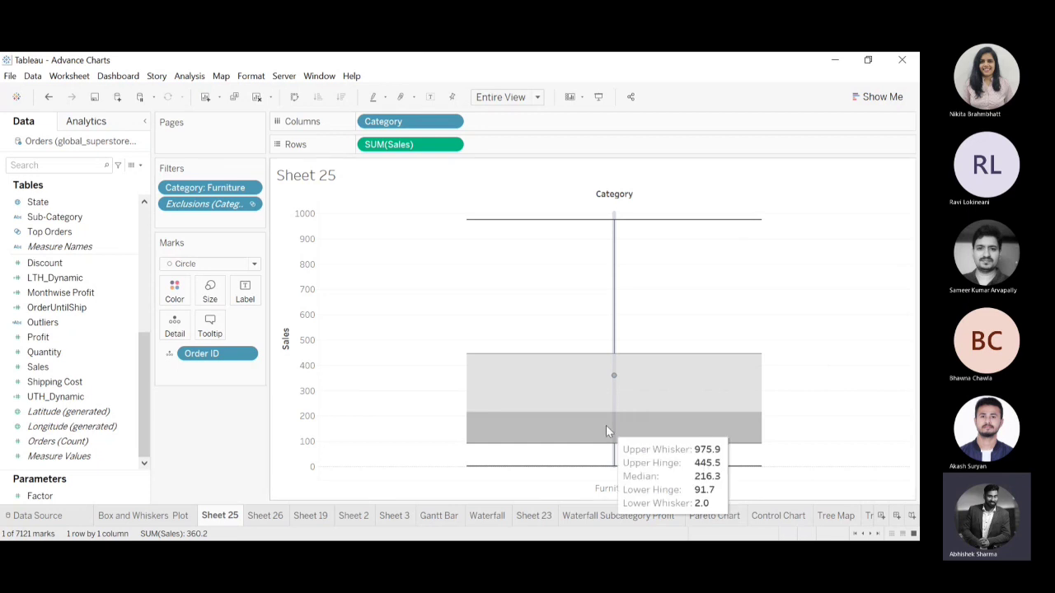
{"action": "mouse_move", "coordinate": [615, 381]}
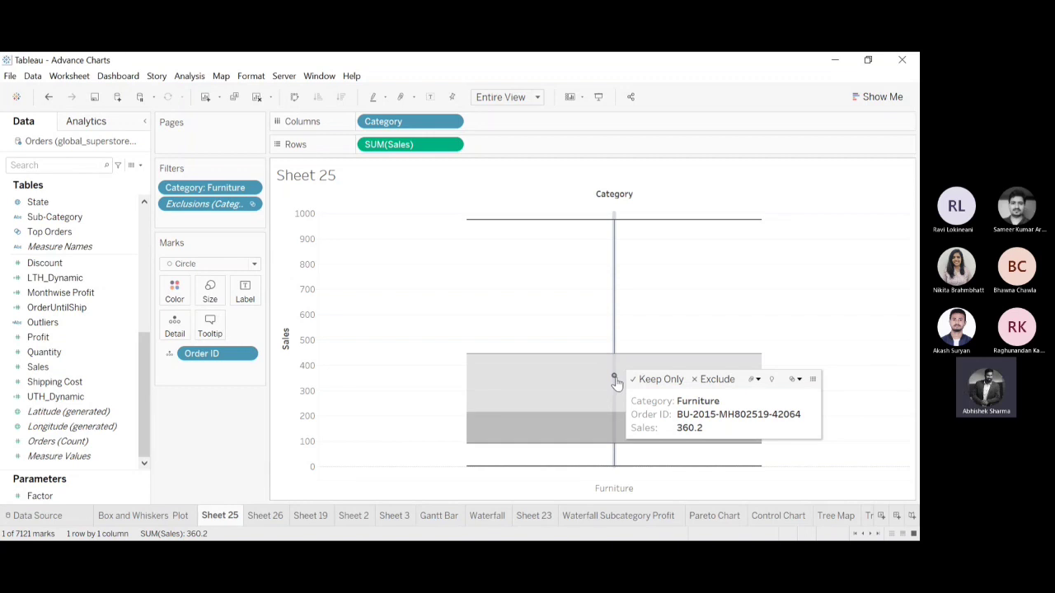
{"action": "left_click", "coordinate": [615, 237], "text": "ctrl"}
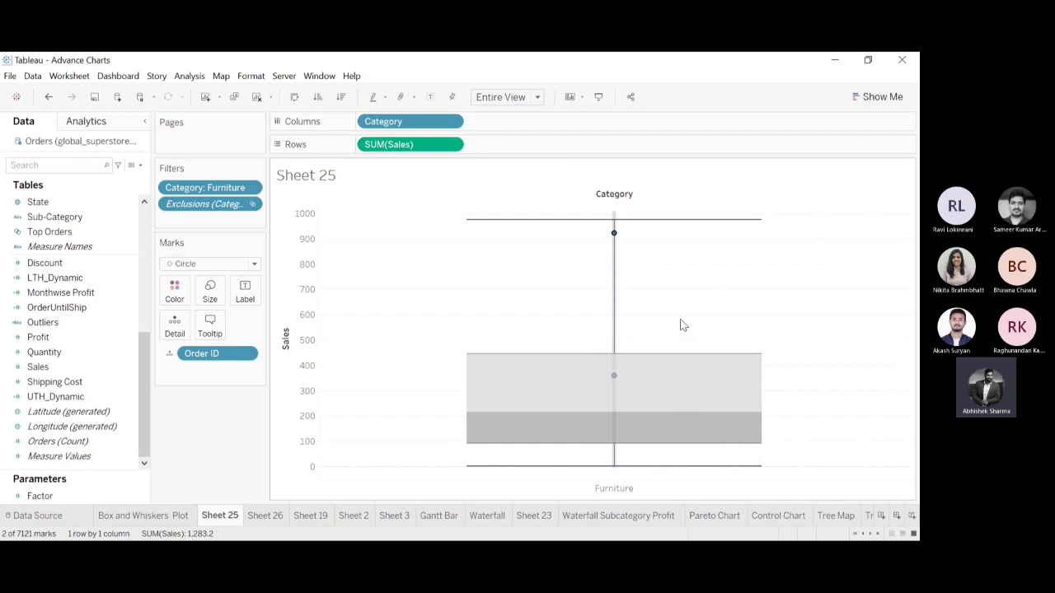
{"action": "mouse_move", "coordinate": [612, 264]}
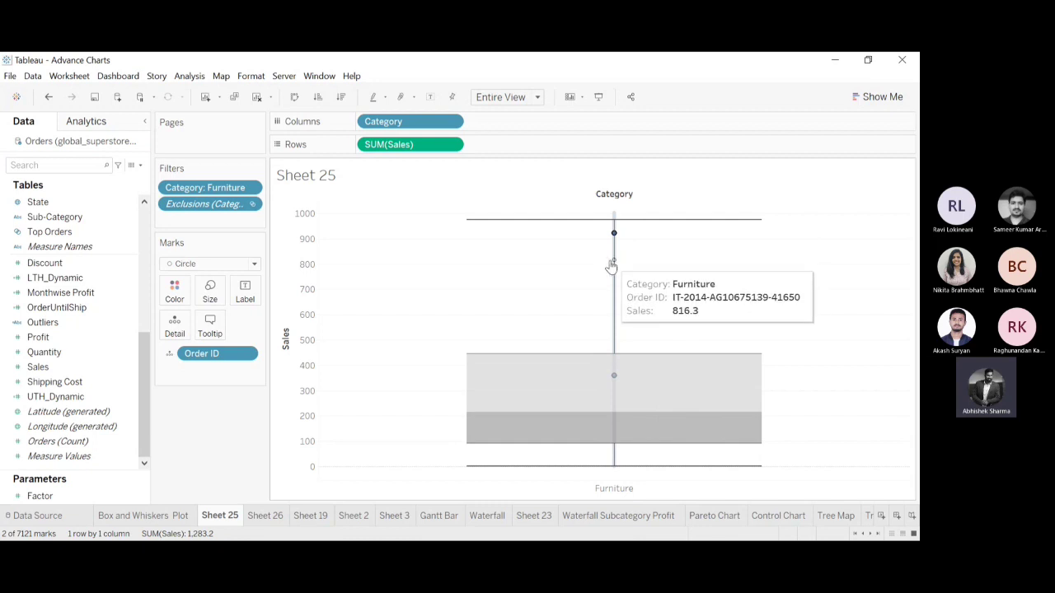
Replace Order ID with Product ID as the marks' level of detail and inspect one Furniture product mark below the upper whisker.
{"action": "left_click_drag", "start_coordinate": [141, 376], "coordinate": [161, 229]}
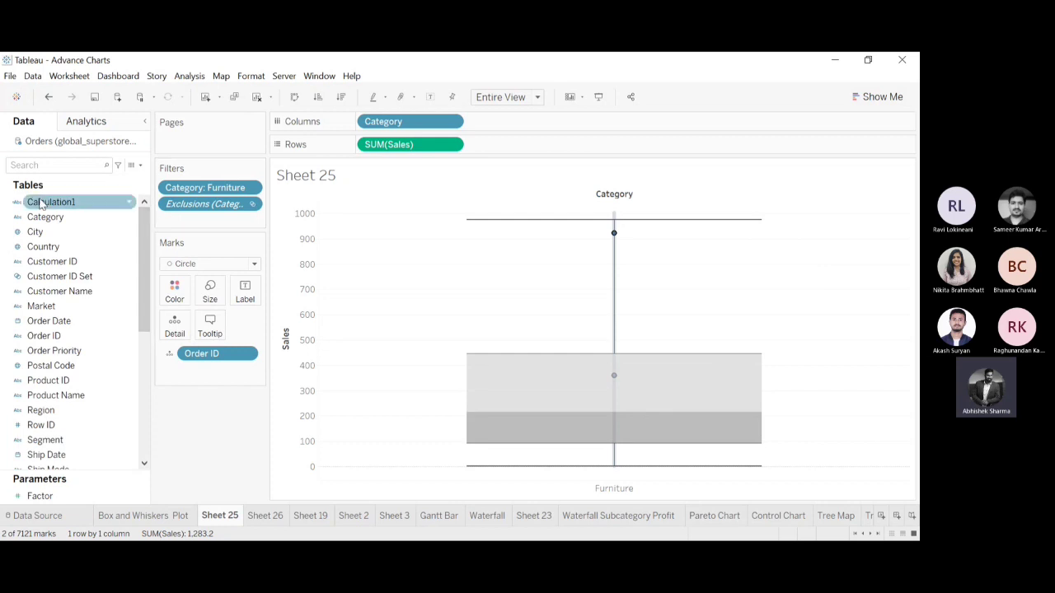
{"action": "left_click_drag", "start_coordinate": [48, 380], "coordinate": [208, 355]}
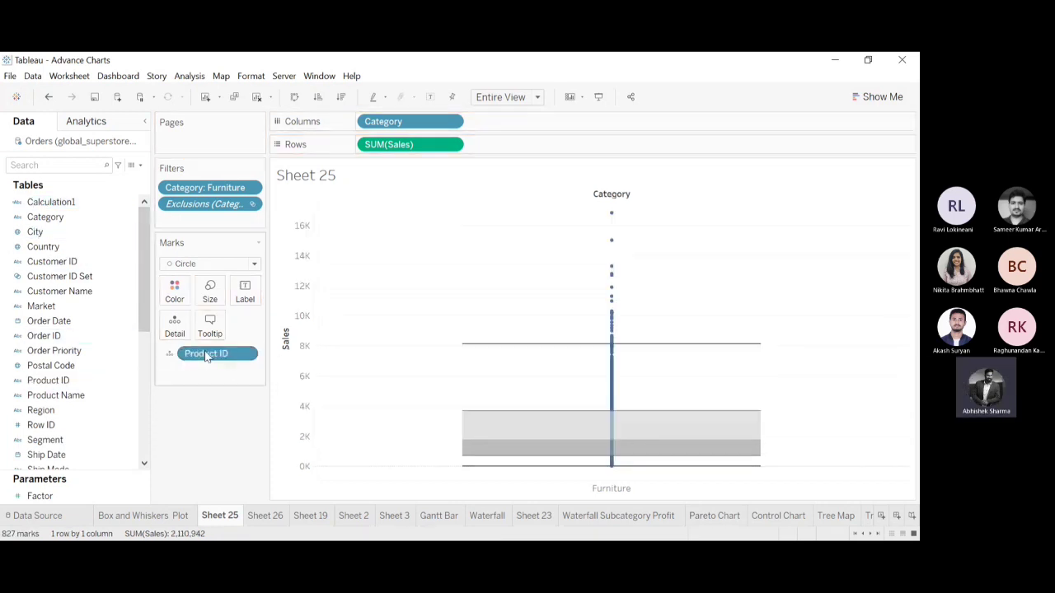
{"action": "left_click", "coordinate": [611, 377]}
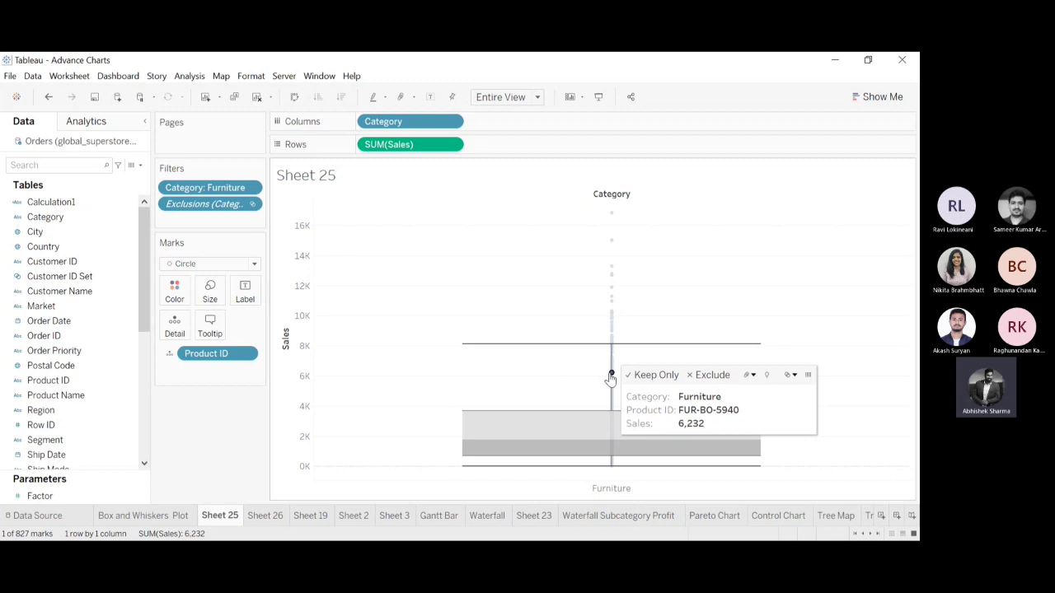
{"action": "left_click", "coordinate": [463, 261]}
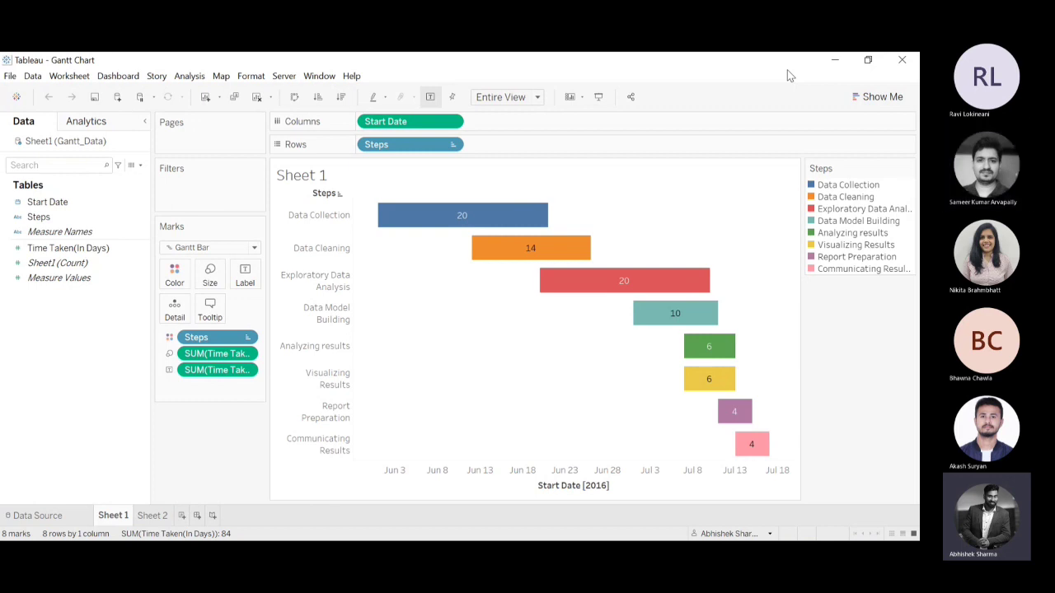
Examine the start dates, durations and overlaps of the project steps in the Gantt chart on Sheet 1 of the Gantt Chart workbook.
{"action": "left_click", "coordinate": [853, 459]}
{"action": "left_click", "coordinate": [894, 438]}
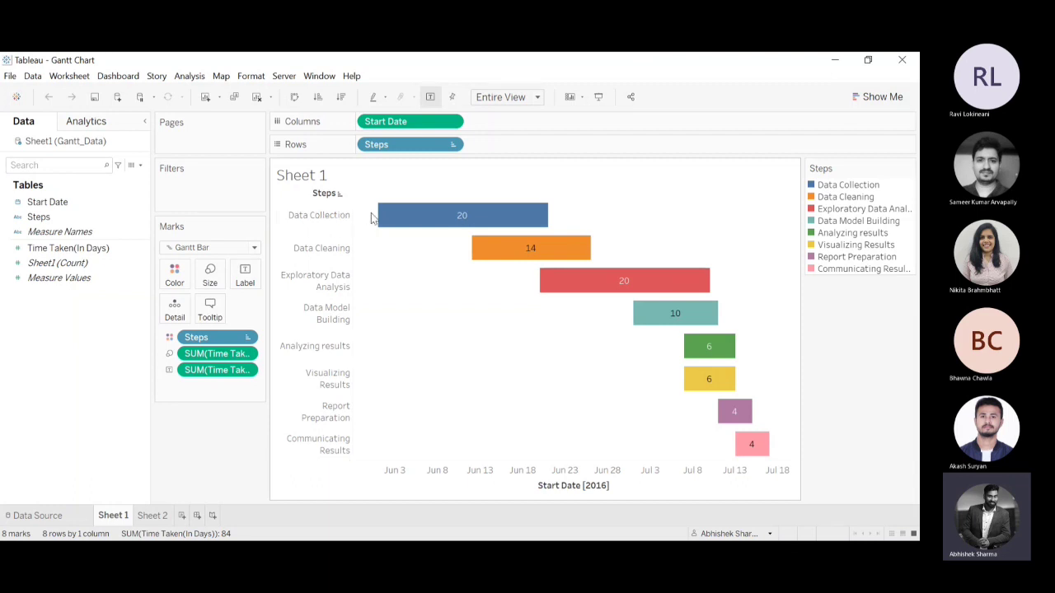
{"action": "mouse_move", "coordinate": [382, 220]}
{"action": "mouse_move", "coordinate": [567, 260]}
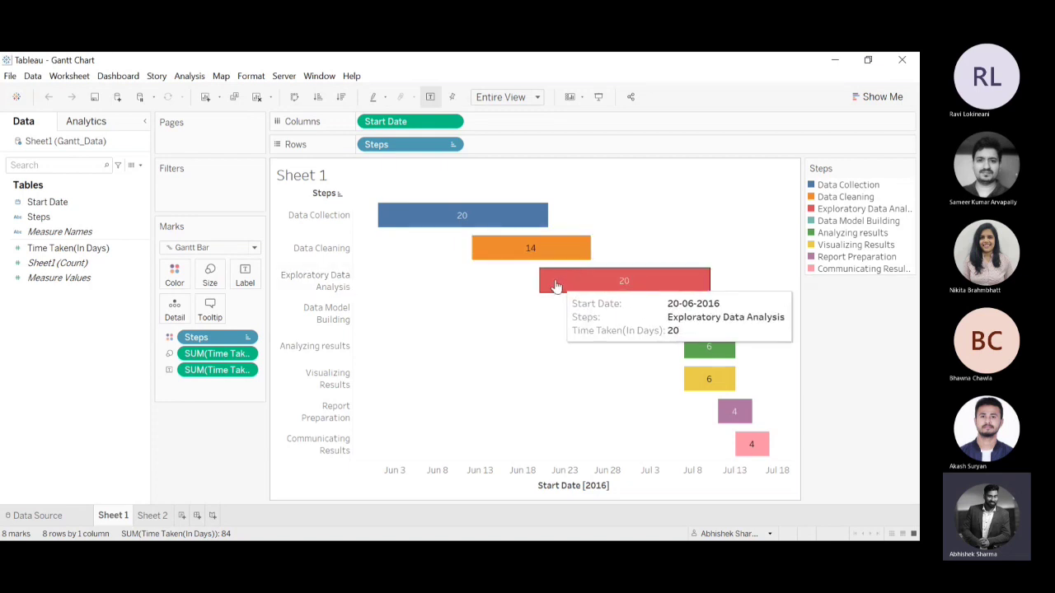
{"action": "mouse_move", "coordinate": [546, 220]}
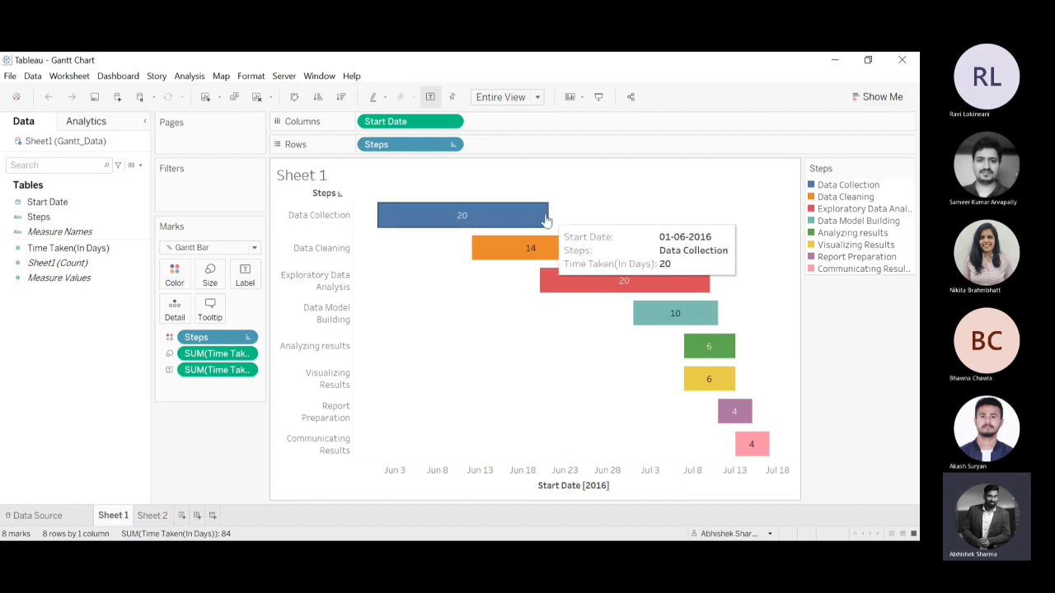
{"action": "mouse_move", "coordinate": [503, 259]}
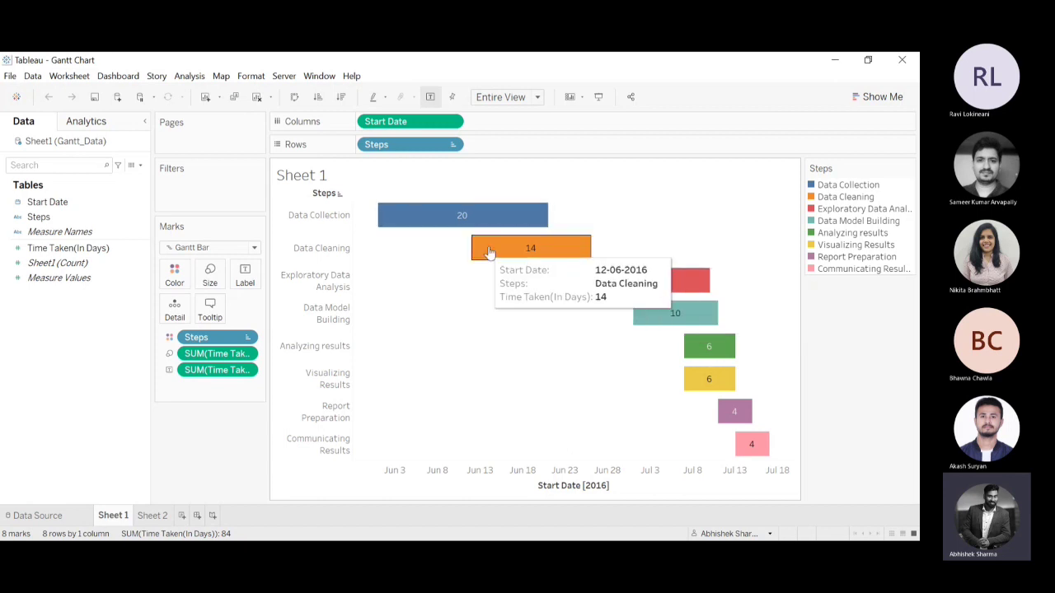
{"action": "mouse_move", "coordinate": [546, 288]}
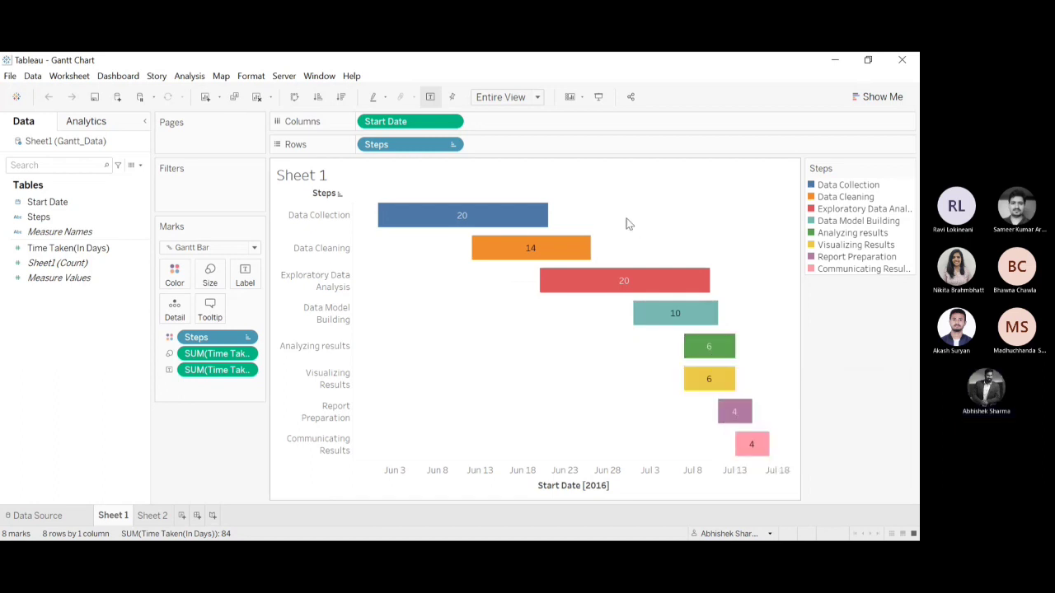
{"action": "mouse_move", "coordinate": [513, 215]}
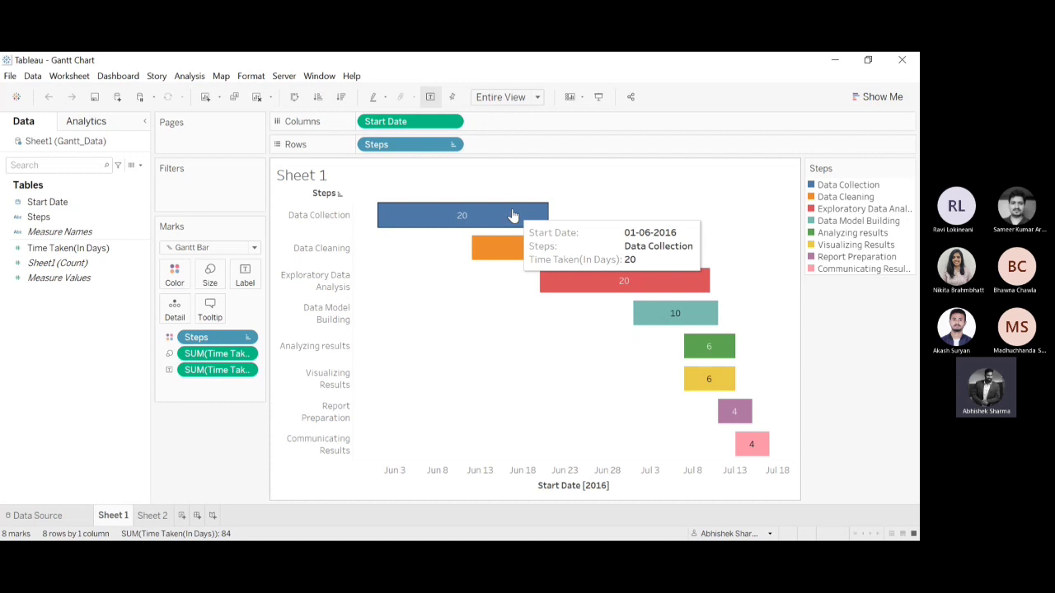
{"action": "mouse_move", "coordinate": [695, 294]}
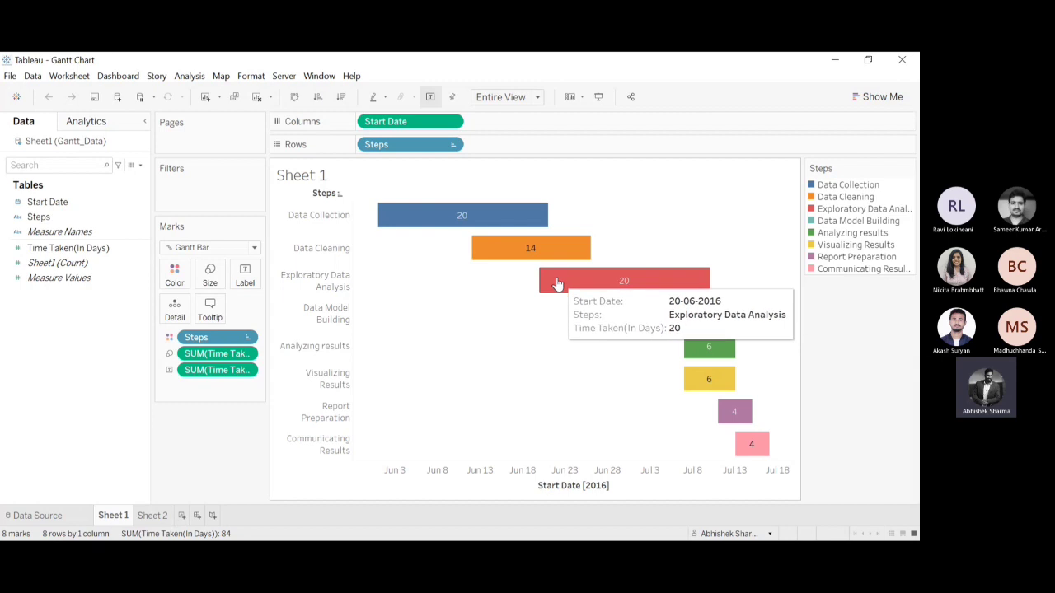
{"action": "mouse_move", "coordinate": [680, 312]}
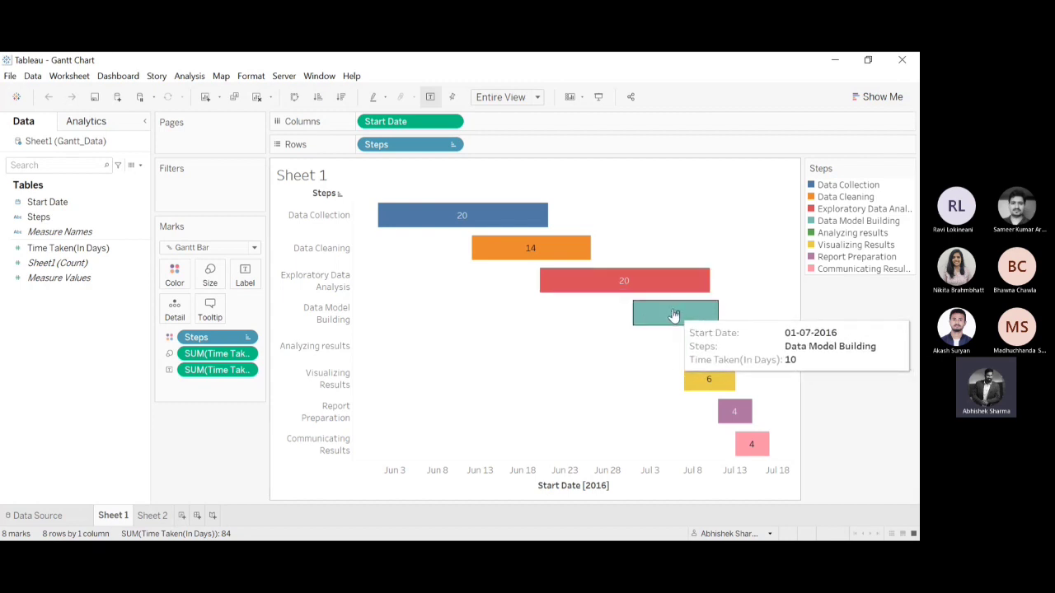
{"action": "mouse_move", "coordinate": [523, 247]}
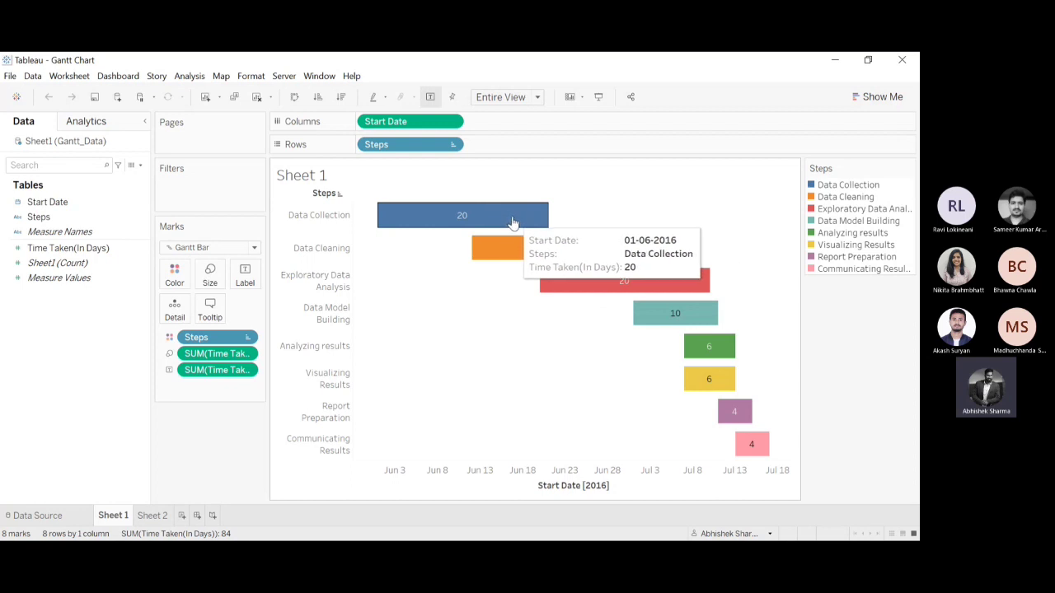
{"action": "mouse_move", "coordinate": [629, 289]}
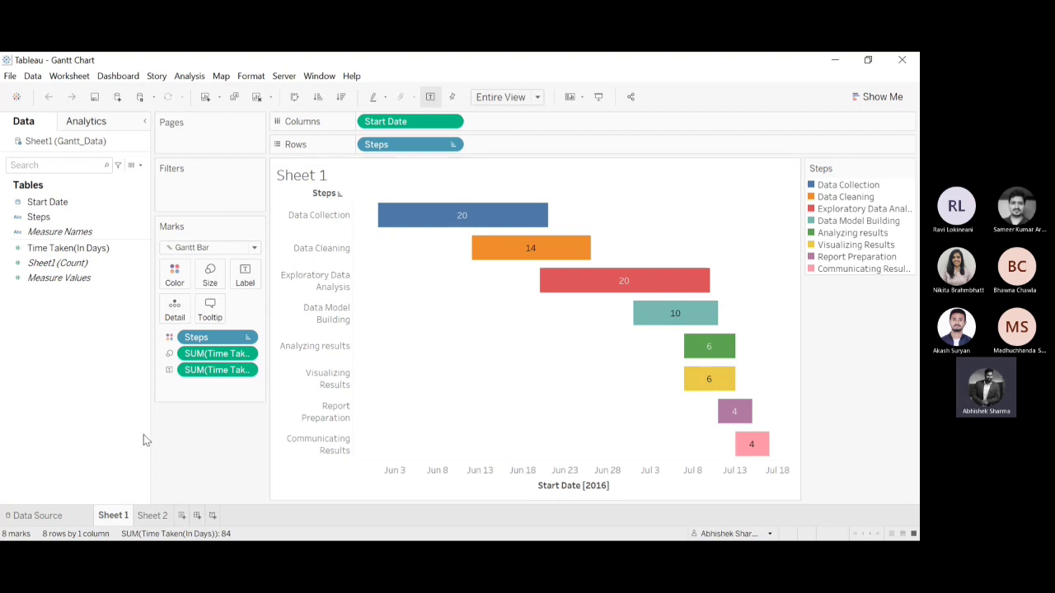
Add a new blank worksheet to the Gantt Chart workbook and return to the finished chart on Sheet 1.
{"action": "left_click", "coordinate": [182, 516]}
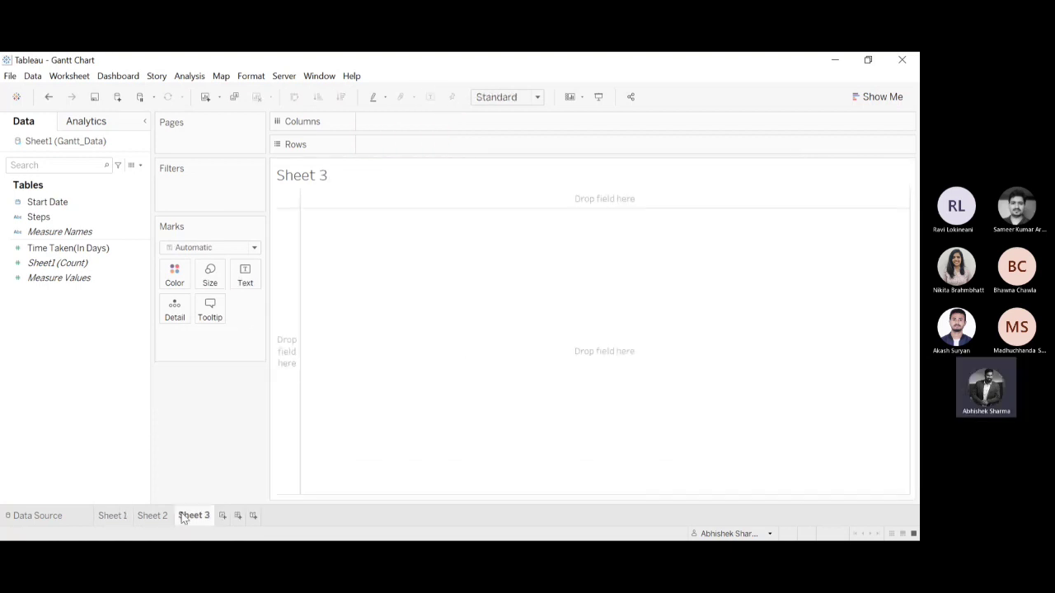
{"action": "left_click", "coordinate": [116, 516]}
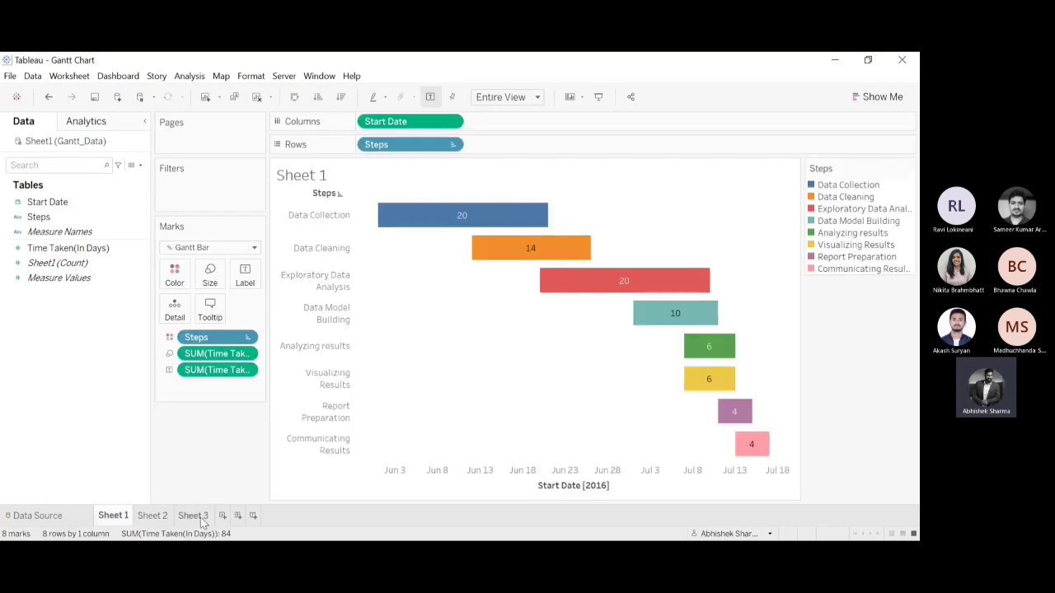
On Sheet 3, place Start Date on Columns as an exact date and Steps on Rows.
{"action": "left_click", "coordinate": [193, 516]}
{"action": "left_click", "coordinate": [66, 204]}
{"action": "left_click_drag", "start_coordinate": [66, 212], "coordinate": [400, 128]}
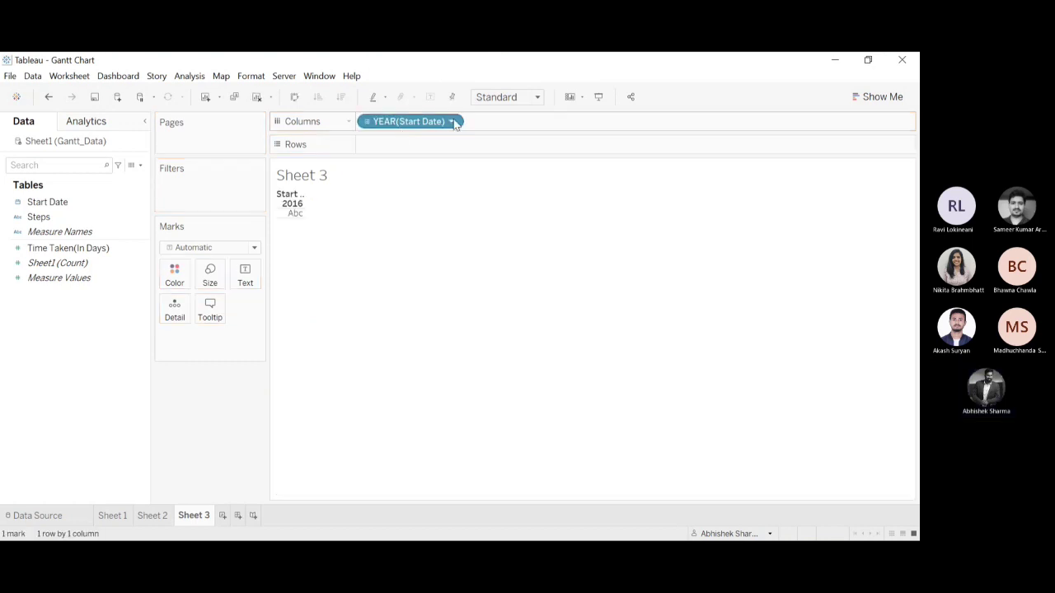
{"action": "left_click", "coordinate": [399, 461]}
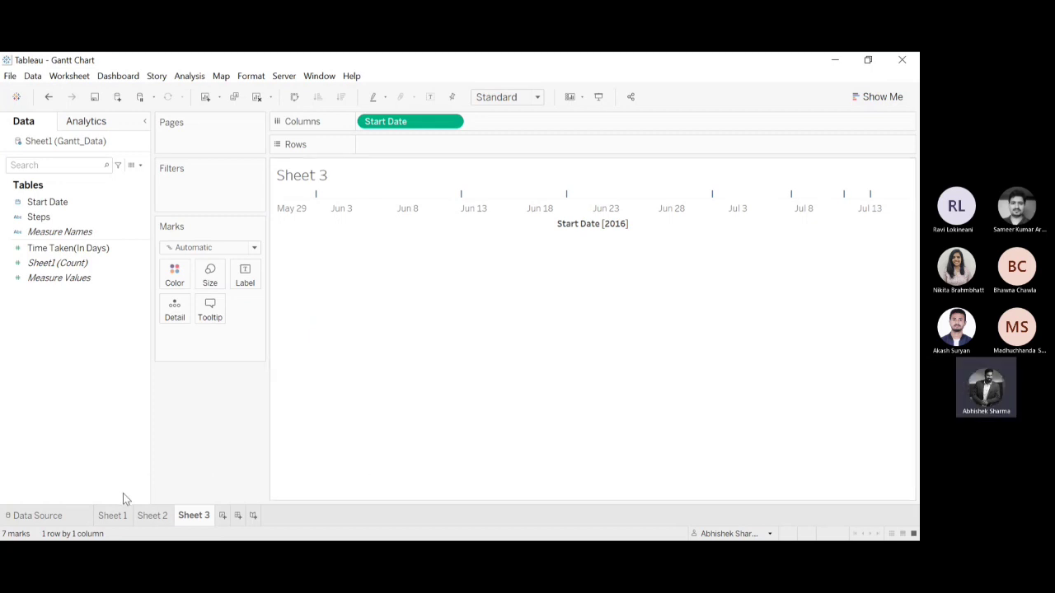
{"action": "left_click_drag", "start_coordinate": [51, 221], "coordinate": [382, 148]}
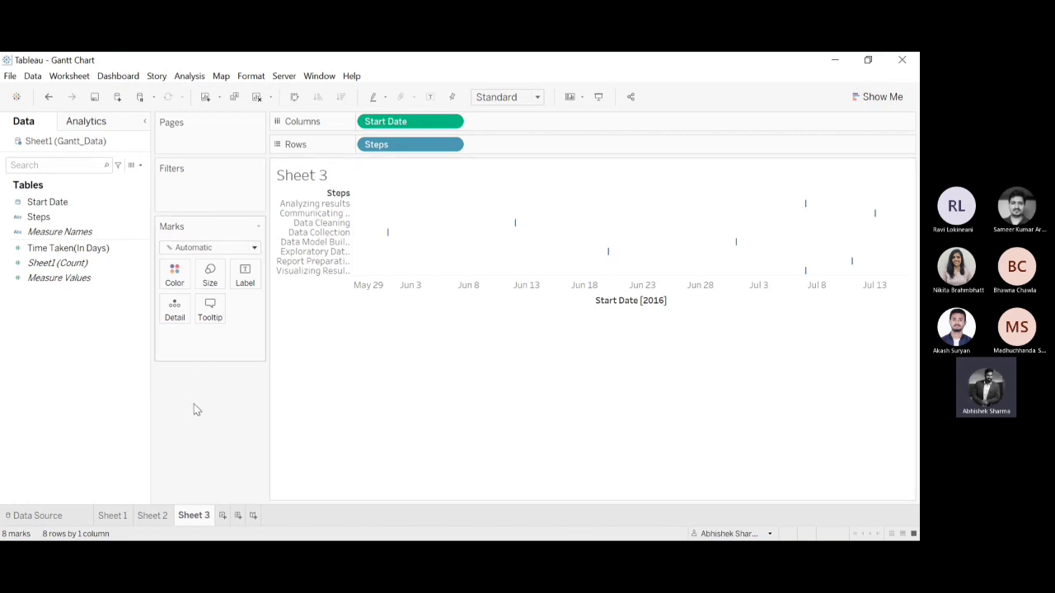
Try the Bar mark type on Sheet 3, check it against Sheets 1 and 2, and undo the change.
{"action": "left_click", "coordinate": [206, 241]}
{"action": "left_click", "coordinate": [191, 282]}
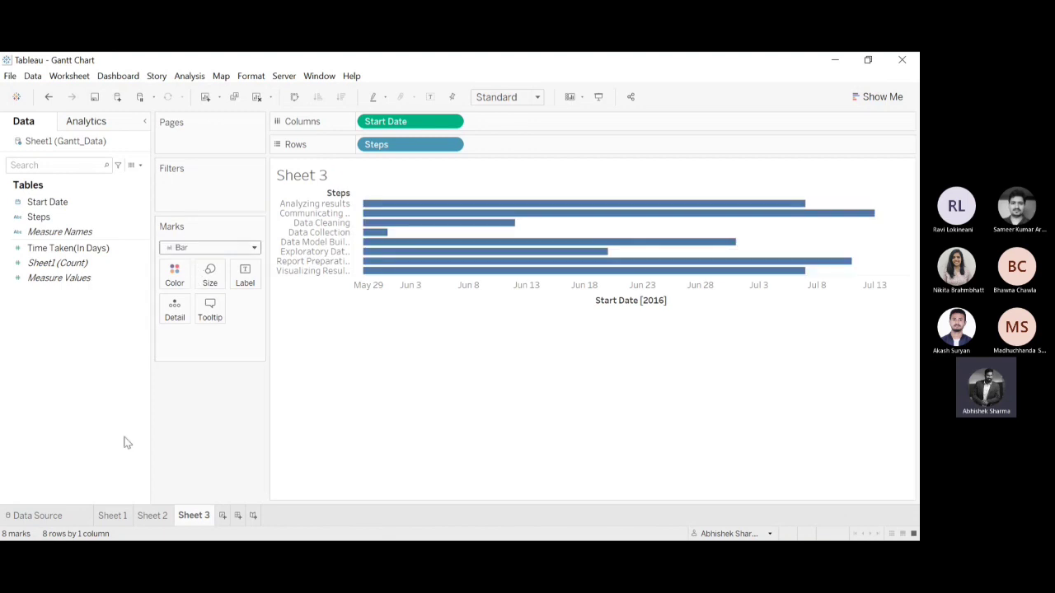
{"action": "left_click", "coordinate": [124, 515]}
{"action": "left_click", "coordinate": [155, 515]}
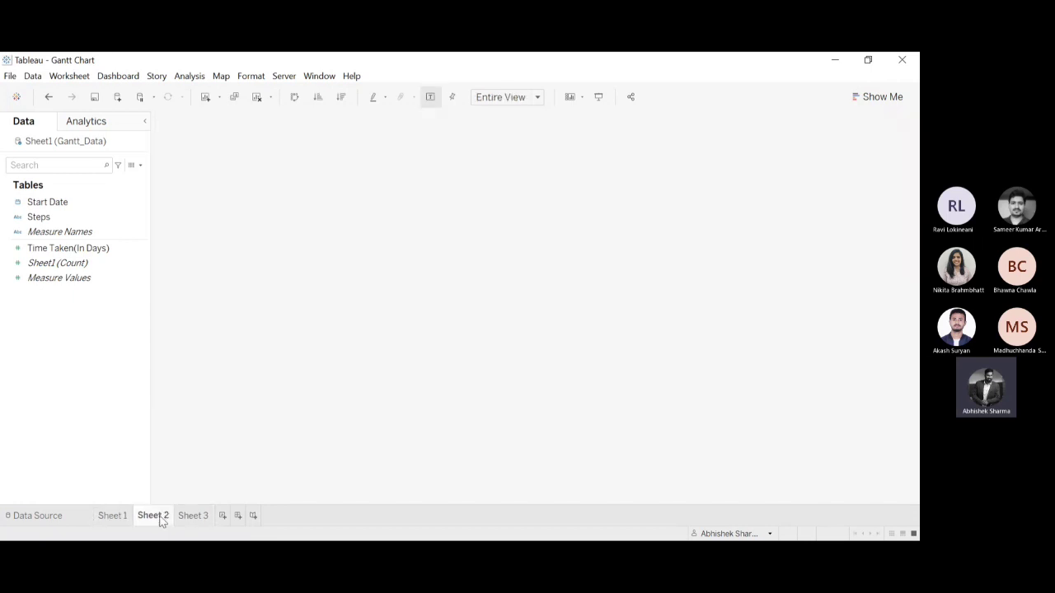
{"action": "left_click", "coordinate": [192, 515]}
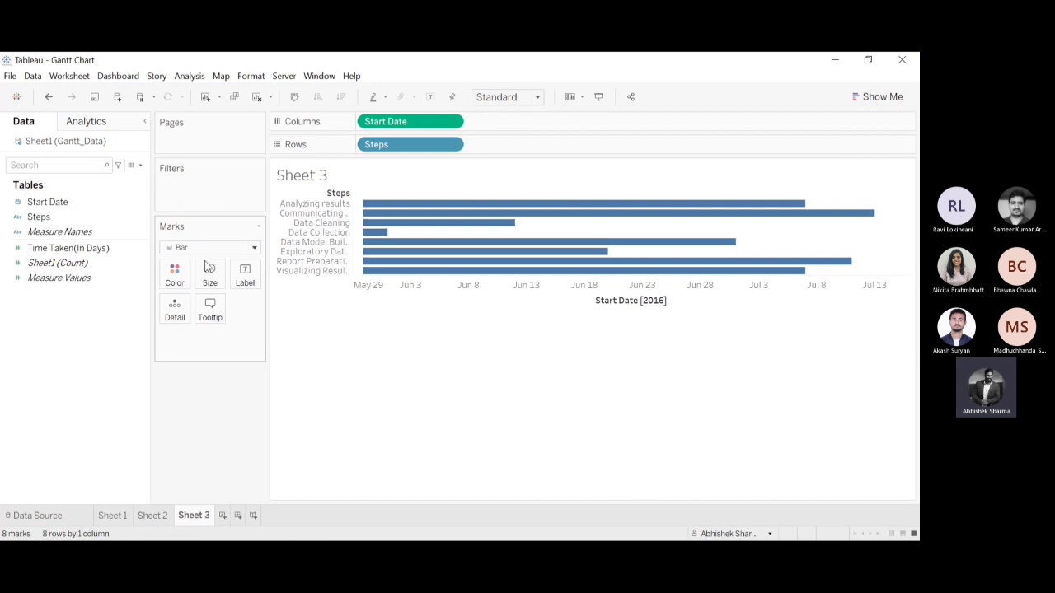
{"action": "key", "text": "ctrl+z"}
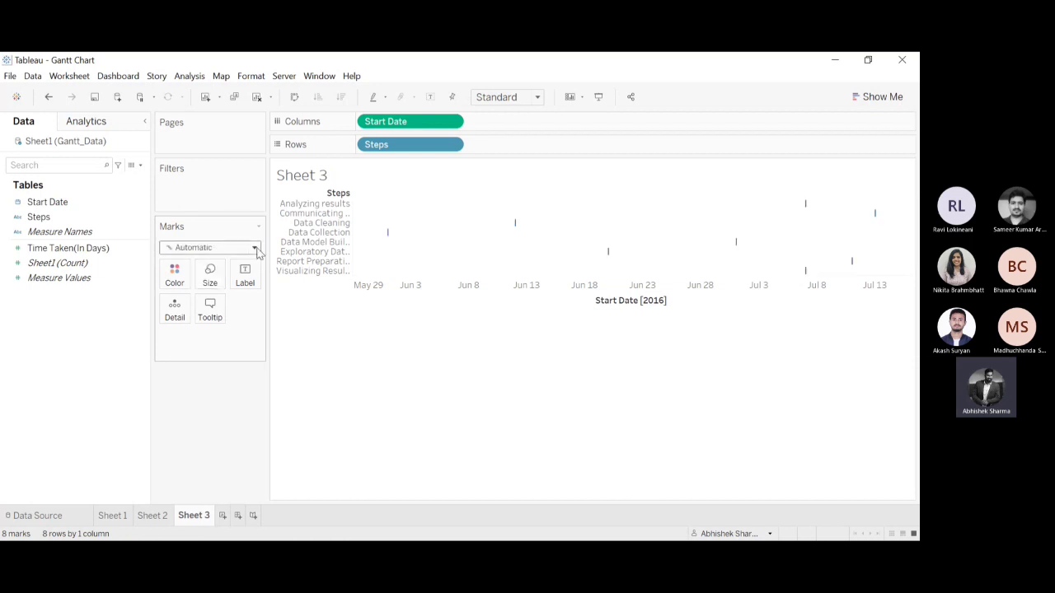
Set the mark type to Gantt Bar and size the marks by Time Taken(In Days).
{"action": "left_click", "coordinate": [216, 406]}
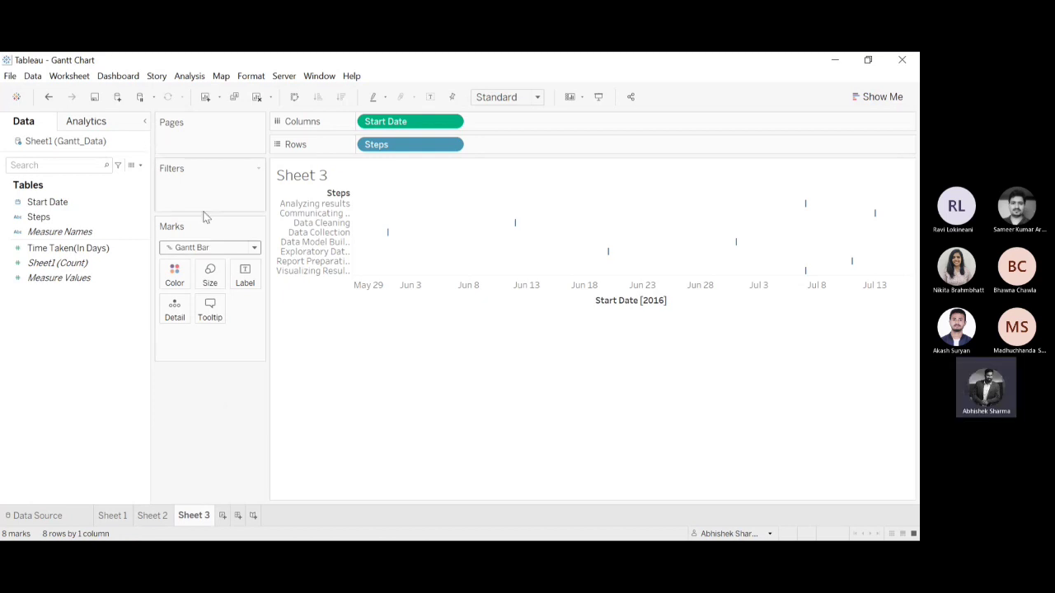
{"action": "left_click", "coordinate": [72, 248]}
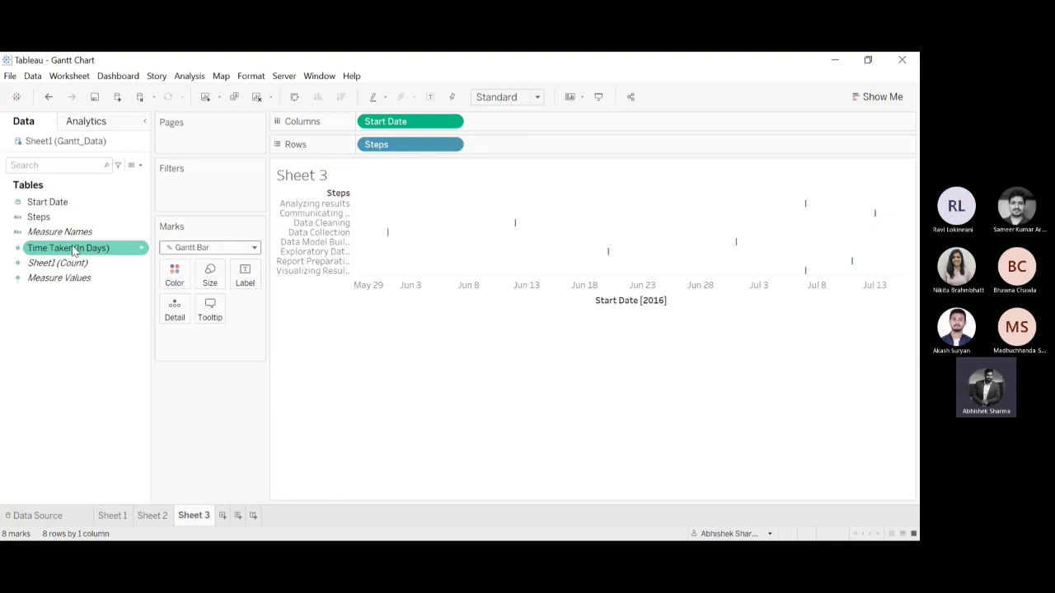
{"action": "left_click_drag", "start_coordinate": [73, 250], "coordinate": [212, 275]}
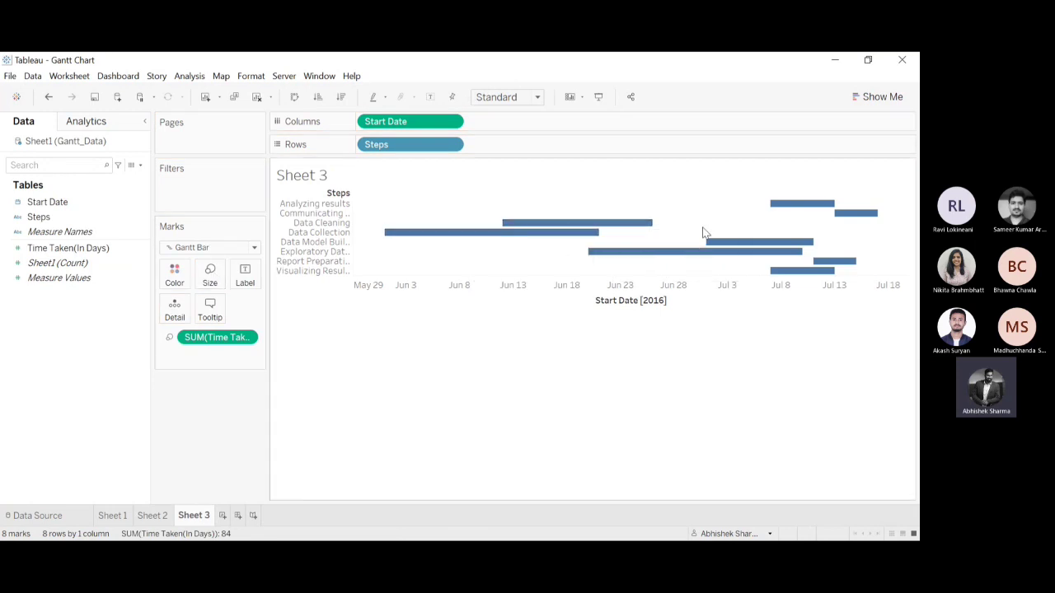
Color the Gantt bars by Steps and compare the row order with the finished chart on Sheet 2.
{"action": "left_click", "coordinate": [19, 215]}
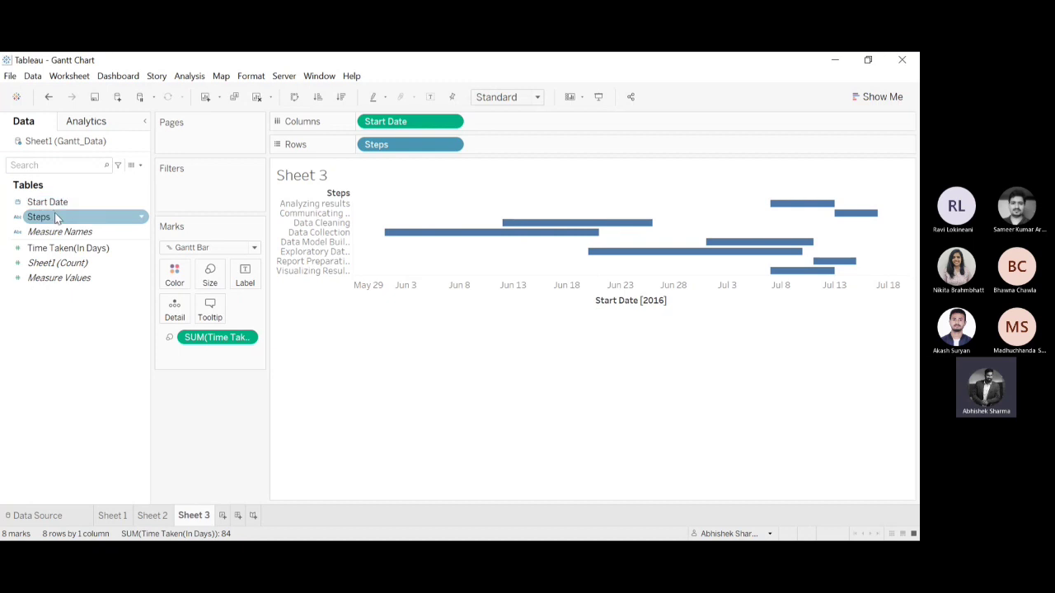
{"action": "left_click_drag", "start_coordinate": [55, 217], "coordinate": [175, 277]}
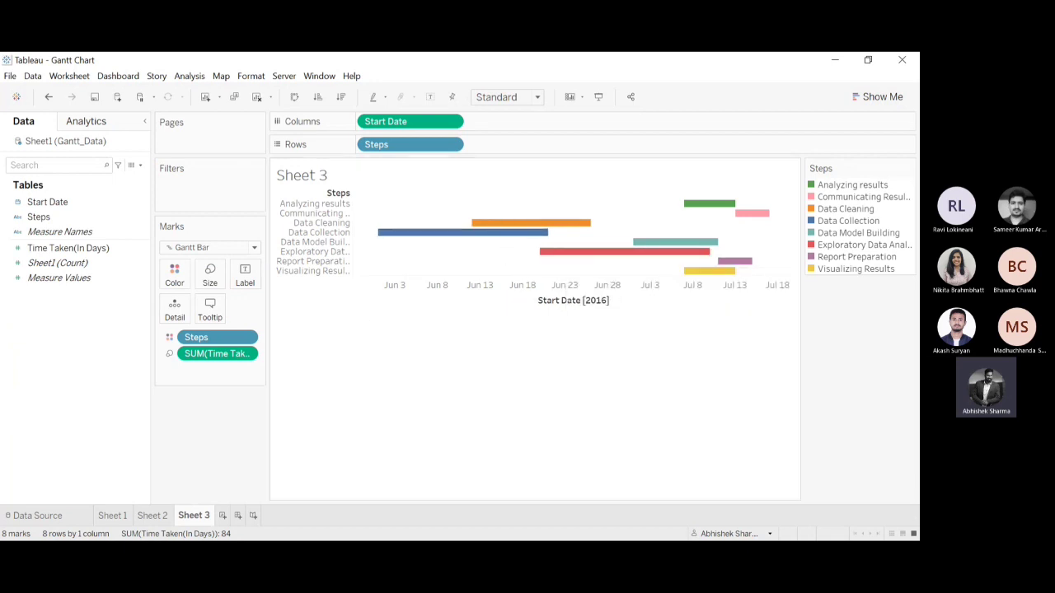
{"action": "left_click", "coordinate": [143, 516]}
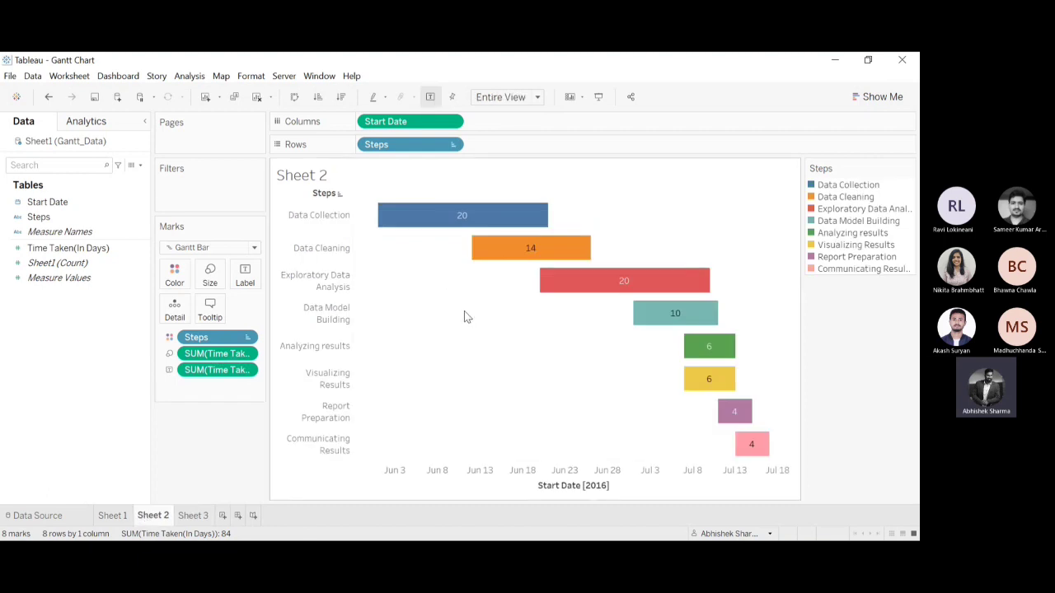
{"action": "mouse_move", "coordinate": [501, 249]}
{"action": "left_click", "coordinate": [194, 519]}
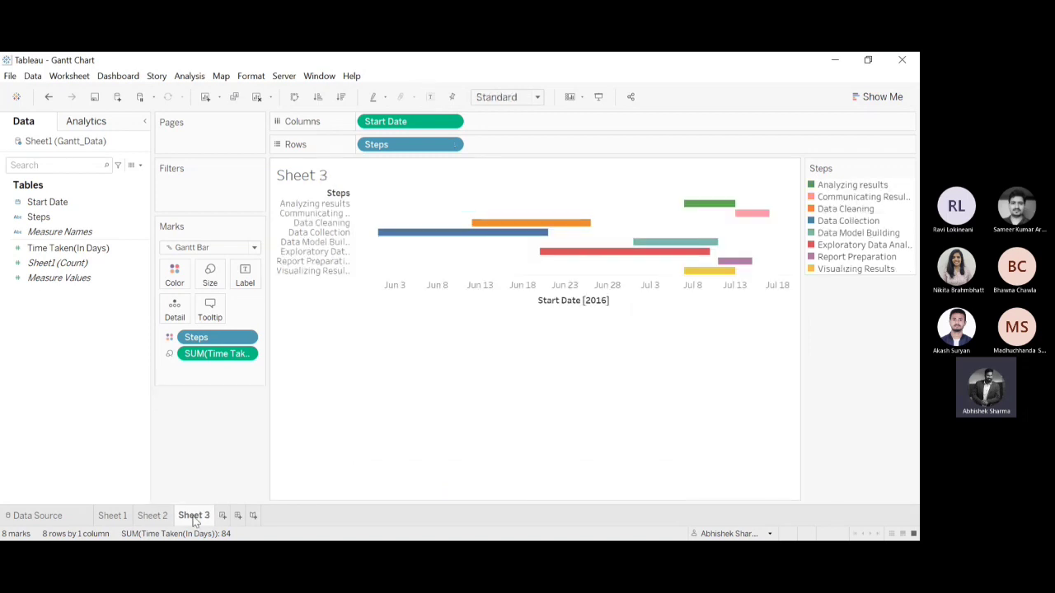
Sort Steps in descending order by the field Time Taken(In Days), using the Minimum aggregation.
{"action": "left_click", "coordinate": [248, 338]}
{"action": "left_click", "coordinate": [221, 422]}
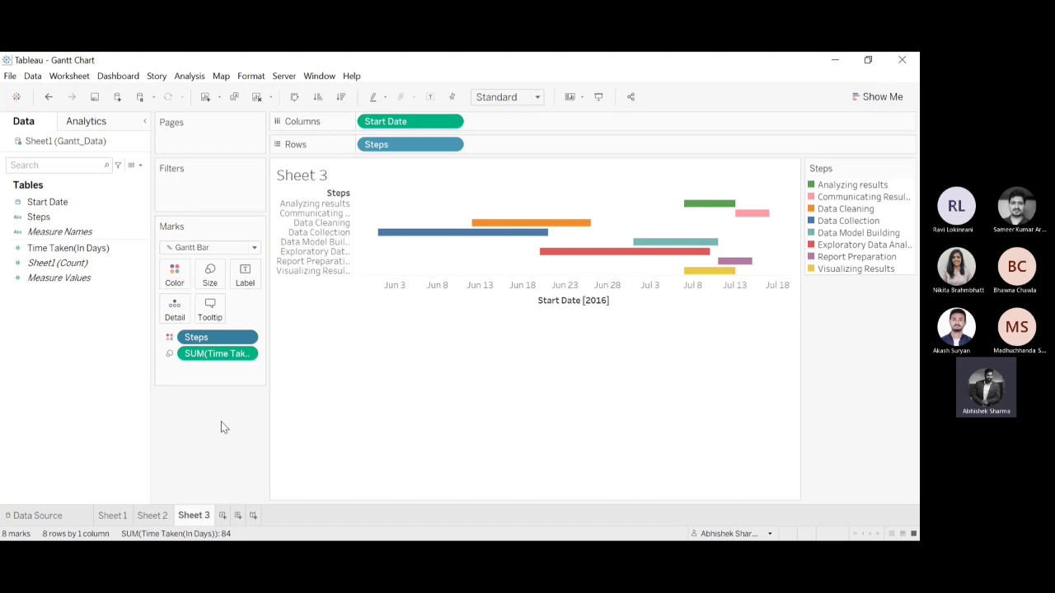
{"action": "left_click", "coordinate": [378, 349]}
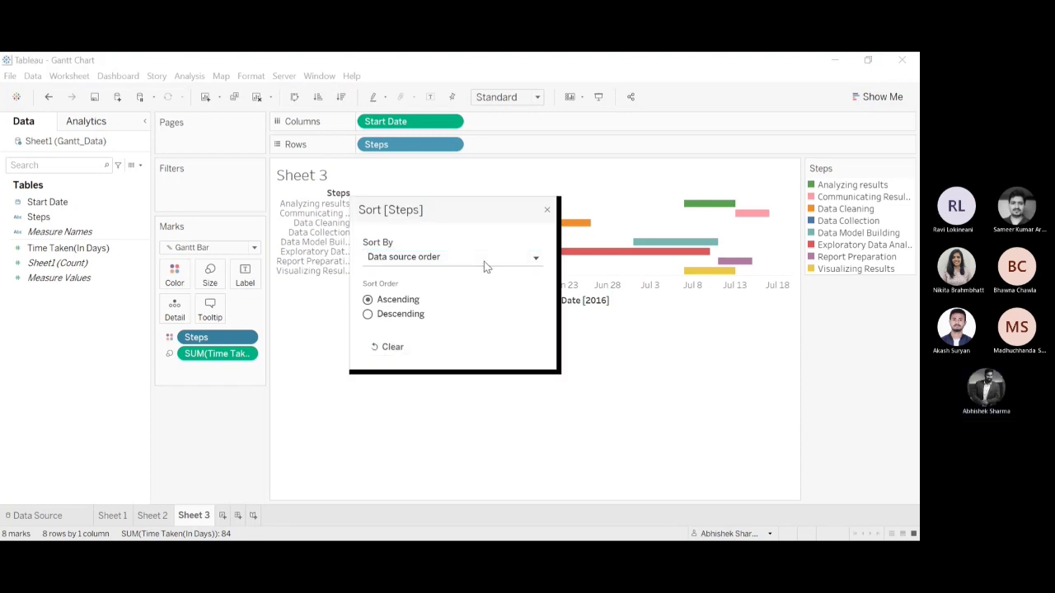
{"action": "left_click", "coordinate": [437, 297]}
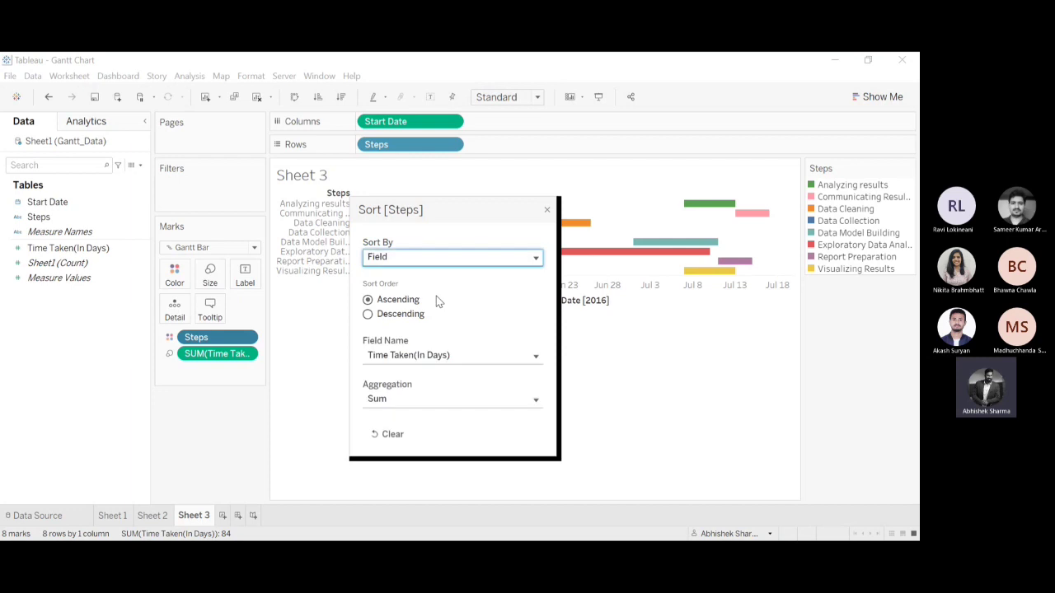
{"action": "left_click", "coordinate": [416, 359]}
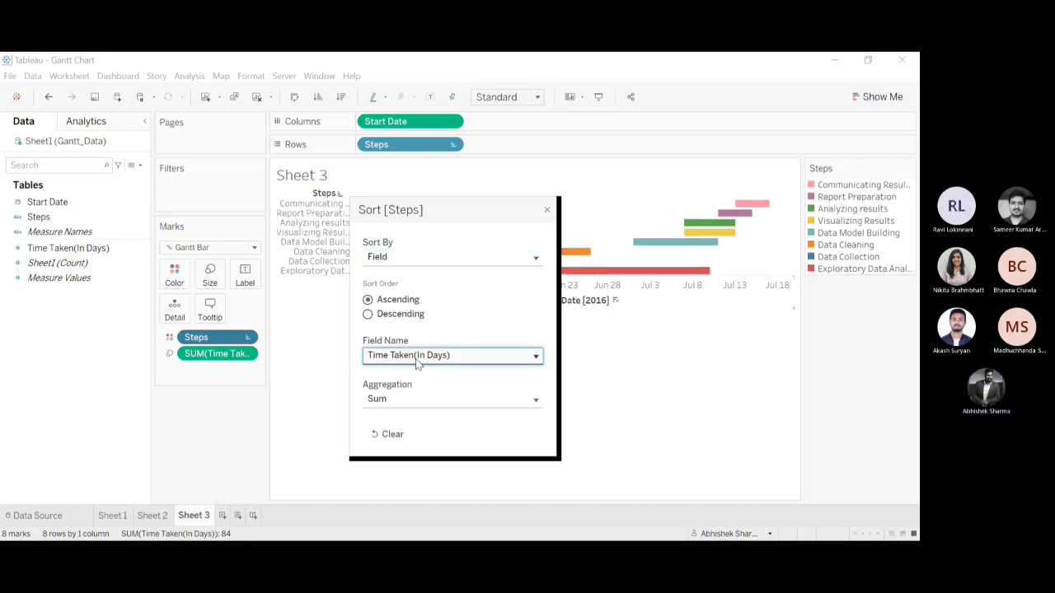
{"action": "left_click", "coordinate": [503, 312]}
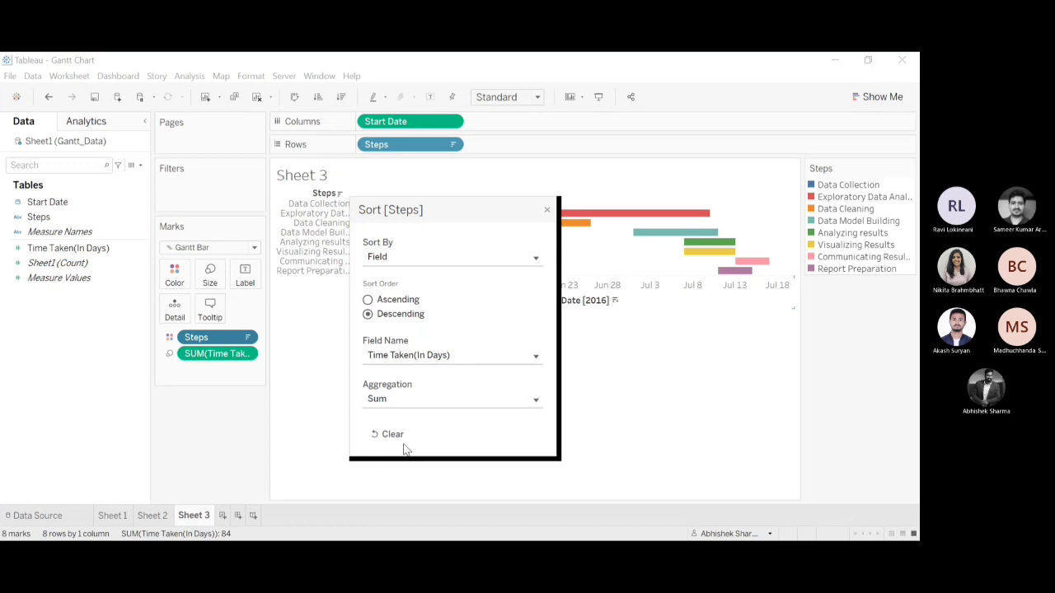
{"action": "left_click", "coordinate": [395, 479]}
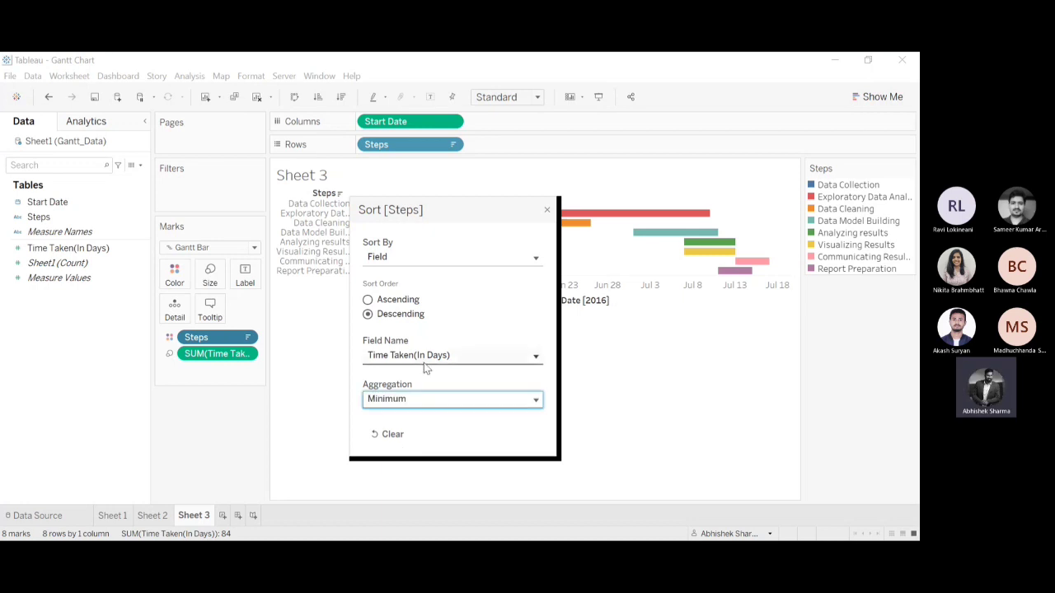
Change the Steps sort to ascending order by the field Start Date, using the Minimum aggregation.
{"action": "left_click", "coordinate": [406, 395]}
{"action": "left_click", "coordinate": [365, 299]}
{"action": "left_click", "coordinate": [368, 300]}
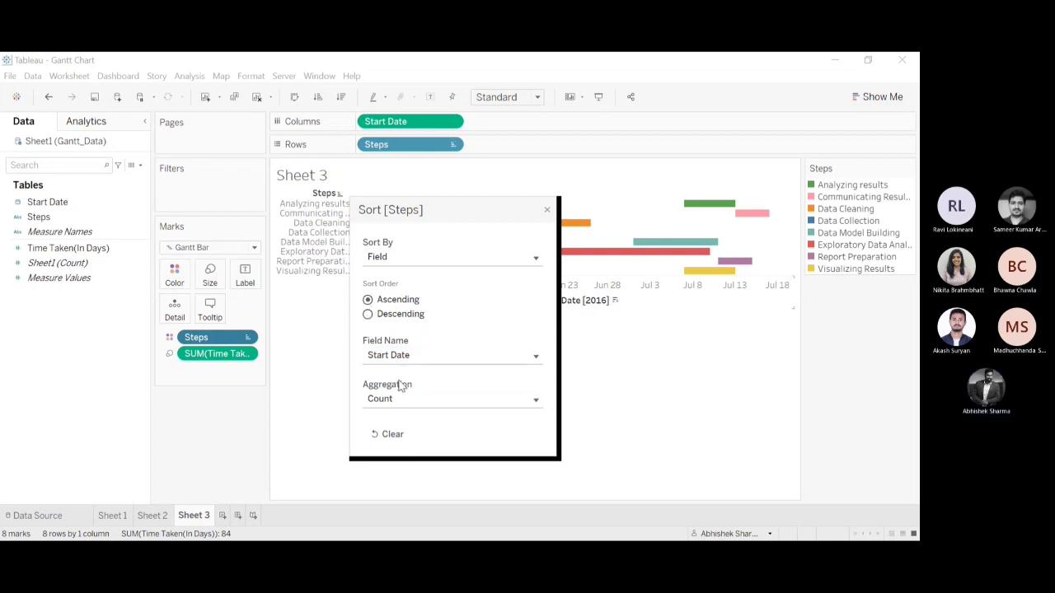
{"action": "left_click", "coordinate": [400, 447]}
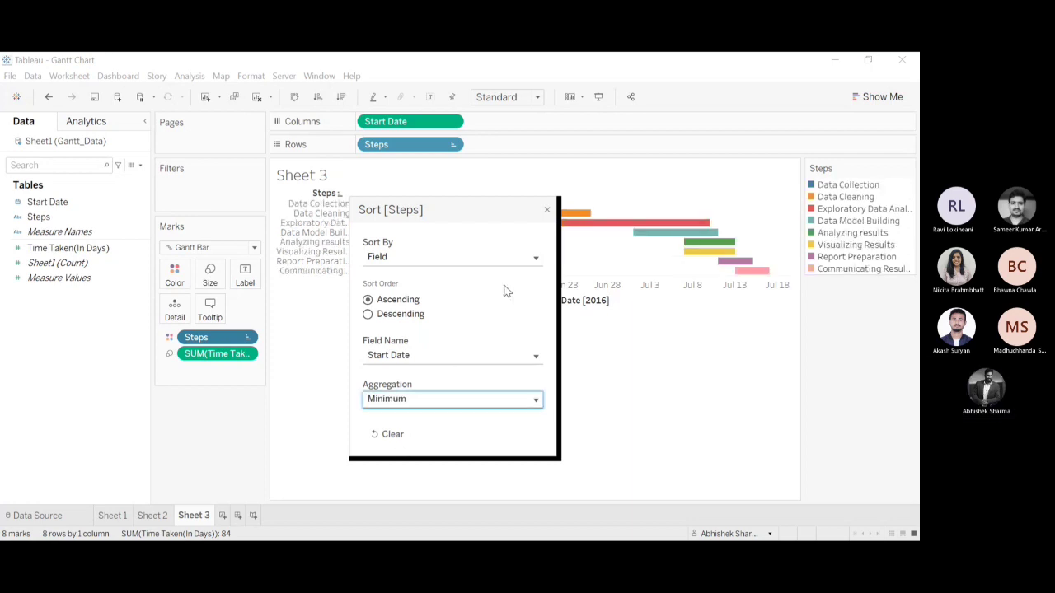
{"action": "left_click", "coordinate": [548, 212]}
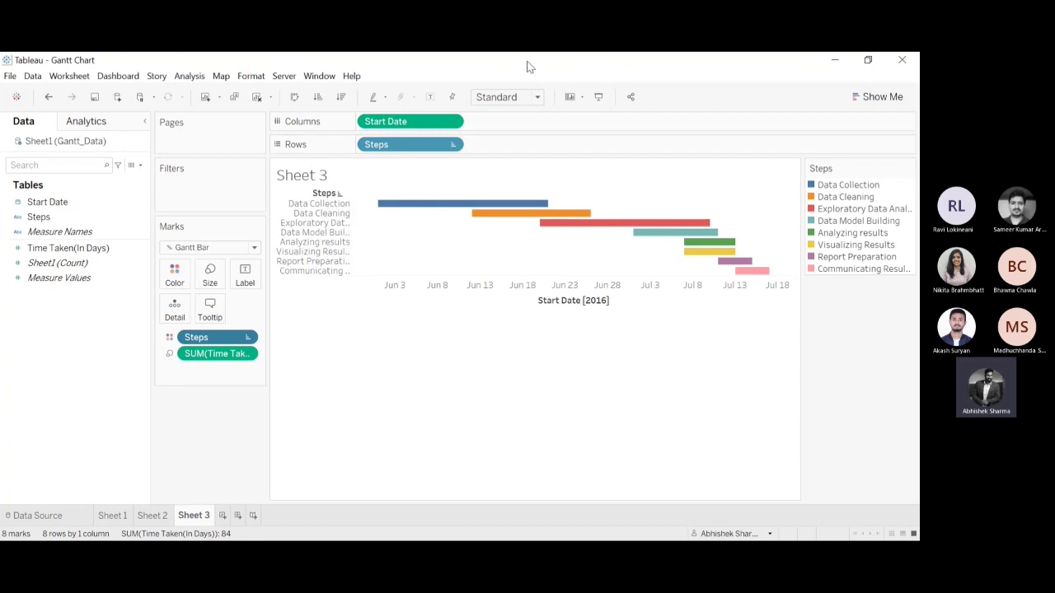
Fit the Gantt chart to Entire View and label its bars with Time Taken(In Days).
{"action": "left_click", "coordinate": [517, 149]}
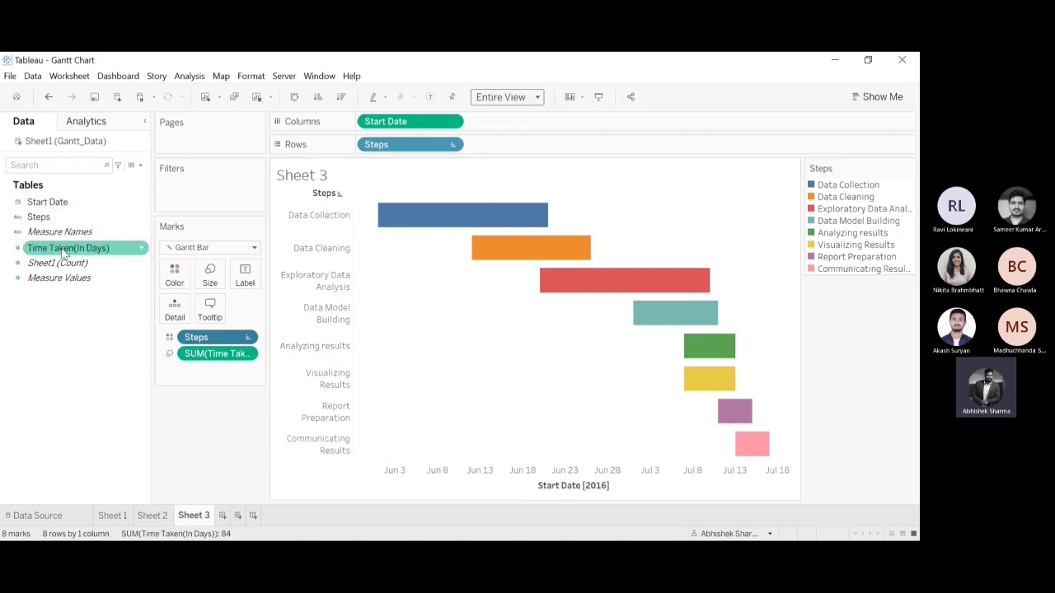
{"action": "left_click_drag", "start_coordinate": [67, 248], "coordinate": [248, 275]}
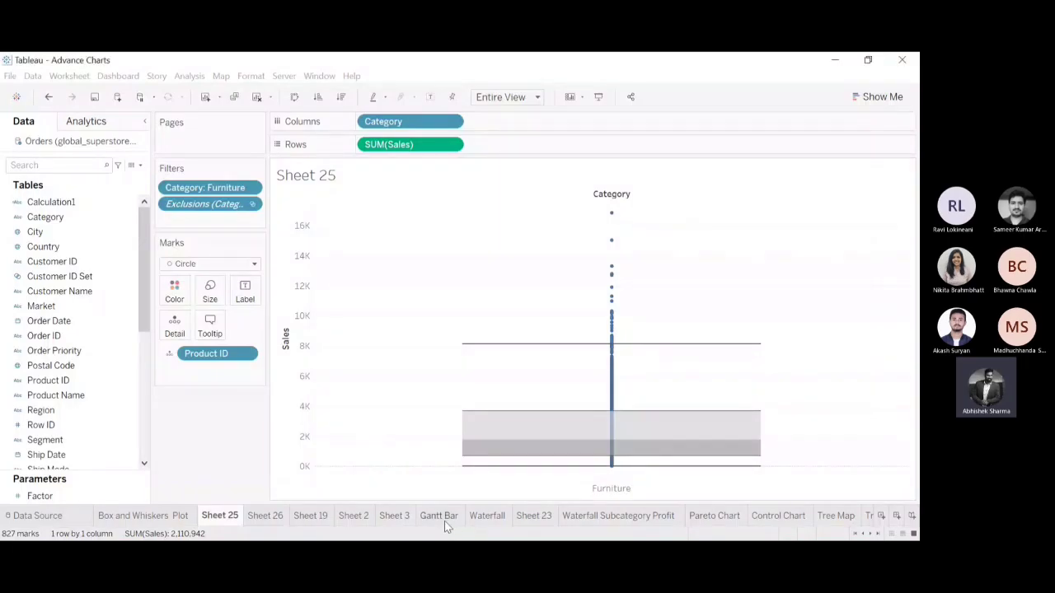
Open the Waterfall sheet of the Advance Charts workbook and add a new blank worksheet after it.
{"action": "left_click", "coordinate": [444, 521]}
{"action": "left_click", "coordinate": [482, 519]}
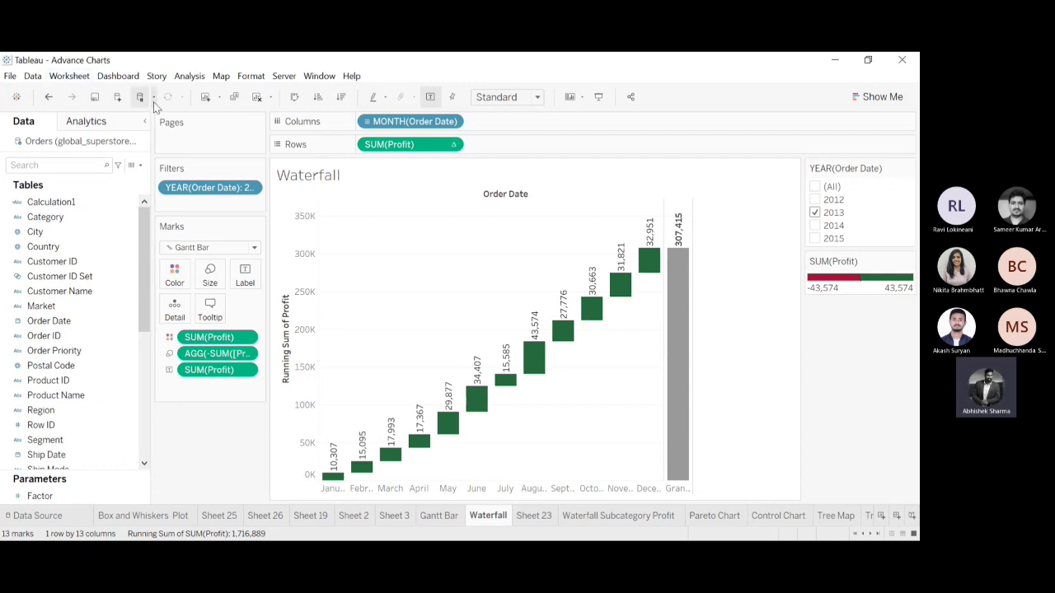
{"action": "left_click", "coordinate": [206, 98]}
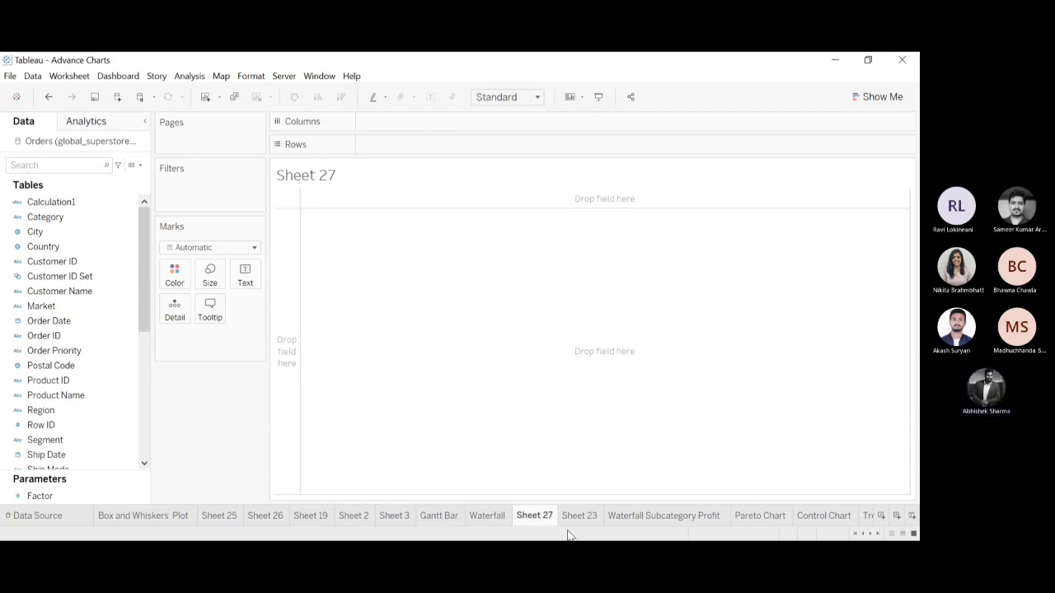
View the Tree Map sheet, then on Sheet 27 try coloring by Measure Names and sizing by Measure Values, and undo both.
{"action": "left_click", "coordinate": [868, 515]}
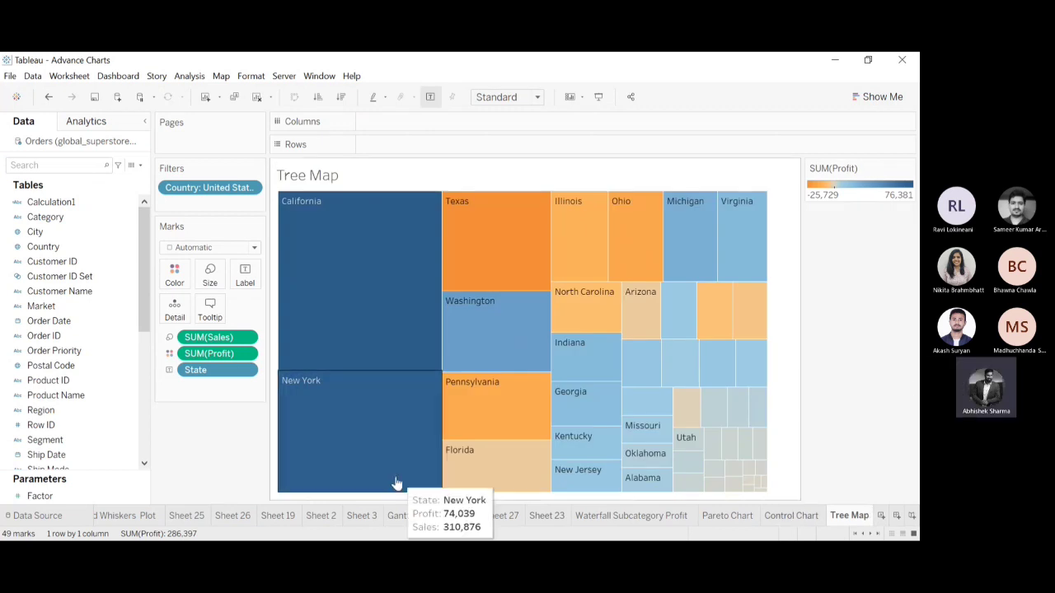
{"action": "left_click", "coordinate": [500, 516]}
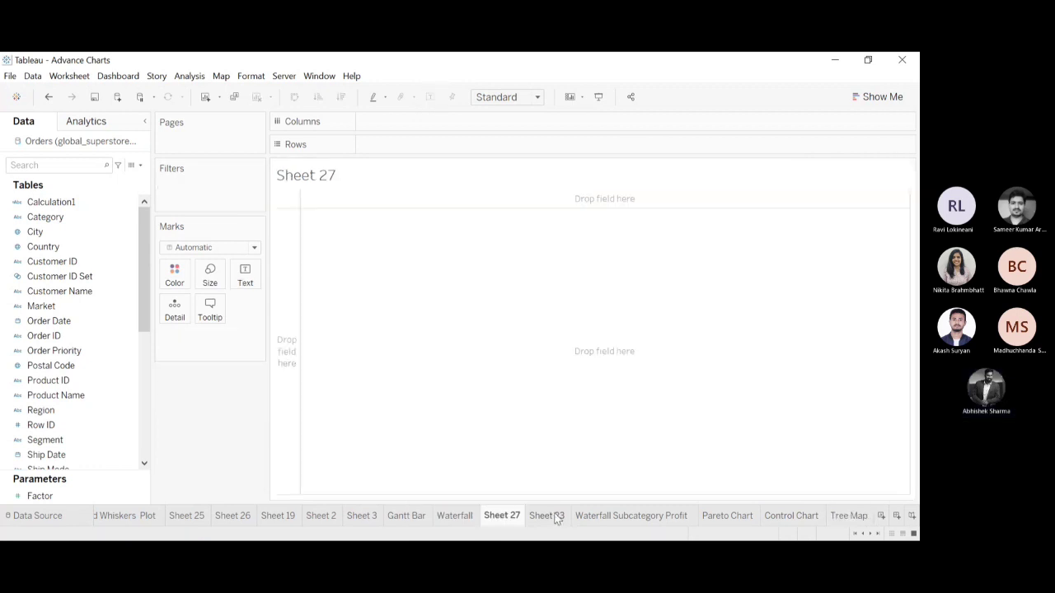
{"action": "left_click_drag", "start_coordinate": [147, 285], "coordinate": [148, 410]}
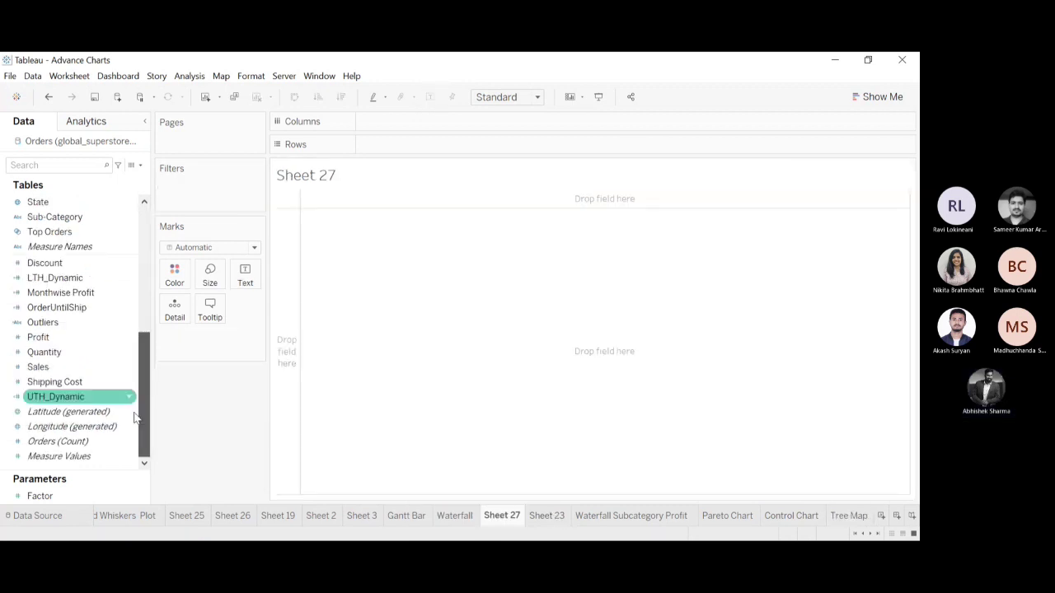
{"action": "left_click_drag", "start_coordinate": [63, 249], "coordinate": [174, 275]}
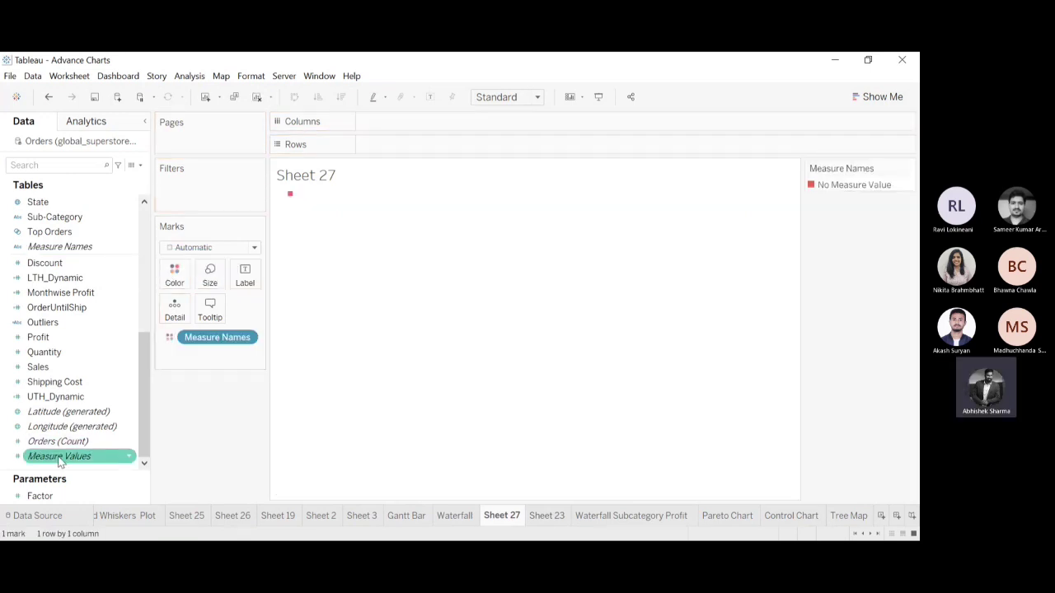
{"action": "left_click_drag", "start_coordinate": [59, 457], "coordinate": [212, 279]}
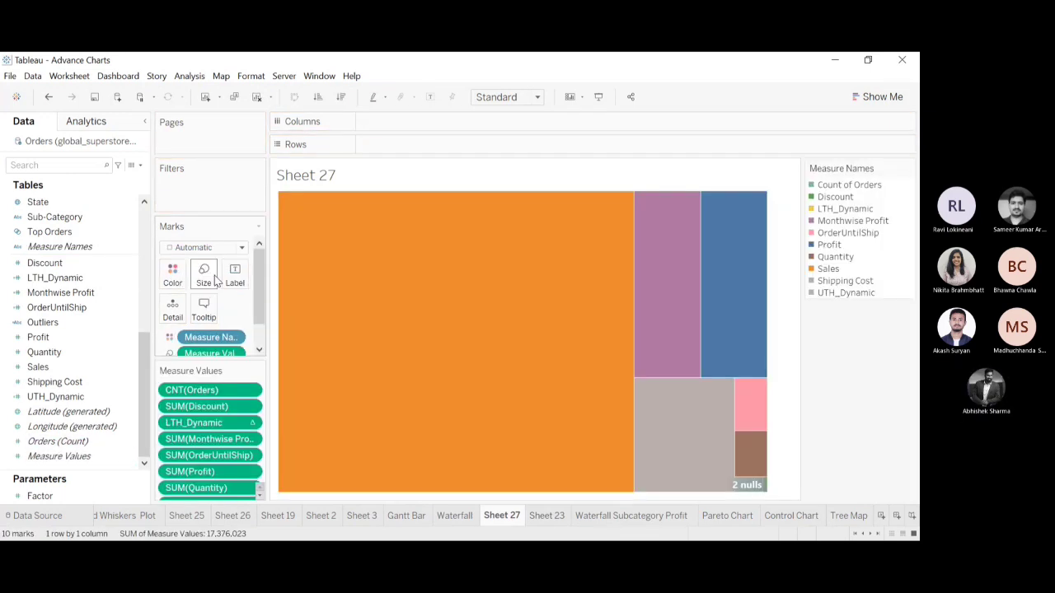
{"action": "left_click", "coordinate": [49, 98]}
{"action": "left_click", "coordinate": [48, 98]}
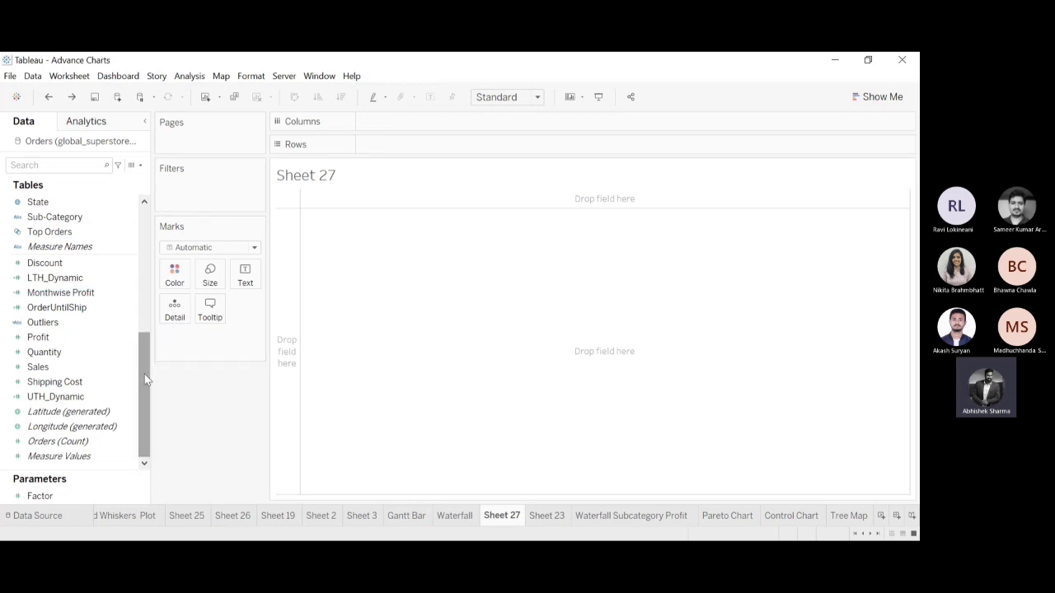
{"action": "left_click_drag", "start_coordinate": [145, 379], "coordinate": [159, 422]}
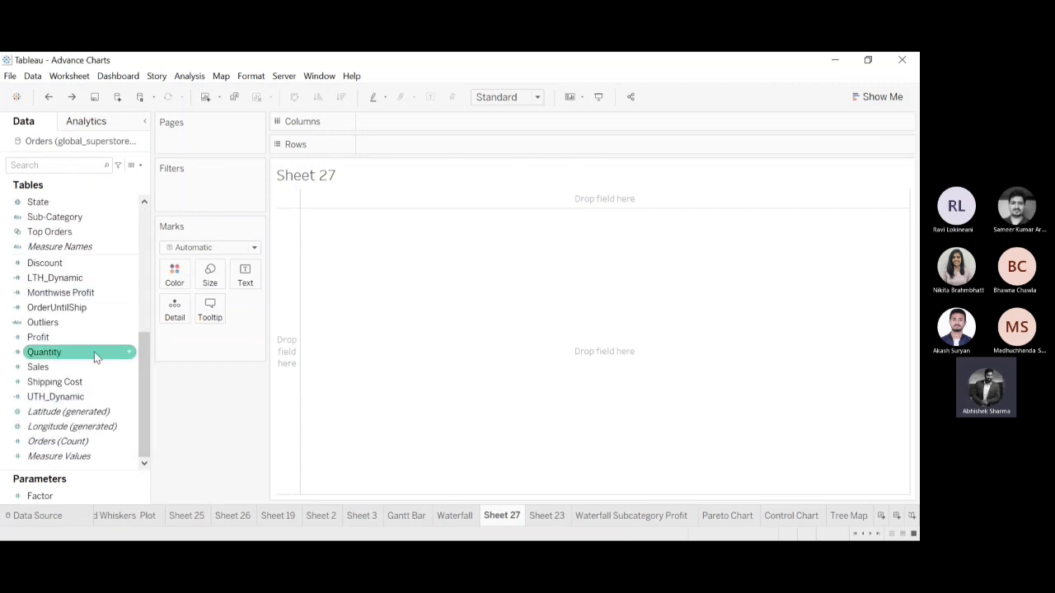
{"action": "left_click_drag", "start_coordinate": [144, 400], "coordinate": [144, 333]}
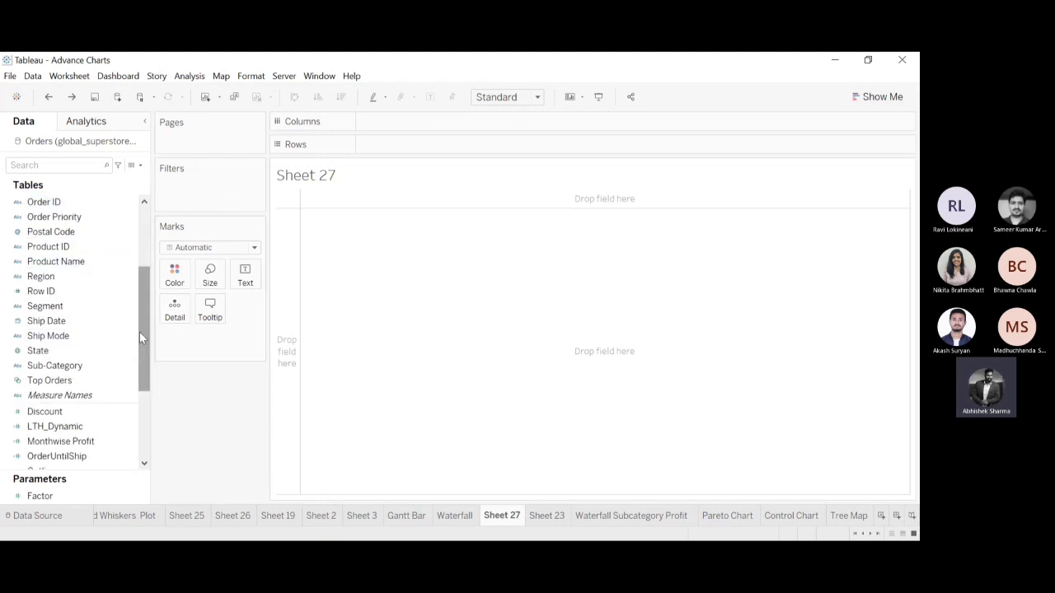
{"action": "left_click_drag", "start_coordinate": [140, 331], "coordinate": [140, 398]}
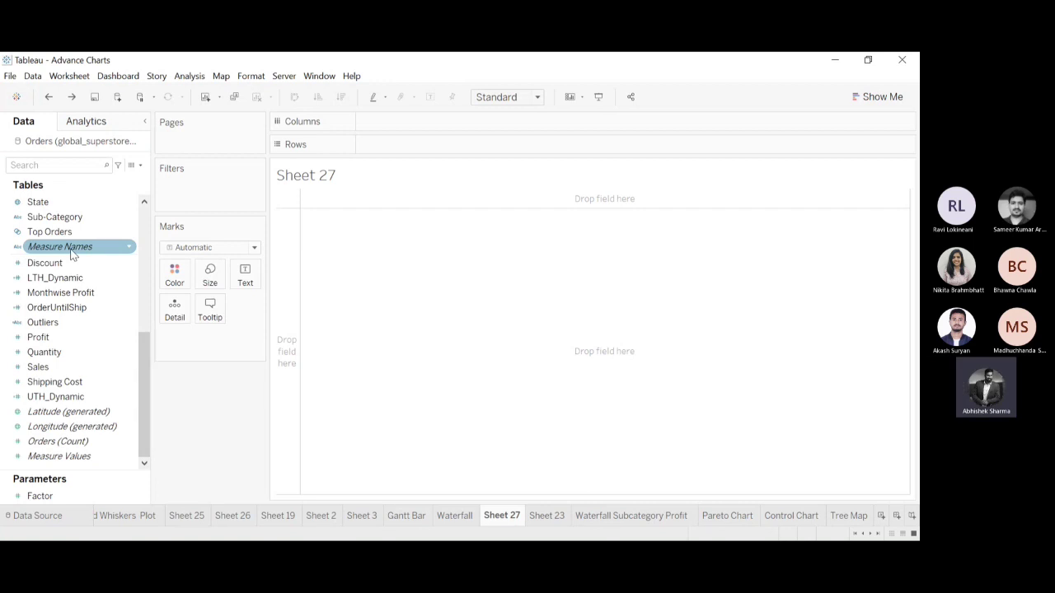
Color the marks on Sheet 27 by Measure Names and size them by Measure Values.
{"action": "left_click_drag", "start_coordinate": [71, 255], "coordinate": [186, 286]}
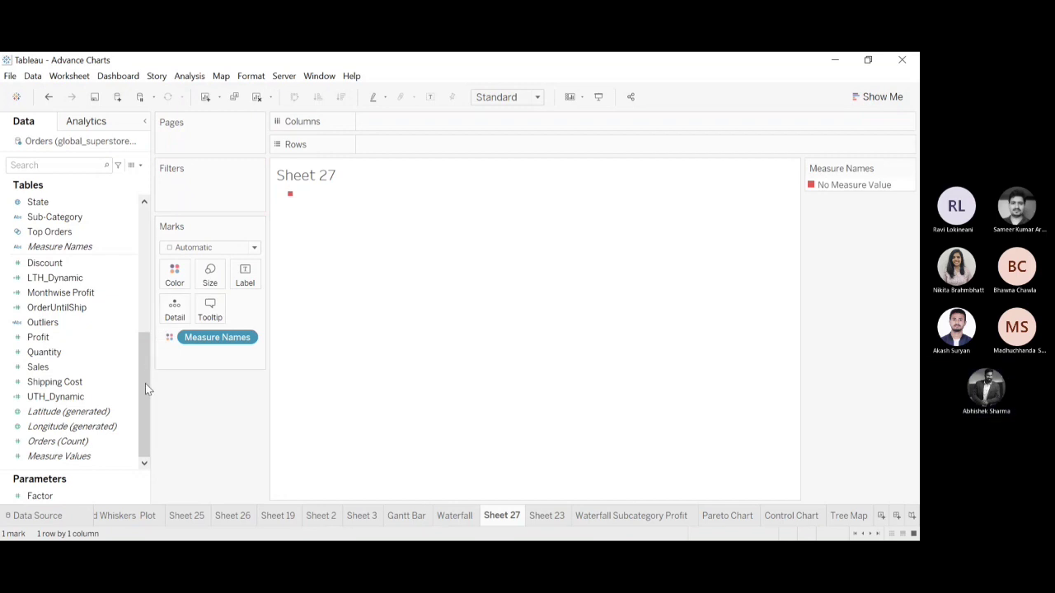
{"action": "left_click", "coordinate": [83, 463]}
{"action": "left_click_drag", "start_coordinate": [83, 464], "coordinate": [221, 284]}
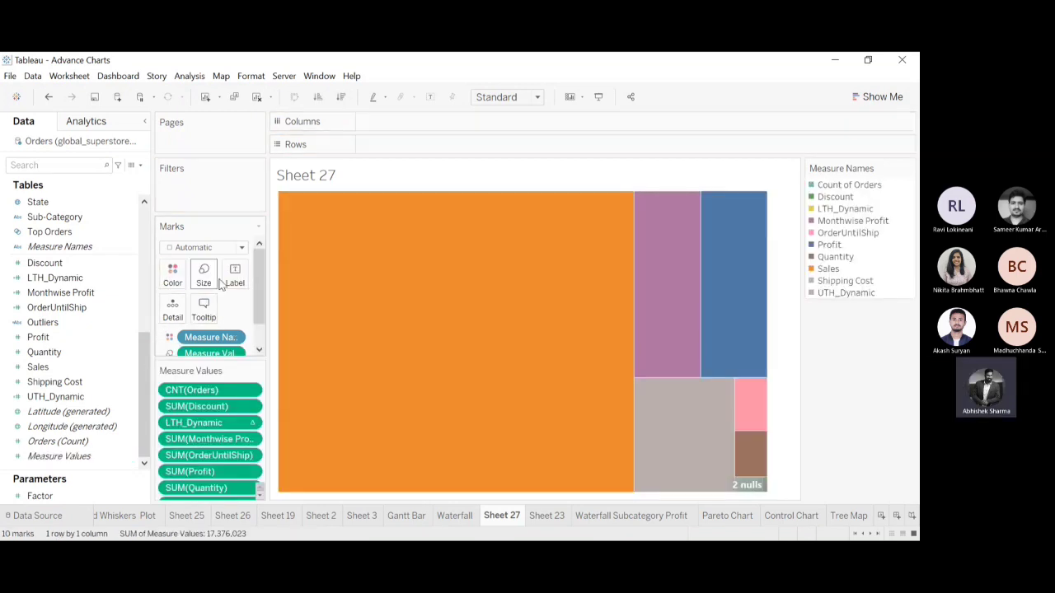
Examine the fields used as Measure Values and inspect the Monthwise Profit and Profit tiles of the tree map.
{"action": "scroll", "coordinate": [257, 296], "scroll_direction": "down", "scroll_amount": 1}
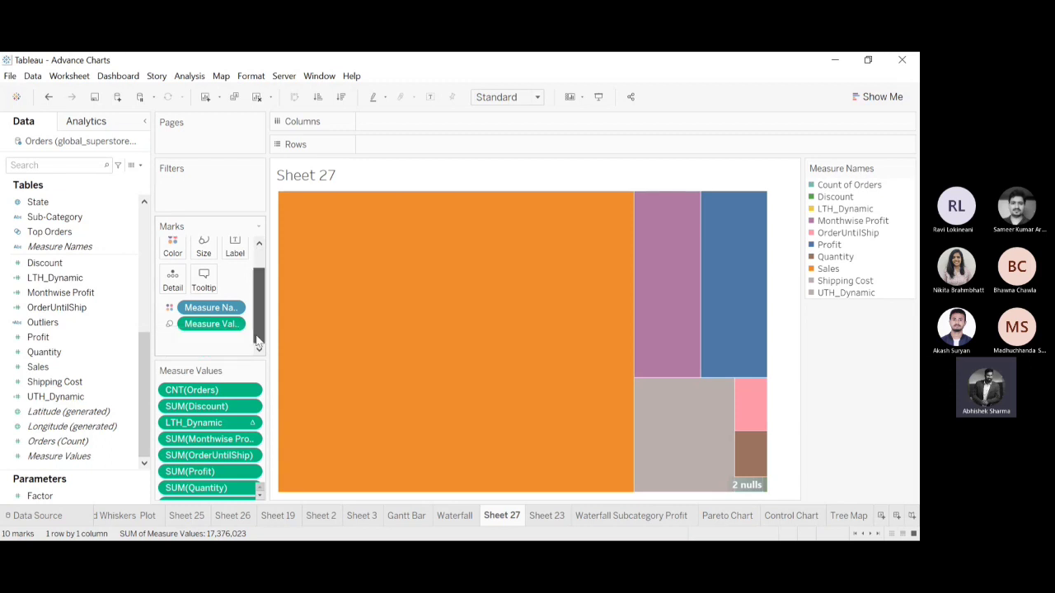
{"action": "scroll", "coordinate": [259, 494], "scroll_direction": "down", "scroll_amount": 4}
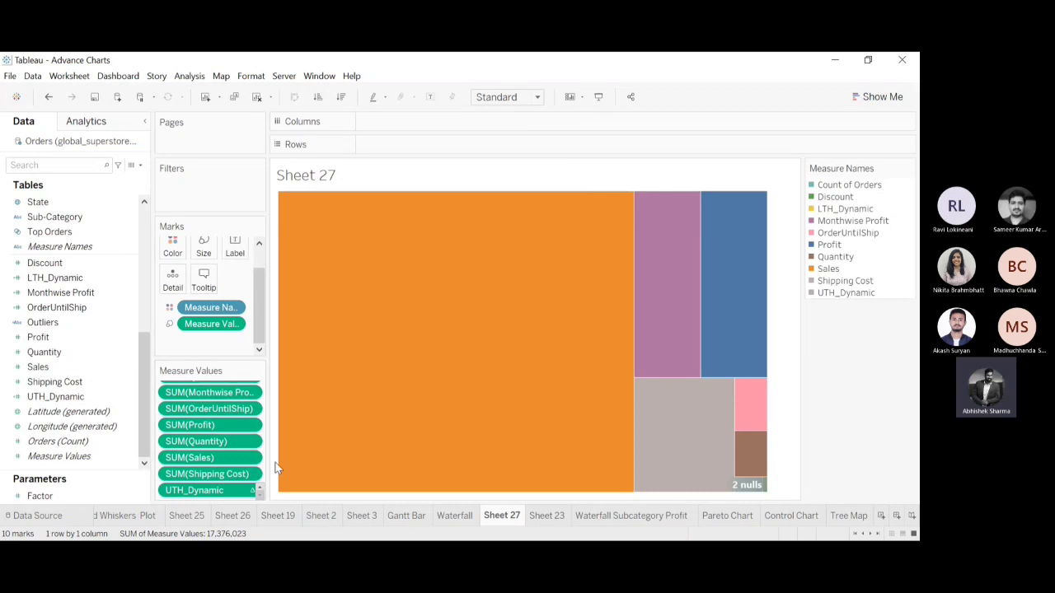
{"action": "scroll", "coordinate": [260, 491], "scroll_direction": "up", "scroll_amount": 5}
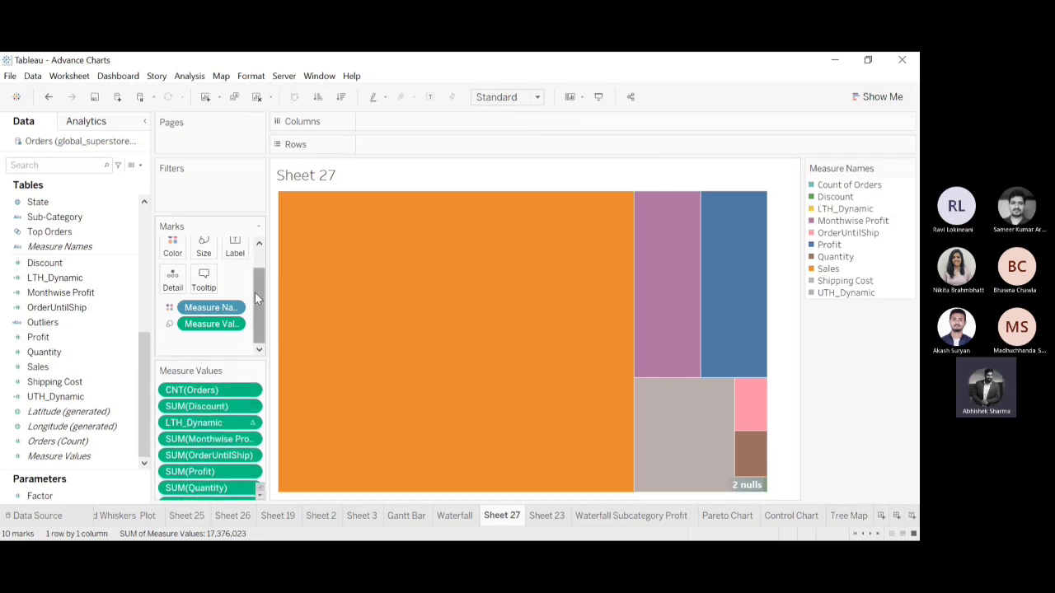
{"action": "scroll", "coordinate": [254, 292], "scroll_direction": "up", "scroll_amount": 2}
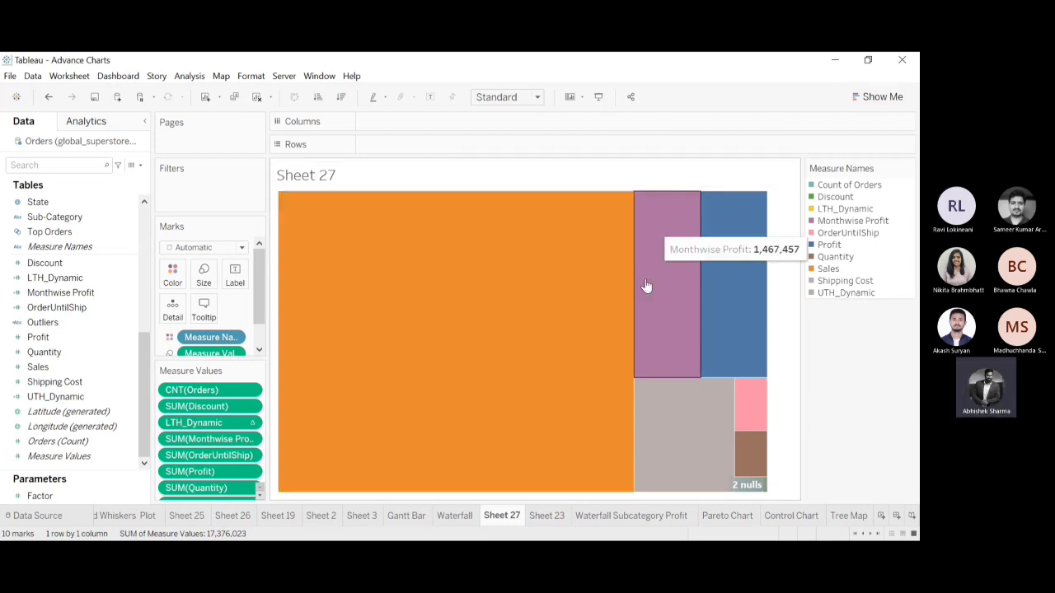
{"action": "mouse_move", "coordinate": [732, 326]}
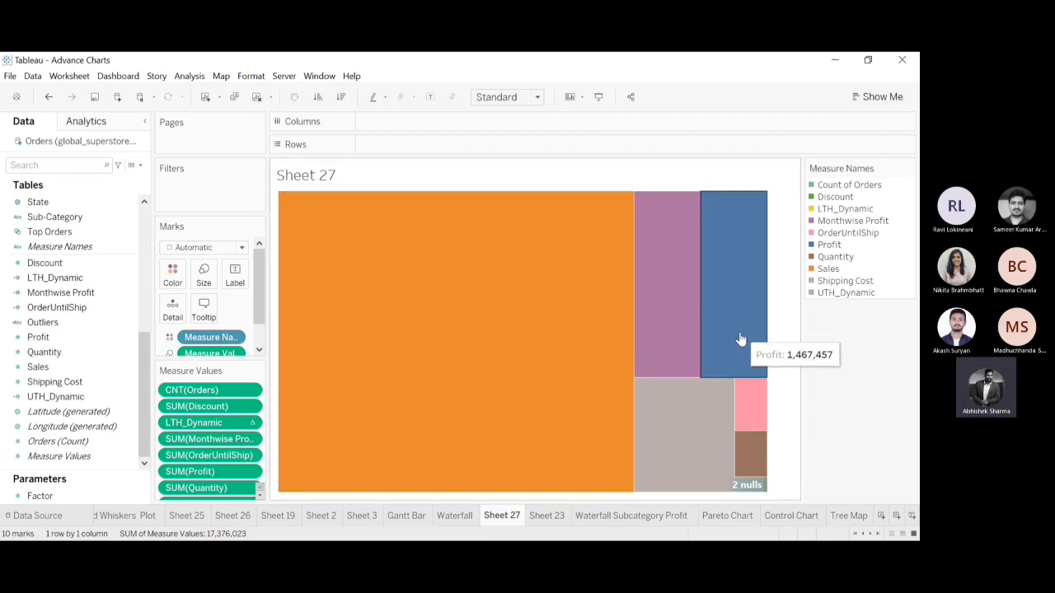
{"action": "left_click", "coordinate": [134, 352]}
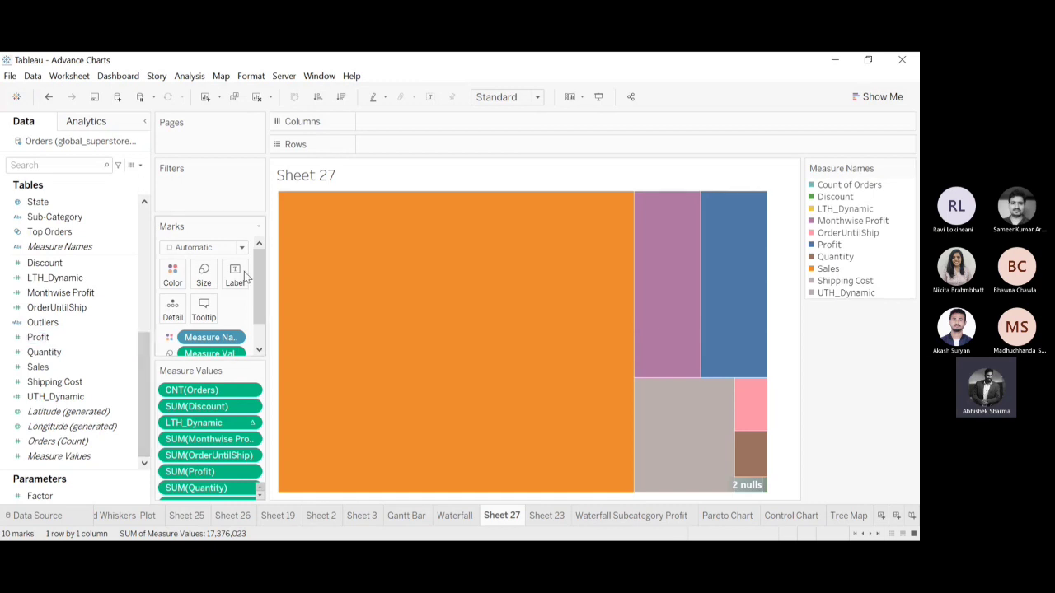
{"action": "left_click_drag", "start_coordinate": [262, 279], "coordinate": [263, 328]}
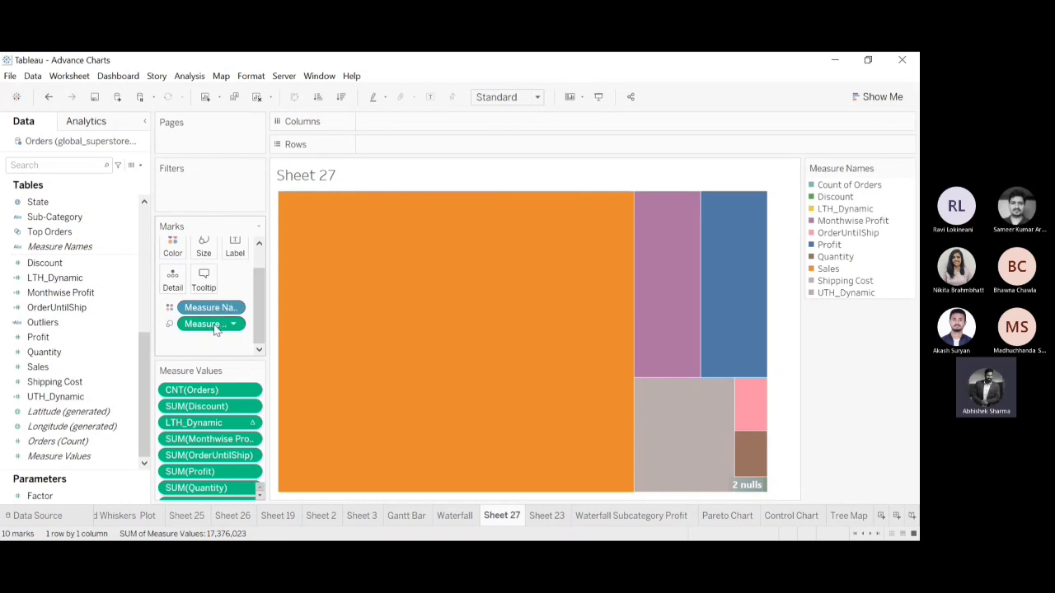
{"action": "mouse_move", "coordinate": [412, 298]}
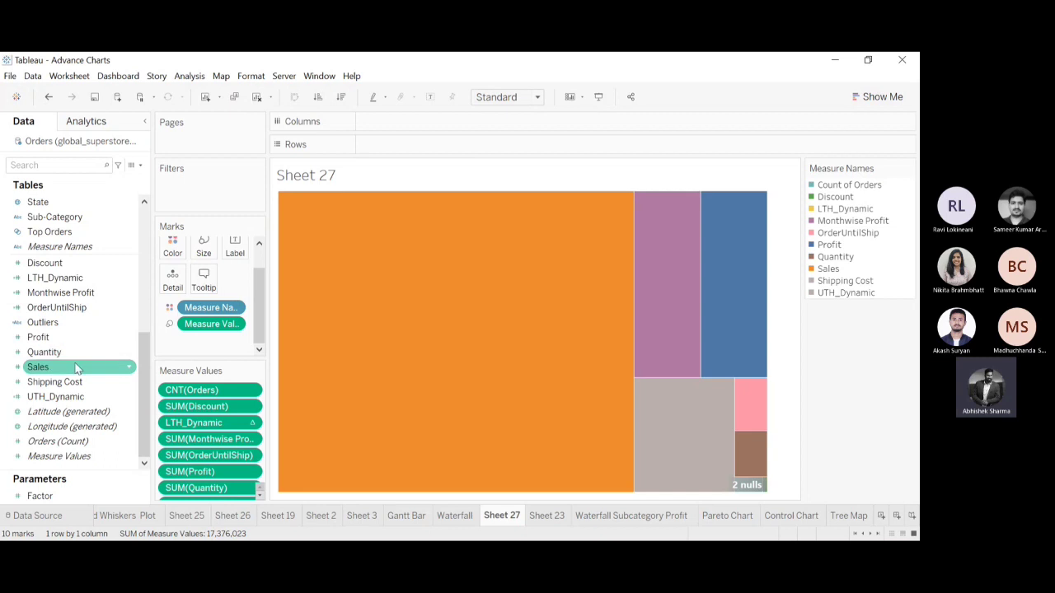
Try labeling the tree map with Sales, Profit and Quantity, and undo all three labels.
{"action": "left_click_drag", "start_coordinate": [76, 368], "coordinate": [244, 251]}
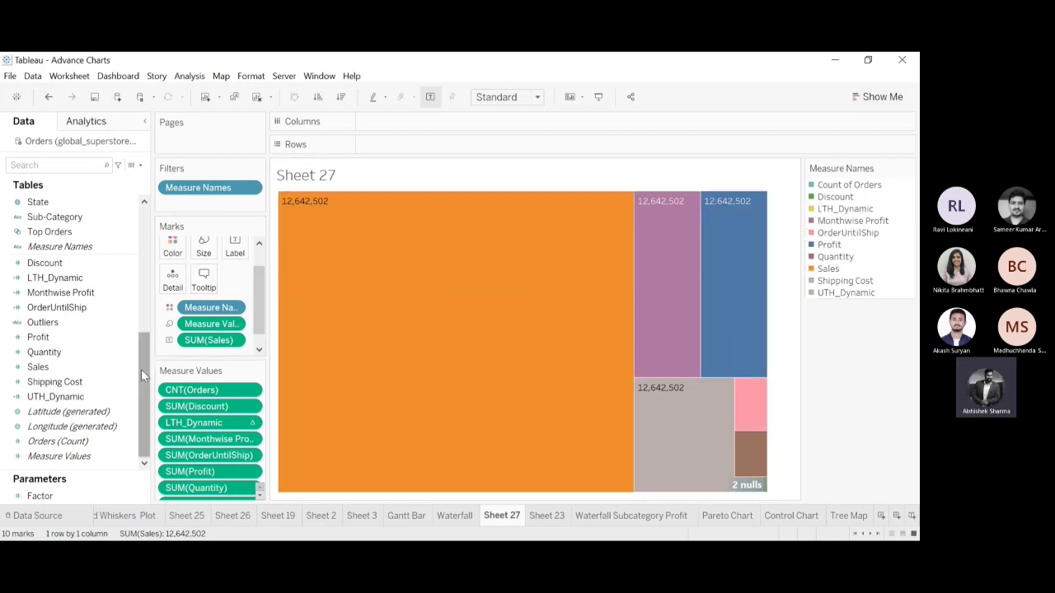
{"action": "left_click_drag", "start_coordinate": [38, 337], "coordinate": [232, 255]}
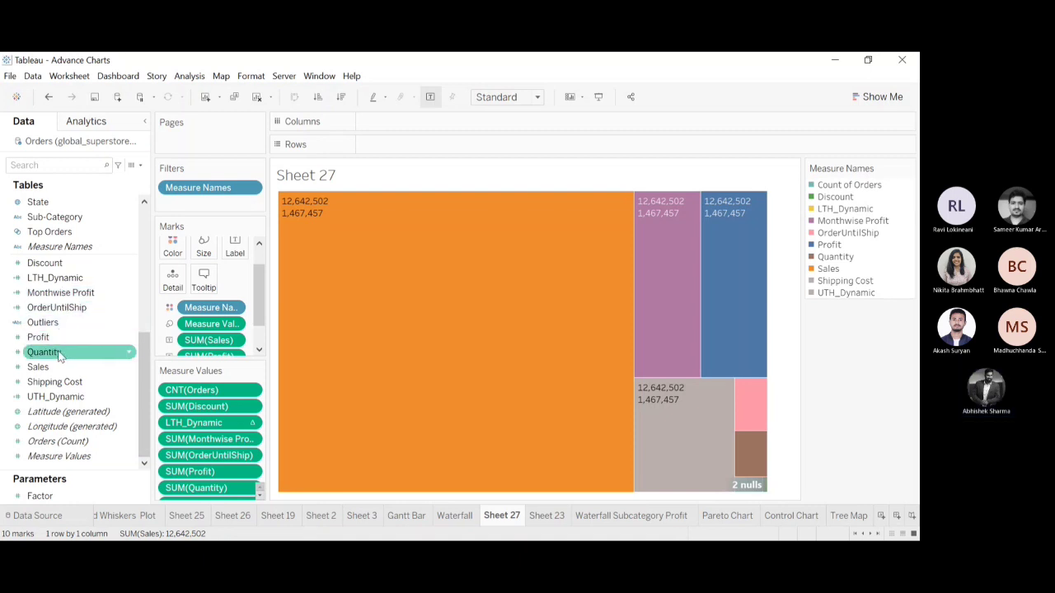
{"action": "left_click_drag", "start_coordinate": [44, 352], "coordinate": [234, 254]}
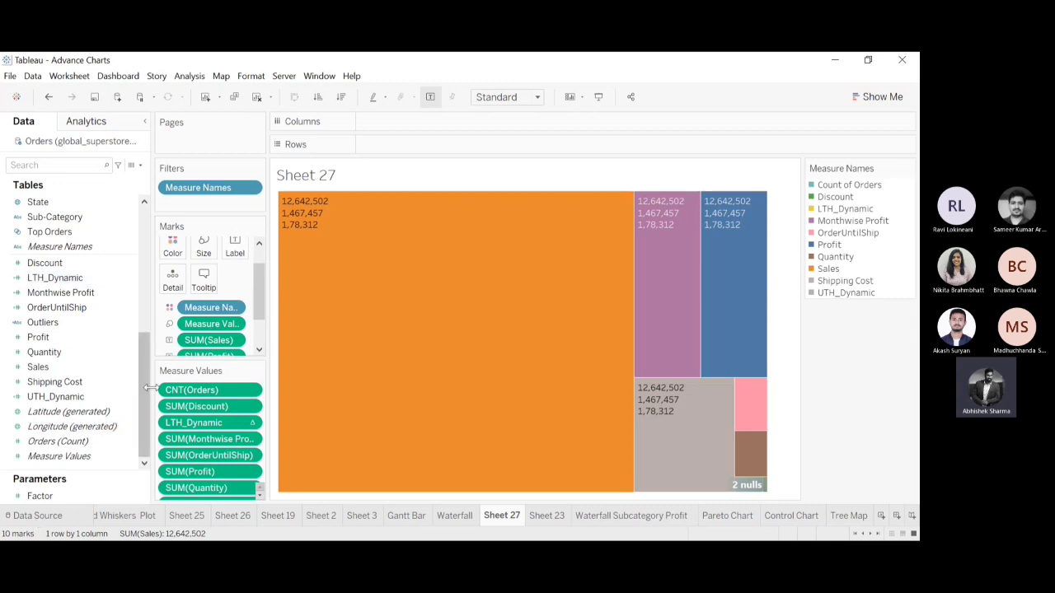
{"action": "left_click_drag", "start_coordinate": [142, 396], "coordinate": [142, 268]}
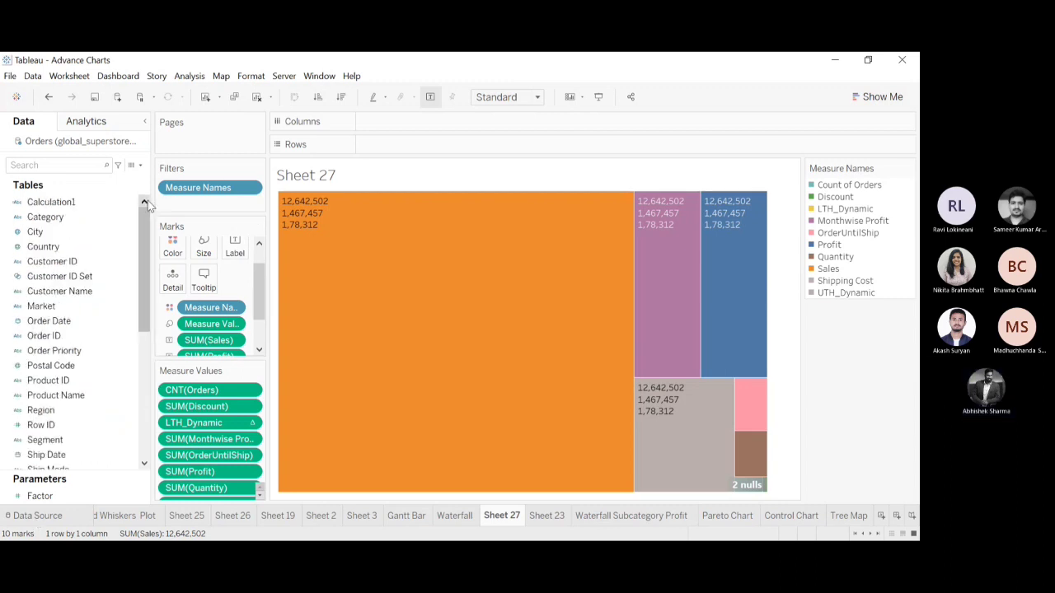
{"action": "left_click", "coordinate": [47, 101]}
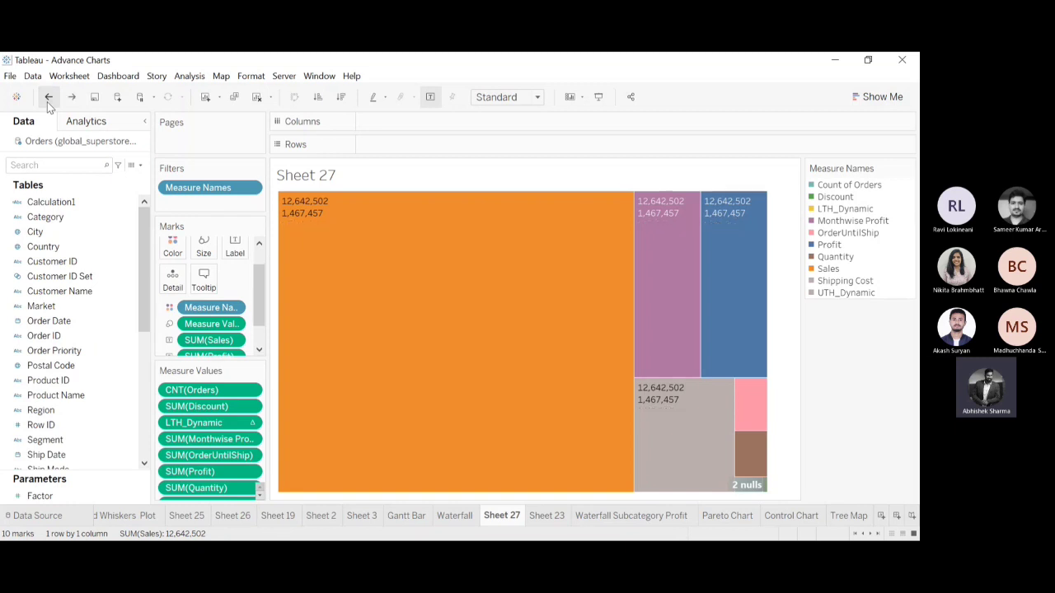
{"action": "left_click", "coordinate": [47, 101]}
{"action": "left_click", "coordinate": [47, 101]}
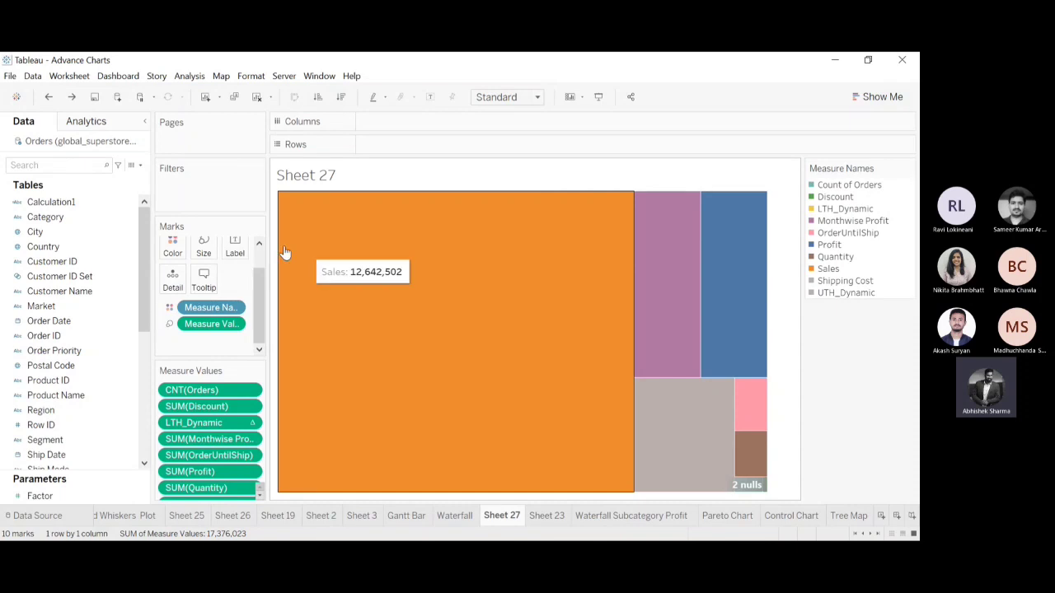
Switch the mark type to Circle to show packed bubbles, and from Circle to Text for a word cloud.
{"action": "scroll", "coordinate": [253, 272], "scroll_direction": "up", "scroll_amount": 2}
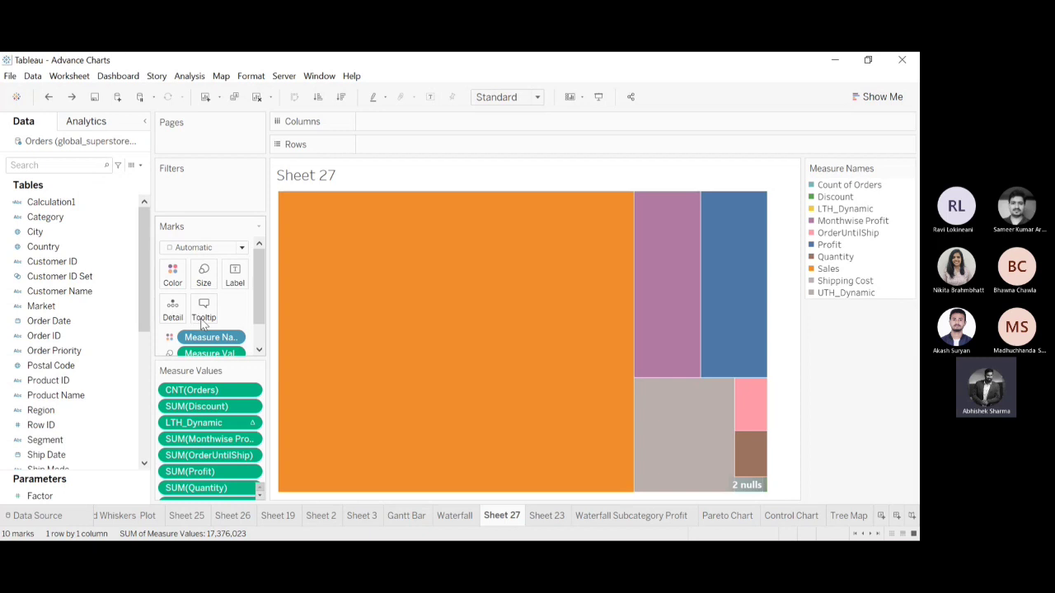
{"action": "key", "text": "ctrl+y"}
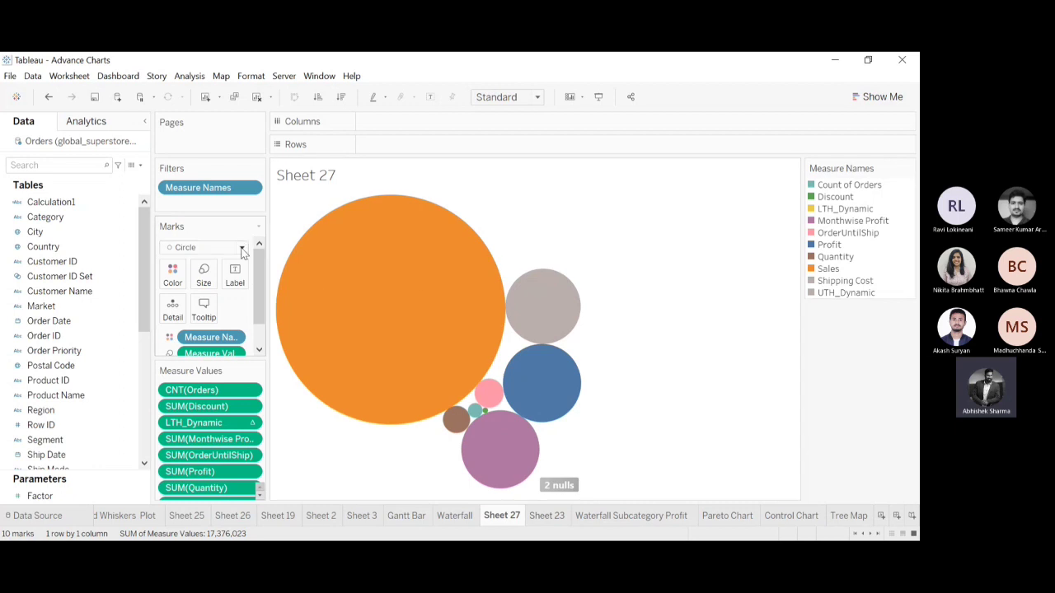
{"action": "left_click", "coordinate": [186, 368]}
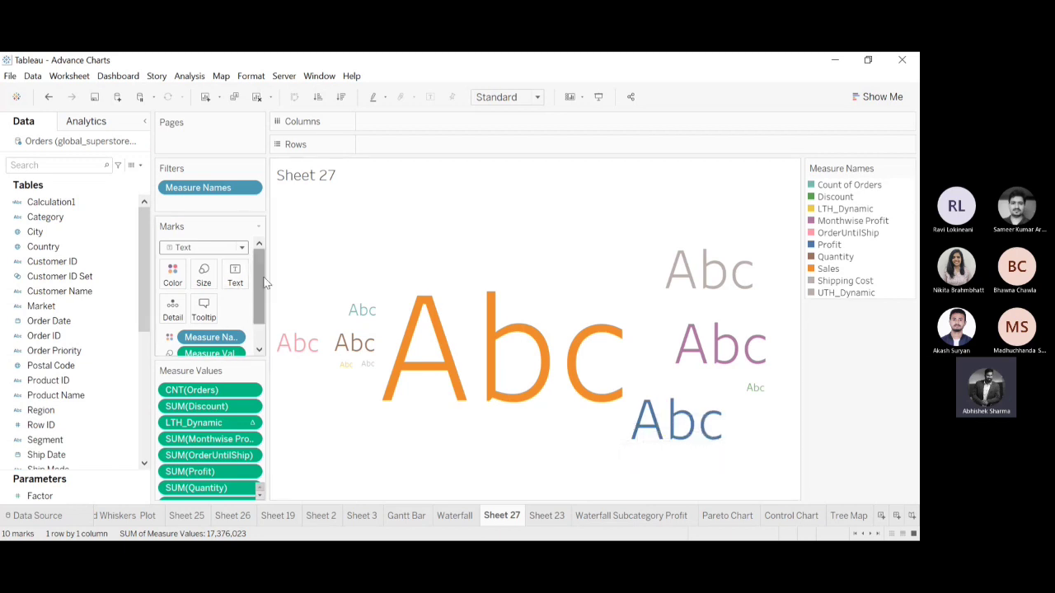
{"action": "mouse_move", "coordinate": [263, 281]}
{"action": "left_mouse_down"}
{"action": "mouse_move", "coordinate": [260, 334]}
{"action": "mouse_move", "coordinate": [258, 262]}
{"action": "left_mouse_up"}
{"action": "scroll", "coordinate": [259, 296], "scroll_direction": "down", "scroll_amount": 1}
{"action": "scroll", "coordinate": [259, 296], "scroll_direction": "up", "scroll_amount": 1}
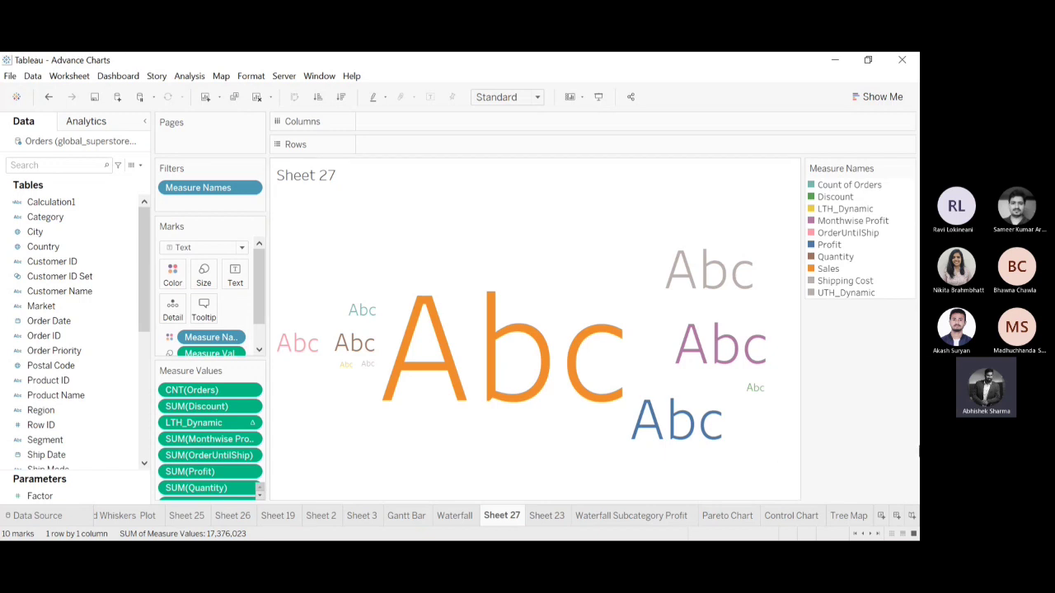
Open the Tree Map sheet and add a new blank worksheet after it.
{"action": "left_click", "coordinate": [875, 534]}
{"action": "left_click", "coordinate": [874, 535]}
{"action": "left_click", "coordinate": [874, 534]}
{"action": "left_click", "coordinate": [875, 534]}
{"action": "left_click", "coordinate": [875, 534]}
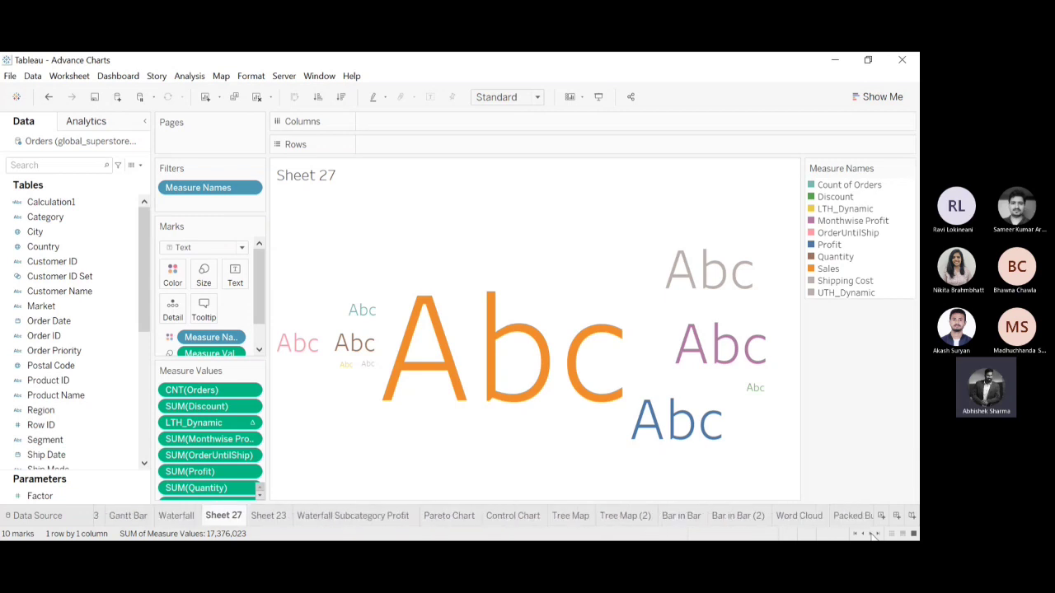
{"action": "left_click", "coordinate": [567, 515]}
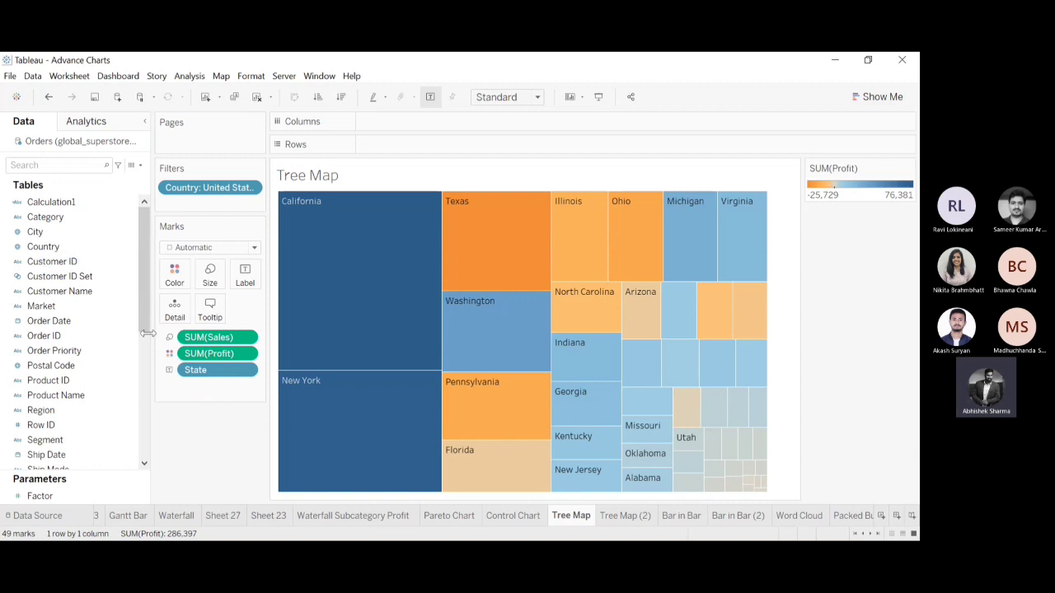
{"action": "left_click", "coordinate": [205, 98]}
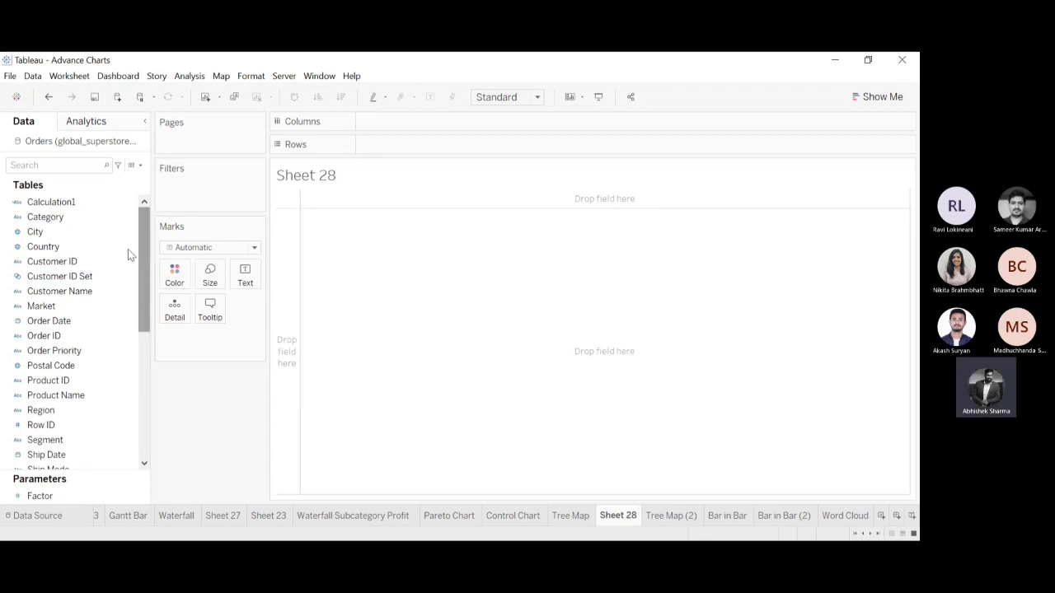
Try a tree map colored by Category and sized by Profit, and clear the sheet.
{"action": "left_click_drag", "start_coordinate": [46, 217], "coordinate": [145, 403]}
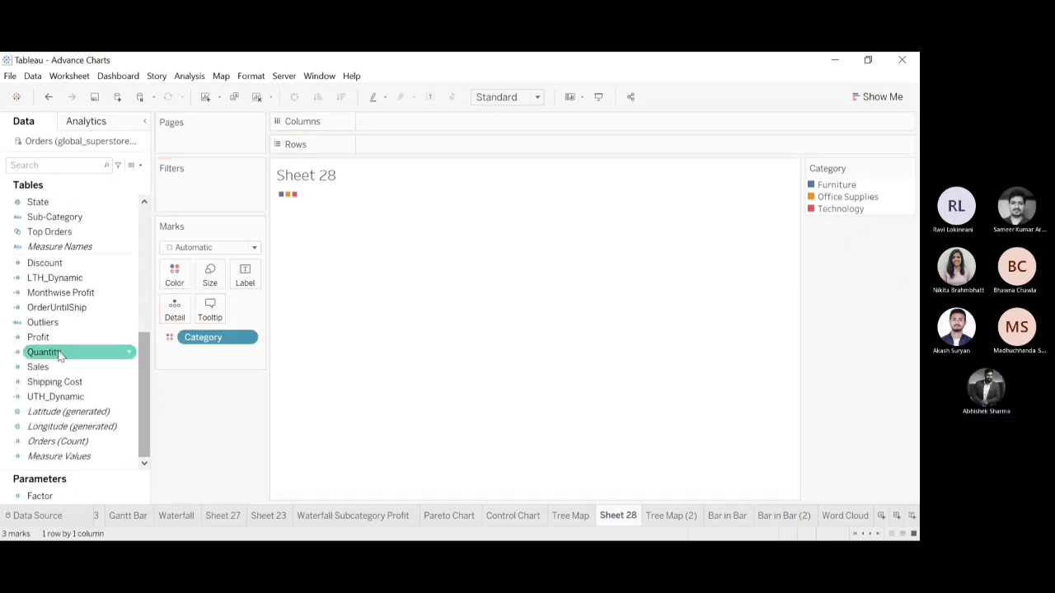
{"action": "left_click_drag", "start_coordinate": [45, 337], "coordinate": [208, 280]}
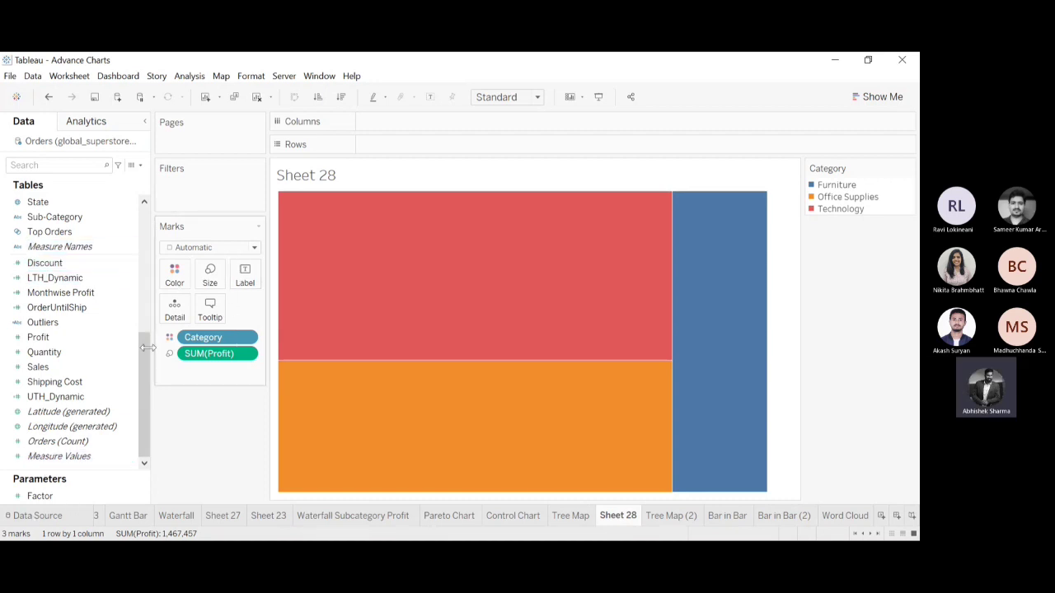
{"action": "left_click_drag", "start_coordinate": [142, 377], "coordinate": [147, 208]}
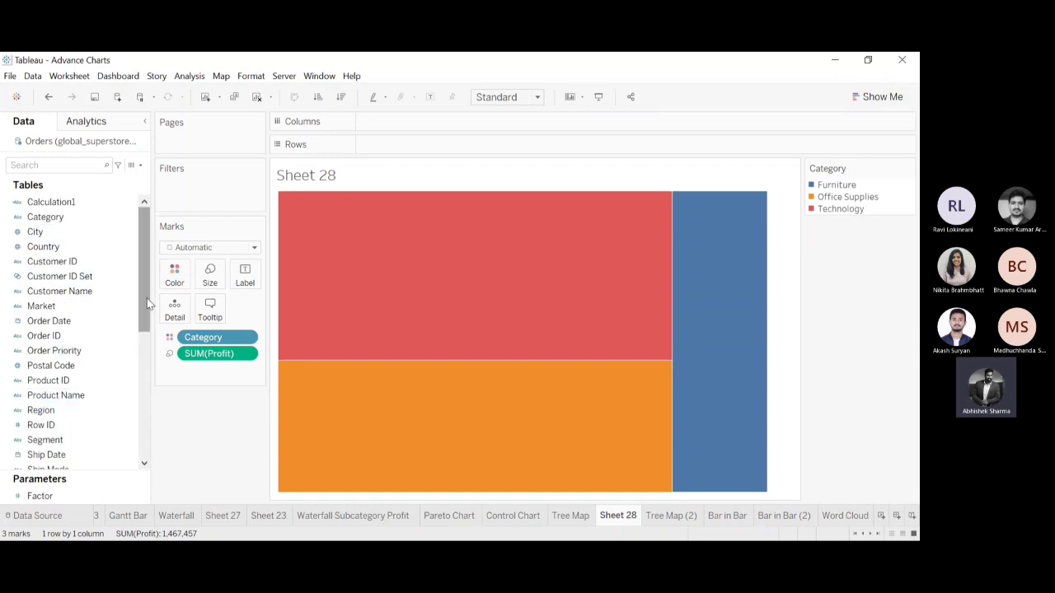
{"action": "left_click_drag", "start_coordinate": [147, 303], "coordinate": [163, 432]}
{"action": "left_click_drag", "start_coordinate": [139, 361], "coordinate": [132, 183]}
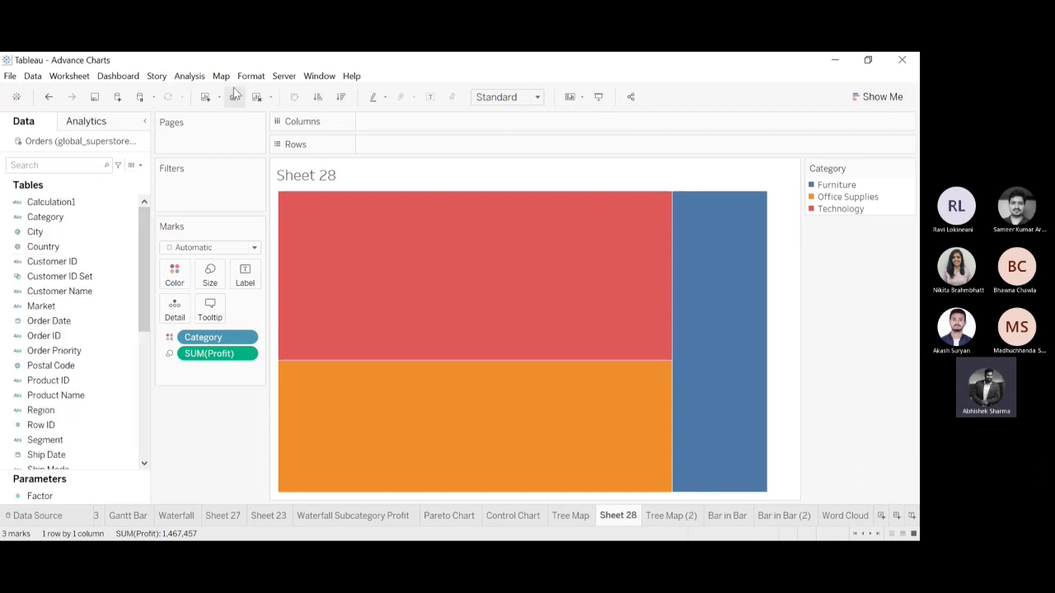
{"action": "left_click", "coordinate": [259, 97]}
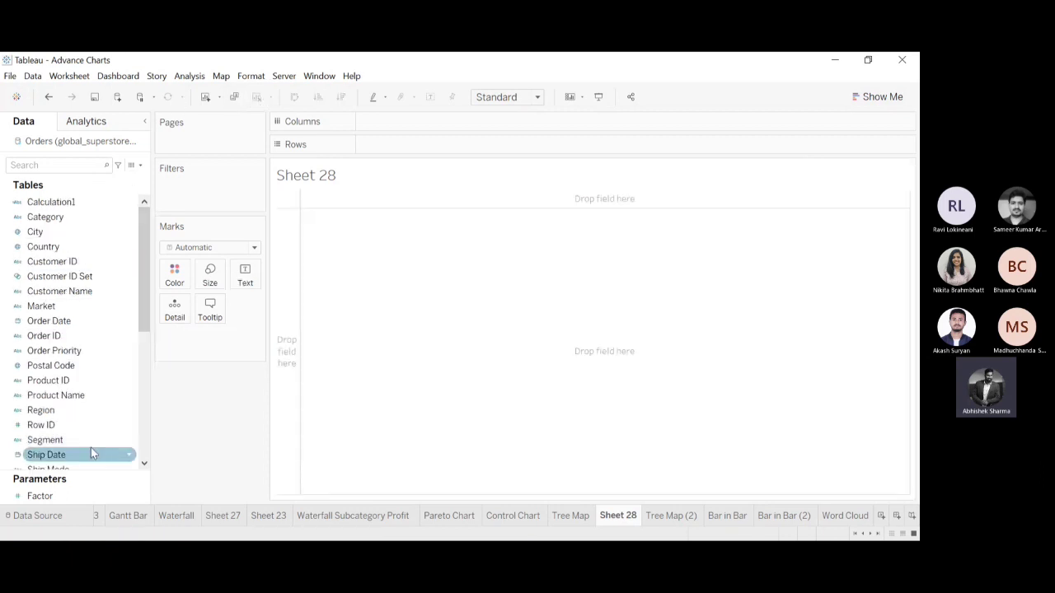
Build a tree map on Sheet 28 with Sub-Category as color and the sum of Profit as size.
{"action": "left_click_drag", "start_coordinate": [141, 294], "coordinate": [127, 359]}
{"action": "left_click_drag", "start_coordinate": [66, 337], "coordinate": [141, 411]}
{"action": "left_click_drag", "start_coordinate": [44, 338], "coordinate": [206, 280]}
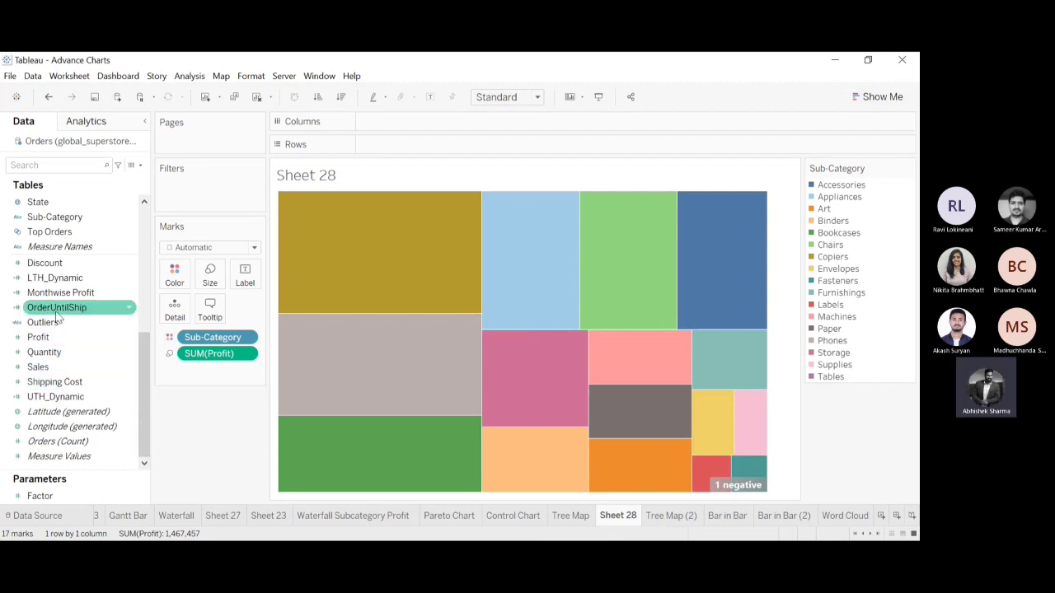
Label the tree map tiles with Sub-Category and the sum of Profit.
{"action": "left_click_drag", "start_coordinate": [38, 337], "coordinate": [105, 416]}
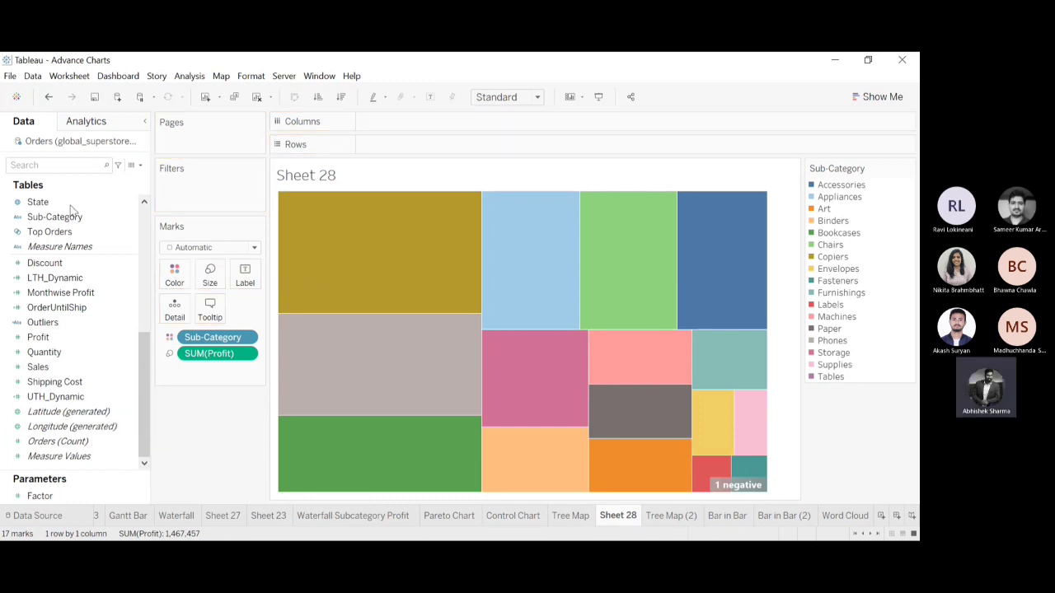
{"action": "left_click_drag", "start_coordinate": [55, 217], "coordinate": [242, 273]}
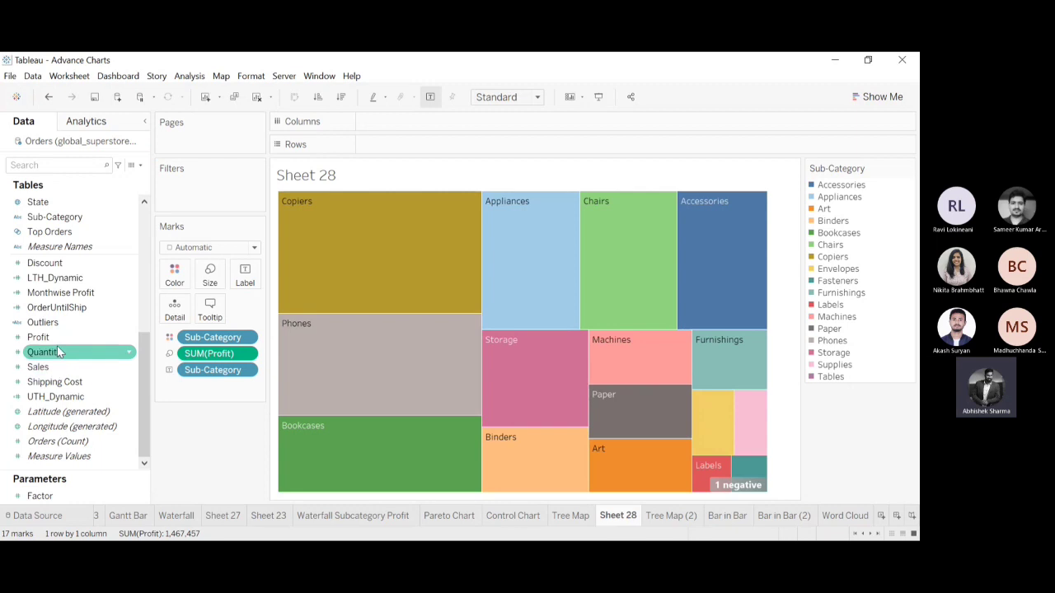
{"action": "left_click_drag", "start_coordinate": [41, 338], "coordinate": [255, 277]}
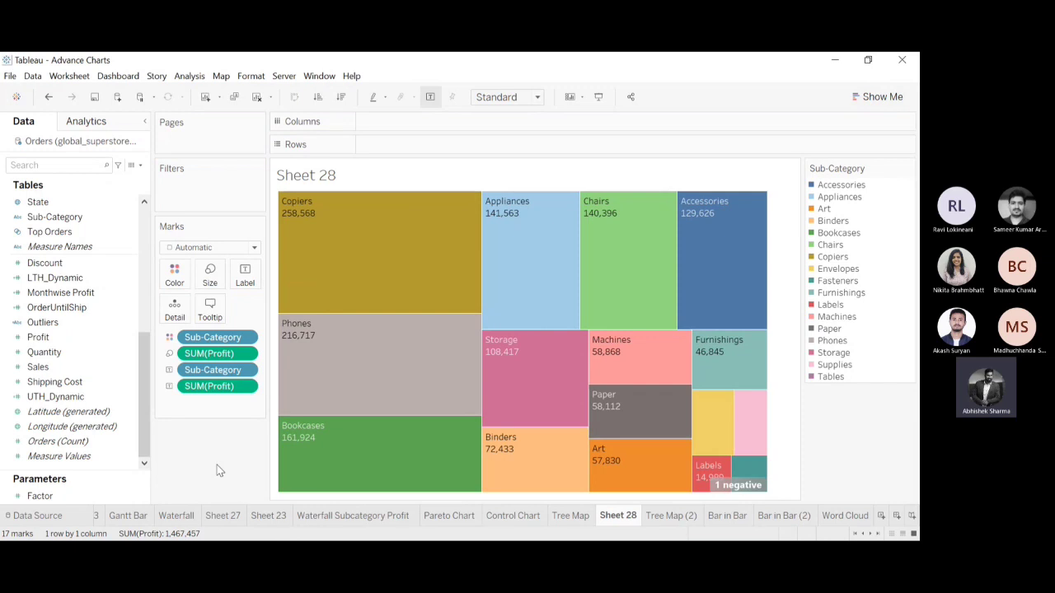
Remove Sub-Category from the color encoding and inspect the Copiers tile's details.
{"action": "left_click_drag", "start_coordinate": [212, 337], "coordinate": [200, 496]}
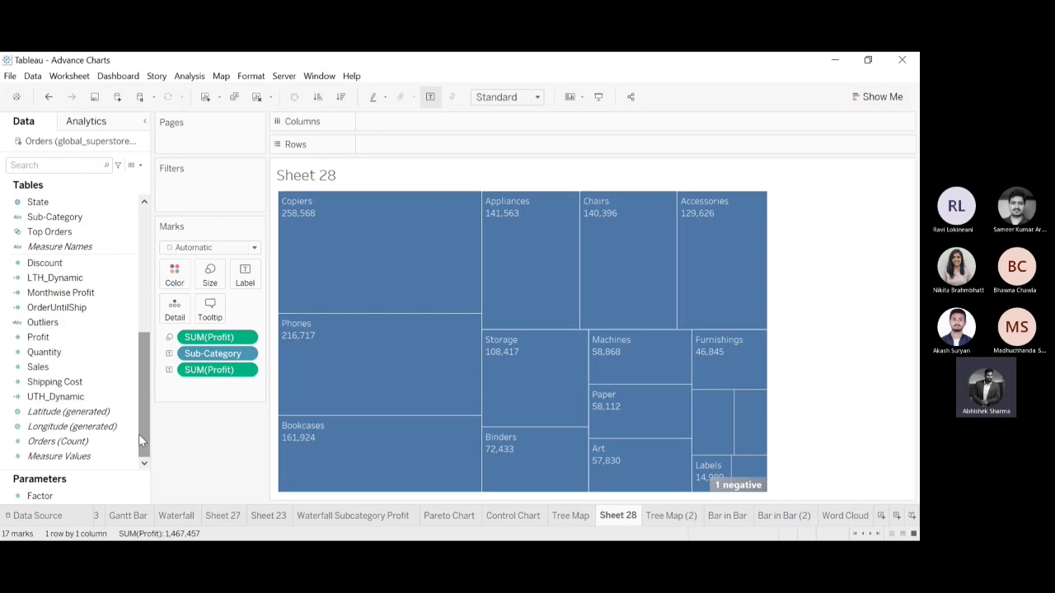
{"action": "mouse_move", "coordinate": [299, 217]}
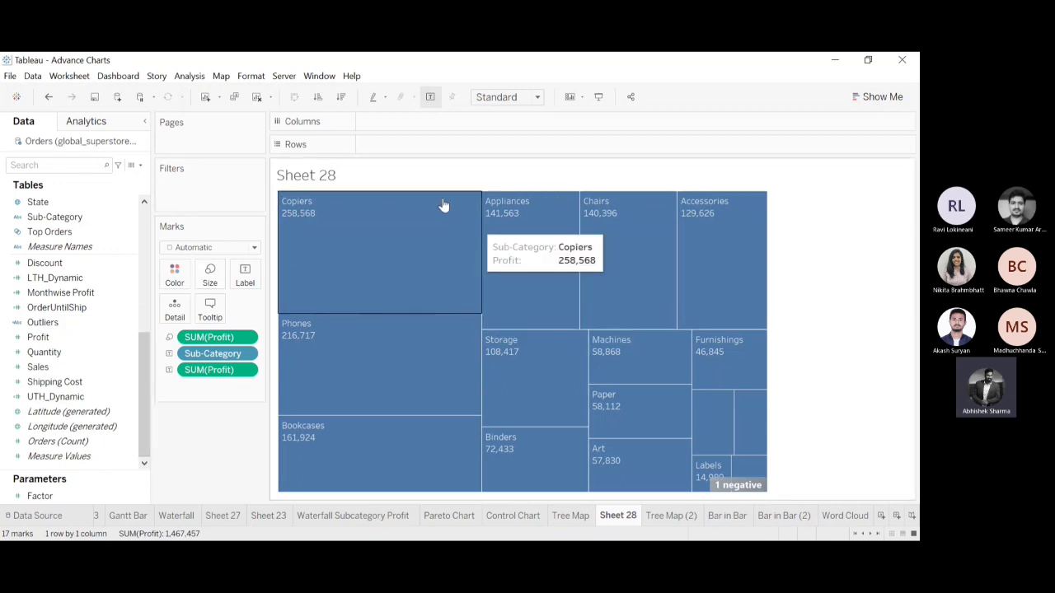
{"action": "mouse_move", "coordinate": [381, 229]}
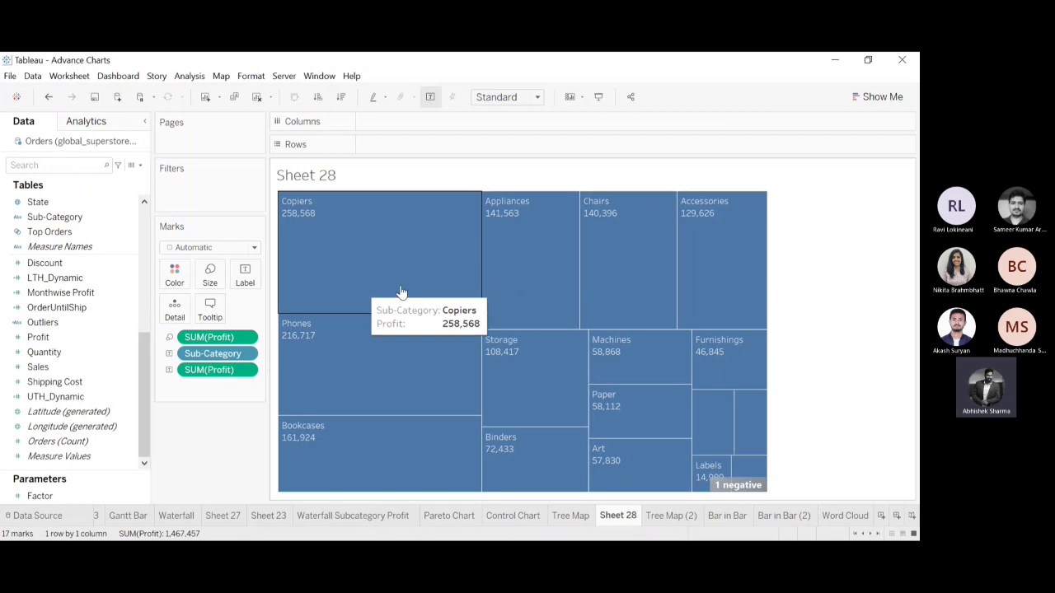
Color the Sub-Category tree map by the sum of Sales and change its marks to circles.
{"action": "left_click_drag", "start_coordinate": [43, 371], "coordinate": [167, 283]}
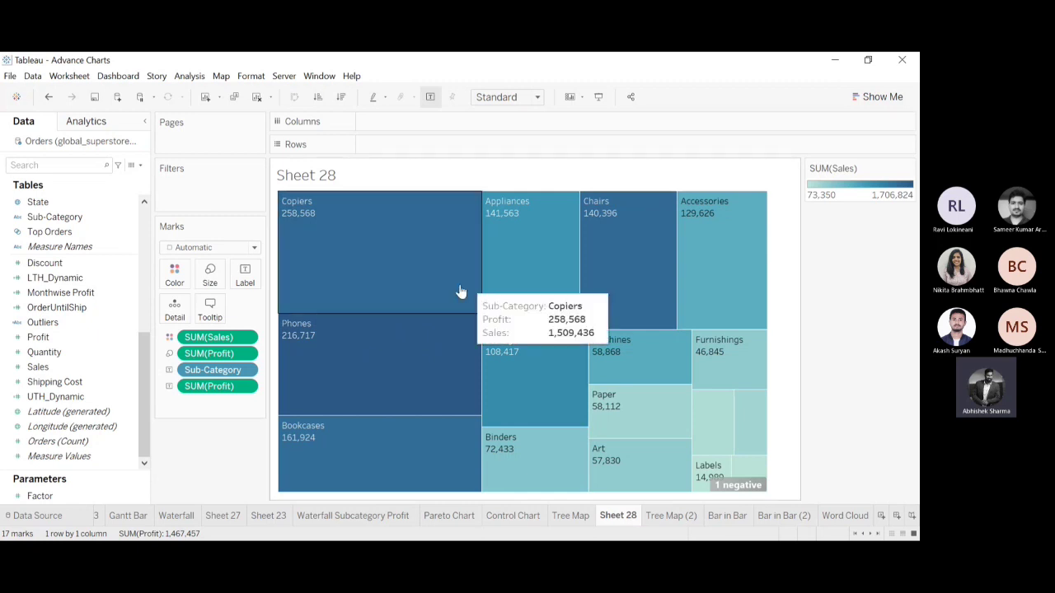
{"action": "left_click", "coordinate": [254, 249]}
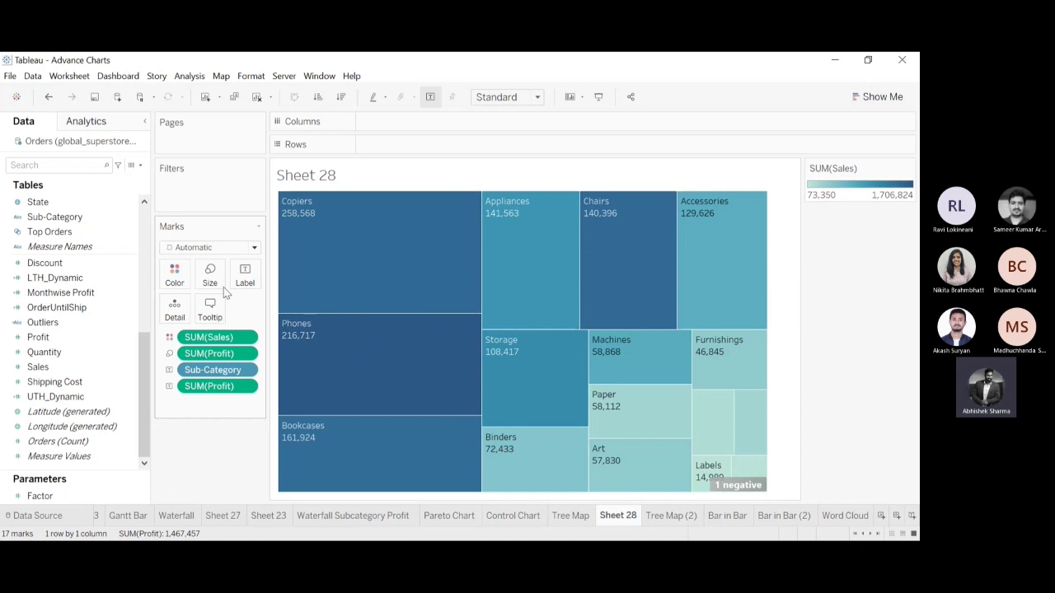
{"action": "left_click", "coordinate": [203, 338]}
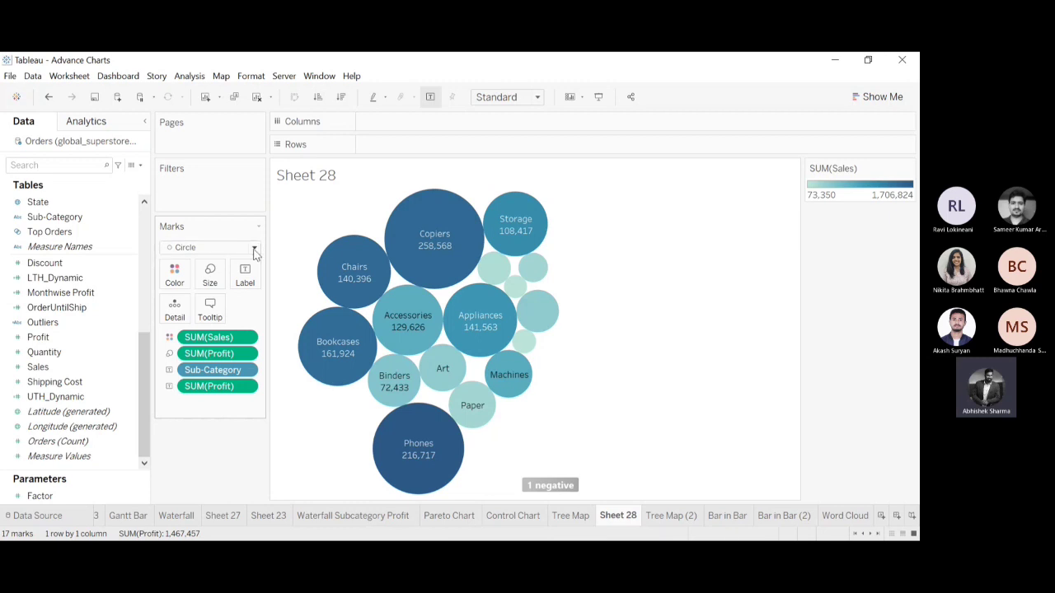
Change the marks to text and remove the sum of Profit label to form a Sub-Category word cloud.
{"action": "left_click", "coordinate": [203, 371]}
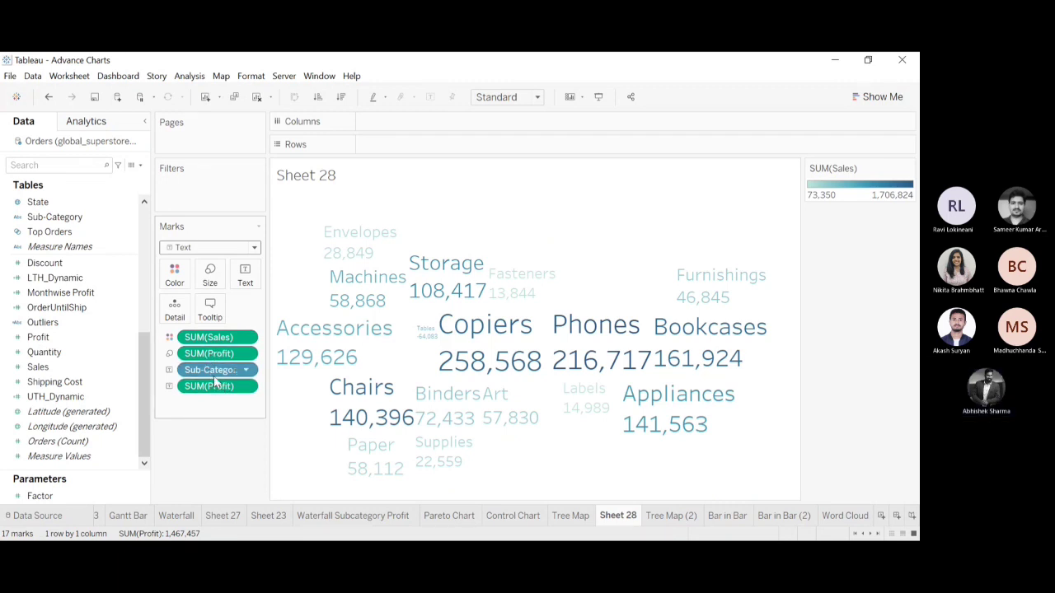
{"action": "left_click_drag", "start_coordinate": [220, 388], "coordinate": [219, 441]}
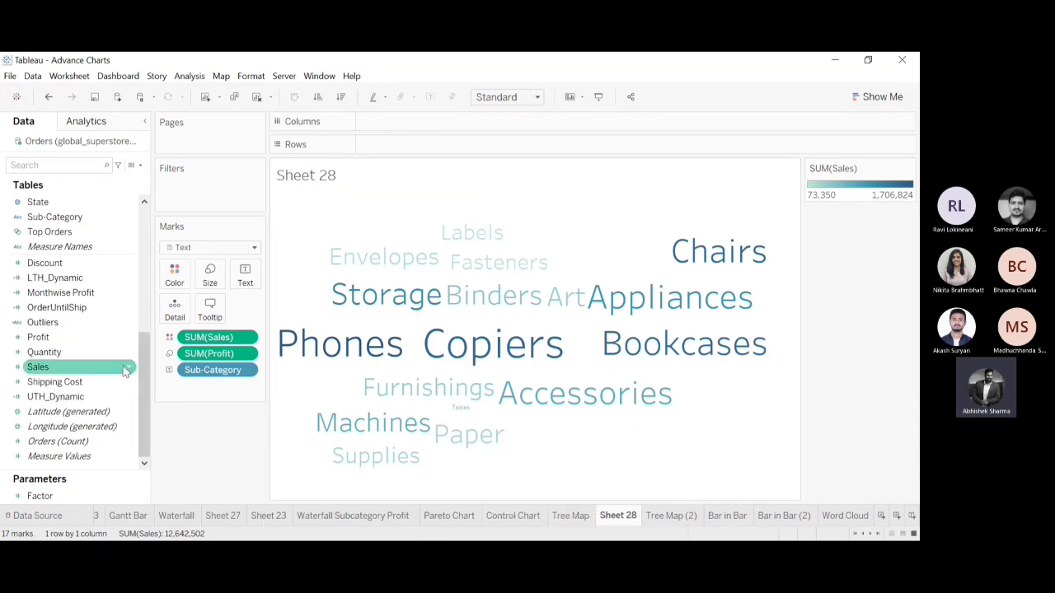
Try Category as the label in place of Sub-Category, comparing square, circle and text marks.
{"action": "left_click_drag", "start_coordinate": [145, 380], "coordinate": [148, 234]}
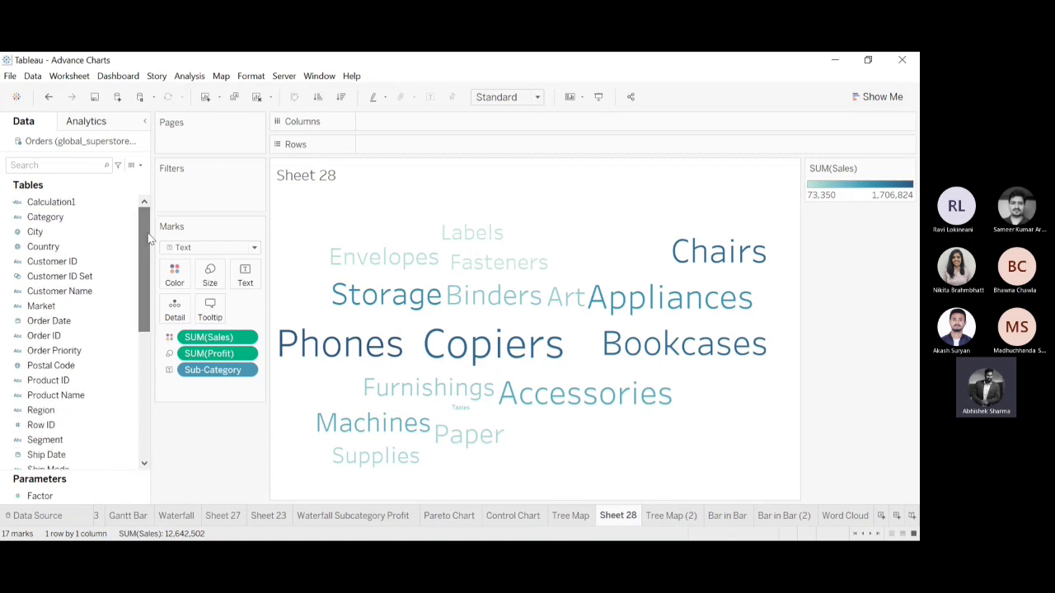
{"action": "left_click_drag", "start_coordinate": [39, 215], "coordinate": [194, 373]}
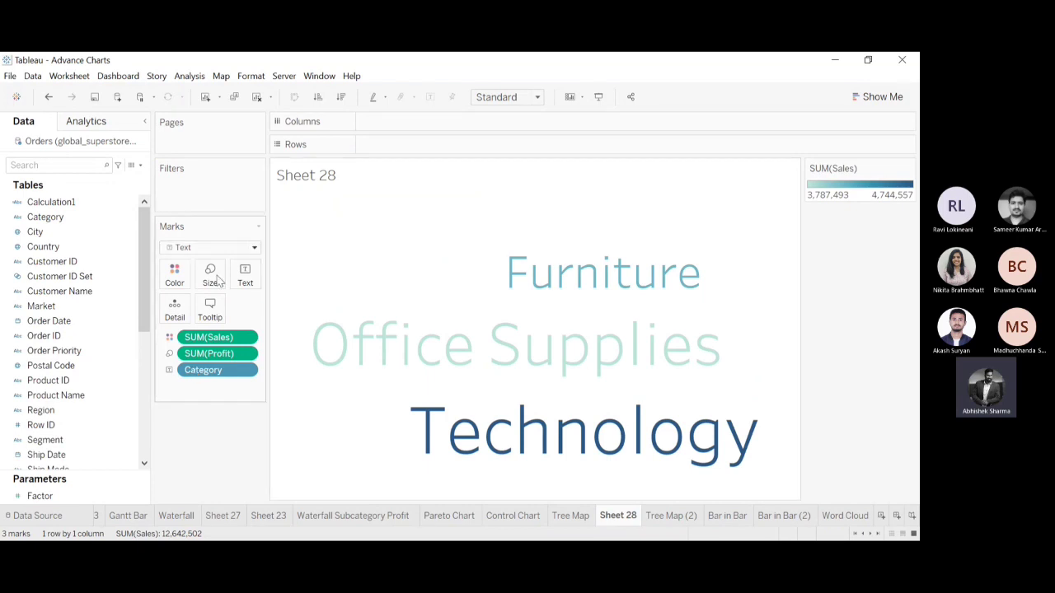
{"action": "left_click", "coordinate": [191, 320]}
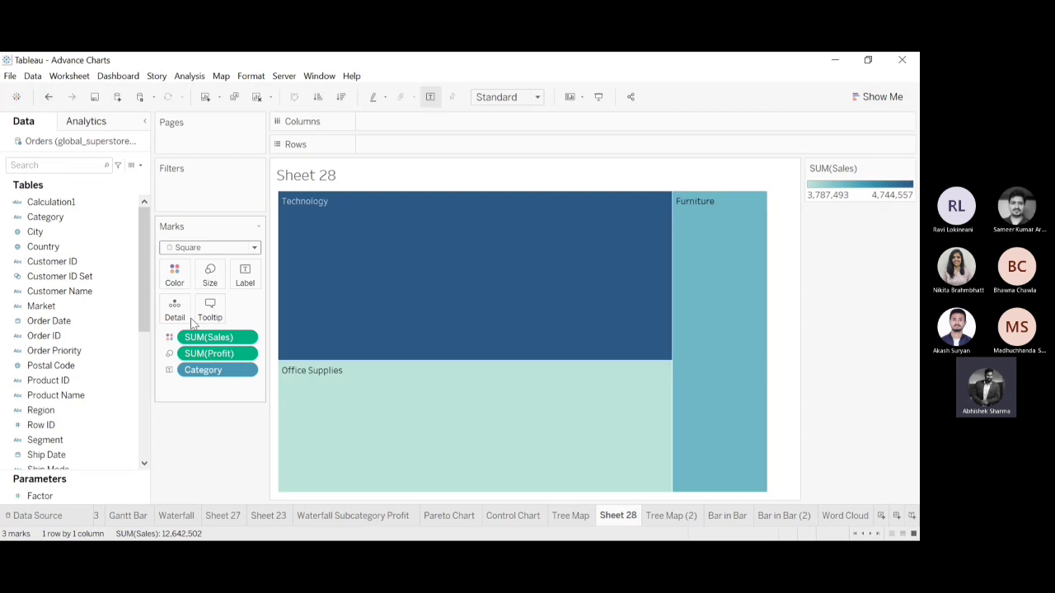
{"action": "left_click", "coordinate": [254, 248]}
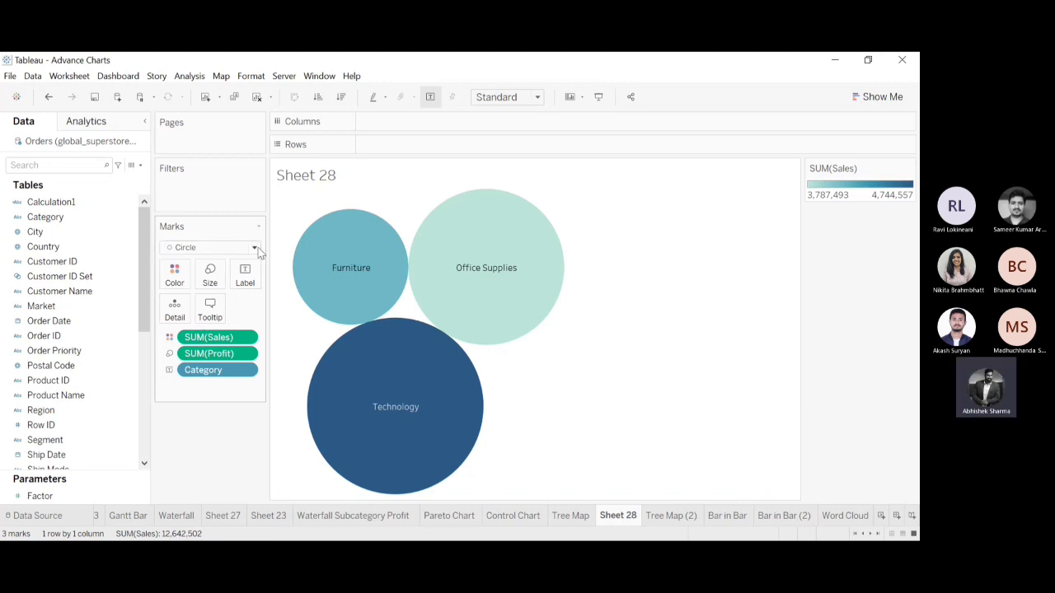
{"action": "left_click", "coordinate": [197, 363]}
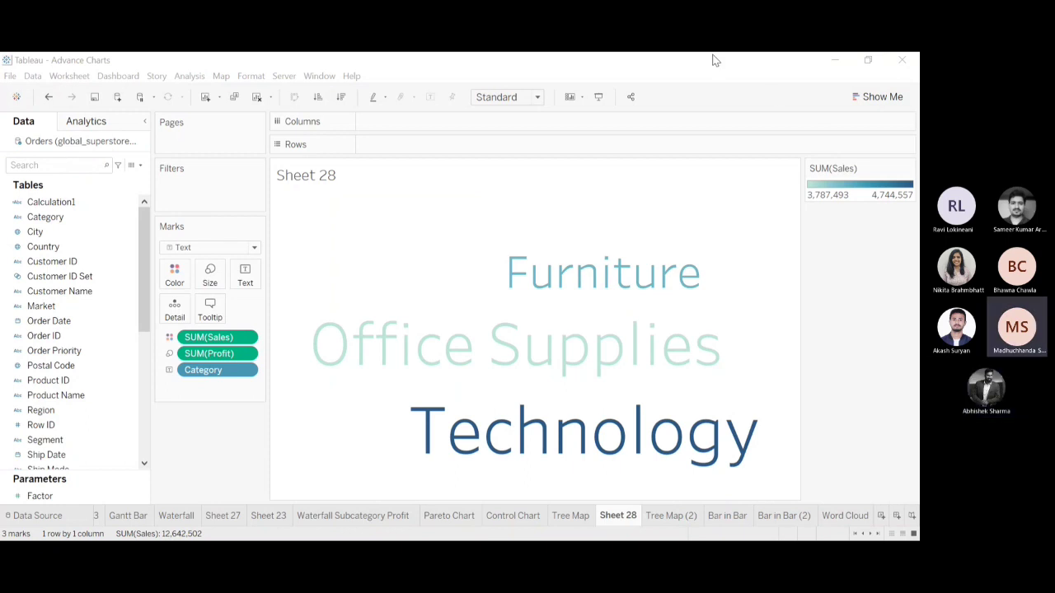
Undo the mark type changes and the Category replacement to restore the Sub-Category word cloud.
{"action": "left_click", "coordinate": [666, 57]}
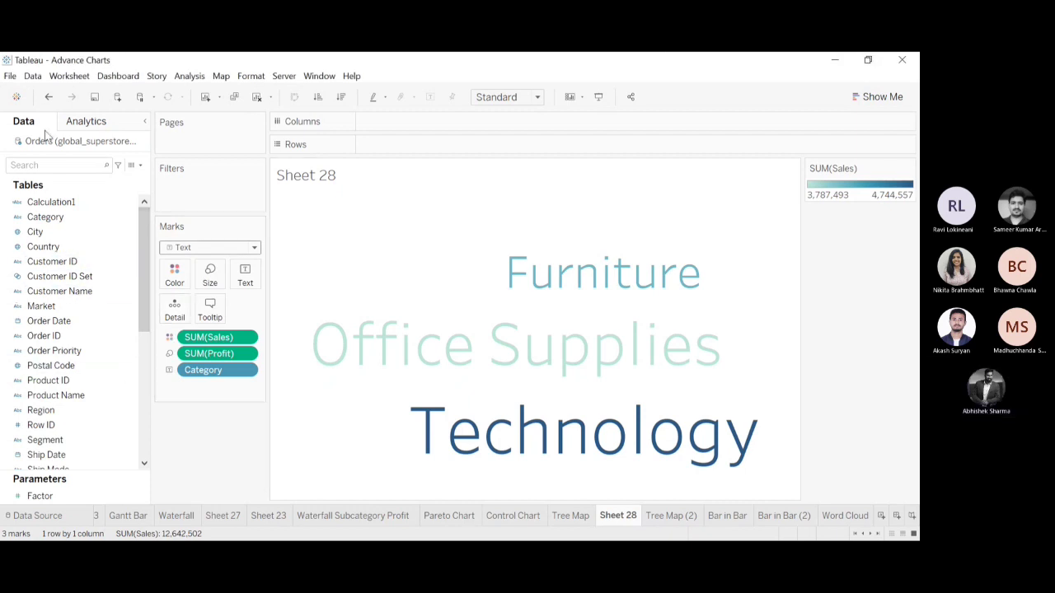
{"action": "left_click", "coordinate": [49, 98]}
{"action": "left_click", "coordinate": [49, 97]}
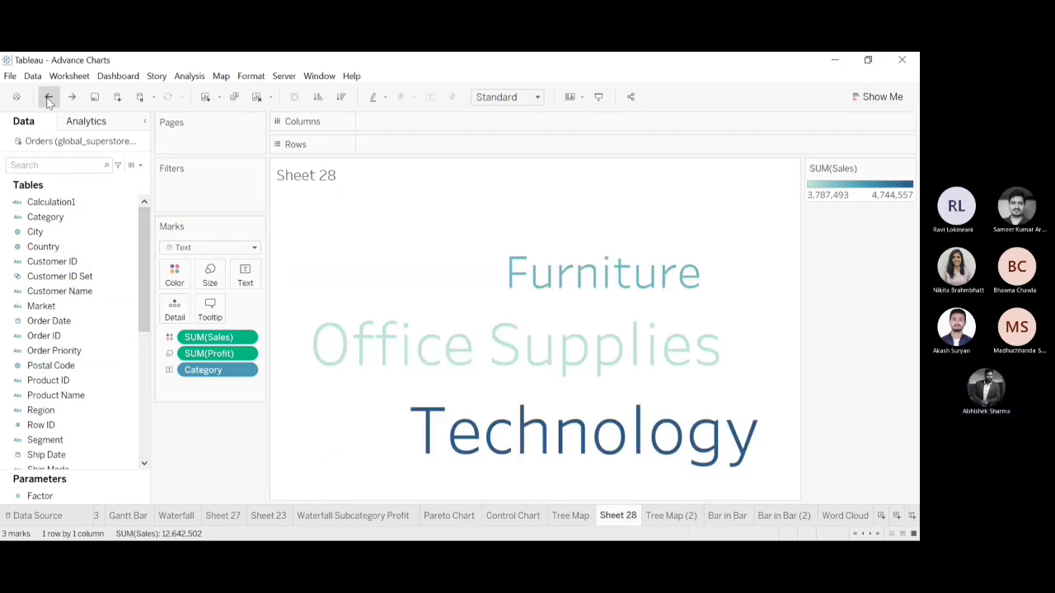
{"action": "left_click", "coordinate": [49, 97]}
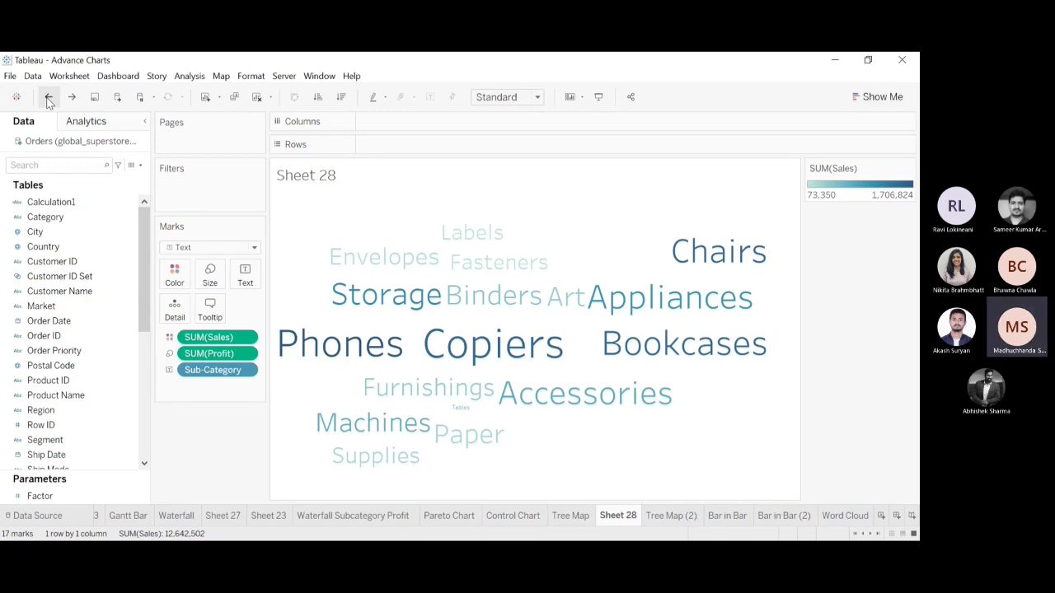
Inspect the Profit and Sales details of the Tables word in the word cloud.
{"action": "mouse_move", "coordinate": [315, 345]}
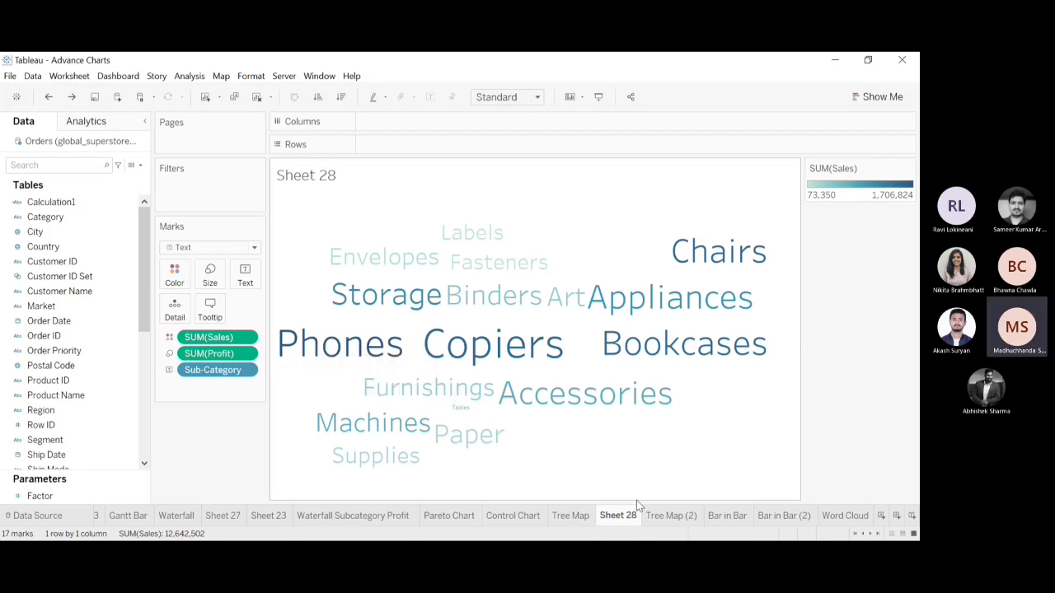
{"action": "mouse_move", "coordinate": [455, 412]}
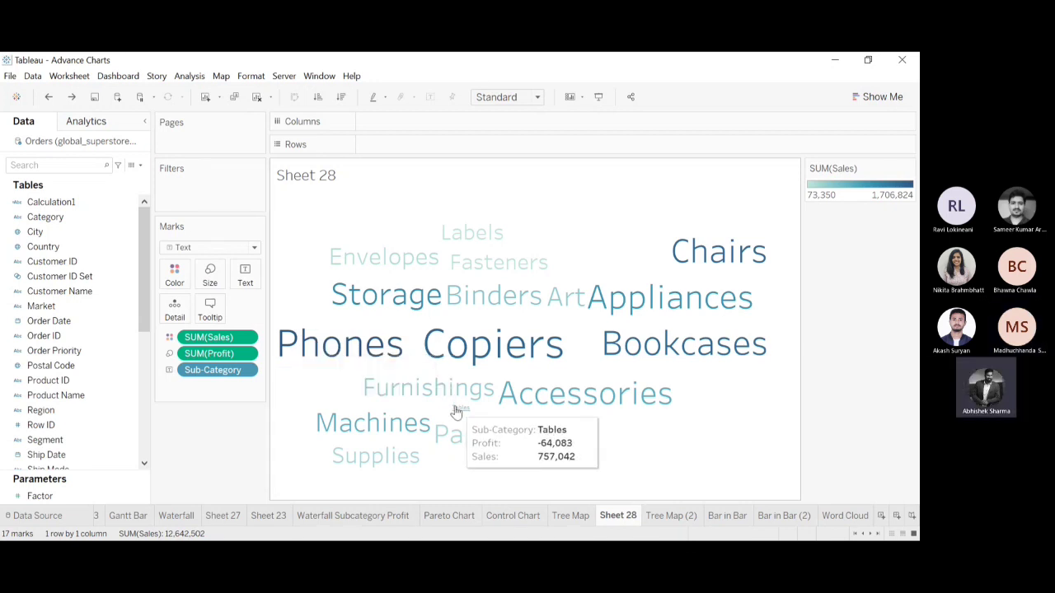
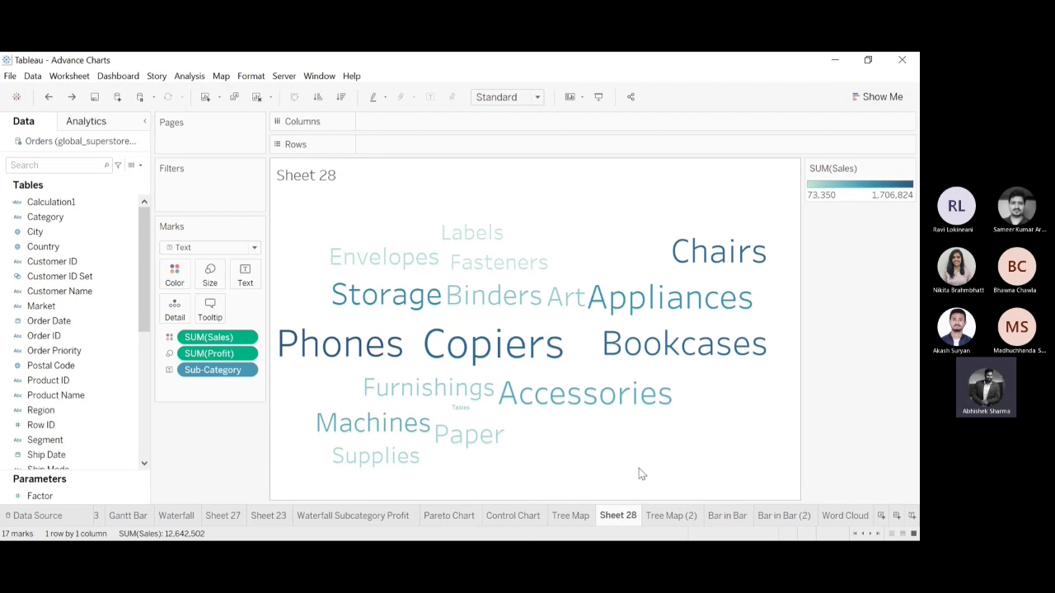
Duplicate Sheet 28 as a crosstab of Profit and Sales by Sub-Category, and return to the word cloud.
{"action": "right_click", "coordinate": [616, 517]}
{"action": "left_click", "coordinate": [667, 401]}
{"action": "left_click", "coordinate": [671, 519]}
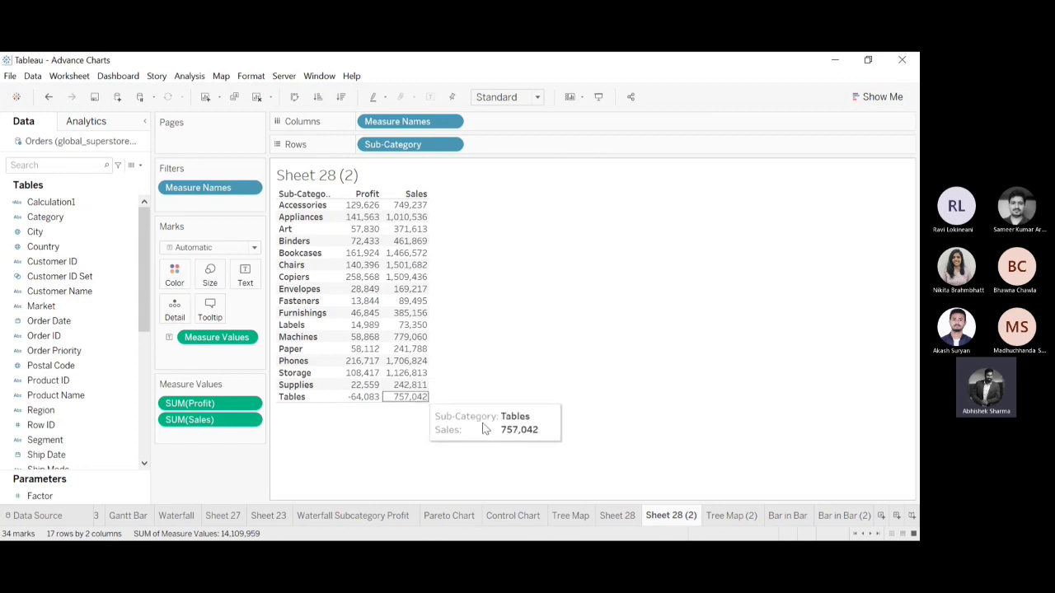
{"action": "left_click", "coordinate": [617, 517]}
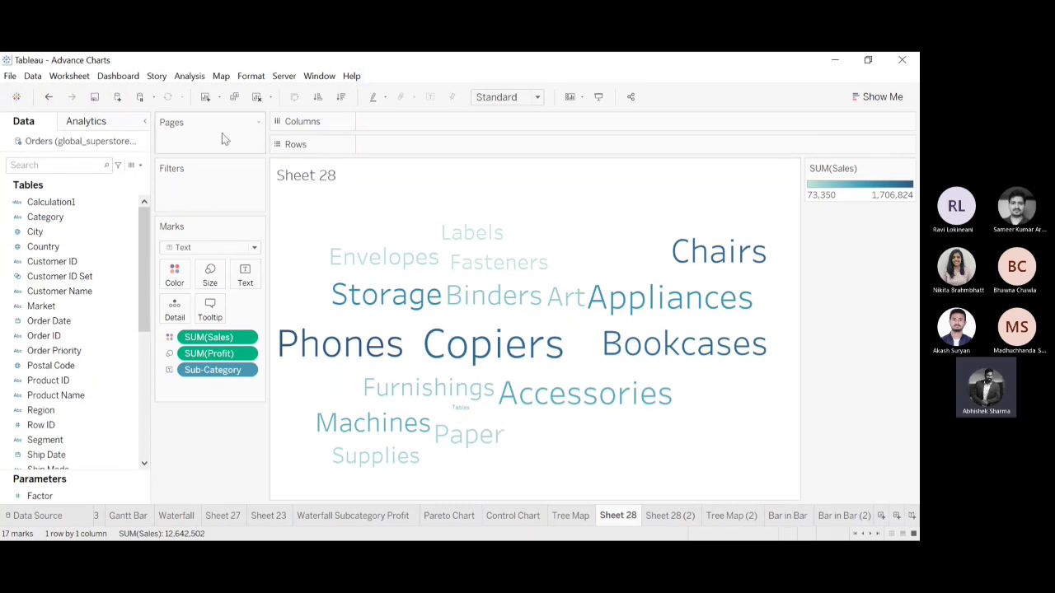
Try circle and square marks on the Sub-Category word cloud, and undo both mark changes.
{"action": "left_click", "coordinate": [254, 249]}
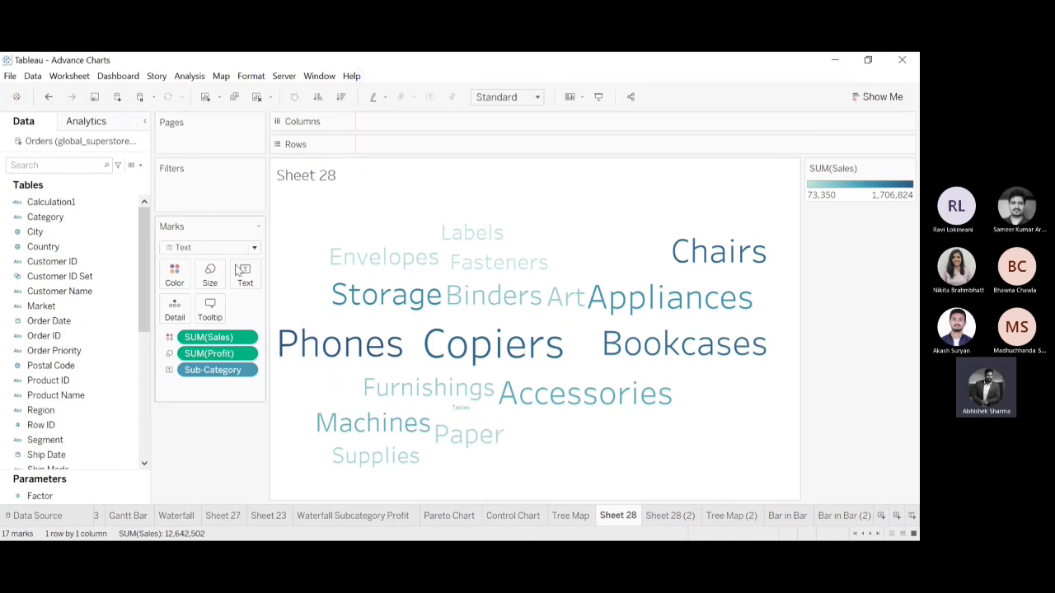
{"action": "left_click", "coordinate": [193, 335]}
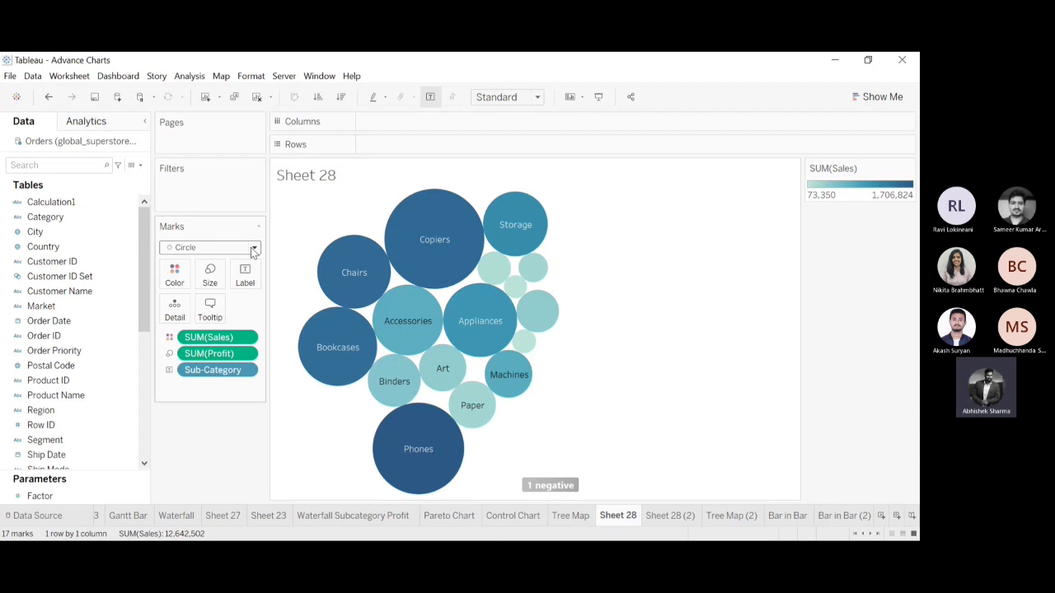
{"action": "left_click", "coordinate": [195, 322]}
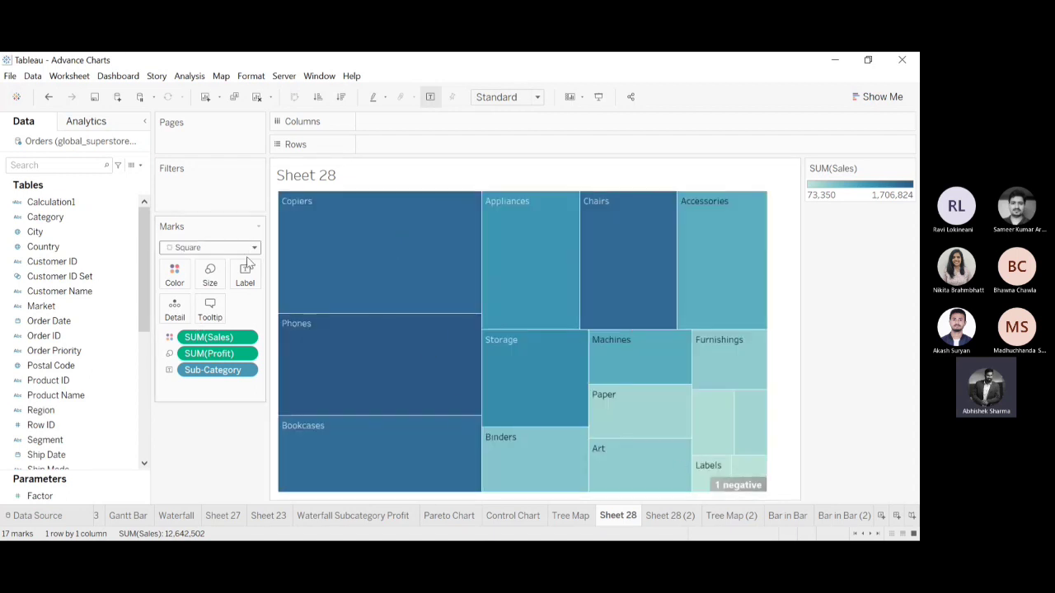
{"action": "left_click", "coordinate": [49, 97]}
{"action": "left_click", "coordinate": [49, 97]}
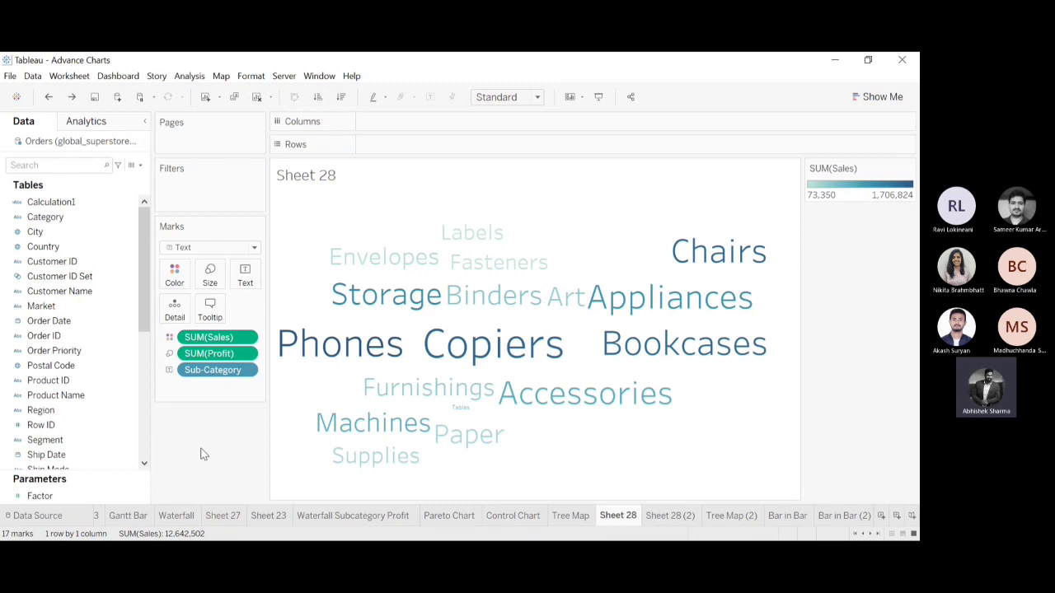
Check Tables in the crosstab and exclude it from the Sheet 28 word cloud.
{"action": "left_click", "coordinate": [673, 518]}
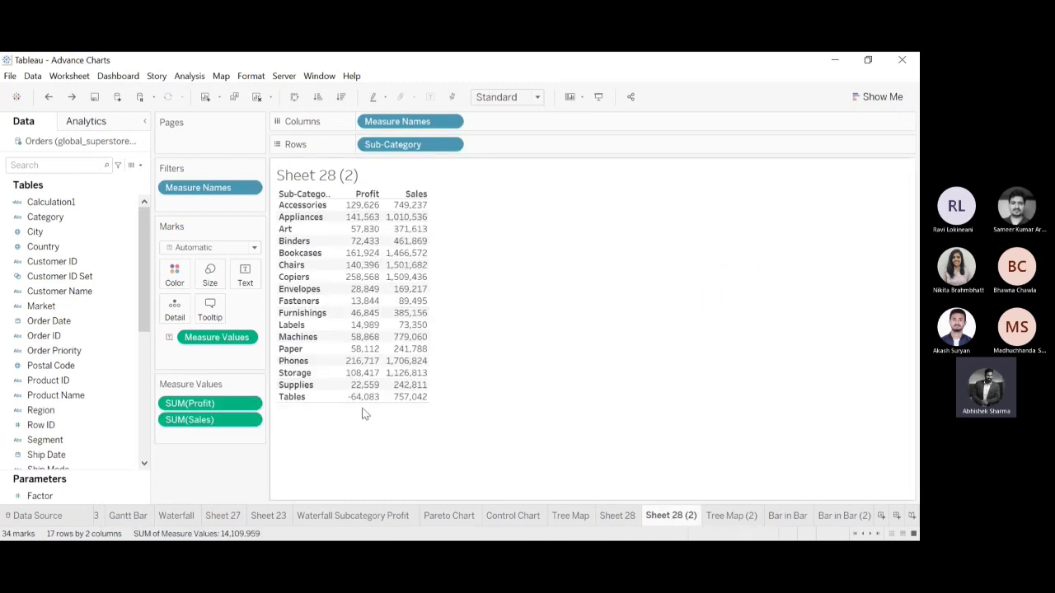
{"action": "left_click", "coordinate": [618, 515]}
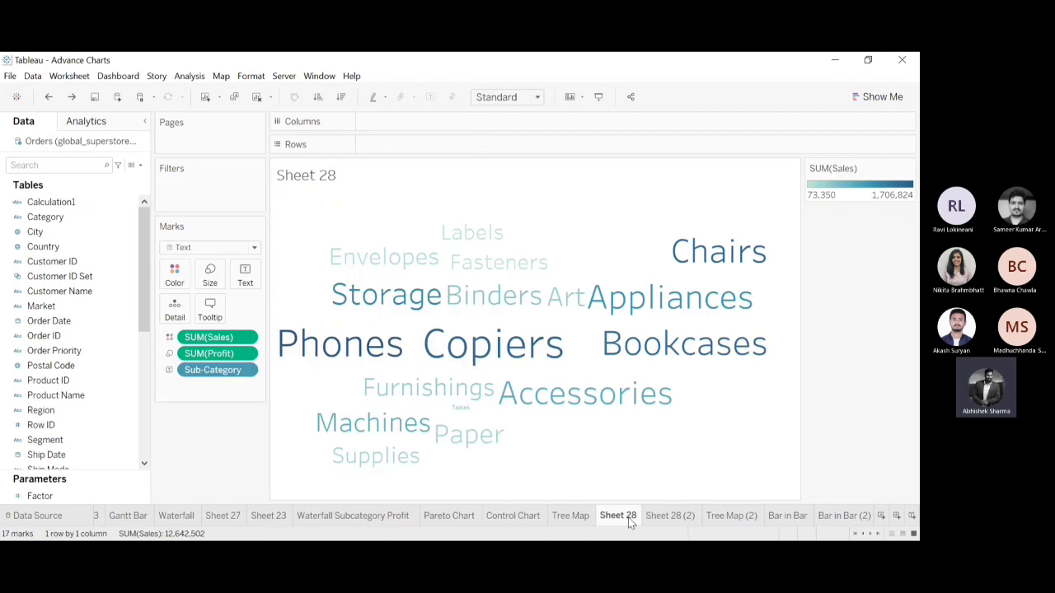
{"action": "left_click", "coordinate": [467, 416]}
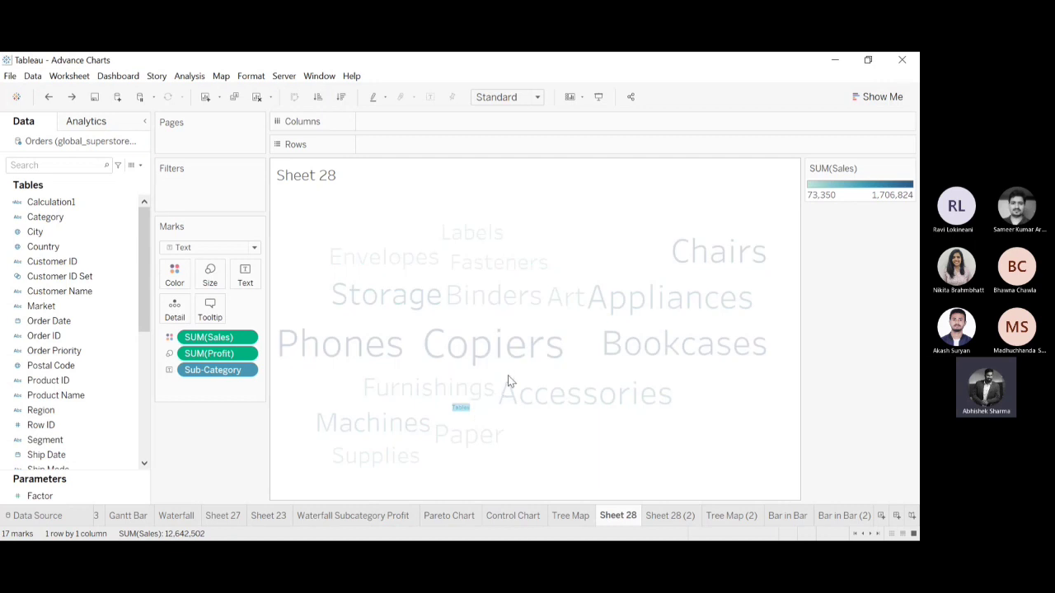
{"action": "key", "text": "Delete"}
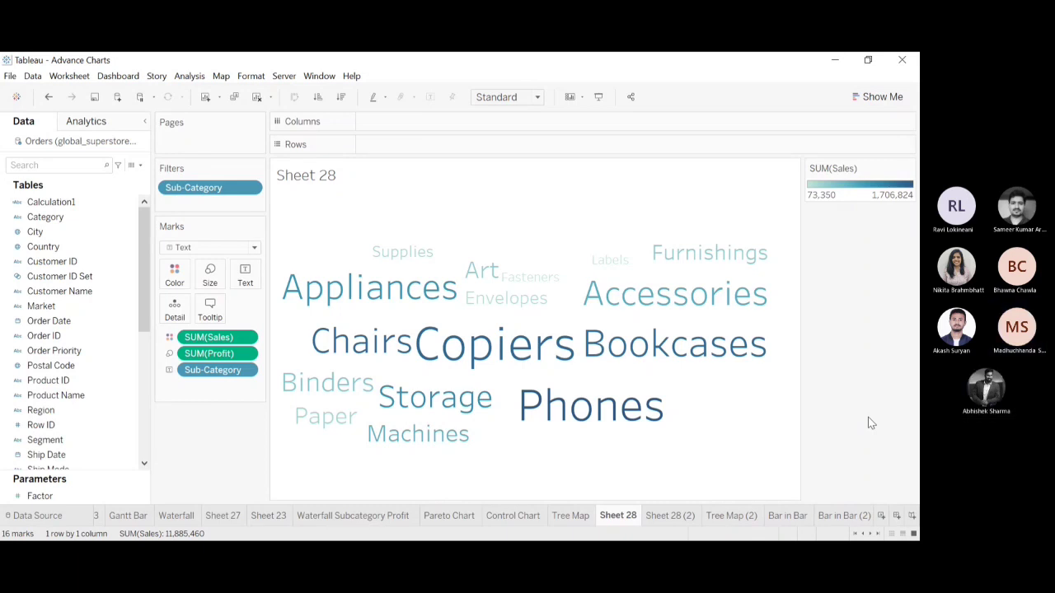
Sort the sub-categories in the Sheet 28 (2) crosstab by Profit in ascending order.
{"action": "left_click", "coordinate": [673, 516]}
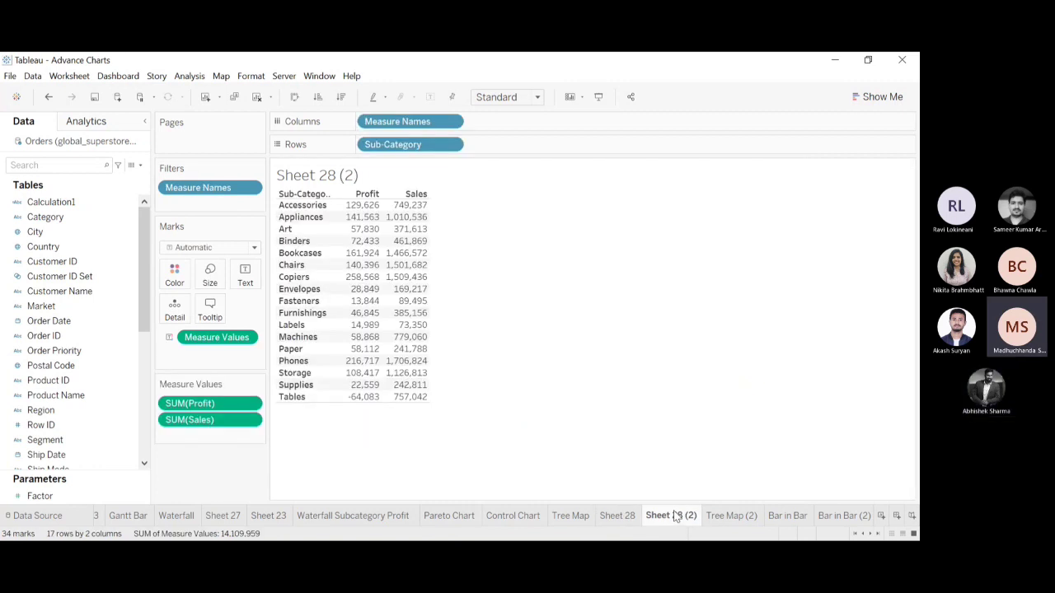
{"action": "left_click", "coordinate": [375, 196]}
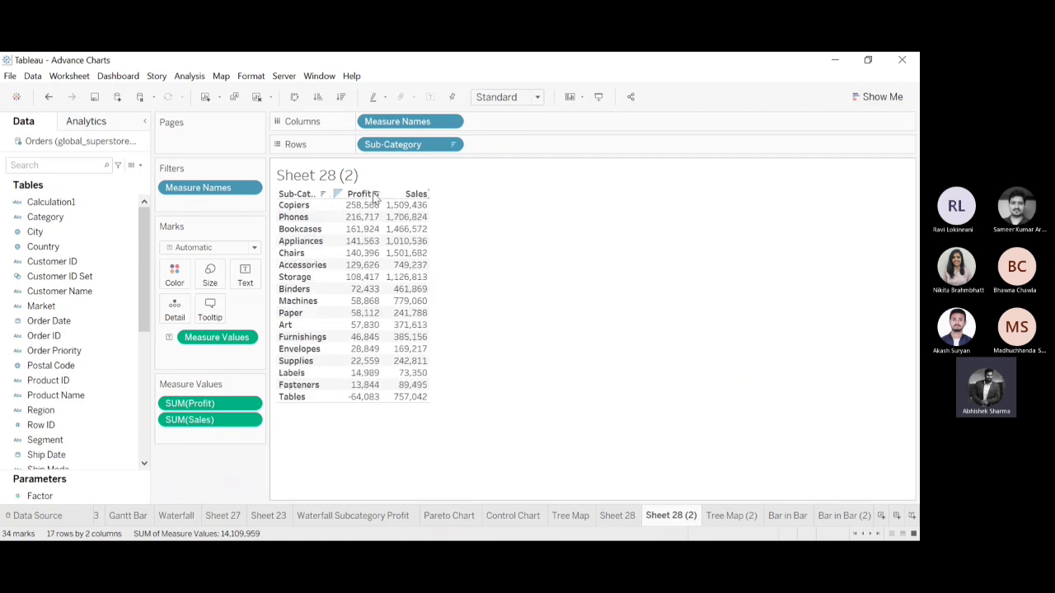
{"action": "left_click", "coordinate": [375, 196]}
{"action": "mouse_move", "coordinate": [360, 211]}
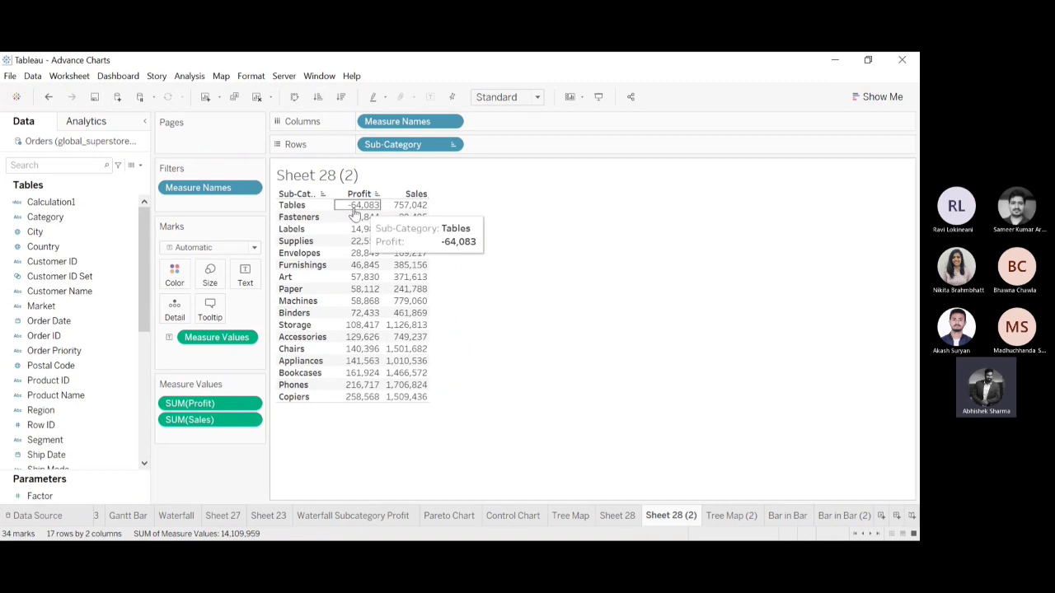
Select the Profit values of Tables, Fasteners, Labels and Supplies to examine their combined sum, and clear the selection.
{"action": "left_click", "coordinate": [347, 208]}
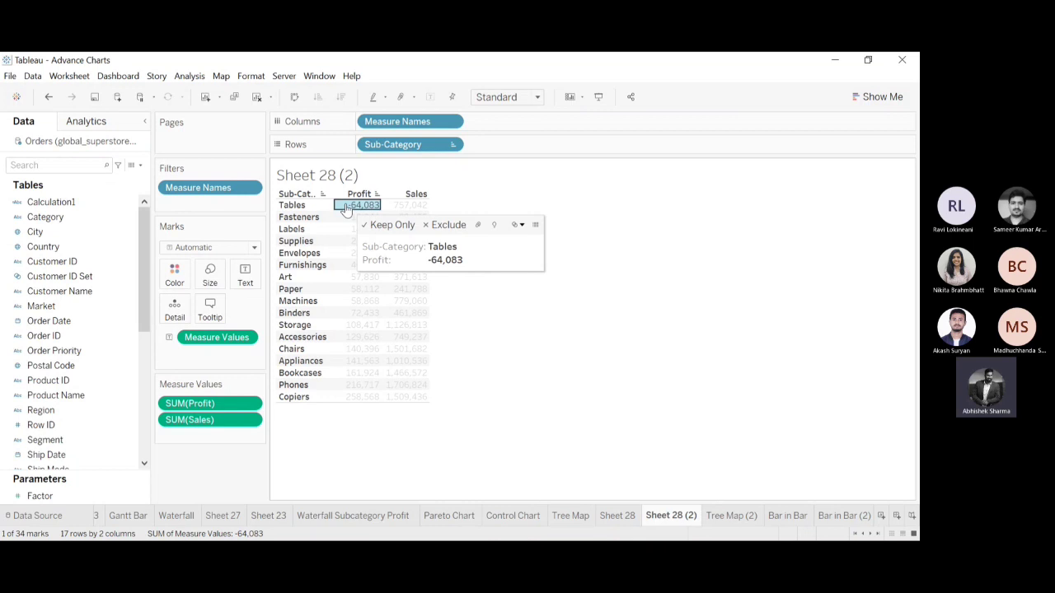
{"action": "left_click", "coordinate": [347, 209]}
{"action": "left_click", "coordinate": [347, 209]}
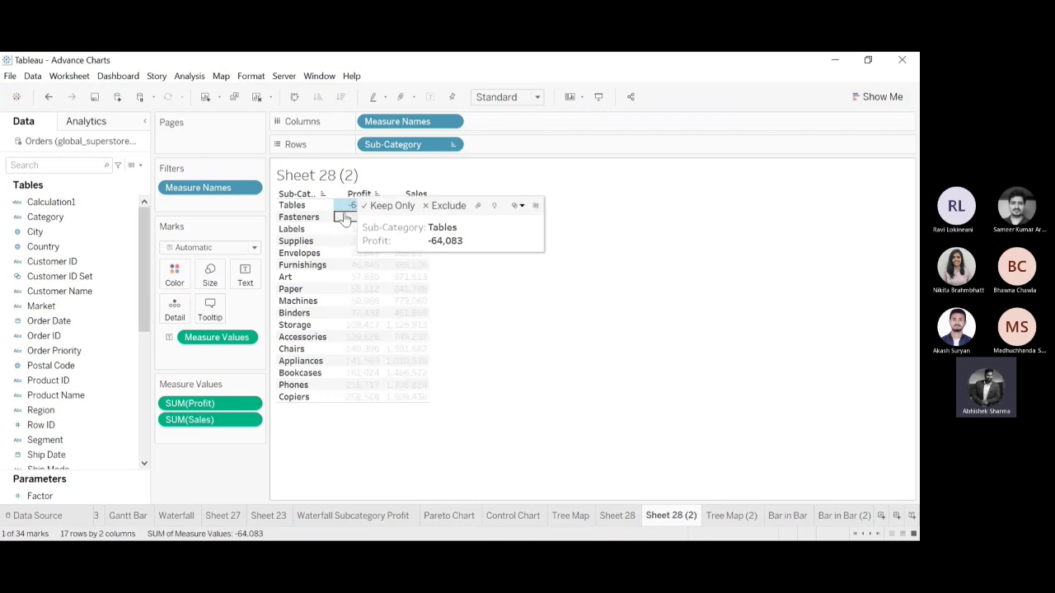
{"action": "left_click", "coordinate": [344, 218], "text": "ctrl"}
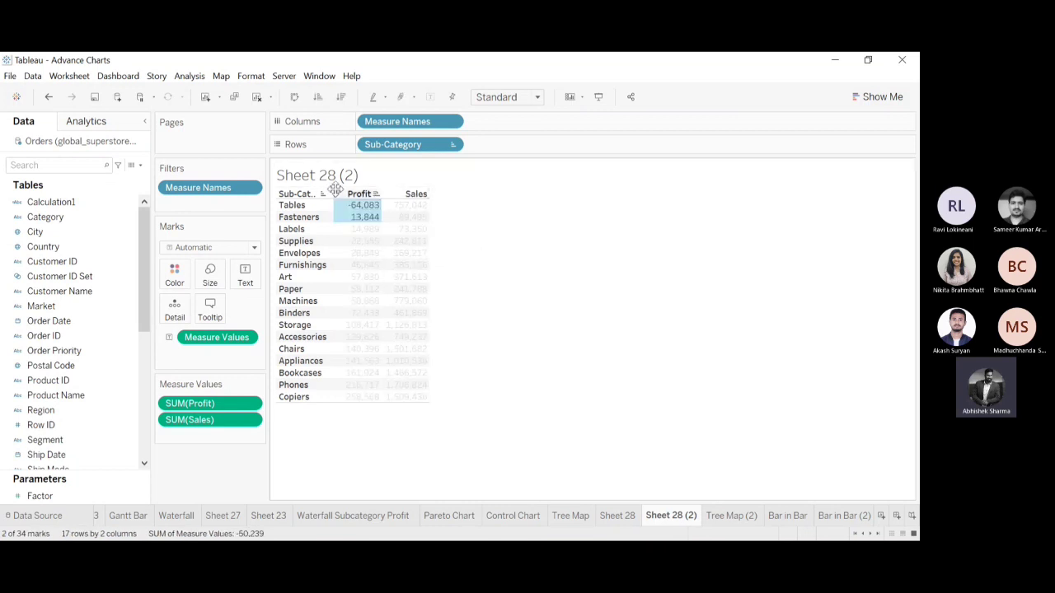
{"action": "left_click", "coordinate": [345, 229], "text": "ctrl"}
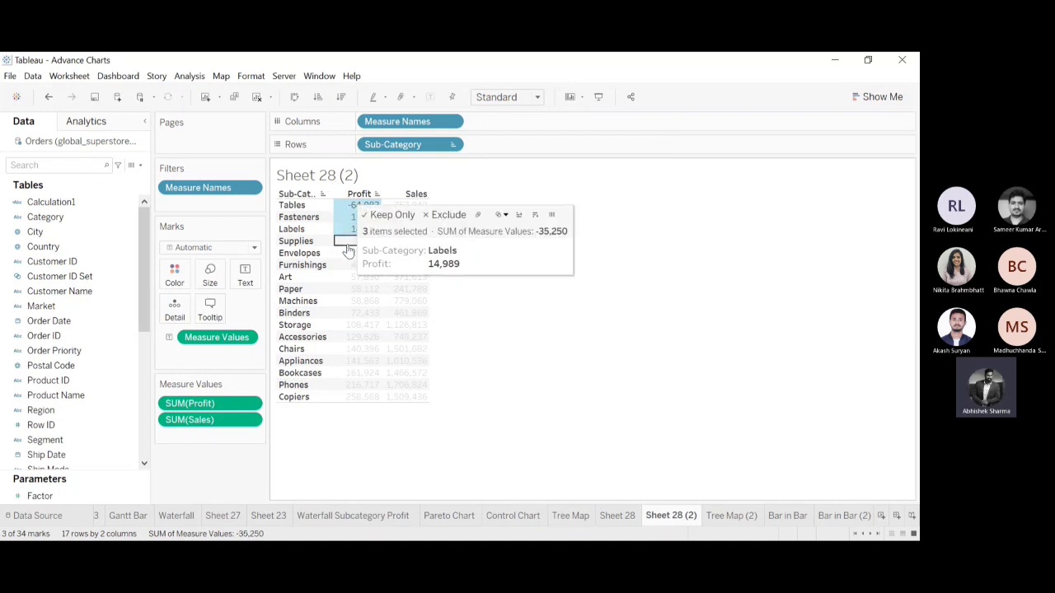
{"action": "left_click", "coordinate": [348, 241], "text": "ctrl"}
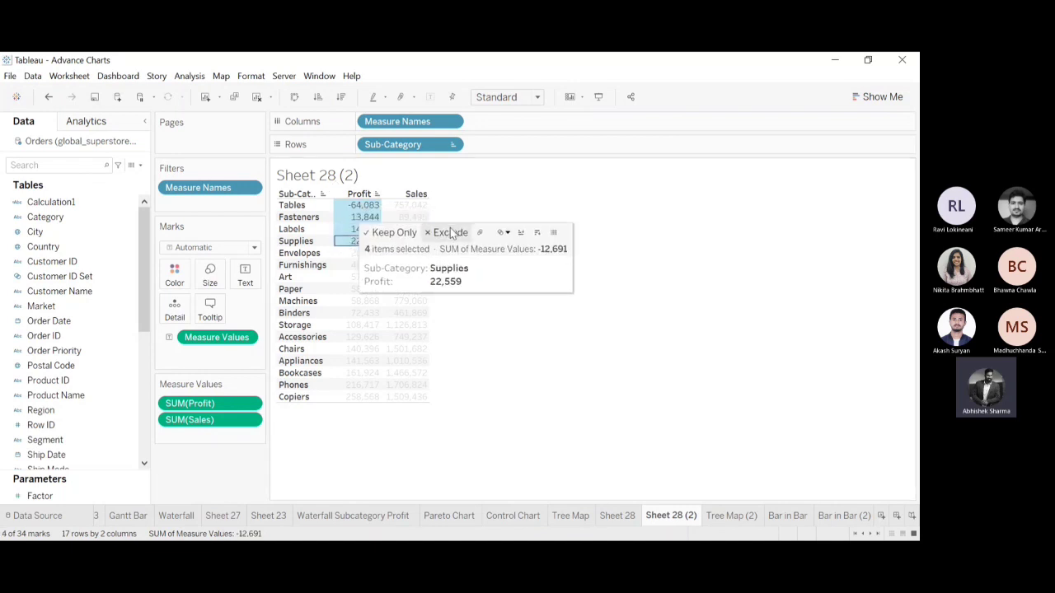
{"action": "left_click", "coordinate": [744, 292]}
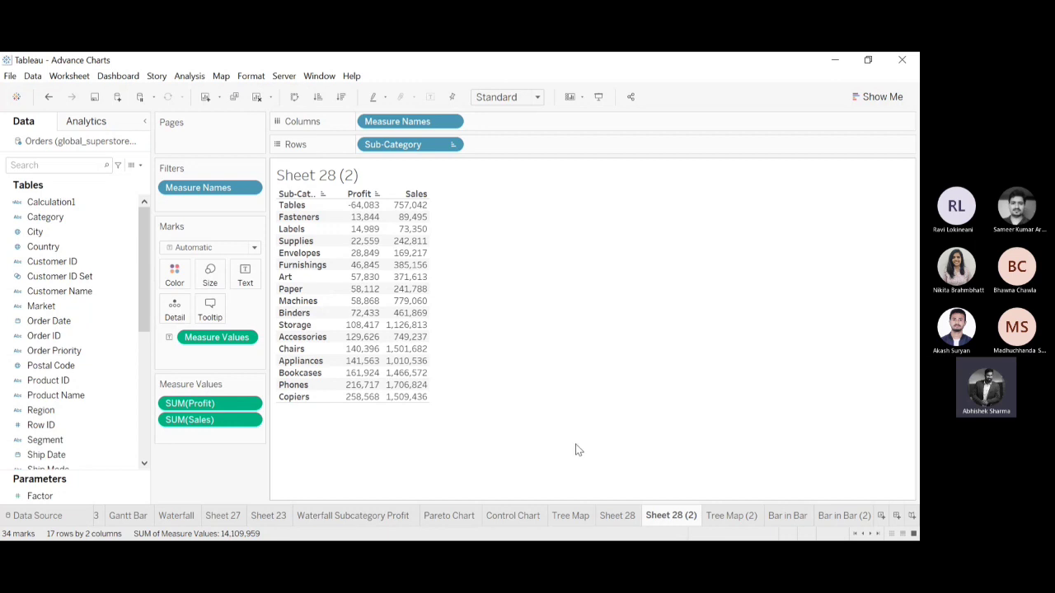
Fit the Waterfall sheet's chart to Entire View and inspect the January, February and March bars.
{"action": "left_click", "coordinate": [180, 516]}
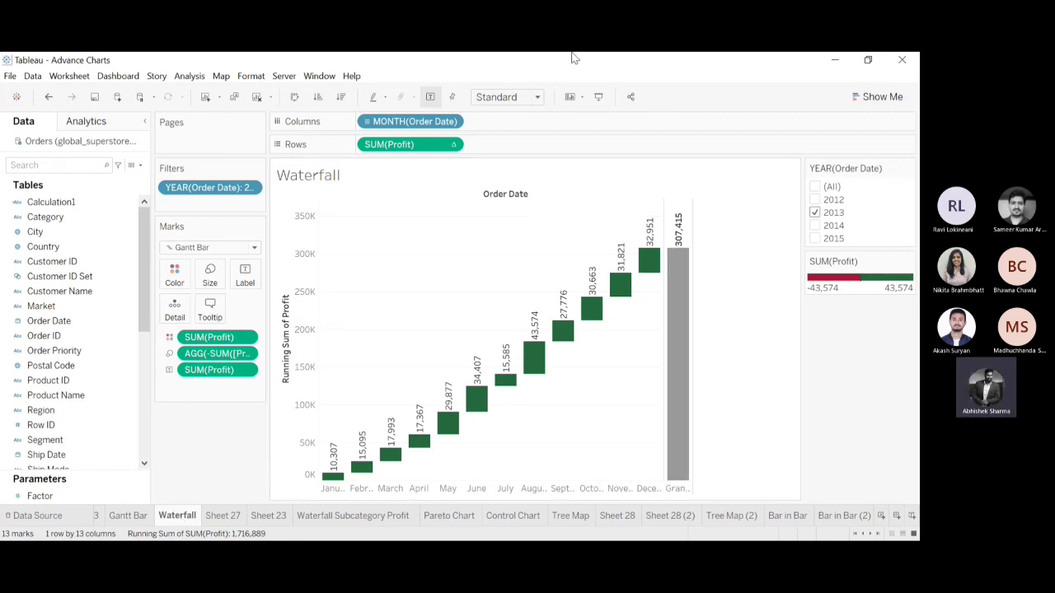
{"action": "left_click", "coordinate": [512, 149]}
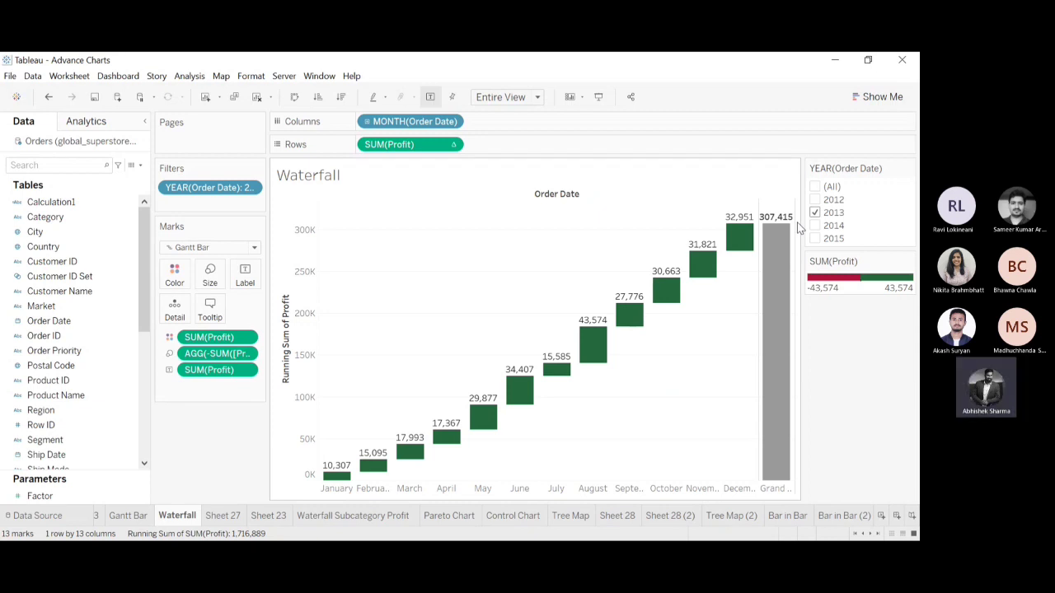
{"action": "mouse_move", "coordinate": [343, 476]}
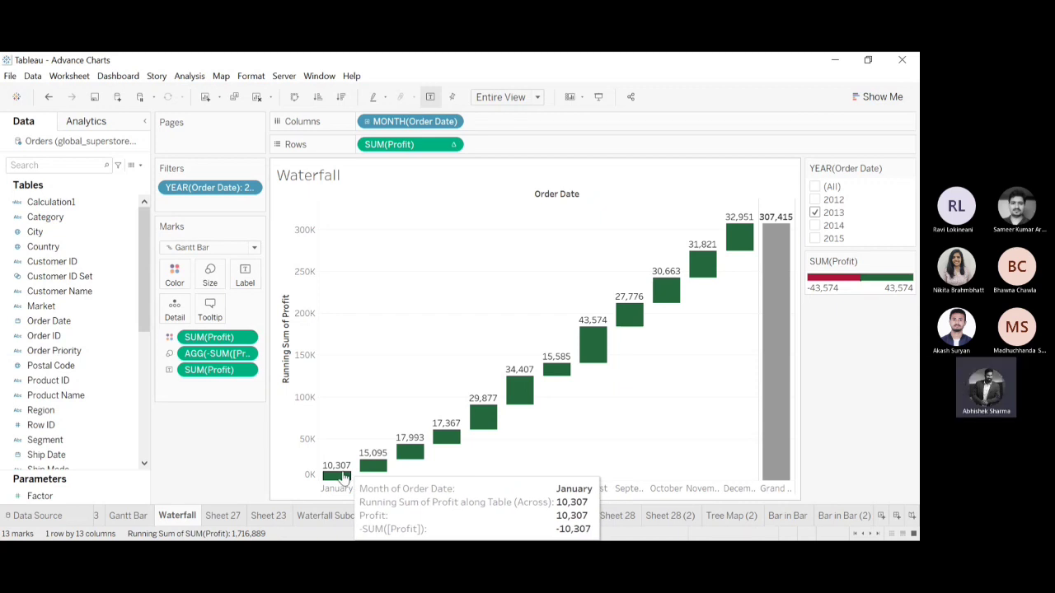
{"action": "mouse_move", "coordinate": [381, 468]}
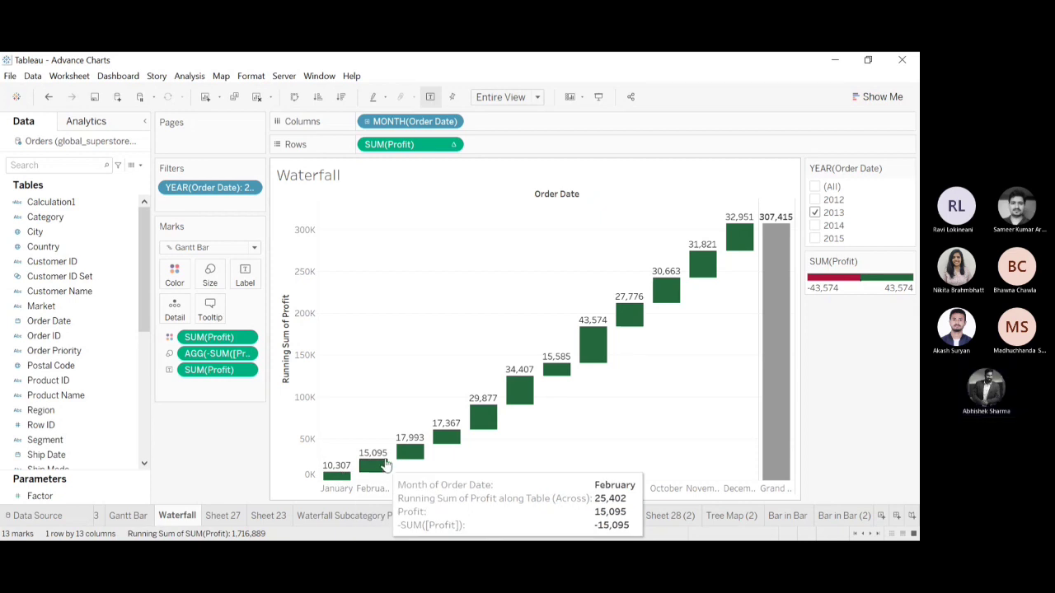
{"action": "mouse_move", "coordinate": [416, 459]}
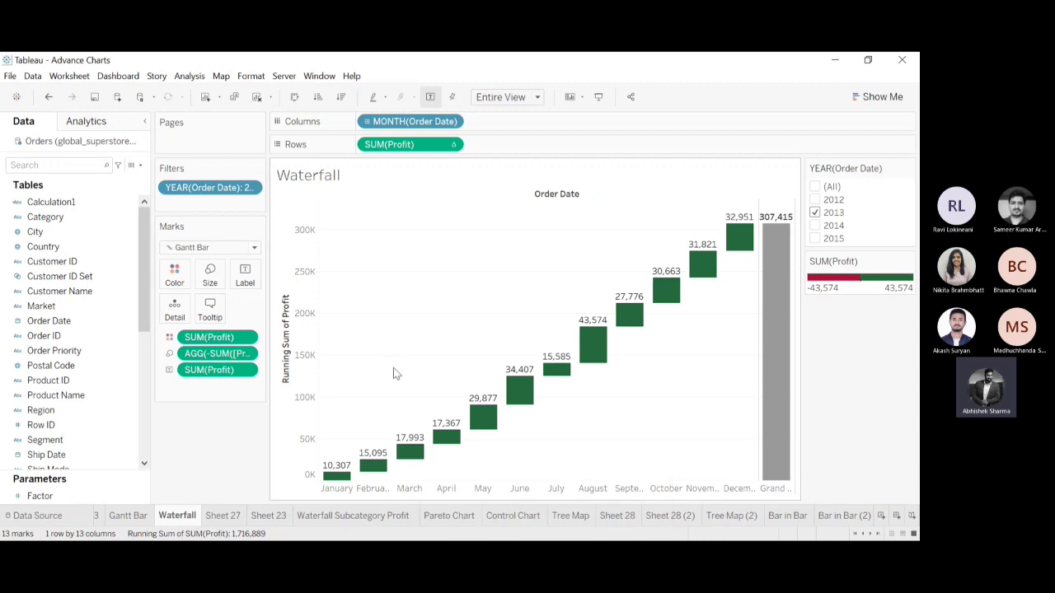
Exclude the months March through December from the Waterfall chart.
{"action": "left_click_drag", "start_coordinate": [393, 373], "coordinate": [721, 277]}
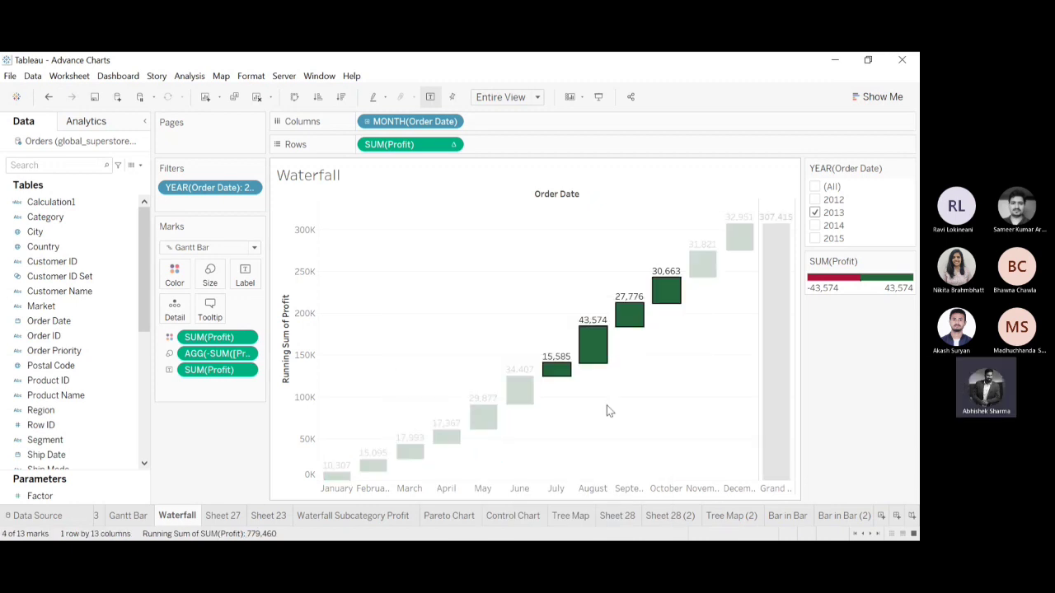
{"action": "left_click_drag", "start_coordinate": [403, 471], "coordinate": [744, 216]}
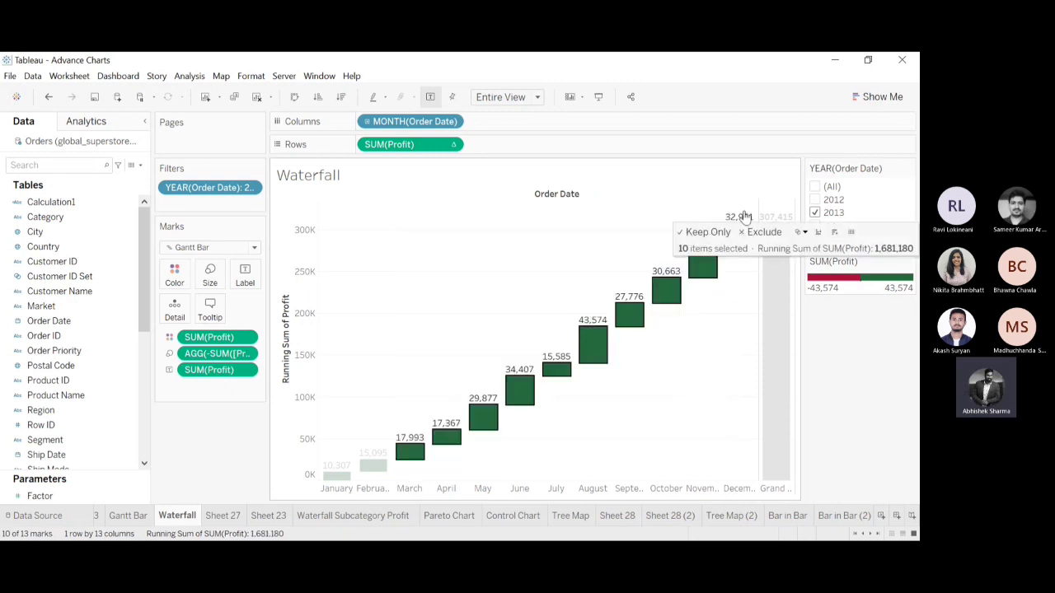
{"action": "left_click", "coordinate": [758, 232]}
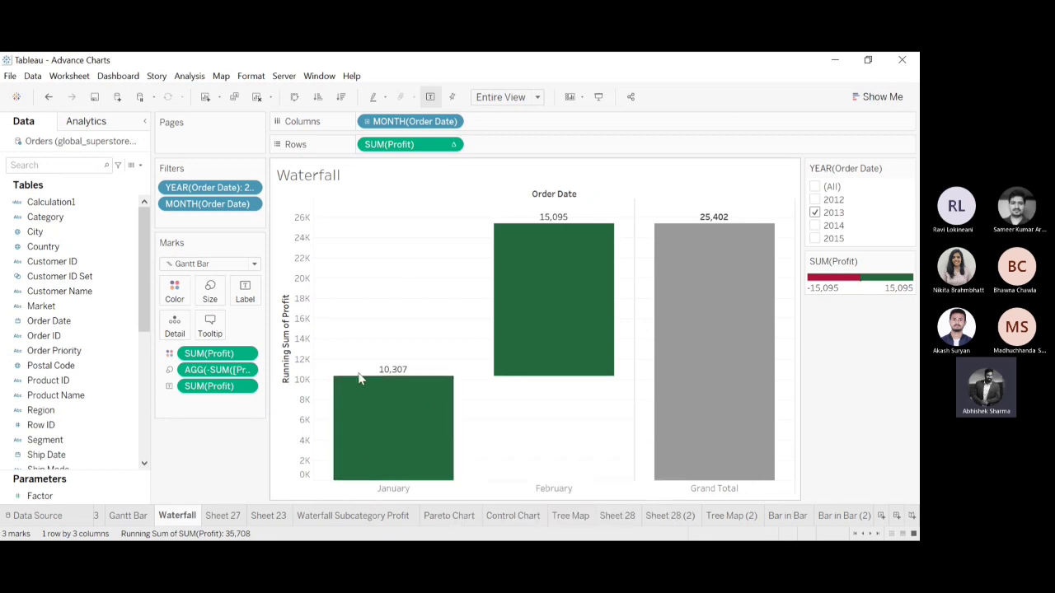
Compare the January, February and Grand Total bars, selecting both months to examine their running sum of Profit, and clear the selection.
{"action": "mouse_move", "coordinate": [566, 243]}
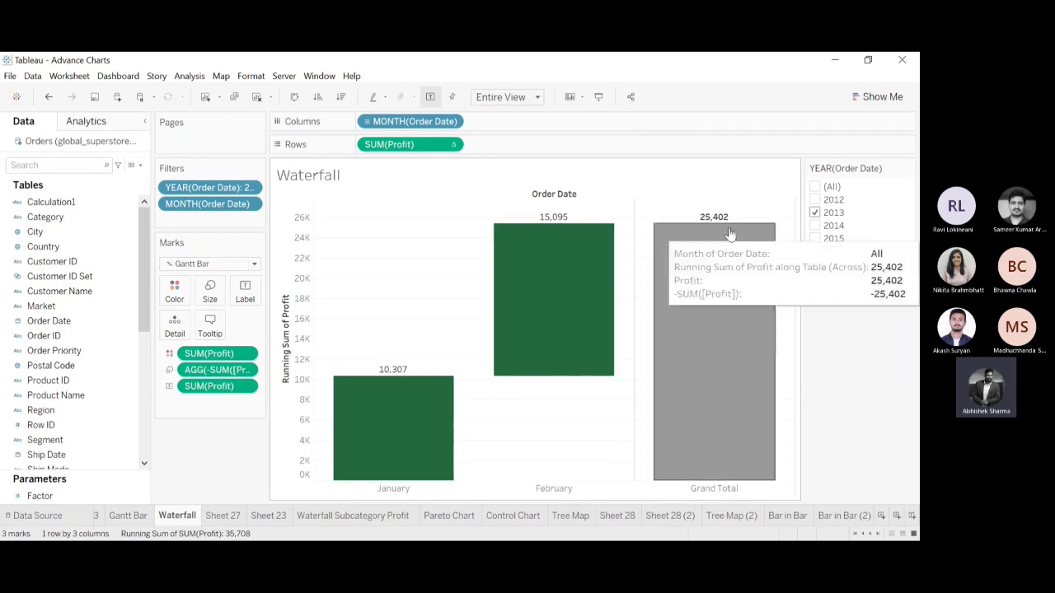
{"action": "mouse_move", "coordinate": [723, 226]}
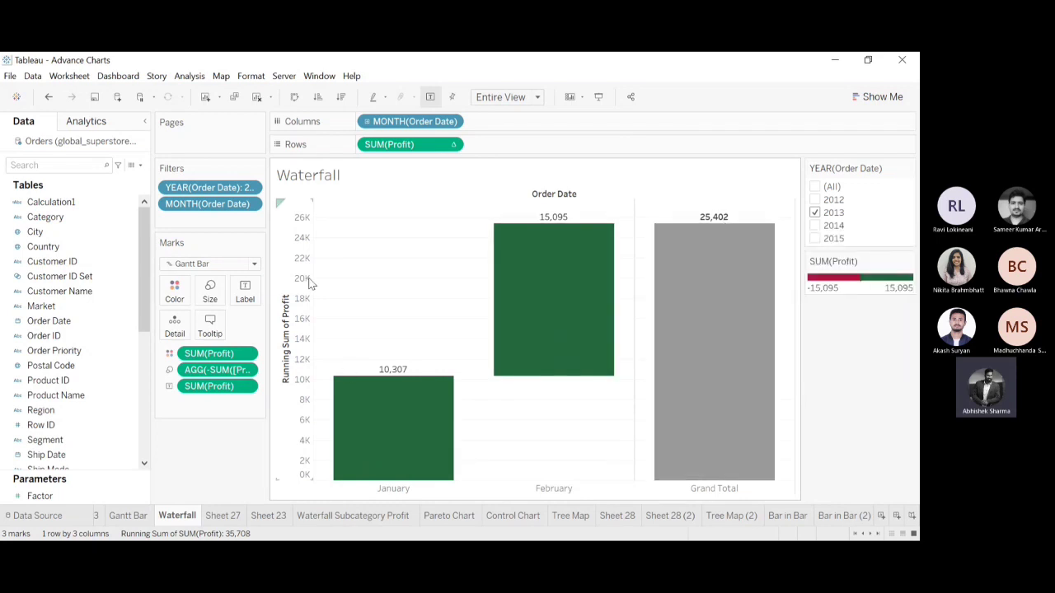
{"action": "left_click_drag", "start_coordinate": [324, 253], "coordinate": [544, 465]}
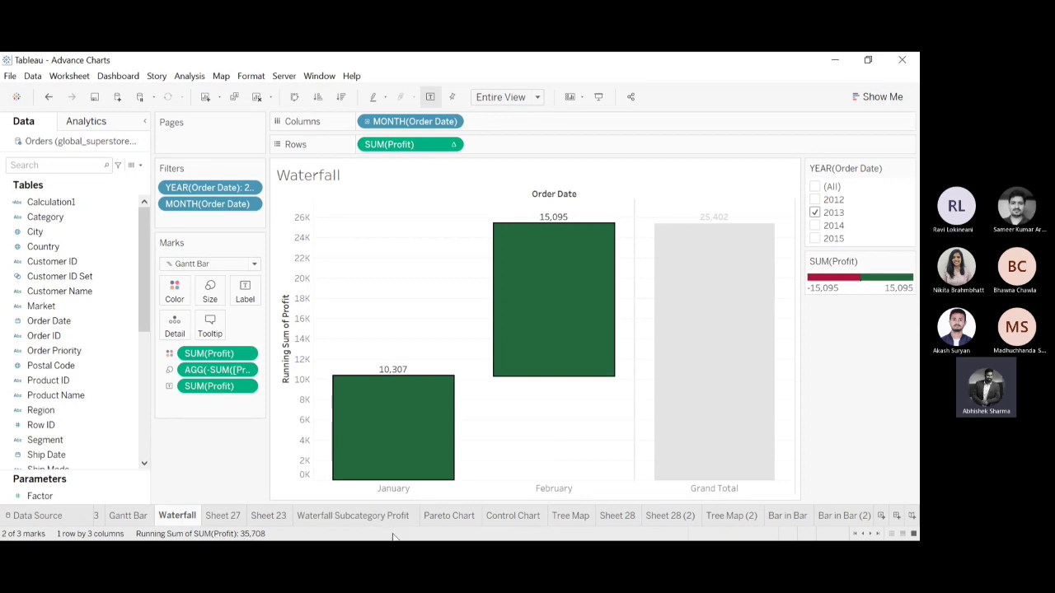
{"action": "left_click", "coordinate": [491, 472]}
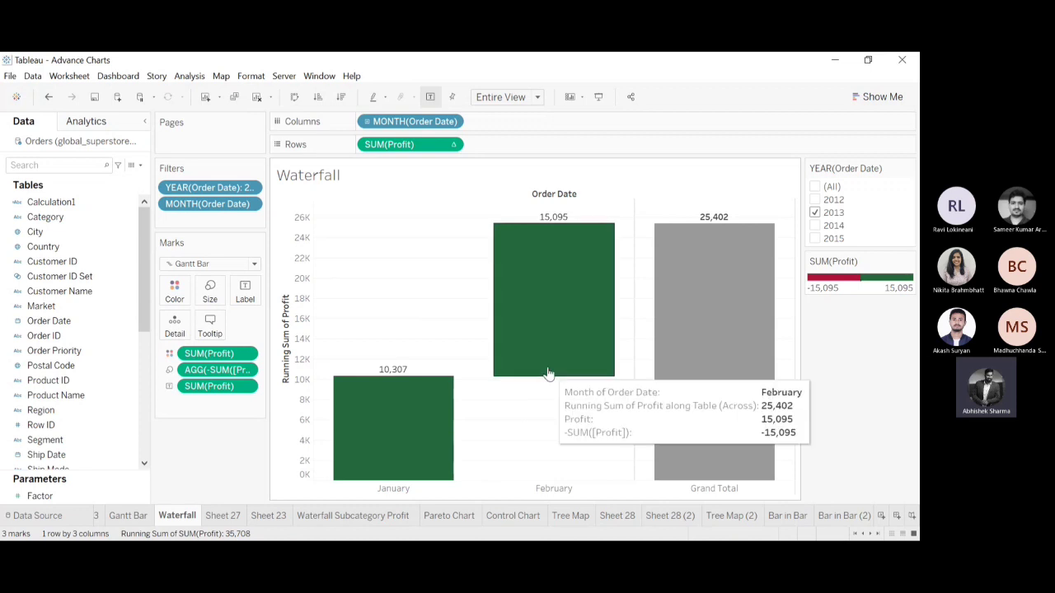
{"action": "mouse_move", "coordinate": [398, 384]}
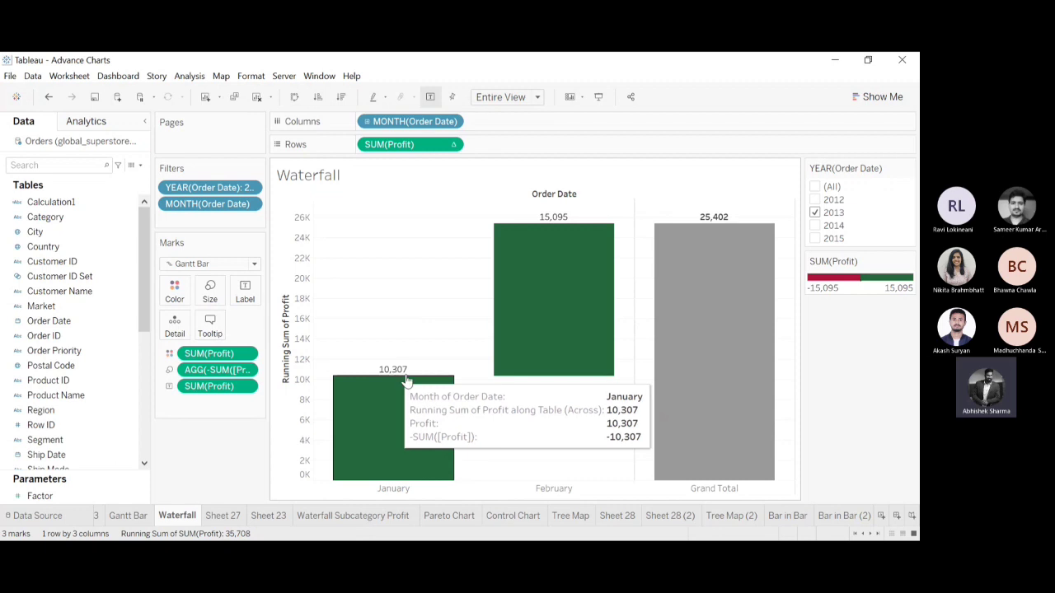
{"action": "mouse_move", "coordinate": [584, 266]}
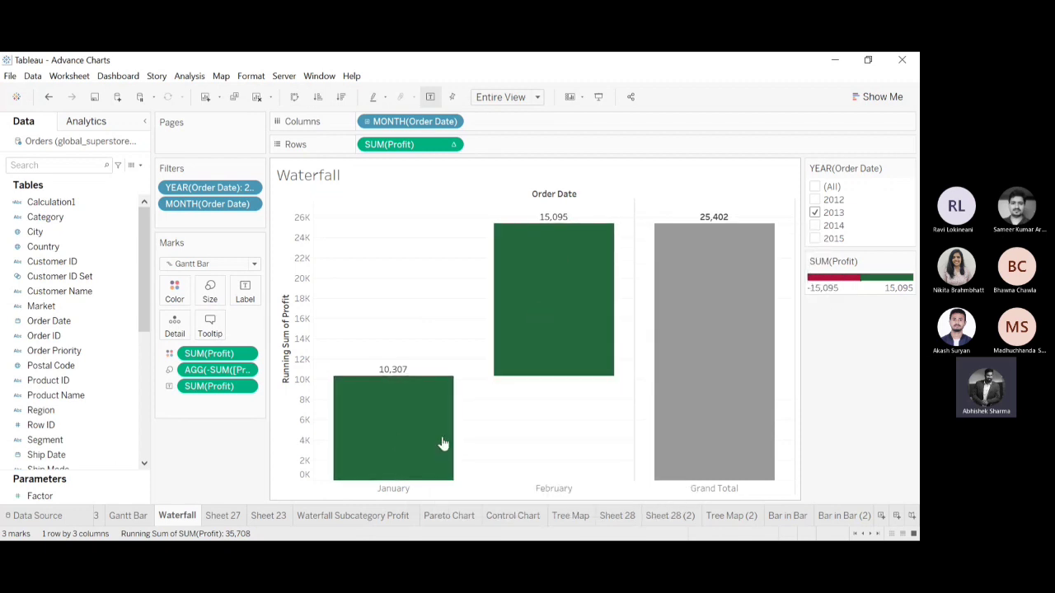
{"action": "mouse_move", "coordinate": [564, 321]}
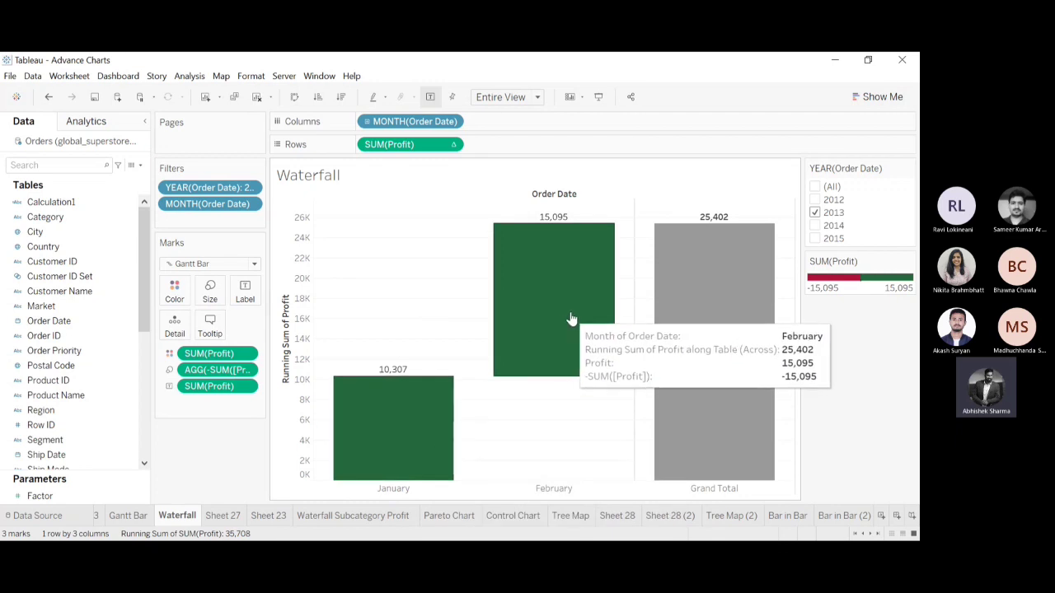
{"action": "left_click_drag", "start_coordinate": [392, 291], "coordinate": [577, 425]}
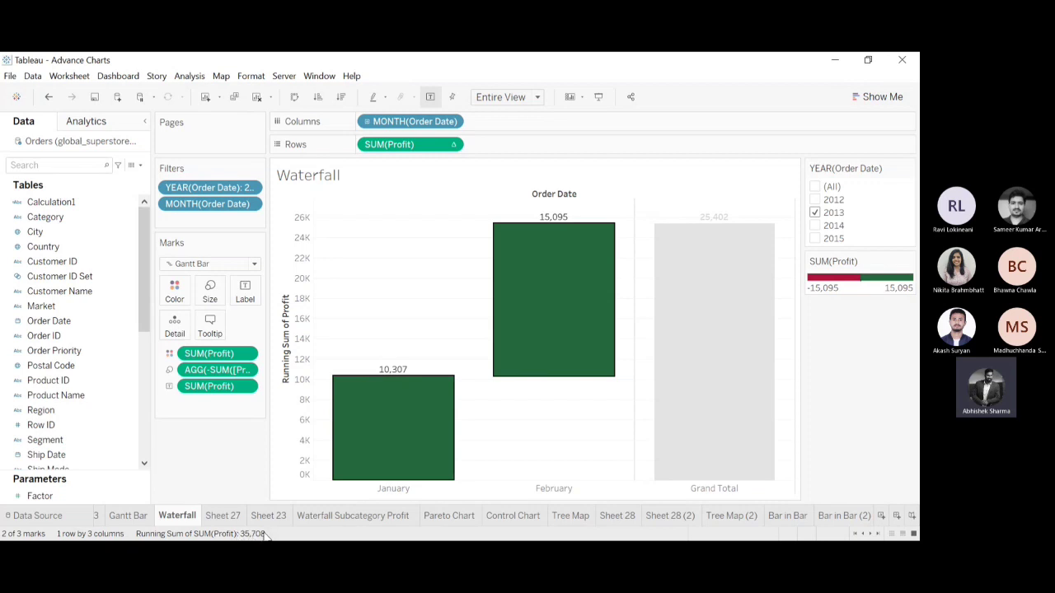
{"action": "left_click", "coordinate": [404, 264]}
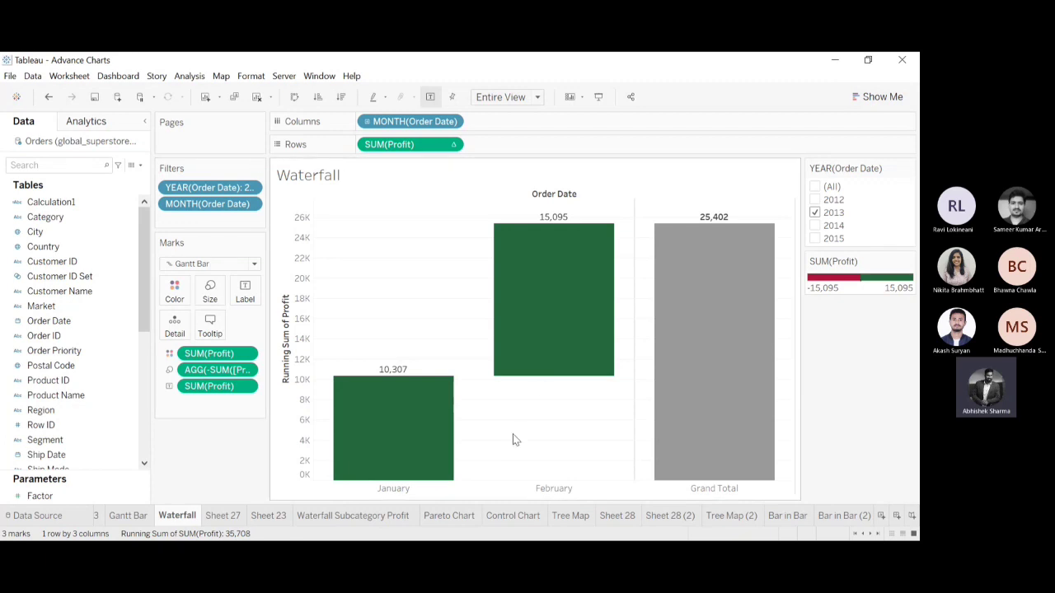
Show the month filter, include March and April in the Waterfall chart again, and remove the month filter from the sheet.
{"action": "left_click", "coordinate": [251, 206]}
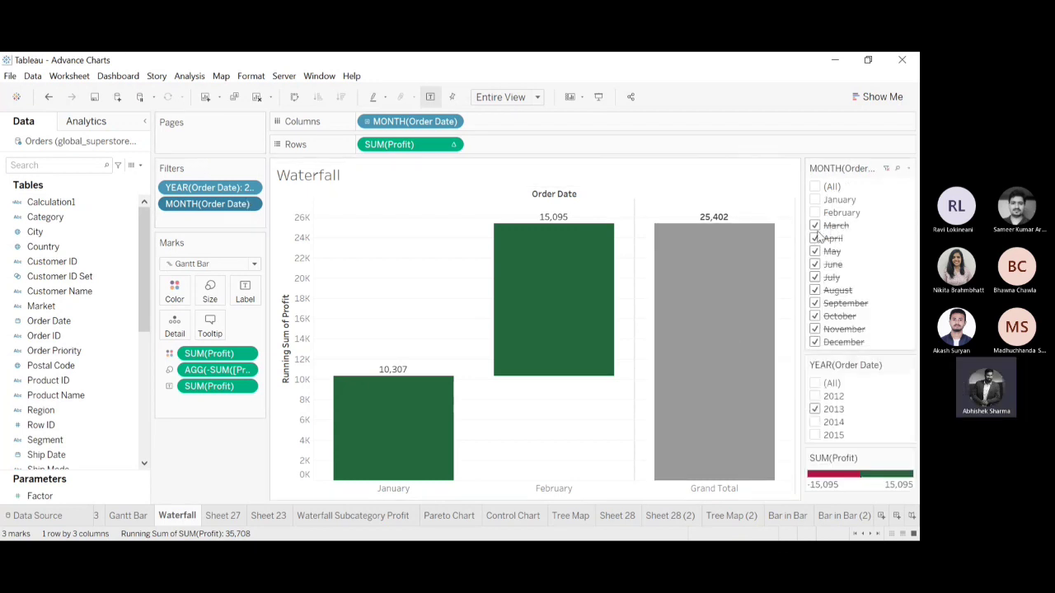
{"action": "left_click", "coordinate": [816, 226]}
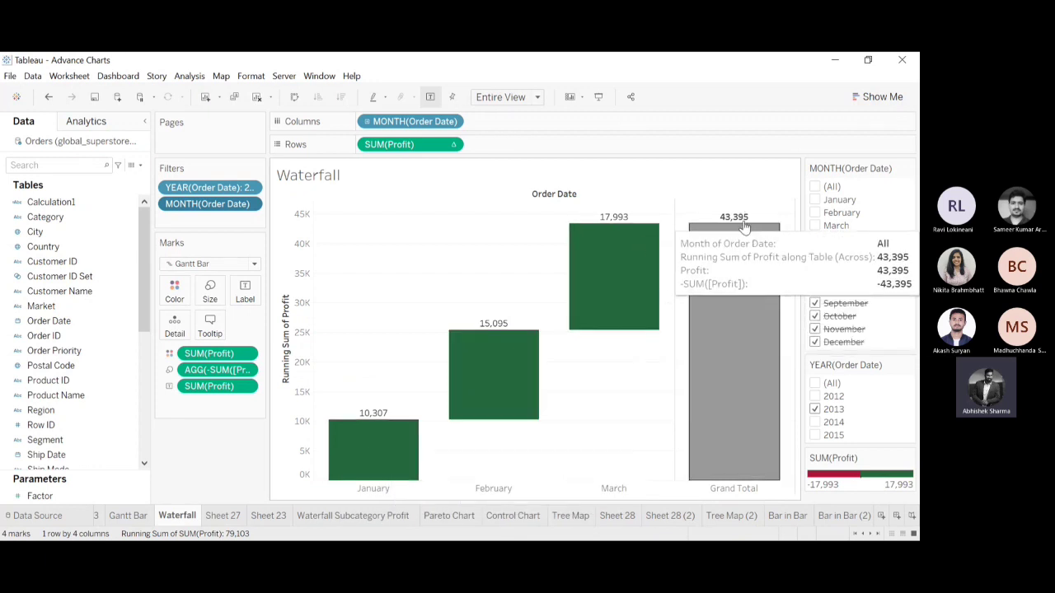
{"action": "left_click", "coordinate": [814, 238]}
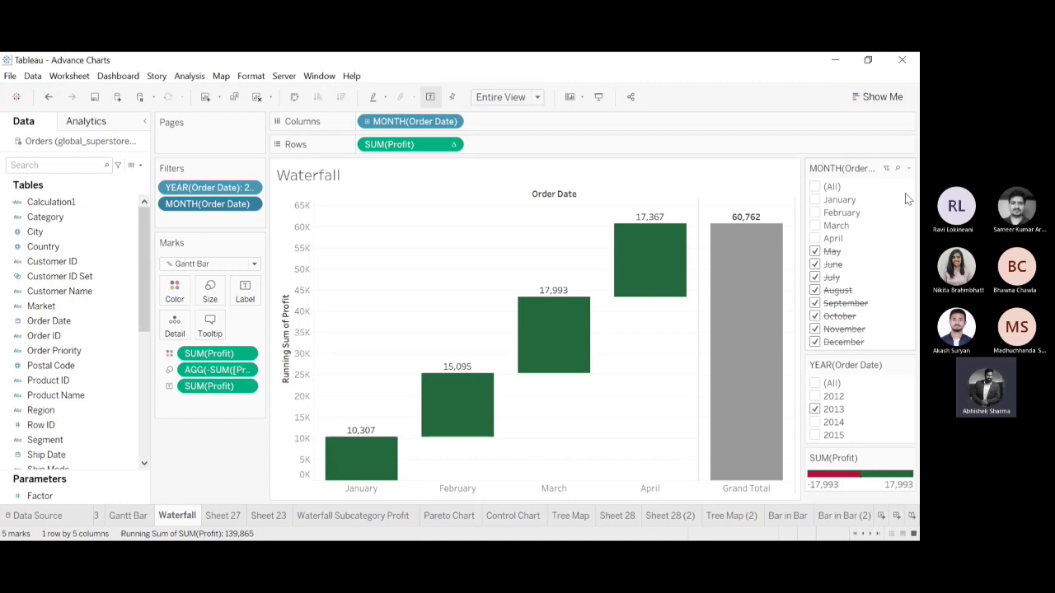
{"action": "left_click_drag", "start_coordinate": [212, 203], "coordinate": [295, 60]}
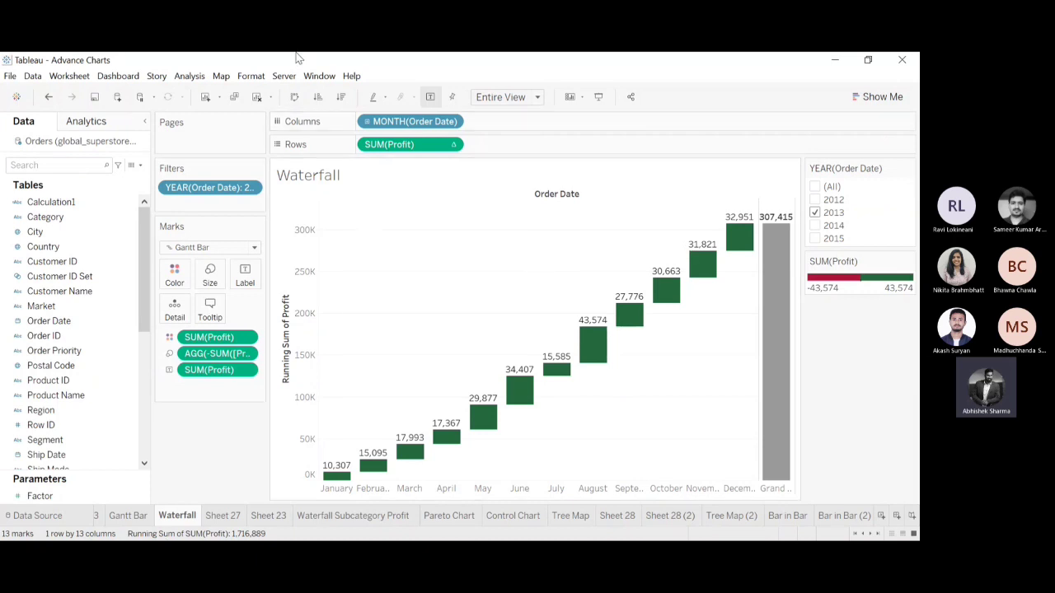
Create a new worksheet and place Order Date on Columns, keeping only its month level.
{"action": "left_click", "coordinate": [204, 99]}
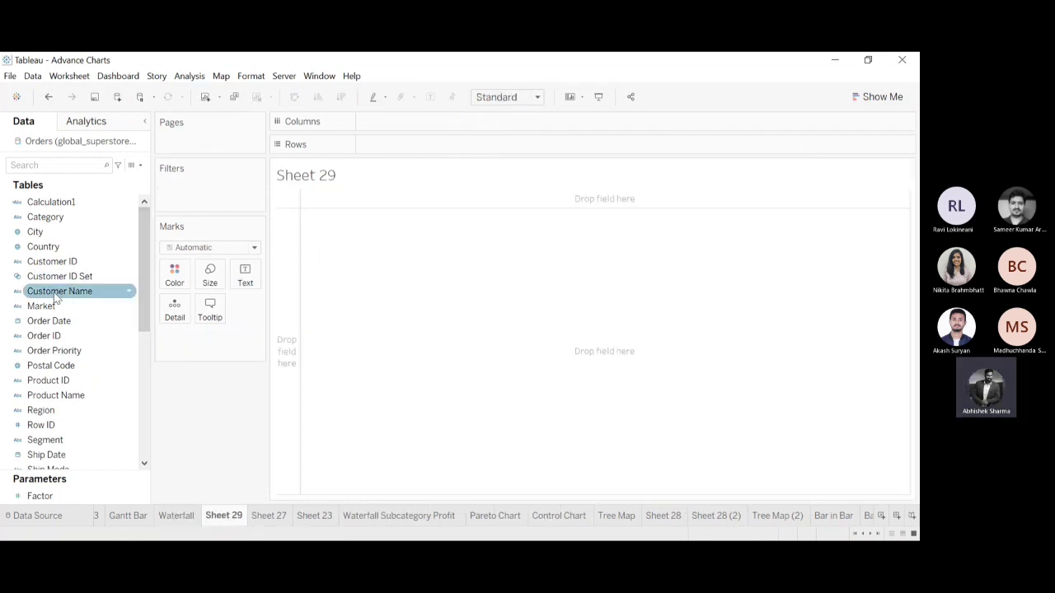
{"action": "left_click_drag", "start_coordinate": [115, 321], "coordinate": [389, 123]}
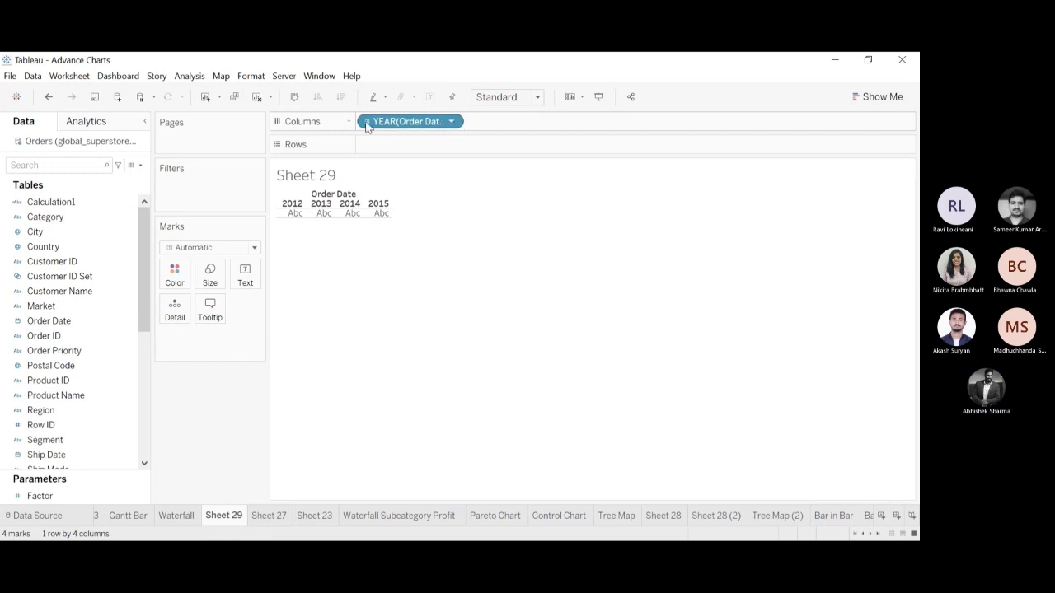
{"action": "left_click", "coordinate": [367, 121]}
{"action": "left_click", "coordinate": [475, 122]}
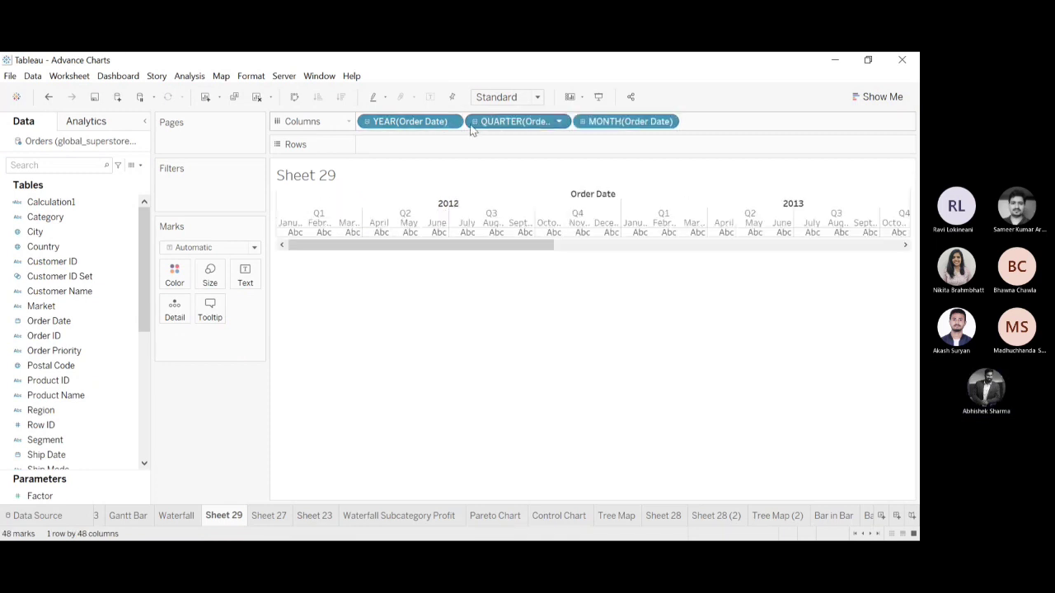
{"action": "left_click_drag", "start_coordinate": [377, 123], "coordinate": [359, 54]}
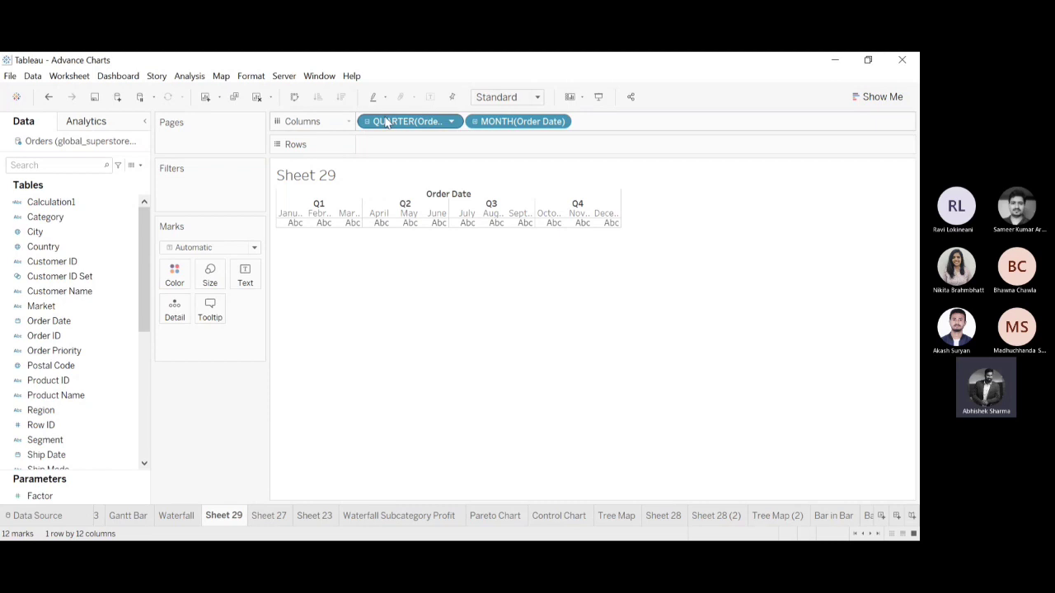
{"action": "left_click_drag", "start_coordinate": [387, 122], "coordinate": [367, 59]}
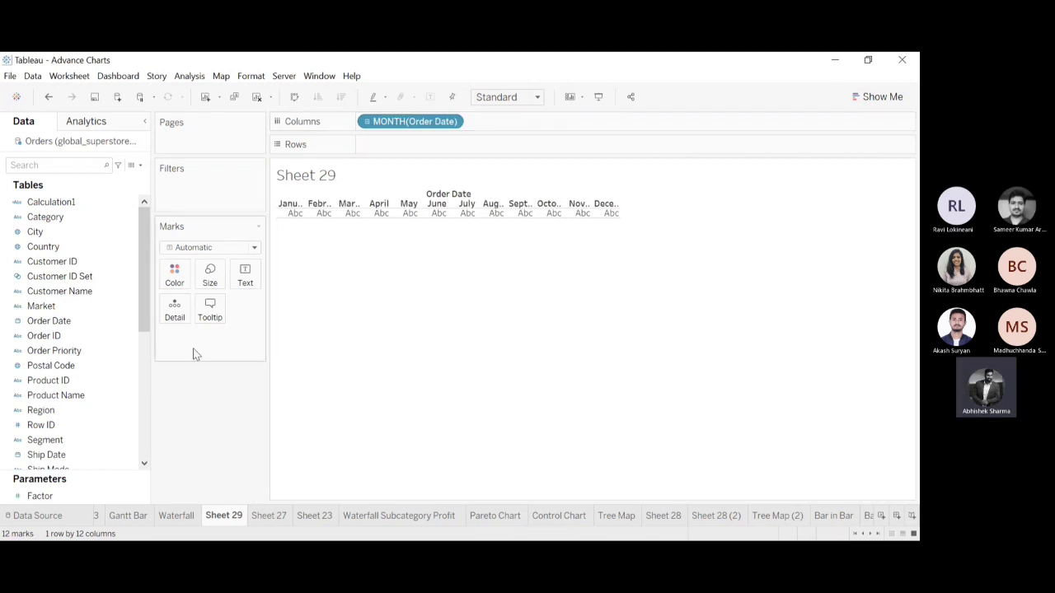
Plot Profit on Rows of the new sheet and change the mark type to Gantt Bar.
{"action": "left_click_drag", "start_coordinate": [144, 272], "coordinate": [155, 386]}
{"action": "left_click", "coordinate": [49, 329]}
{"action": "left_click_drag", "start_coordinate": [41, 337], "coordinate": [388, 143]}
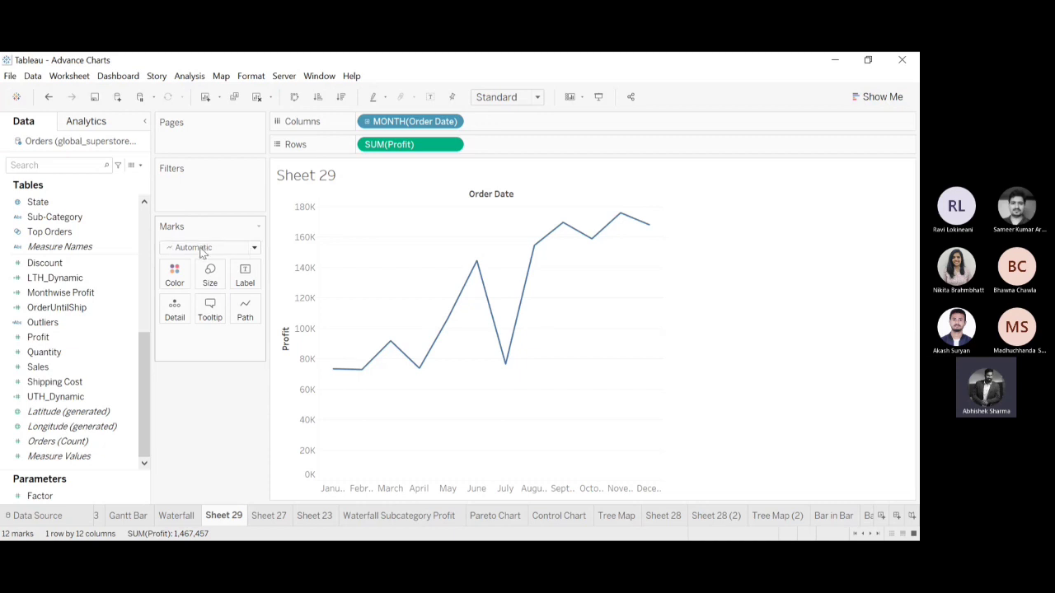
{"action": "left_click", "coordinate": [188, 407]}
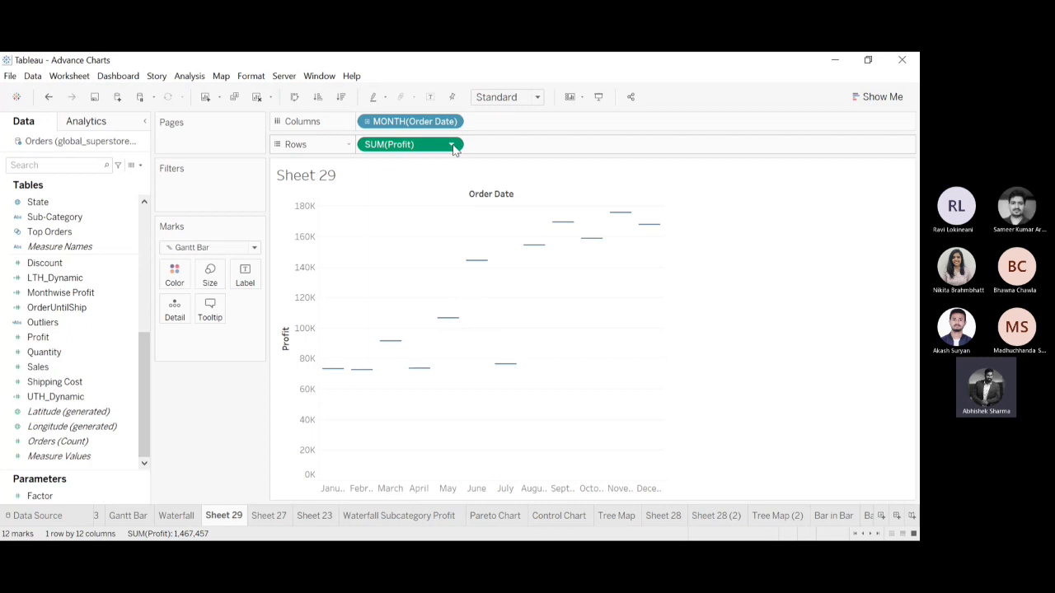
Apply a Running Total calculation to the Profit on Rows and add row grand totals.
{"action": "left_click", "coordinate": [554, 380]}
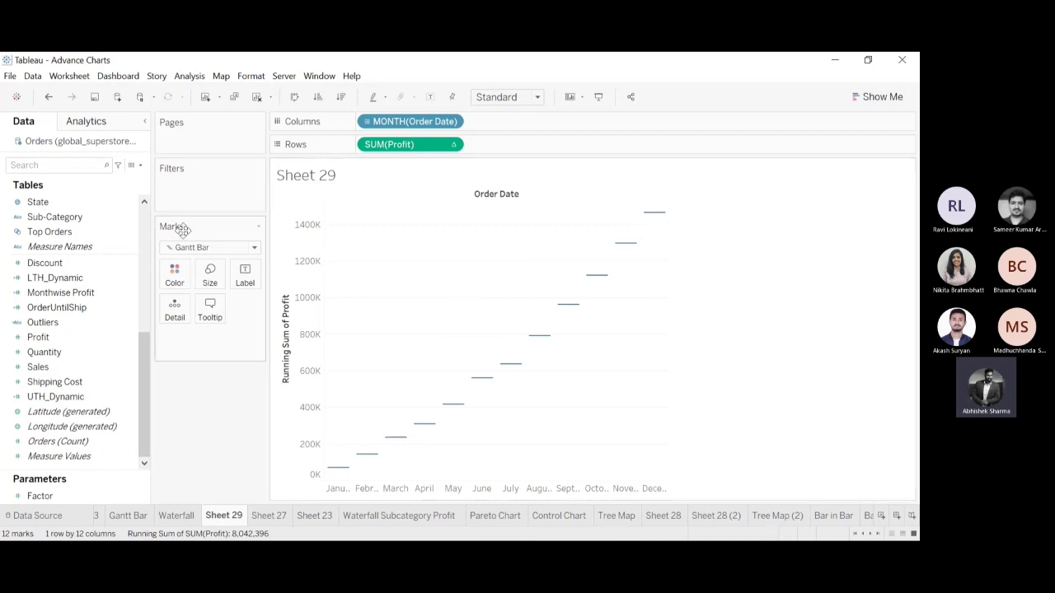
{"action": "left_click", "coordinate": [189, 76]}
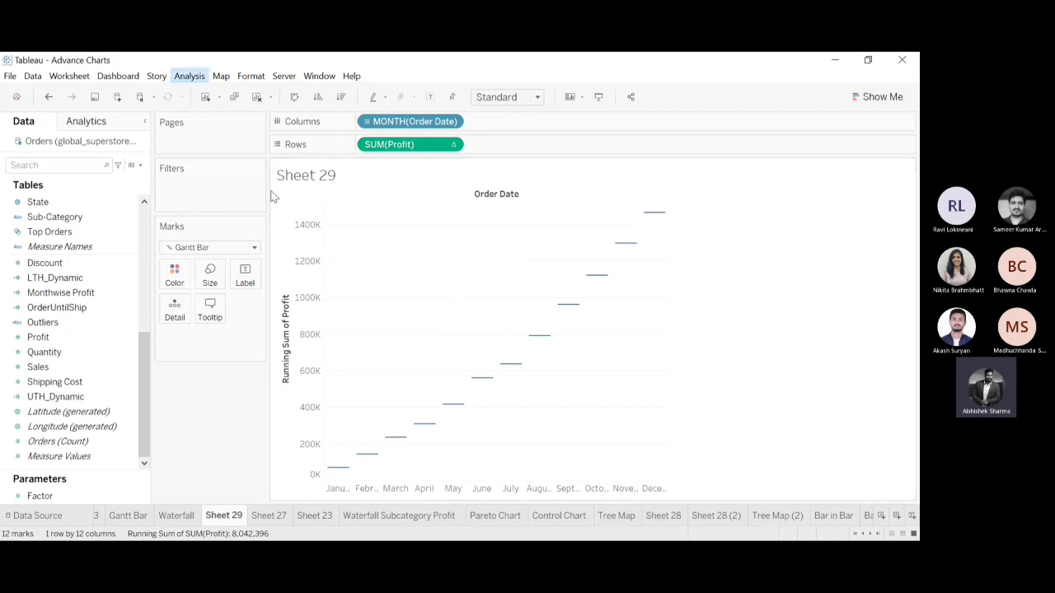
{"action": "left_click", "coordinate": [476, 211]}
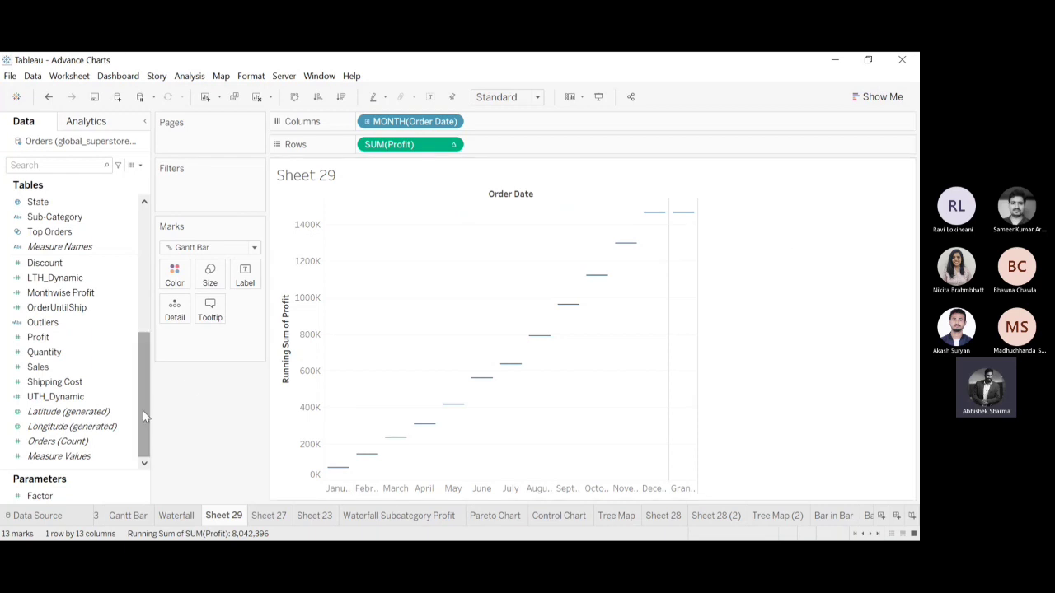
Filter the new sheet by years of Order Date, keeping only 2014, and show that filter.
{"action": "scroll", "coordinate": [140, 411], "scroll_direction": "up", "scroll_amount": 7}
{"action": "left_click", "coordinate": [29, 350]}
{"action": "left_click_drag", "start_coordinate": [43, 321], "coordinate": [187, 195]}
{"action": "left_click", "coordinate": [413, 217]}
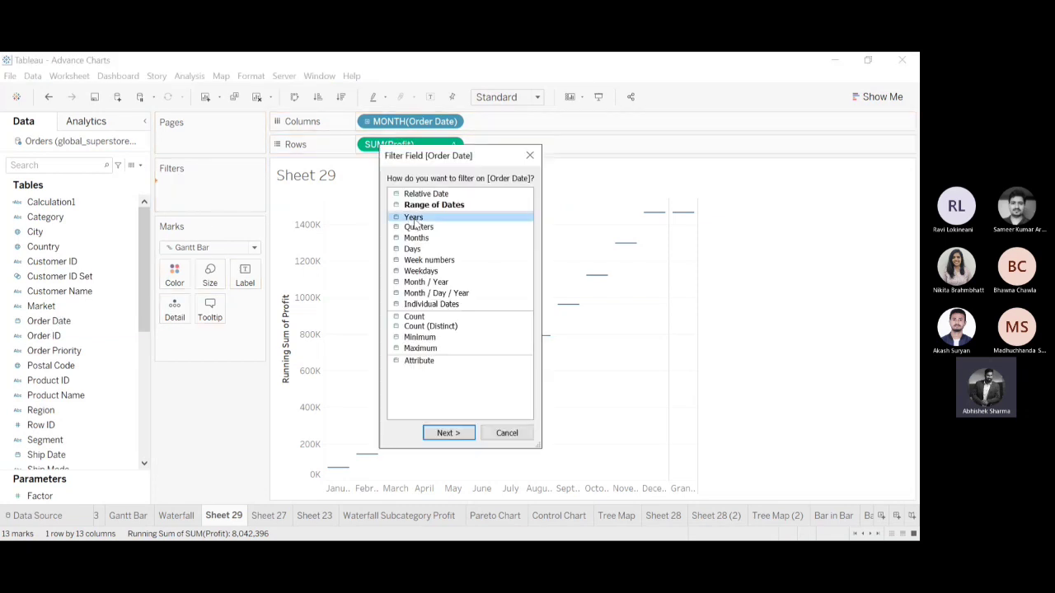
{"action": "left_click", "coordinate": [446, 433]}
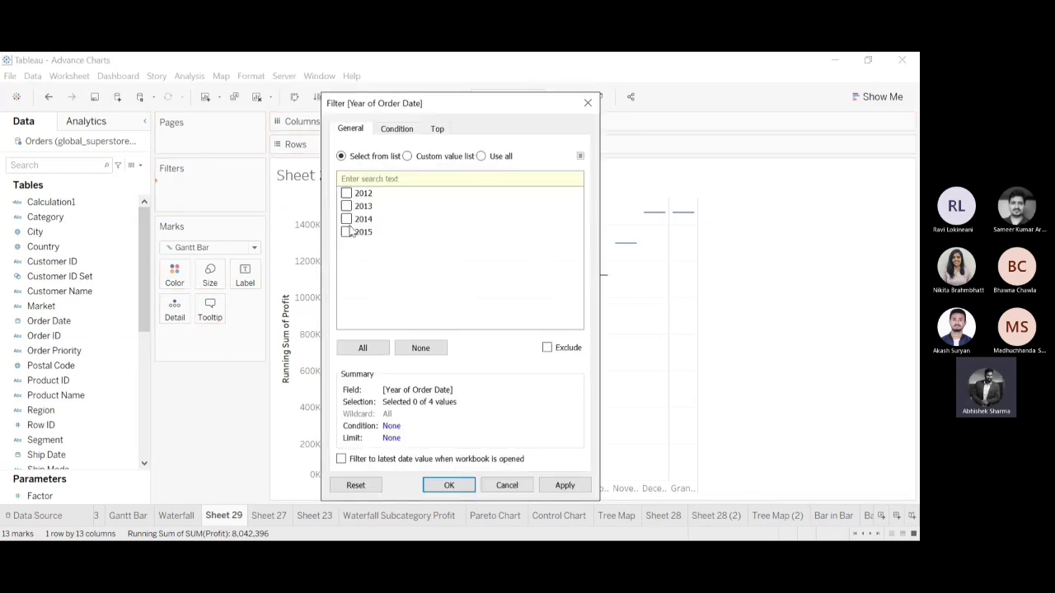
{"action": "left_click", "coordinate": [441, 486]}
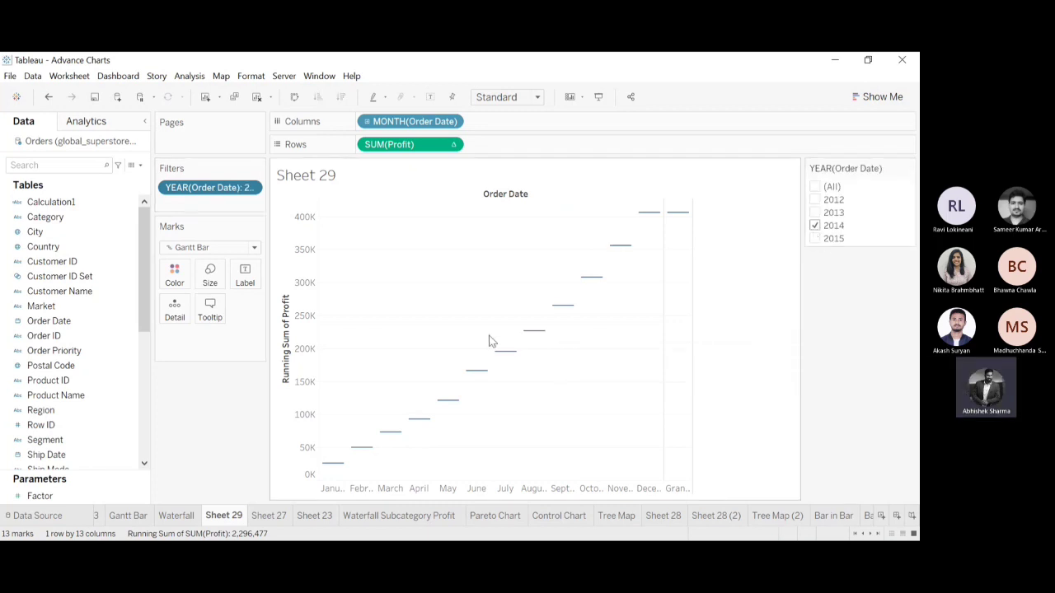
Check the Waterfall sheet for reference, size the new sheet's Gantt bars by Profit and turn on their mark labels.
{"action": "left_click", "coordinate": [176, 516]}
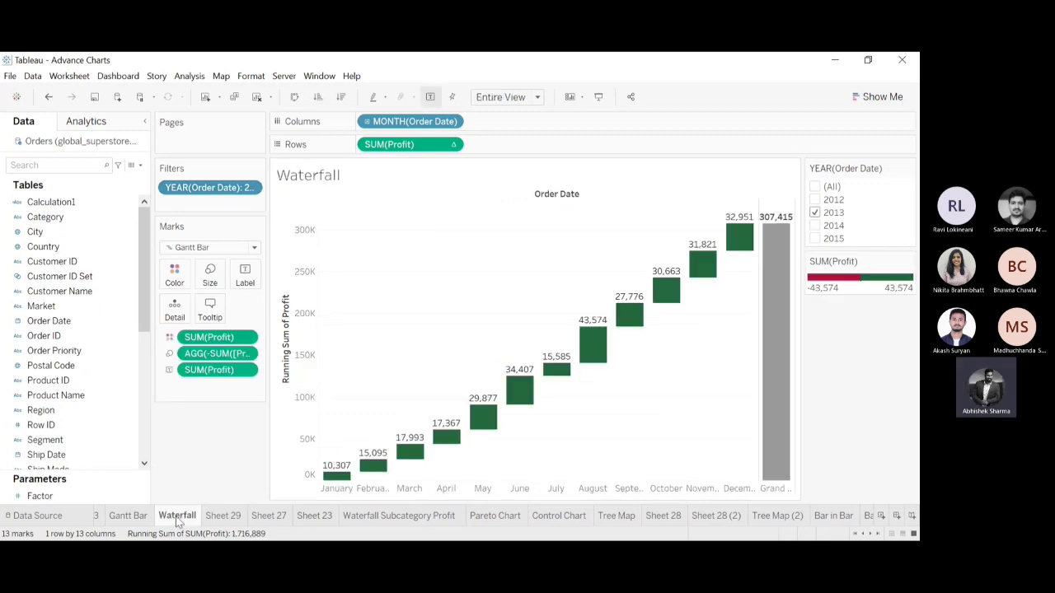
{"action": "left_click", "coordinate": [223, 518]}
{"action": "left_click_drag", "start_coordinate": [144, 302], "coordinate": [144, 431]}
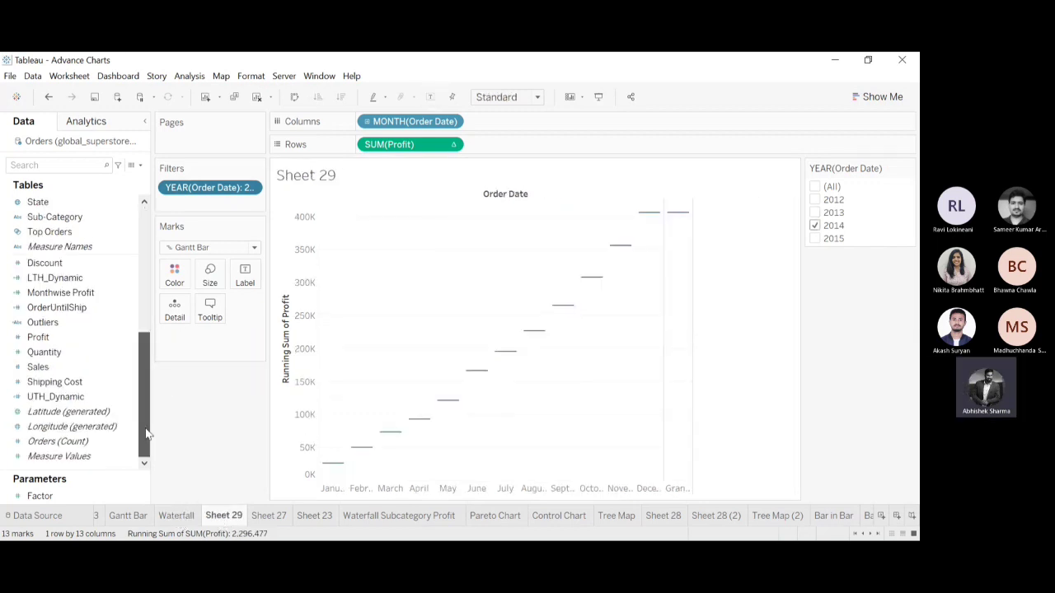
{"action": "left_click", "coordinate": [75, 368]}
{"action": "left_click_drag", "start_coordinate": [39, 337], "coordinate": [211, 280]}
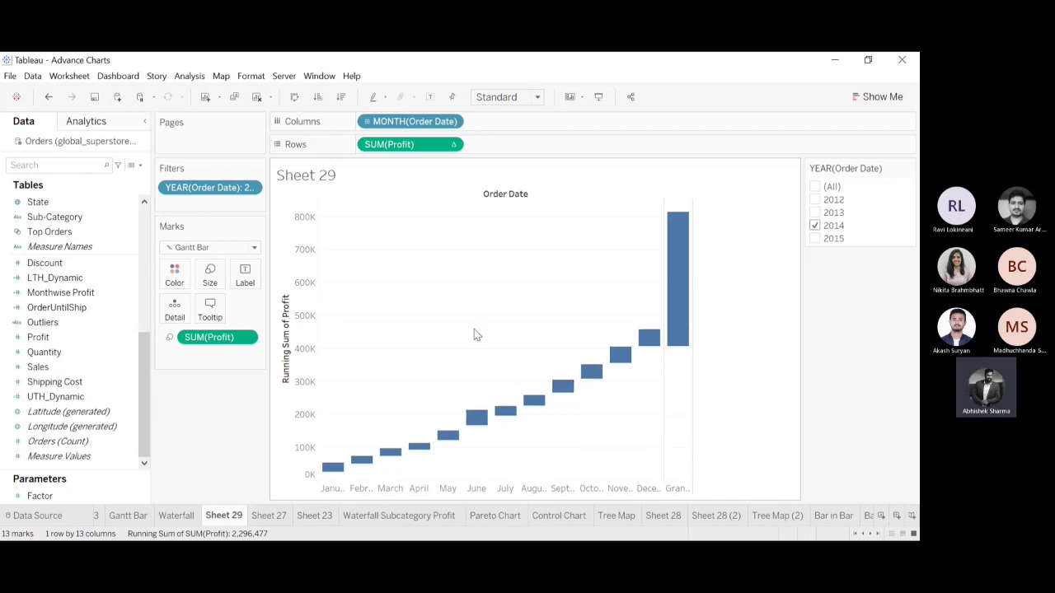
{"action": "left_click", "coordinate": [430, 97]}
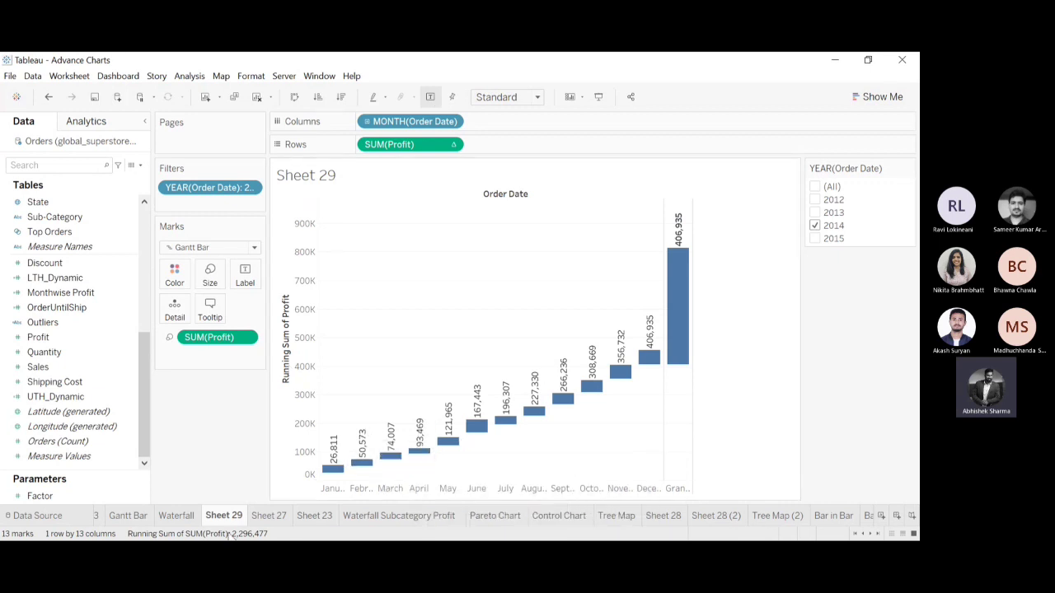
Set the new sheet's year filter to 2013 as on the Waterfall sheet, and examine the January and February bars' combined running sum.
{"action": "left_click", "coordinate": [183, 516]}
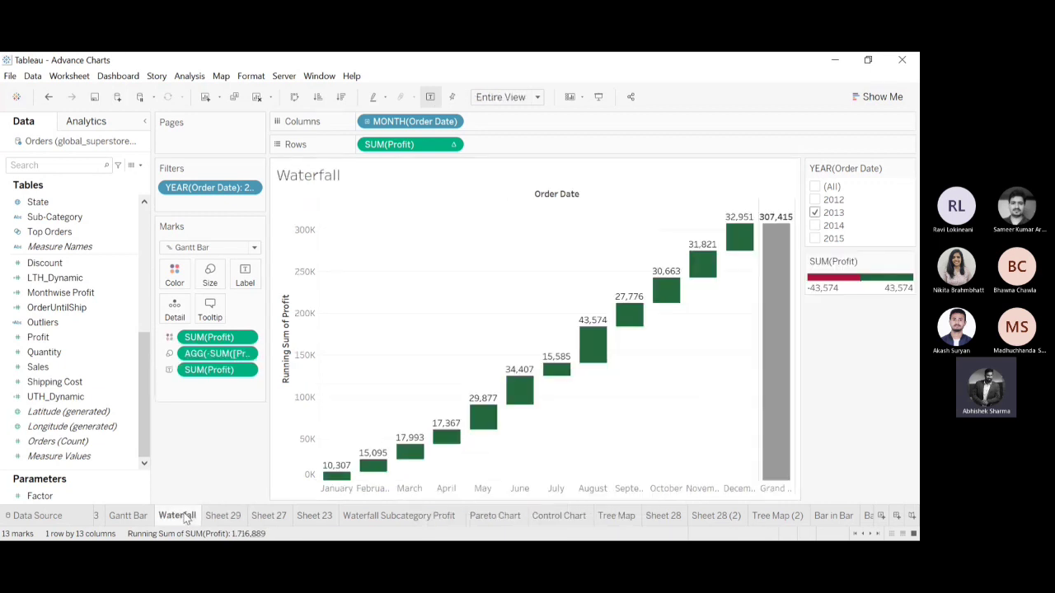
{"action": "left_click", "coordinate": [222, 516]}
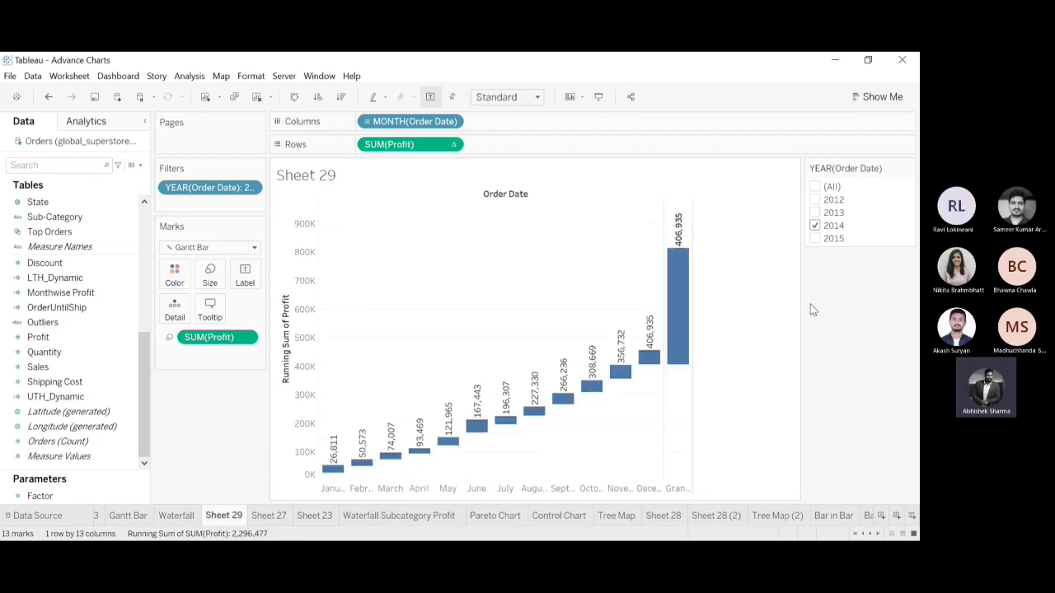
{"action": "left_click", "coordinate": [816, 225]}
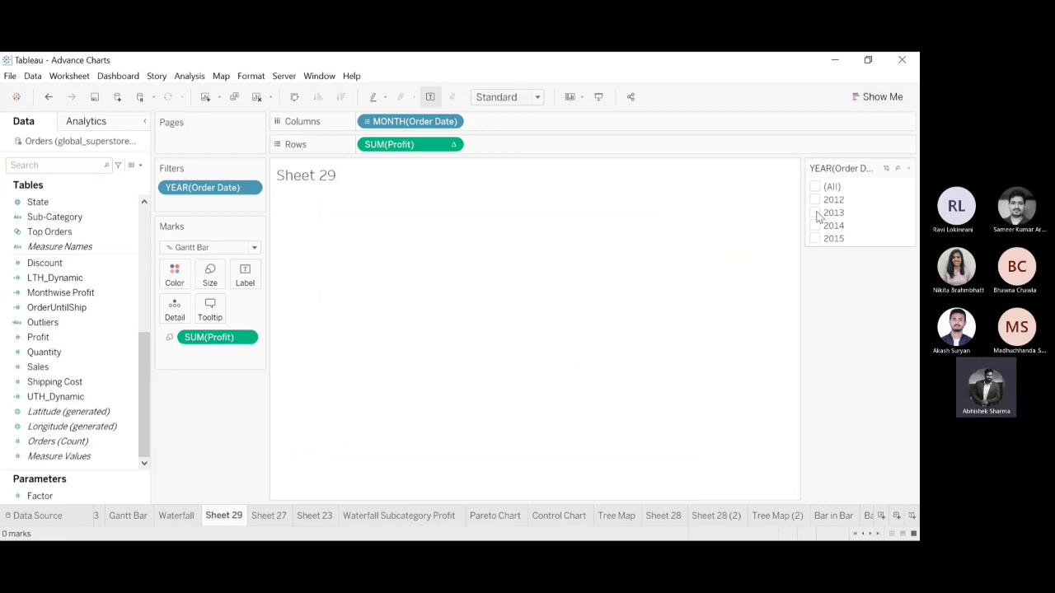
{"action": "left_click", "coordinate": [815, 213]}
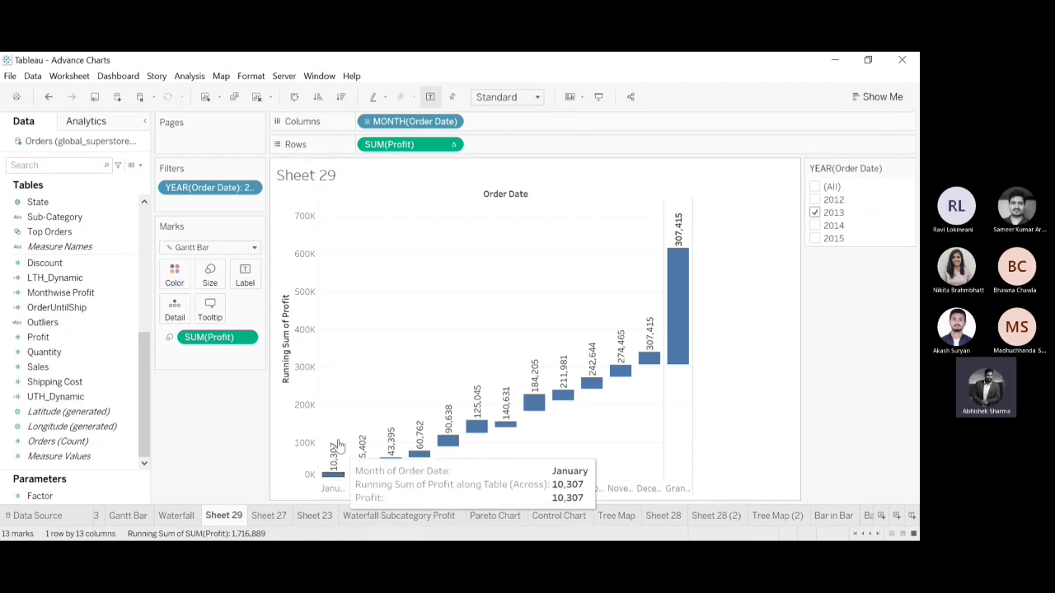
{"action": "left_click_drag", "start_coordinate": [330, 426], "coordinate": [366, 486]}
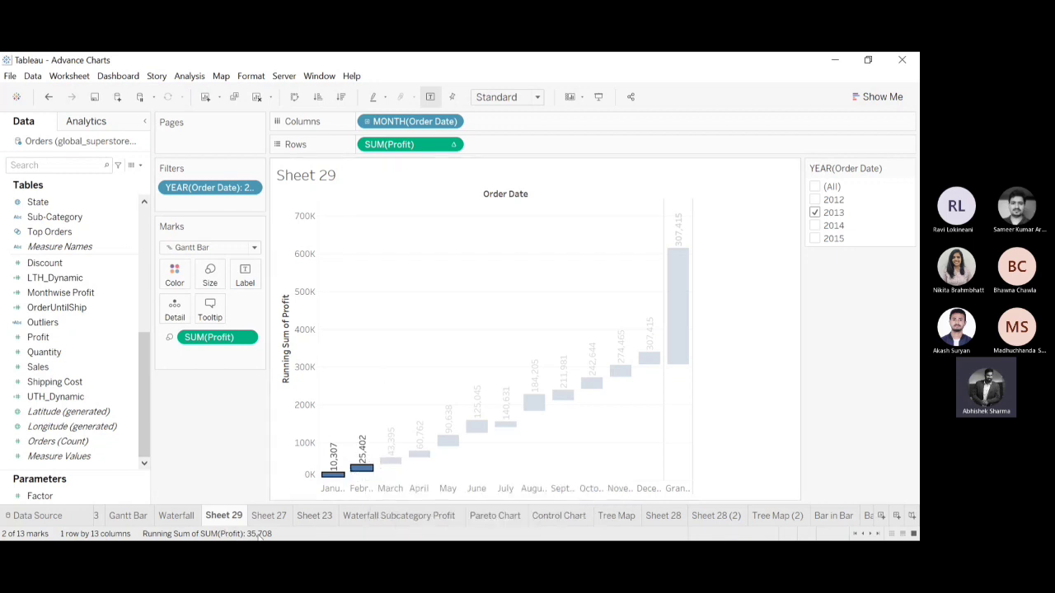
{"action": "left_click", "coordinate": [416, 315]}
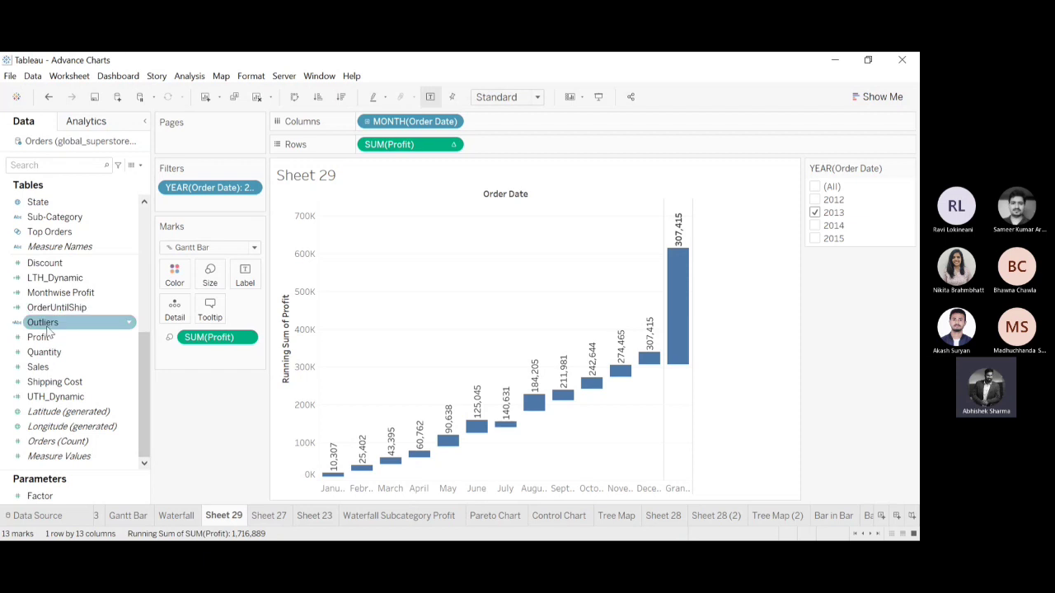
Label the Gantt bars with Profit and select January and February to examine their combined running sum, clearing the selection.
{"action": "left_click_drag", "start_coordinate": [38, 337], "coordinate": [241, 285]}
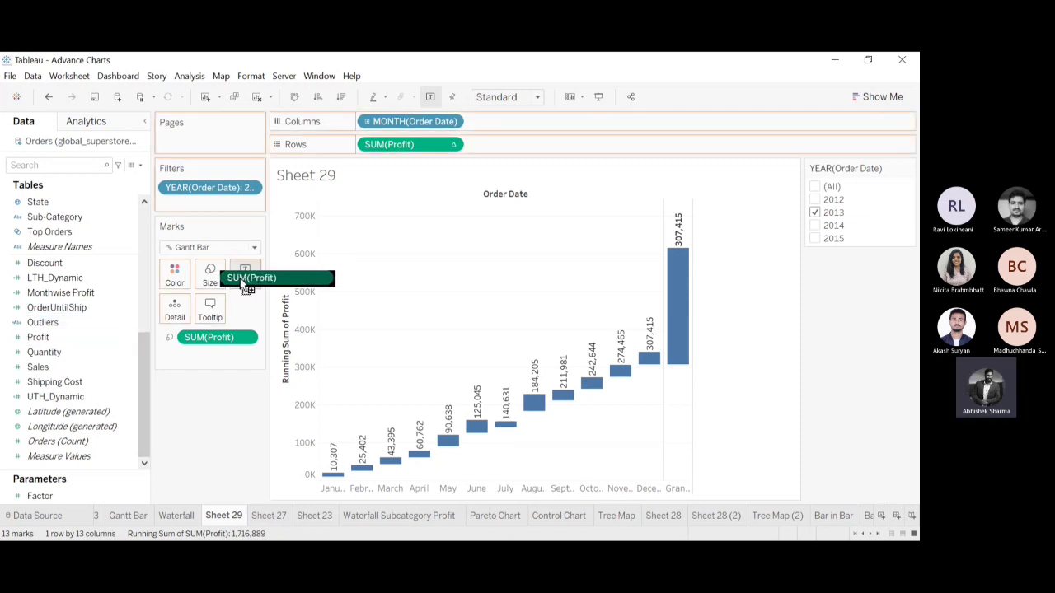
{"action": "left_click_drag", "start_coordinate": [241, 284], "coordinate": [243, 283]}
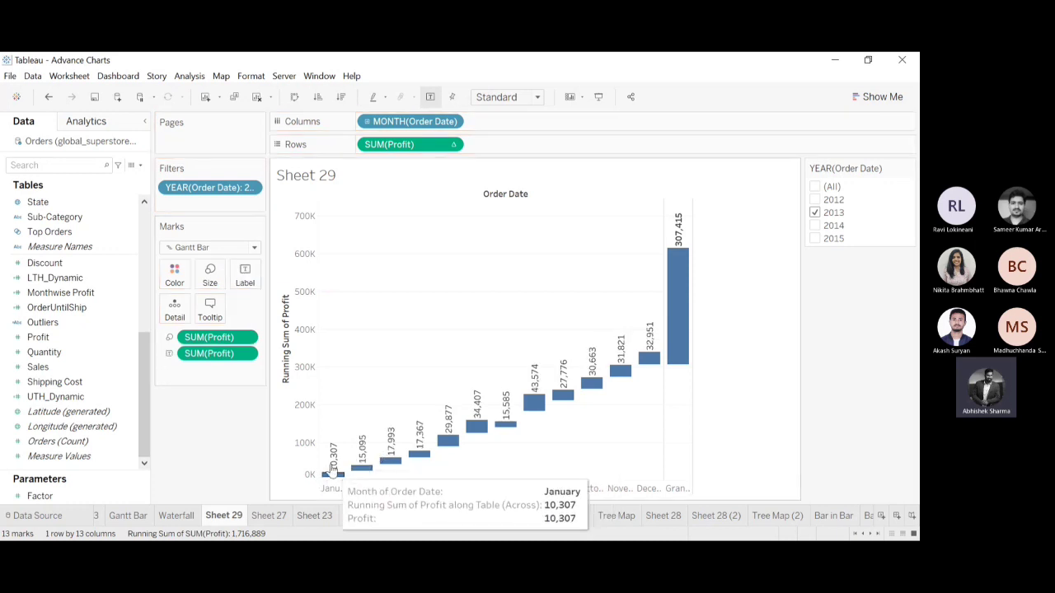
{"action": "left_click_drag", "start_coordinate": [327, 419], "coordinate": [369, 481]}
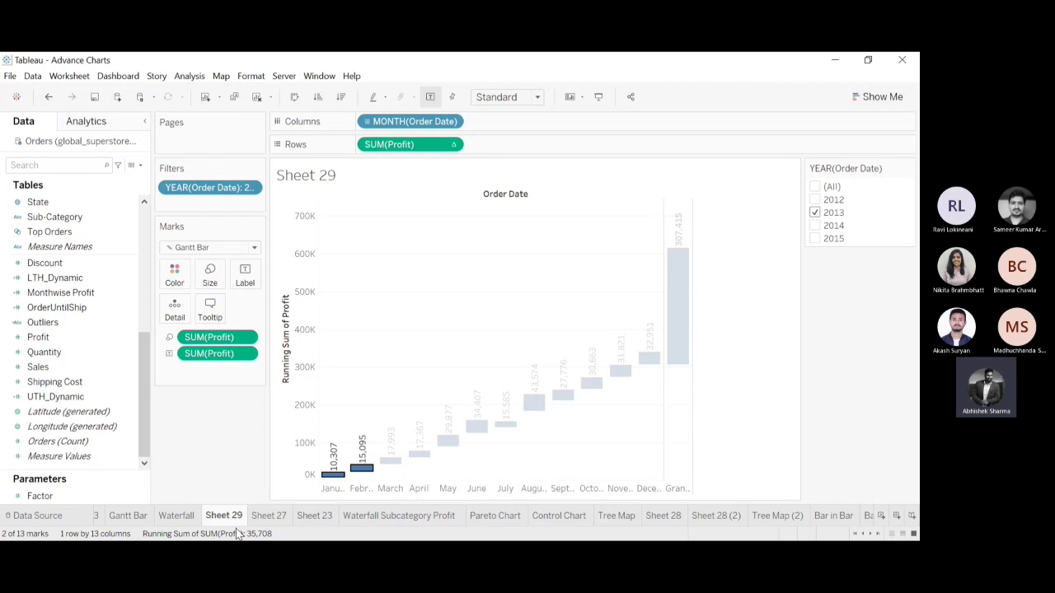
{"action": "left_click", "coordinate": [346, 378]}
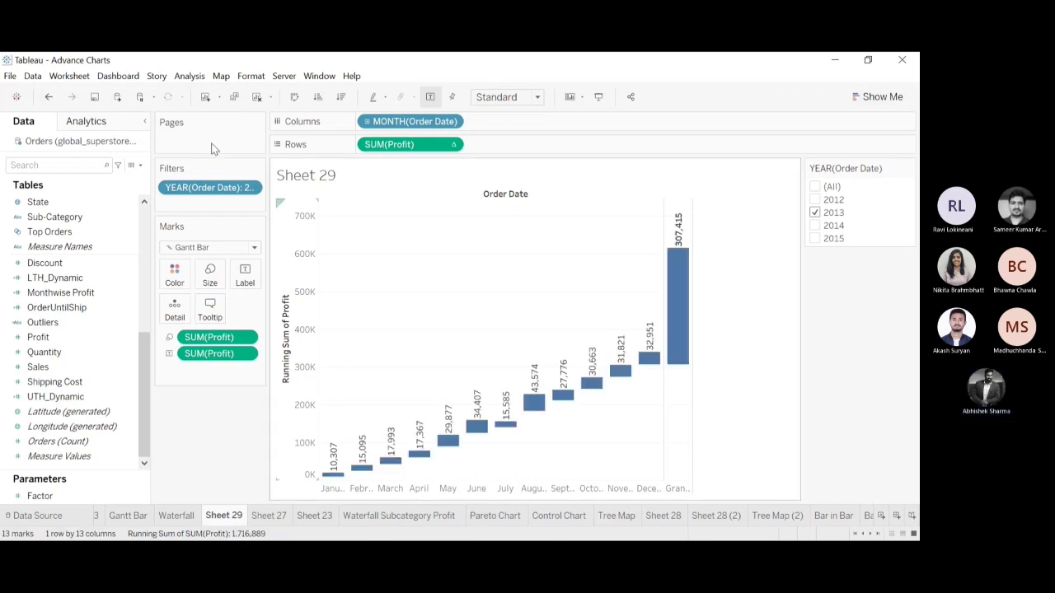
Undo and redo the Profit label to compare the running-sum labels with the monthly Profit labels.
{"action": "left_click", "coordinate": [48, 98]}
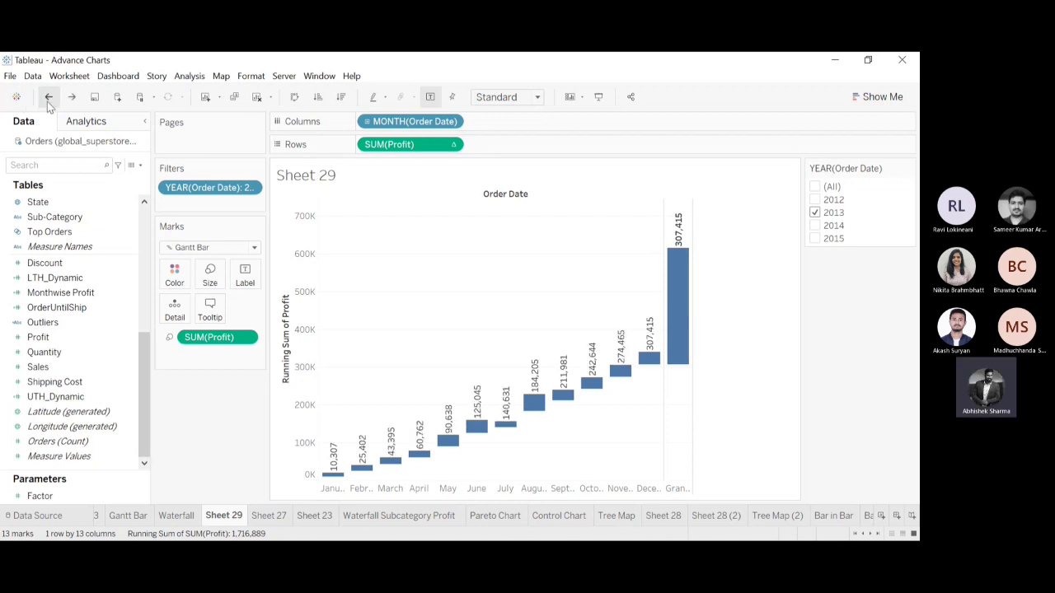
{"action": "left_click", "coordinate": [72, 97]}
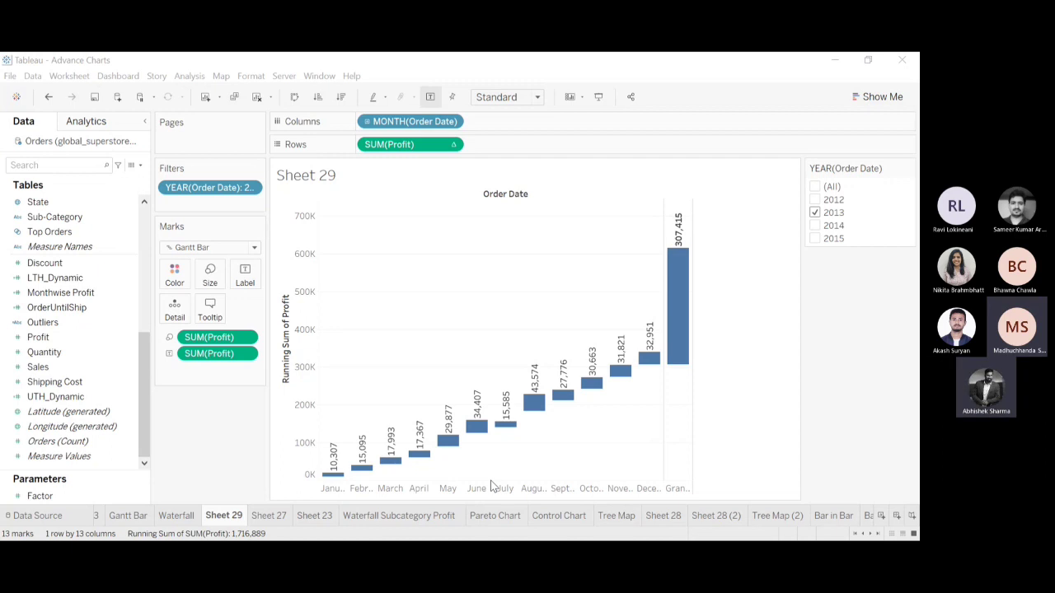
Change the Gantt bars' size calculation to -SUM([Profit]) and compare the chart with the Waterfall sheet.
{"action": "left_click", "coordinate": [845, 66]}
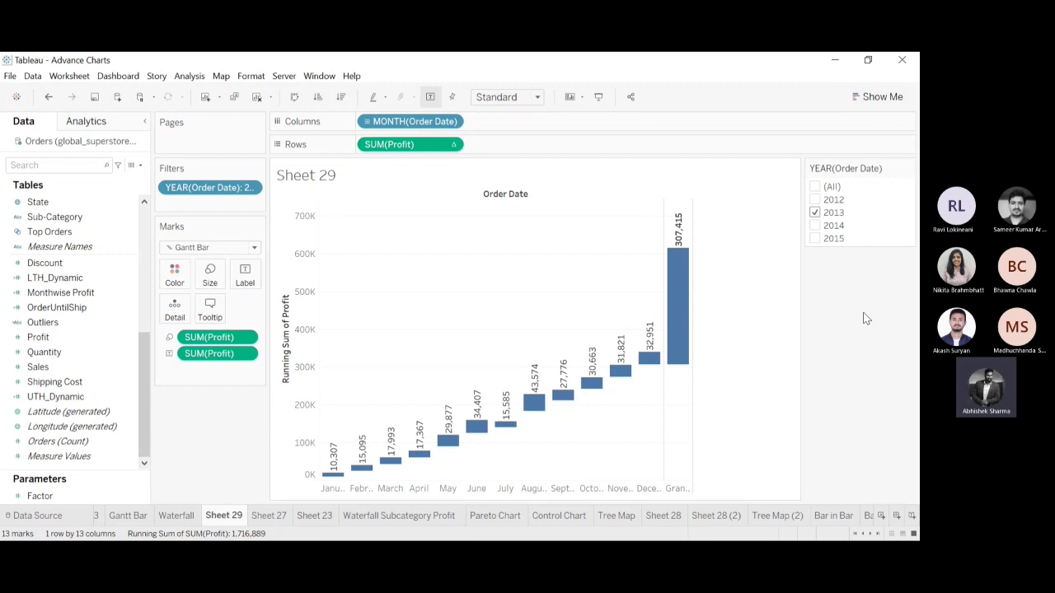
{"action": "double_click", "coordinate": [184, 340]}
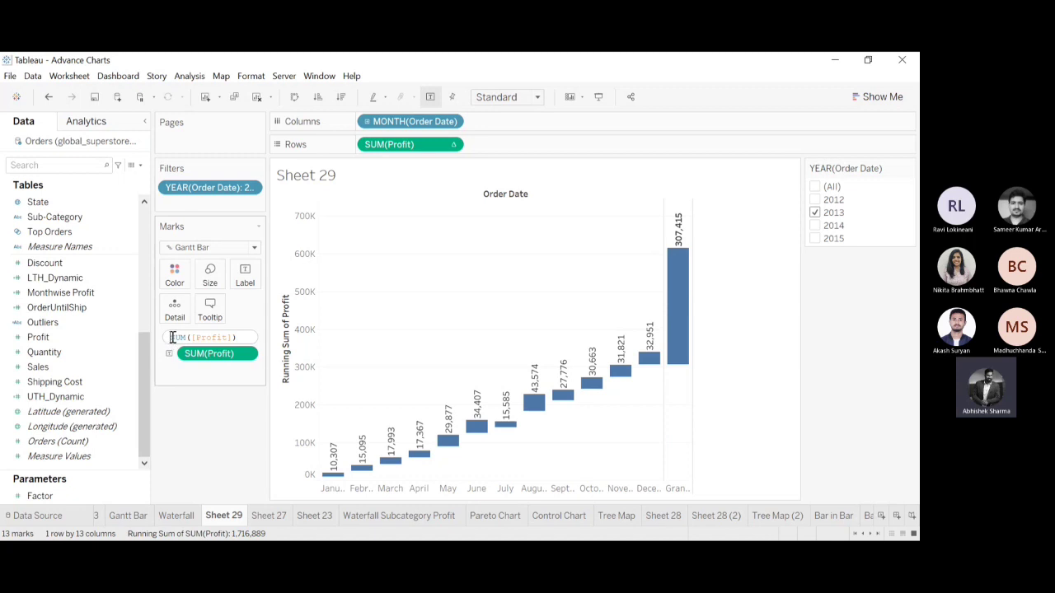
{"action": "left_click", "coordinate": [172, 337]}
{"action": "type", "text": "-"}
{"action": "key", "text": "Return"}
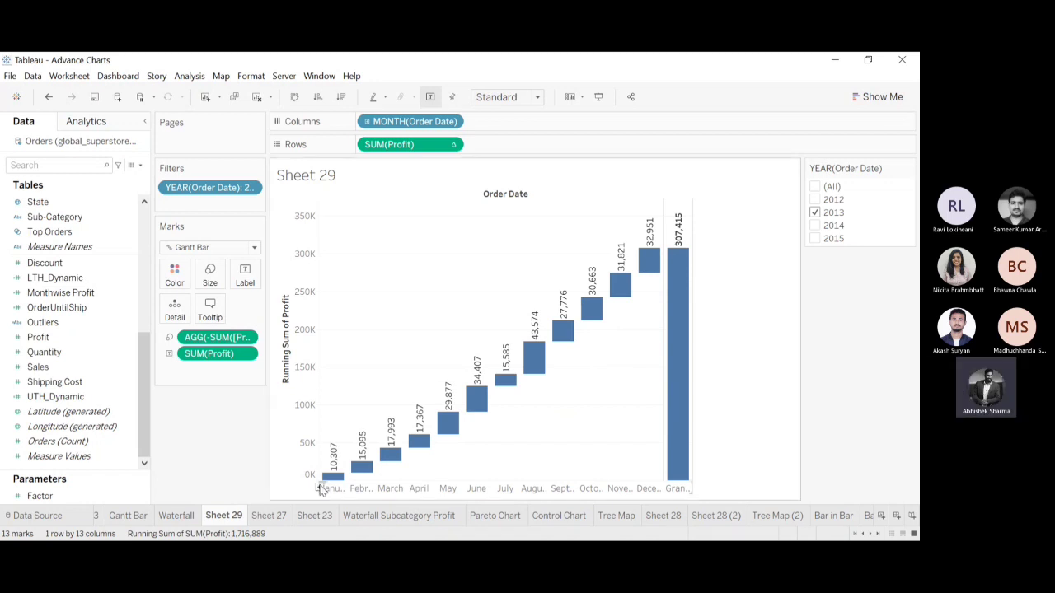
{"action": "mouse_move", "coordinate": [338, 481]}
{"action": "left_click", "coordinate": [175, 516]}
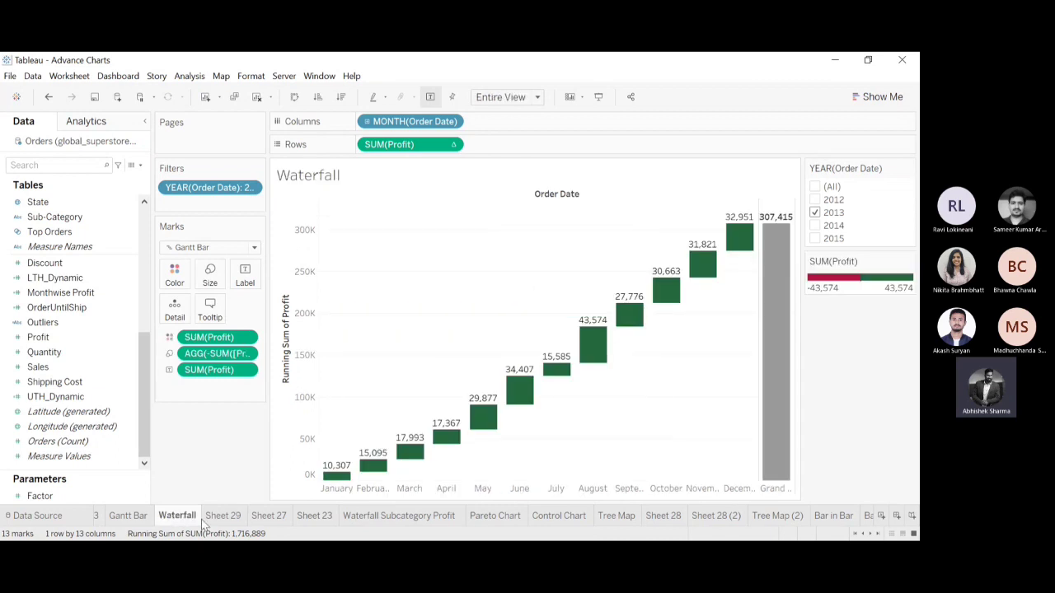
{"action": "left_click", "coordinate": [231, 516]}
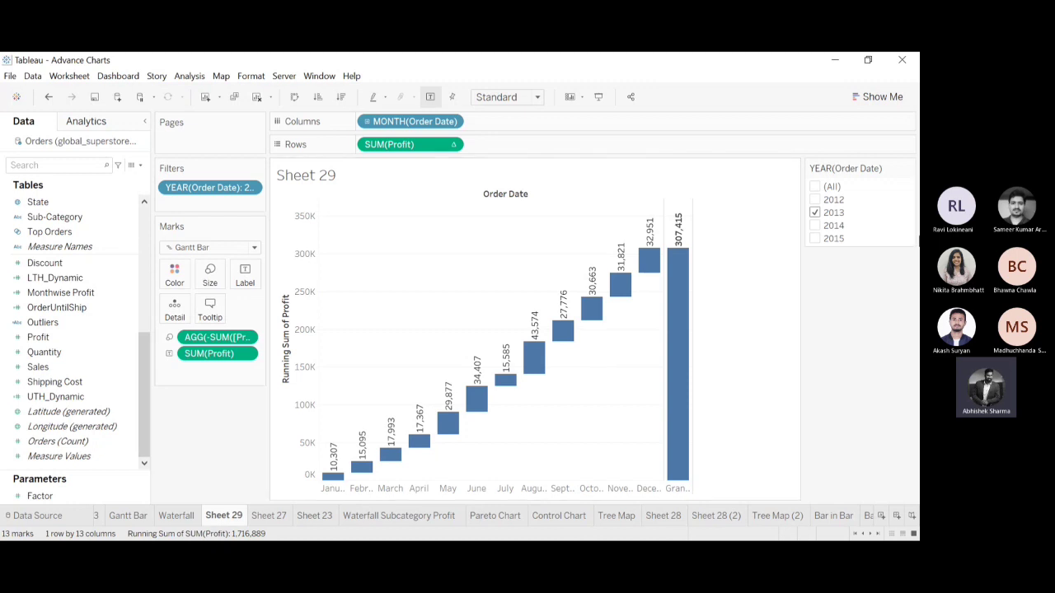
Try the year filter with all years and with only 2012, restoring it to 2013.
{"action": "left_click", "coordinate": [815, 187]}
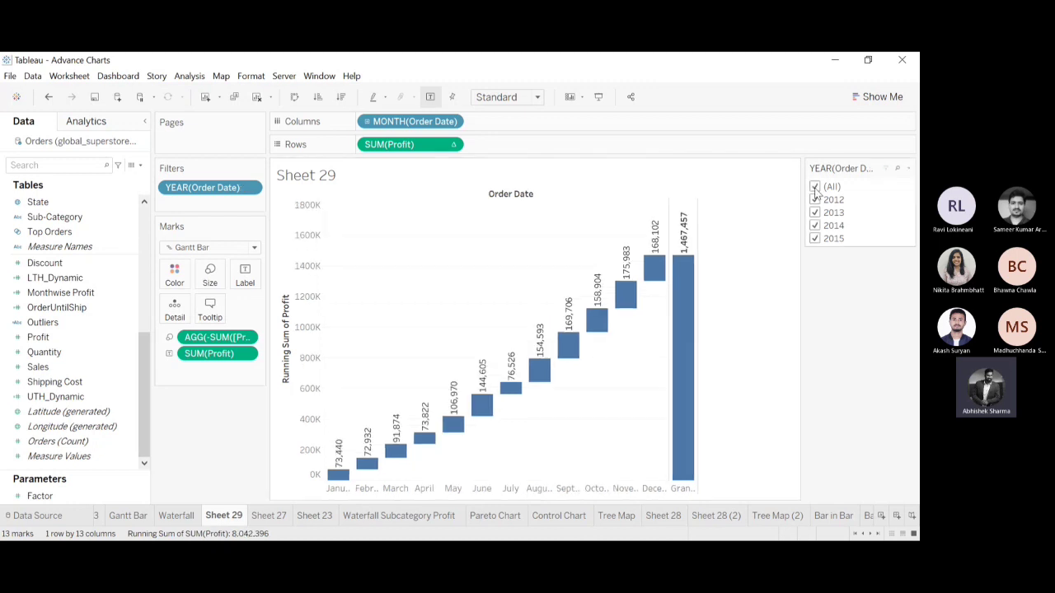
{"action": "left_click", "coordinate": [815, 187]}
{"action": "left_click", "coordinate": [814, 201]}
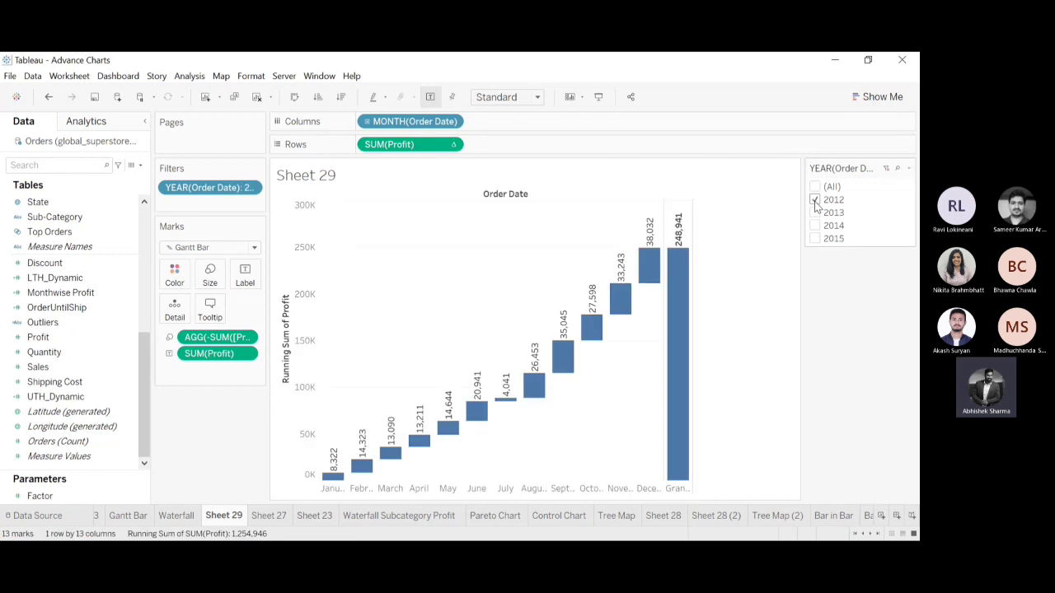
{"action": "left_click", "coordinate": [814, 202]}
{"action": "left_click", "coordinate": [815, 213]}
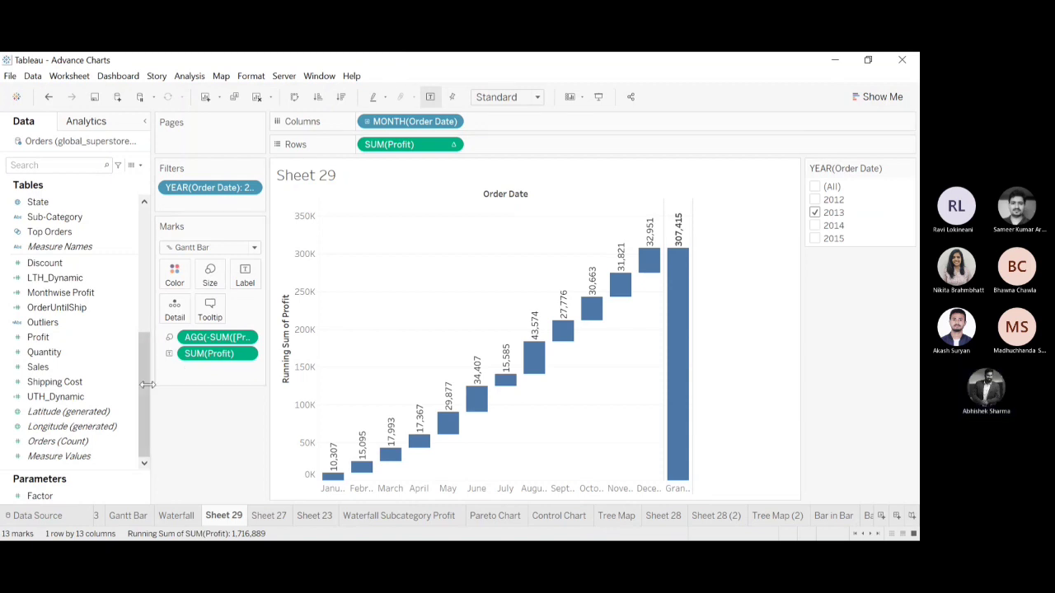
Replace the Order Date month on Columns with Sub-Category.
{"action": "scroll", "coordinate": [124, 387], "scroll_direction": "up", "scroll_amount": 6}
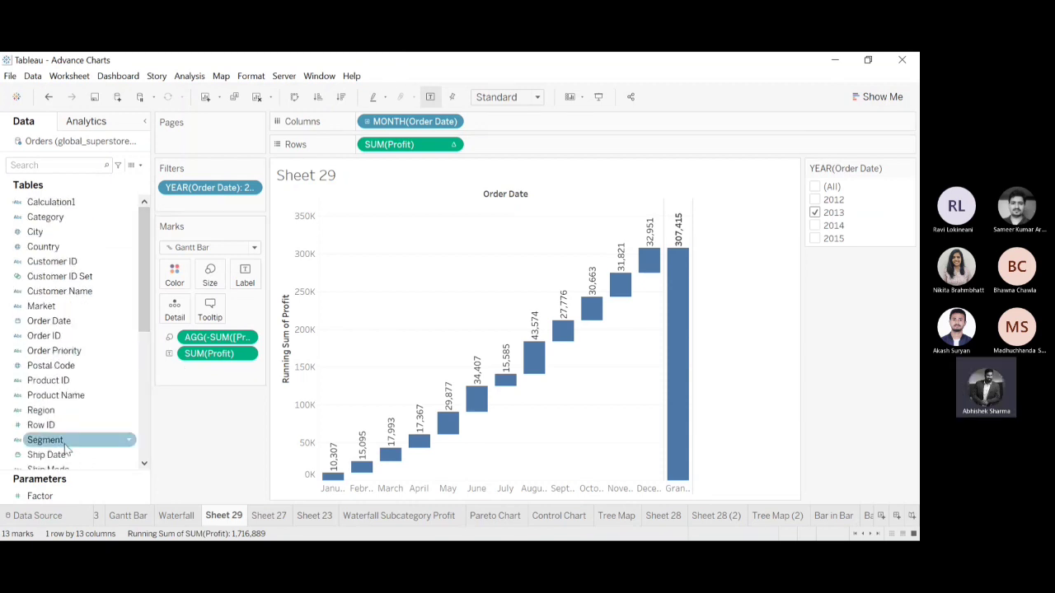
{"action": "scroll", "coordinate": [136, 376], "scroll_direction": "down", "scroll_amount": 5}
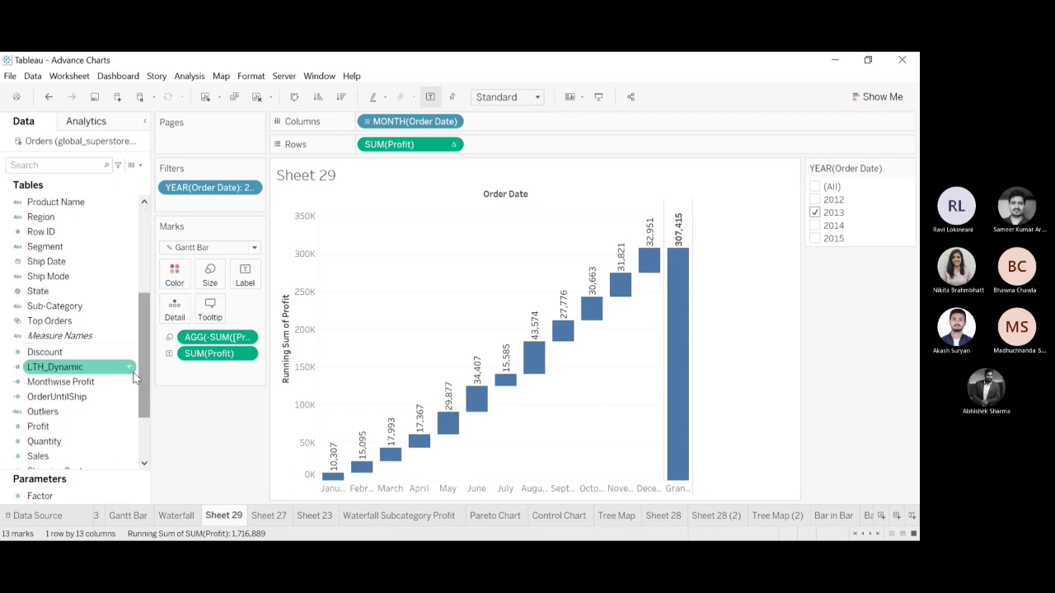
{"action": "left_click_drag", "start_coordinate": [443, 85], "coordinate": [391, 124]}
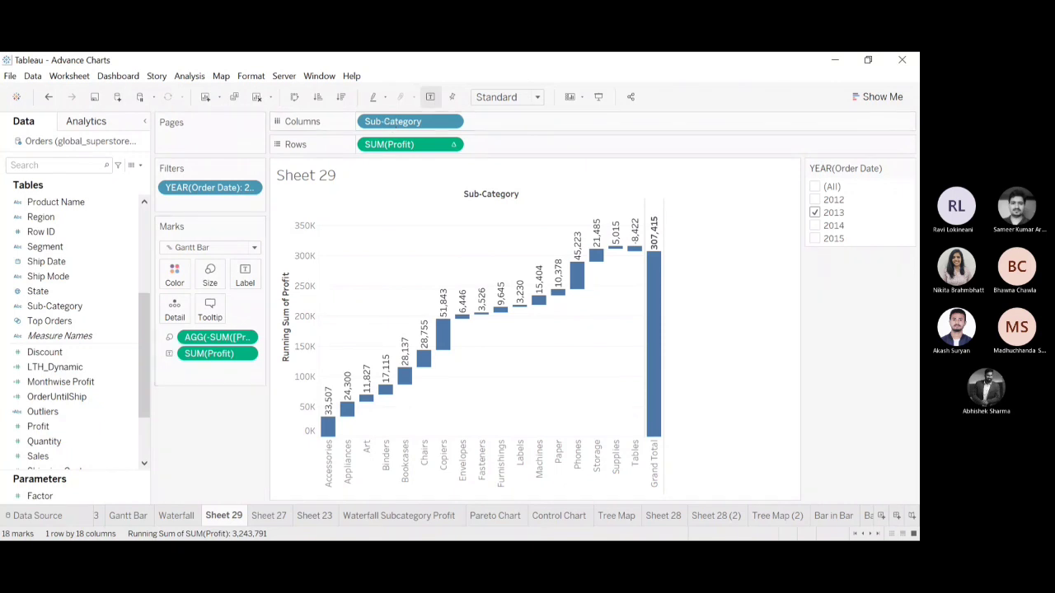
Switch to the funnel_charts workbook and examine the prospect numbers and percentages of the basic funnel chart's phases.
{"action": "left_click", "coordinate": [437, 551]}
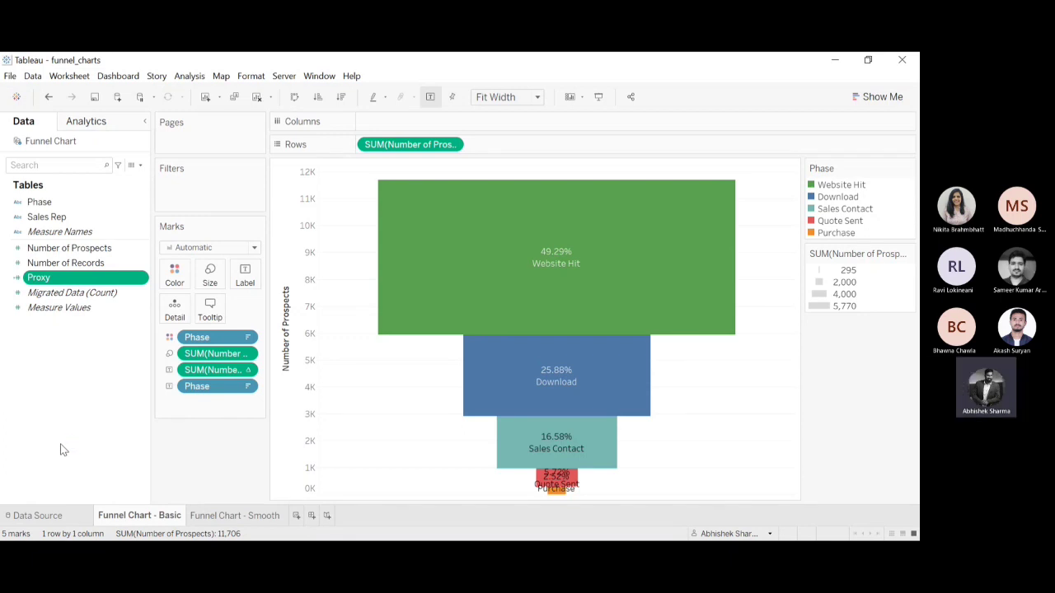
{"action": "mouse_move", "coordinate": [478, 230]}
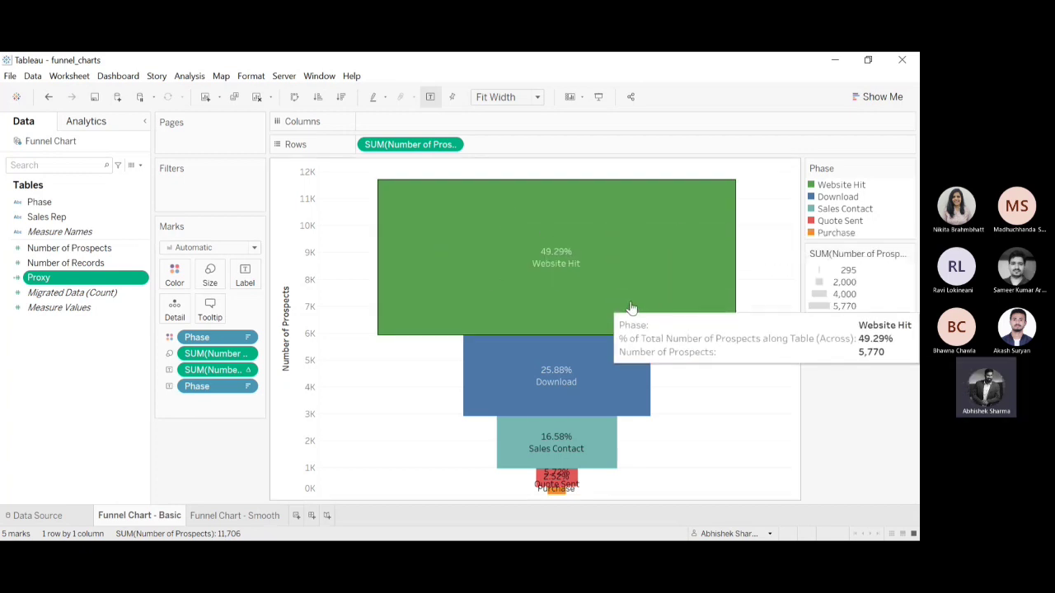
{"action": "mouse_move", "coordinate": [626, 354]}
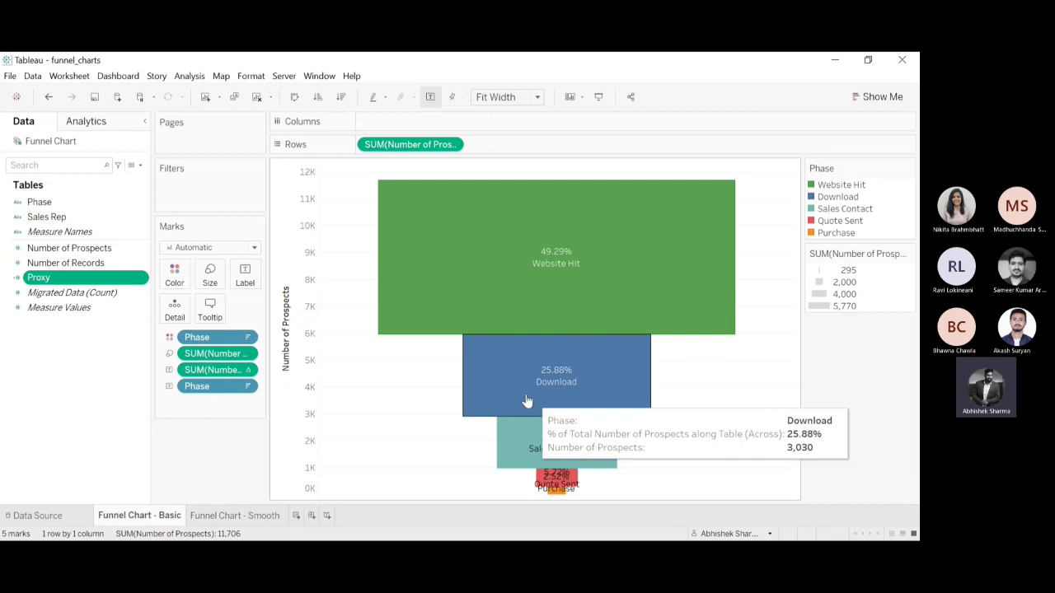
{"action": "mouse_move", "coordinate": [587, 441]}
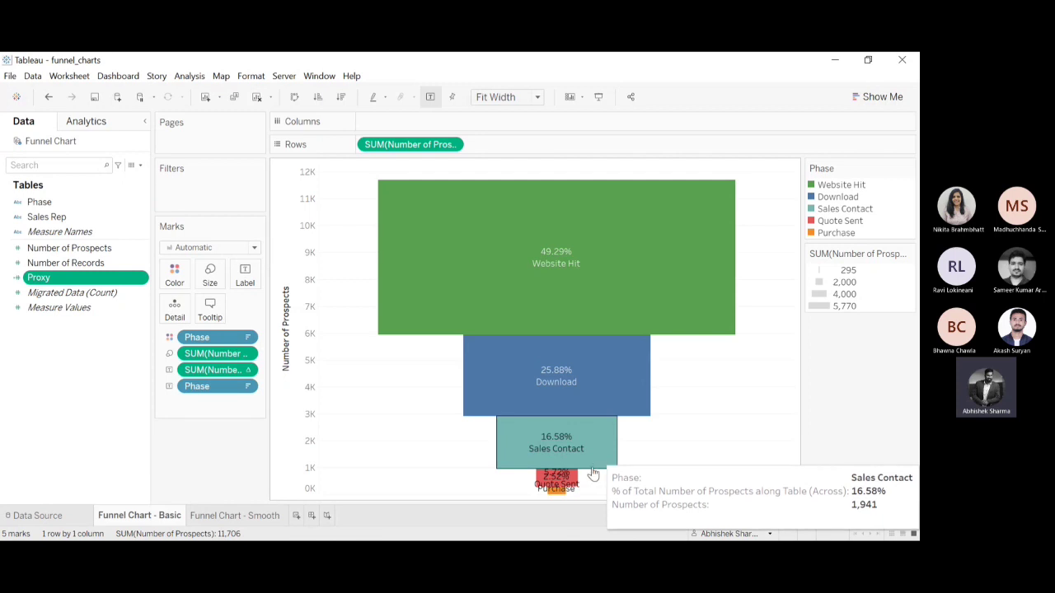
{"action": "mouse_move", "coordinate": [559, 489]}
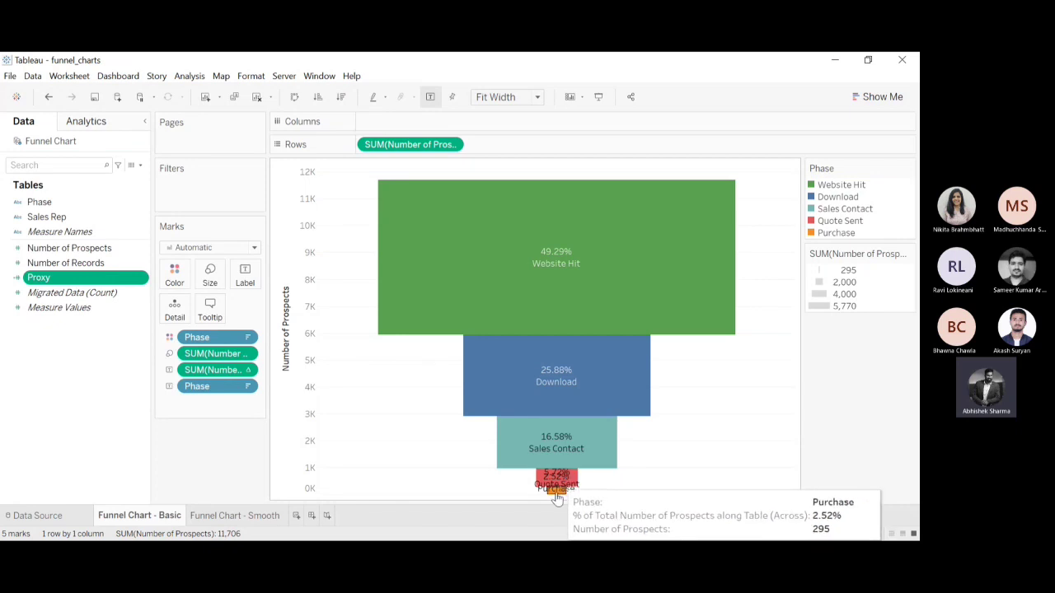
{"action": "left_click", "coordinate": [569, 445]}
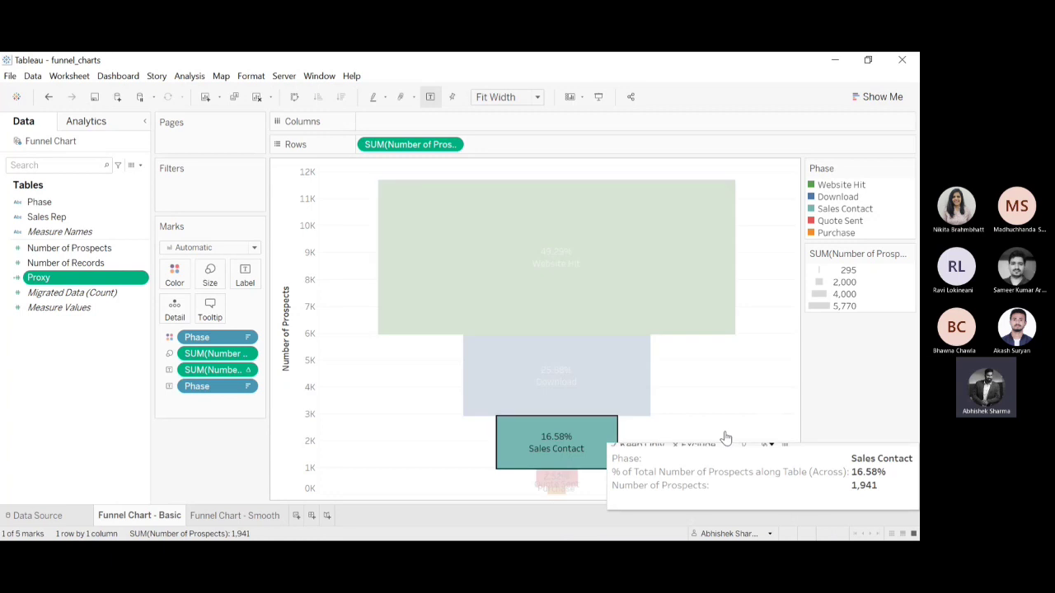
{"action": "left_click", "coordinate": [726, 437]}
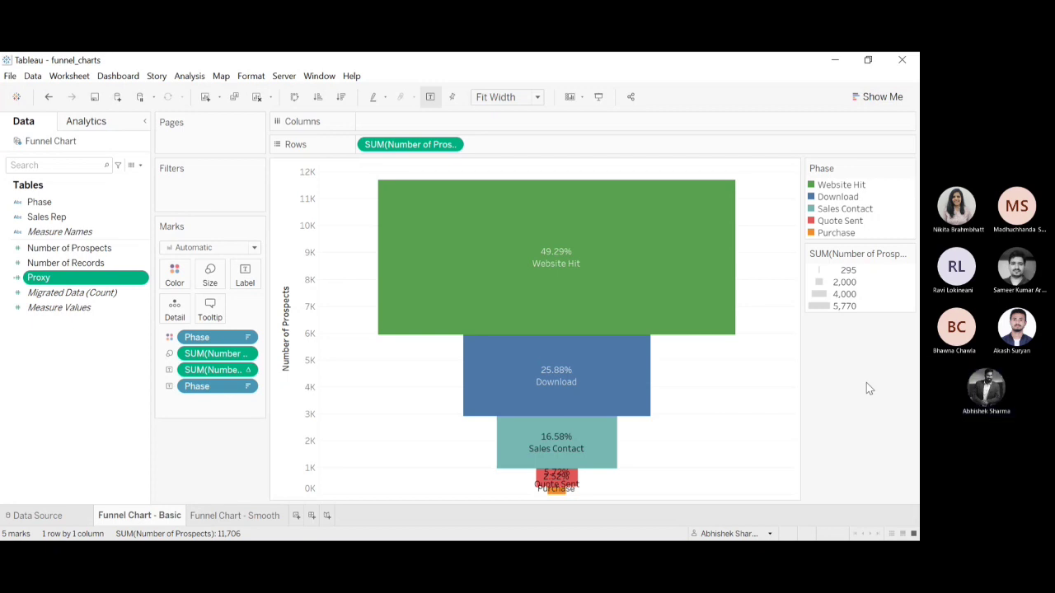
Create a new sheet with Number of Prospects on Rows and color the bar by Phase.
{"action": "left_click", "coordinate": [296, 515]}
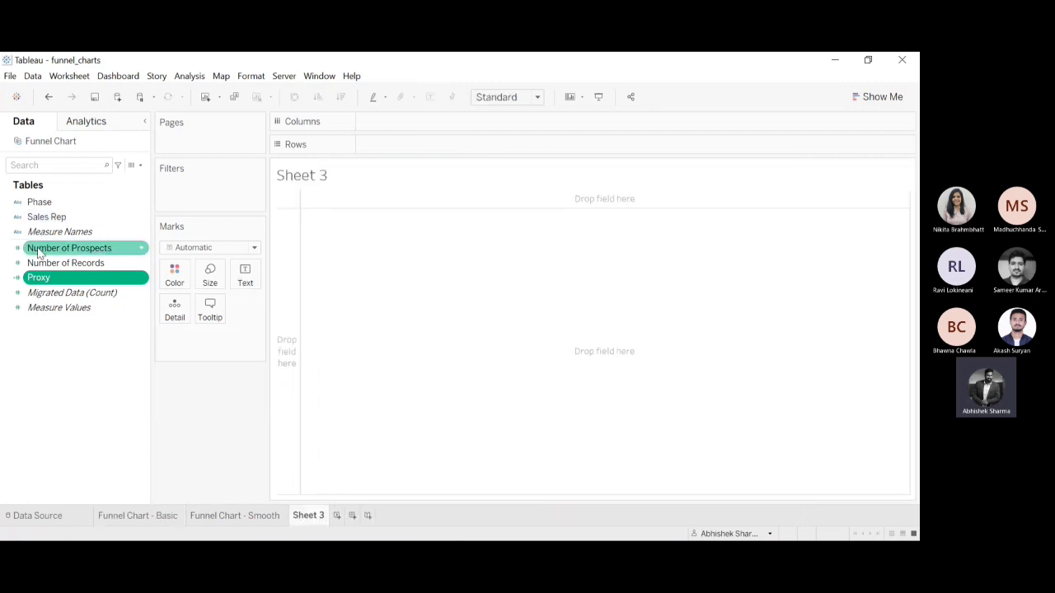
{"action": "left_click_drag", "start_coordinate": [53, 249], "coordinate": [401, 144]}
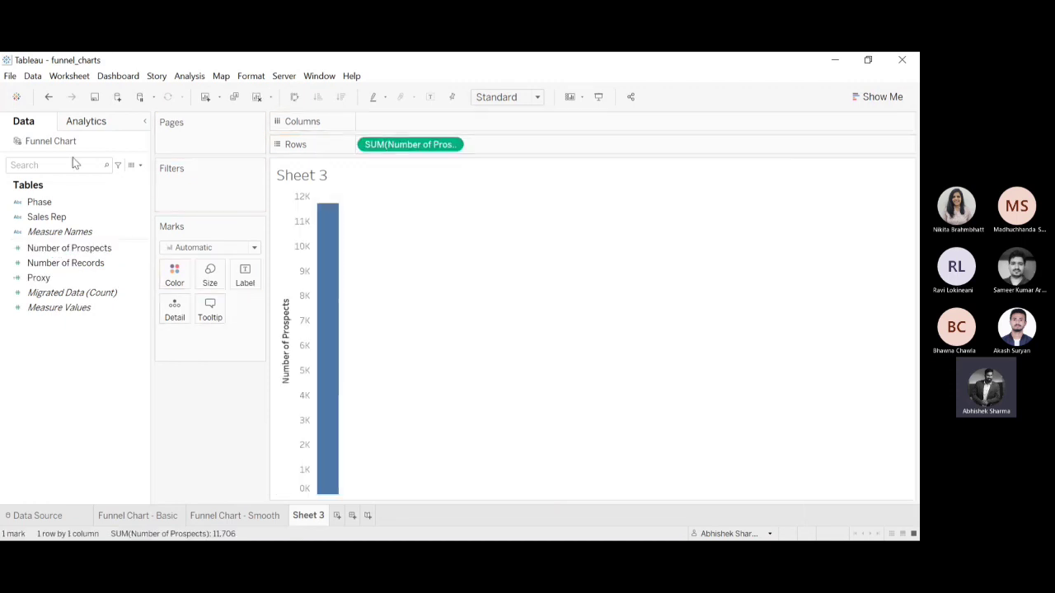
{"action": "left_click", "coordinate": [48, 203]}
{"action": "left_click_drag", "start_coordinate": [48, 202], "coordinate": [178, 277]}
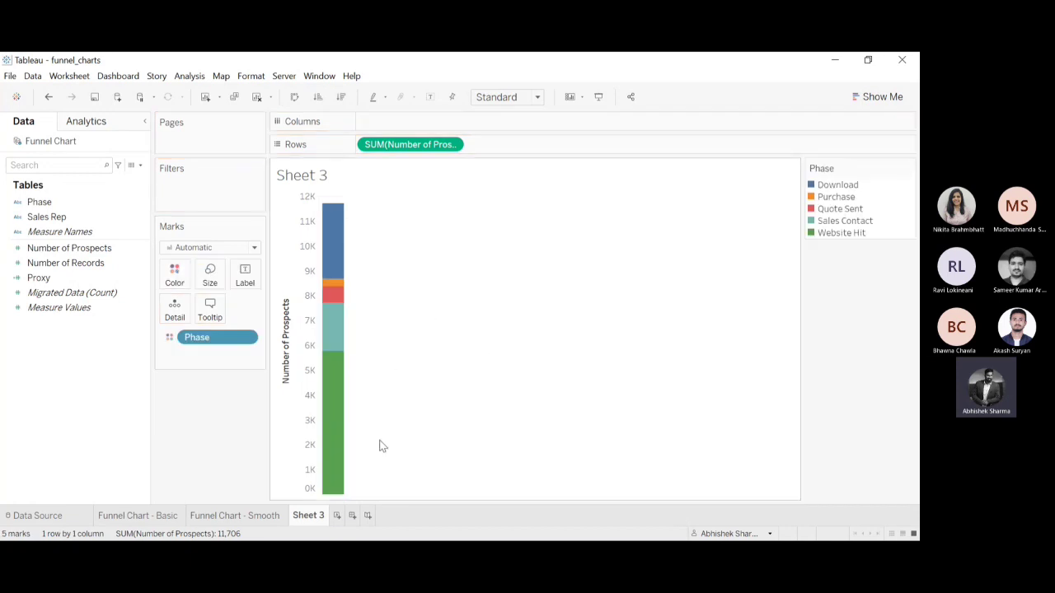
Size the stacked bar's segments by Number of Prospects and fit the chart to Entire View.
{"action": "mouse_move", "coordinate": [326, 216]}
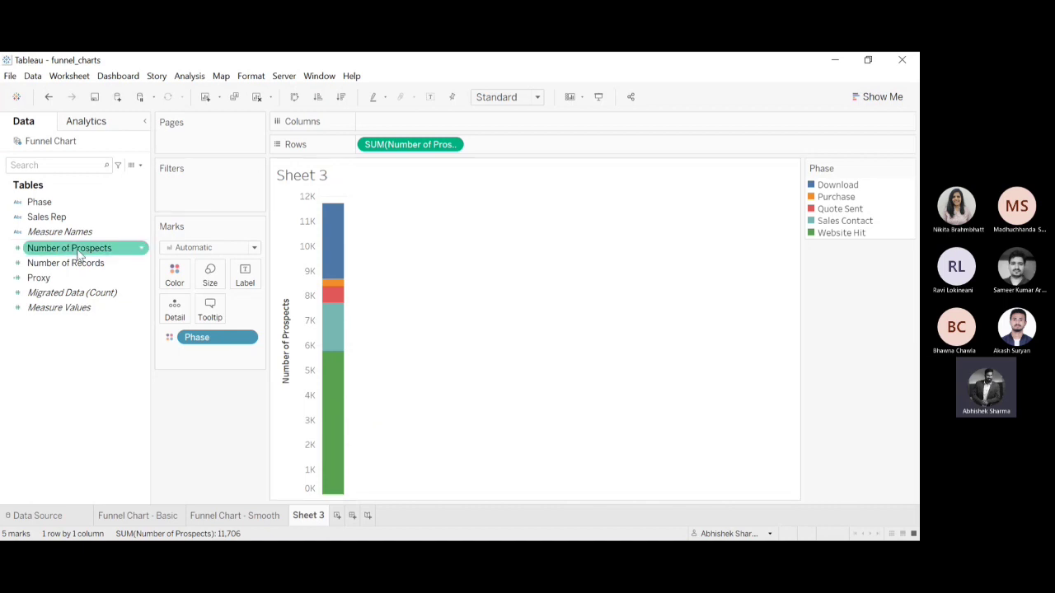
{"action": "left_click_drag", "start_coordinate": [61, 258], "coordinate": [210, 284]}
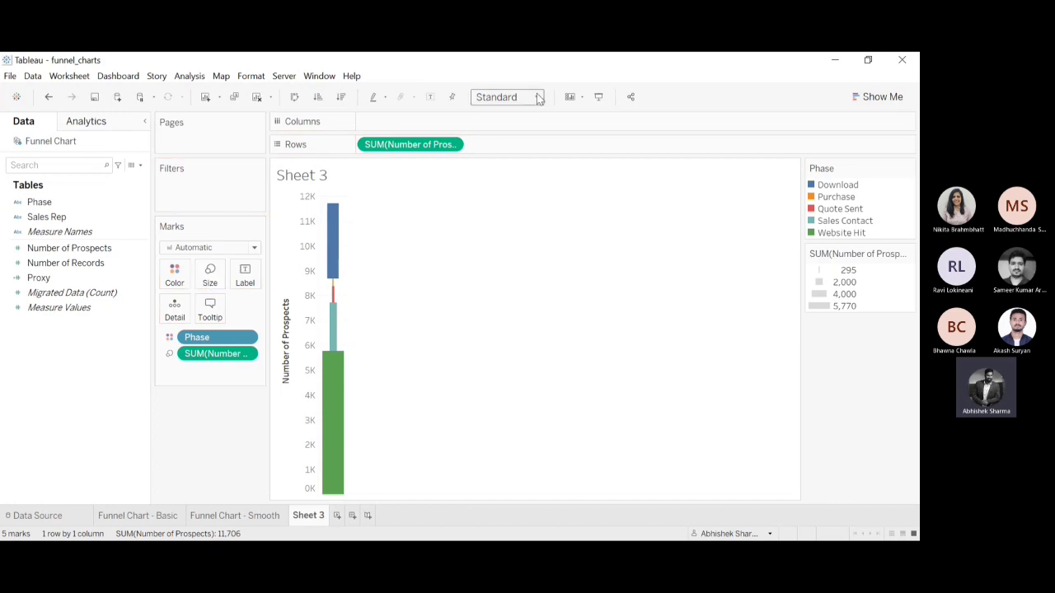
{"action": "left_click", "coordinate": [511, 150]}
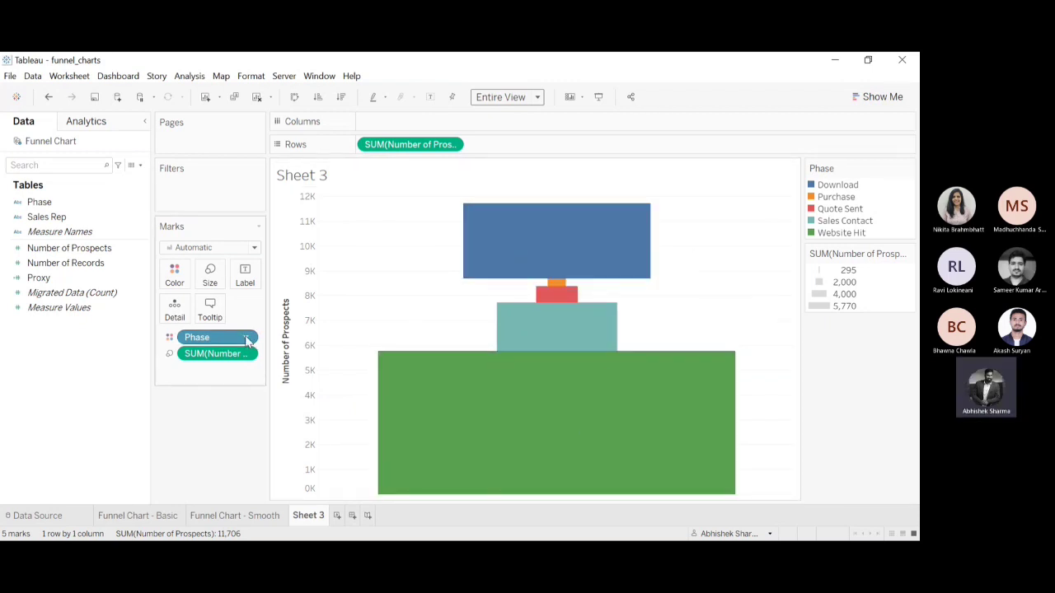
Sort Phase in descending order by the sum of the Number of Prospects field.
{"action": "left_click", "coordinate": [235, 424]}
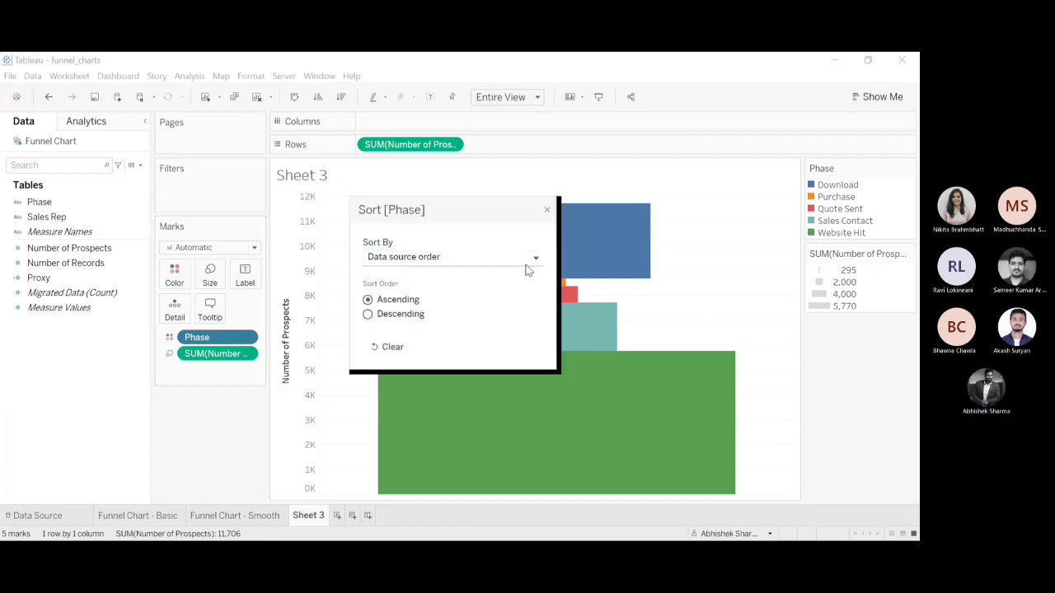
{"action": "left_click", "coordinate": [477, 295]}
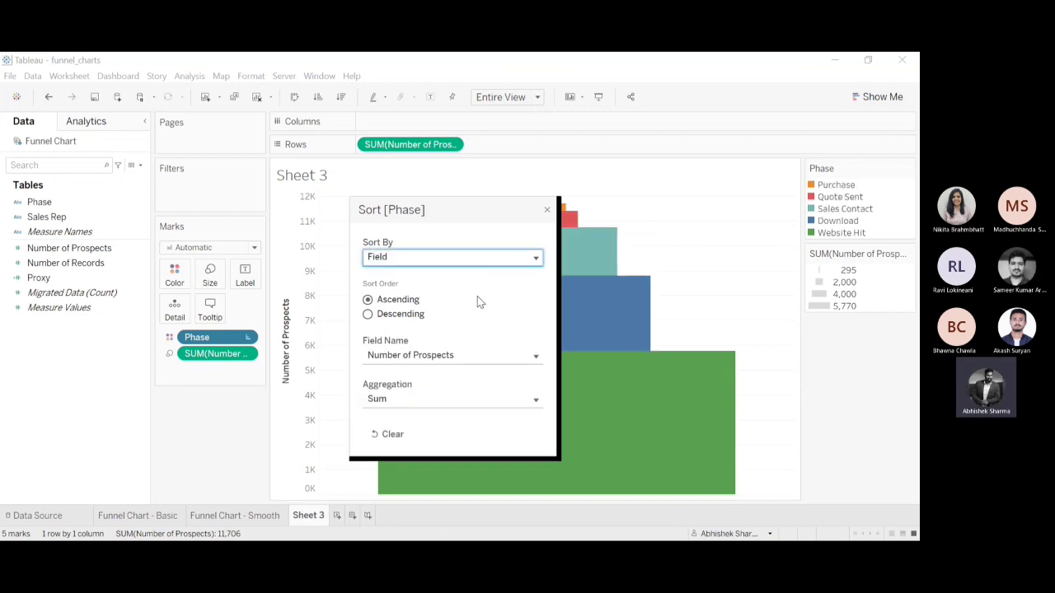
{"action": "left_click", "coordinate": [368, 315]}
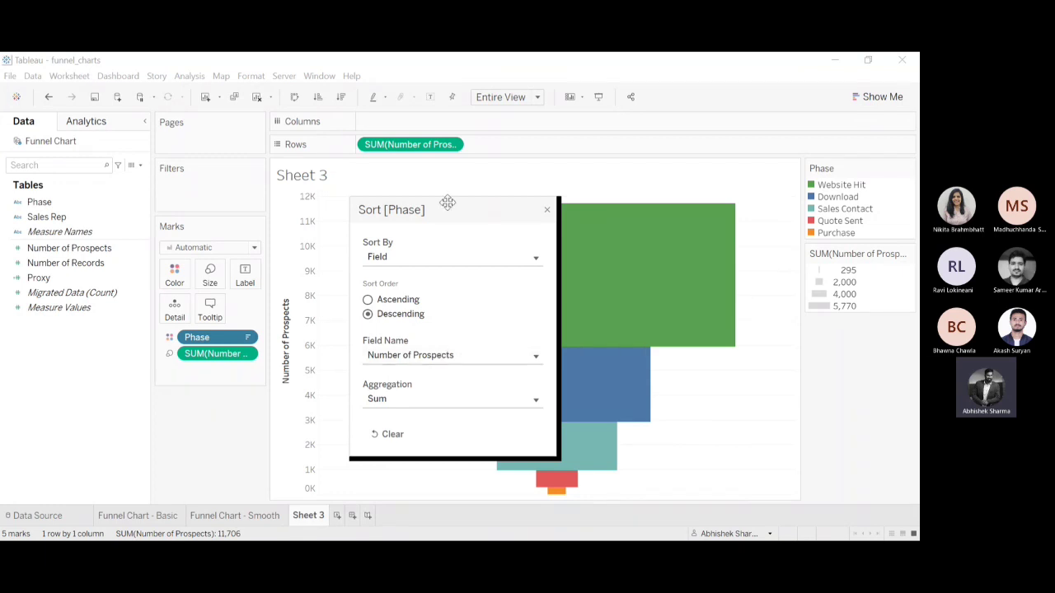
{"action": "left_click_drag", "start_coordinate": [448, 203], "coordinate": [192, 203]}
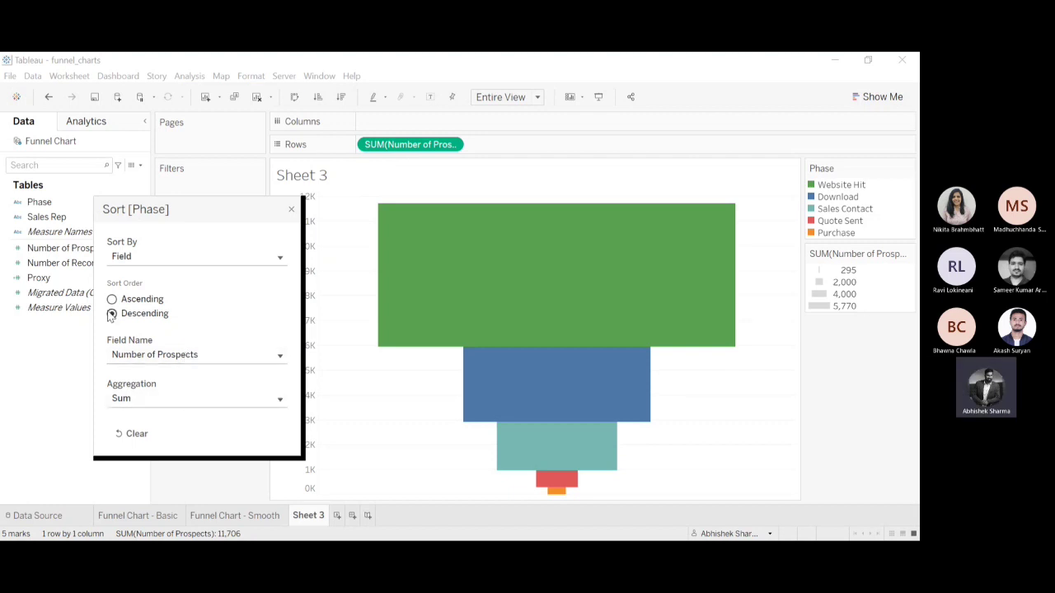
{"action": "left_click", "coordinate": [113, 319]}
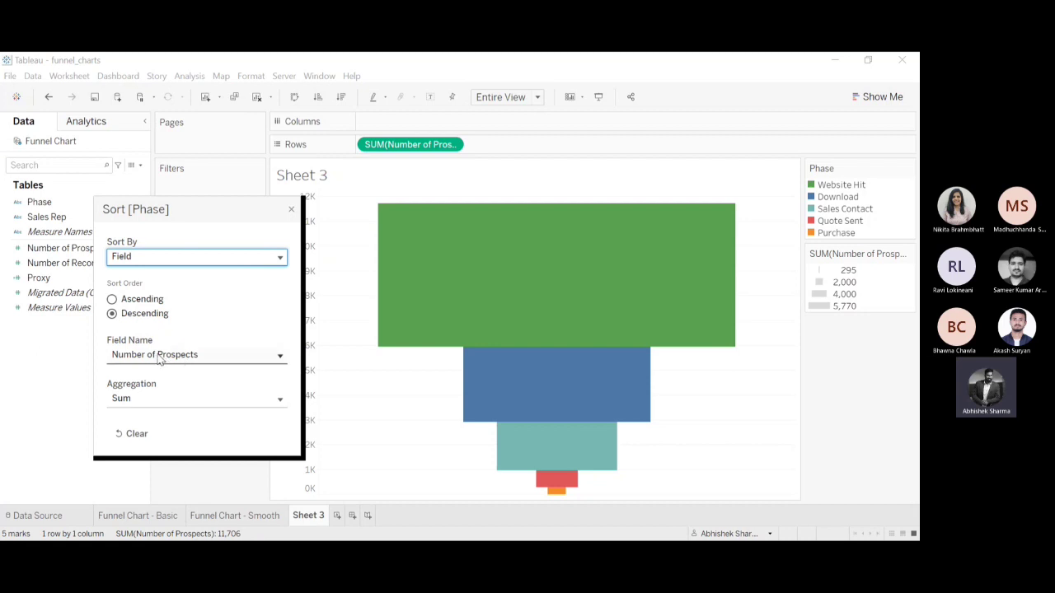
{"action": "left_click", "coordinate": [292, 208]}
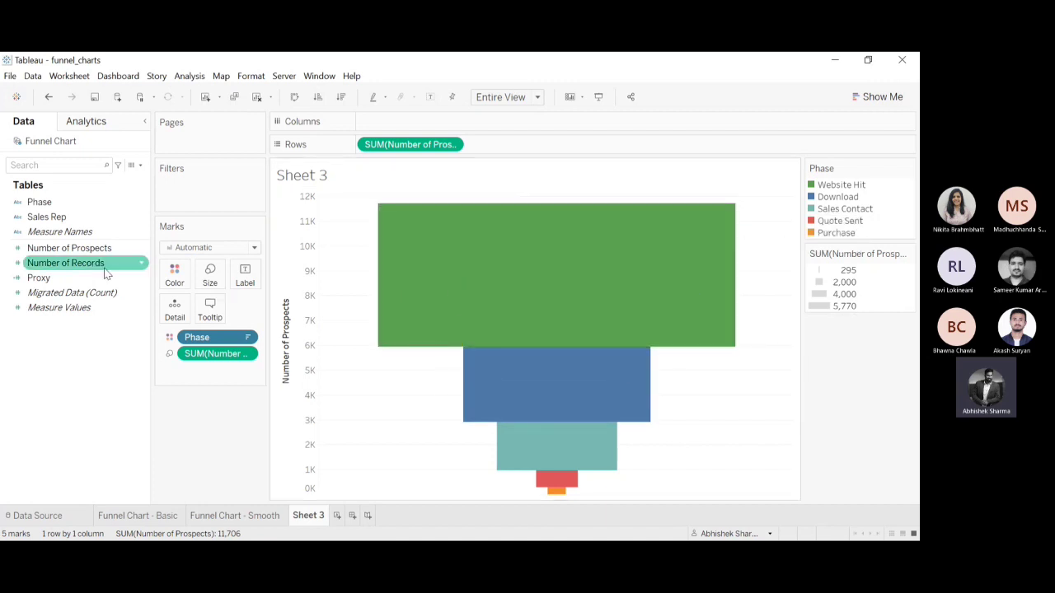
Label the funnel segments with Phase and Number of Prospects.
{"action": "left_click", "coordinate": [55, 203]}
{"action": "left_click_drag", "start_coordinate": [54, 205], "coordinate": [247, 277]}
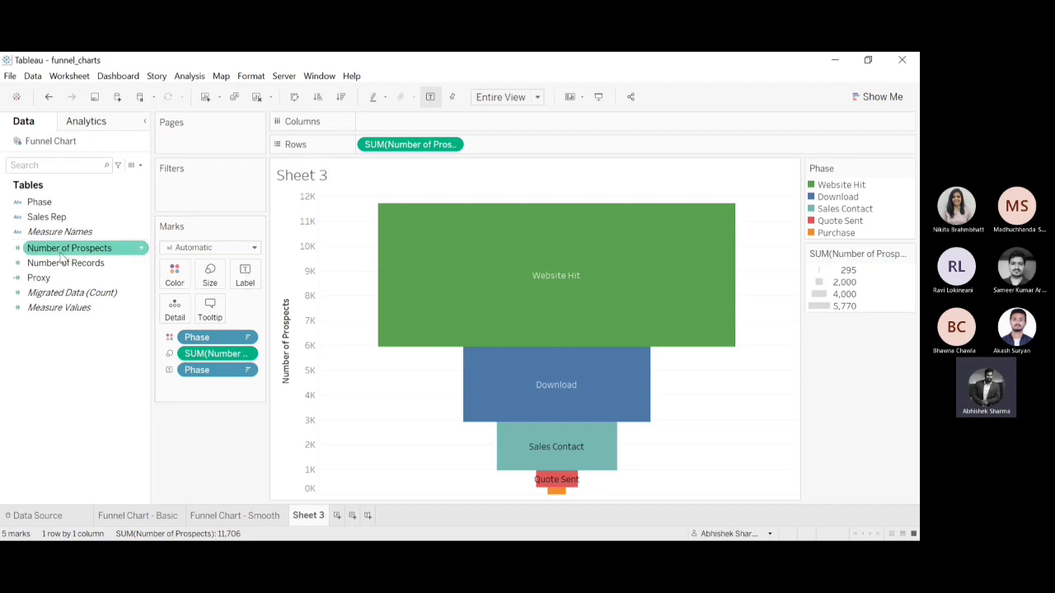
{"action": "left_click_drag", "start_coordinate": [62, 249], "coordinate": [245, 277]}
Examine the funnel's labels by selecting all segments and the Quote Sent segment alone.
{"action": "mouse_move", "coordinate": [623, 330]}
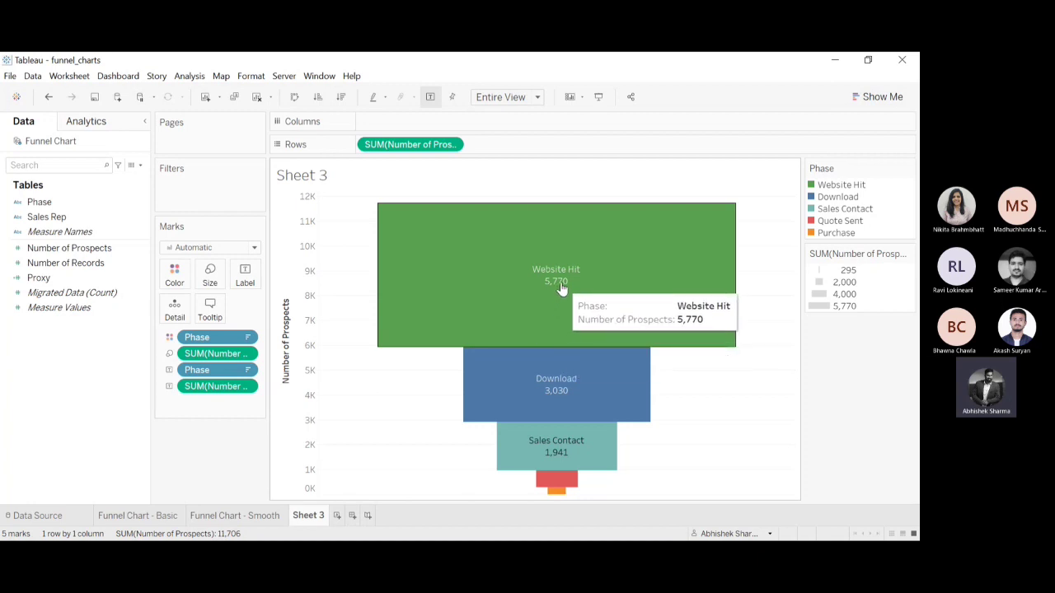
{"action": "left_click_drag", "start_coordinate": [520, 261], "coordinate": [600, 508]}
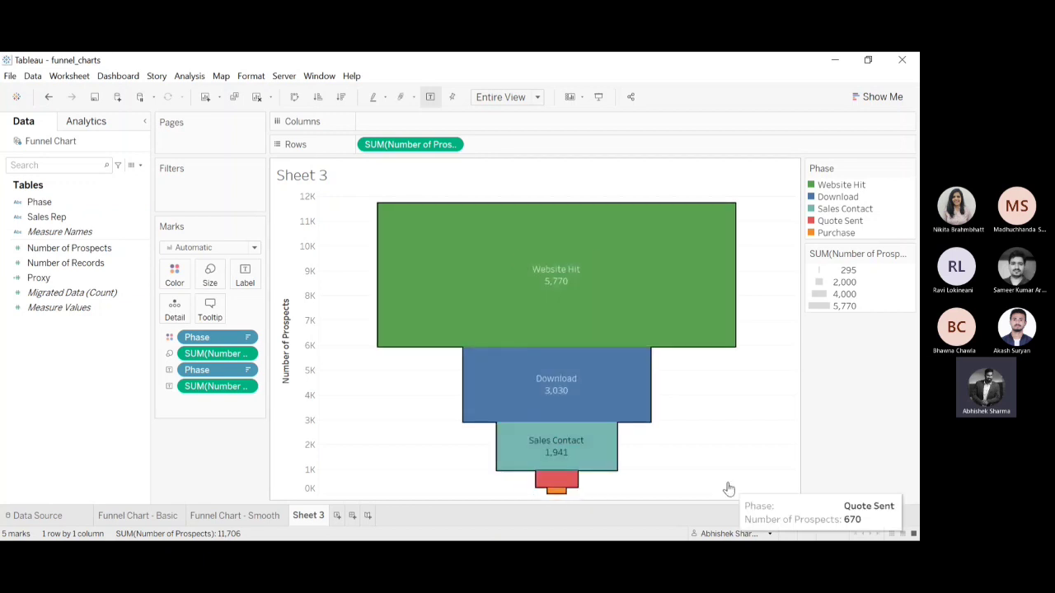
{"action": "left_click", "coordinate": [568, 480]}
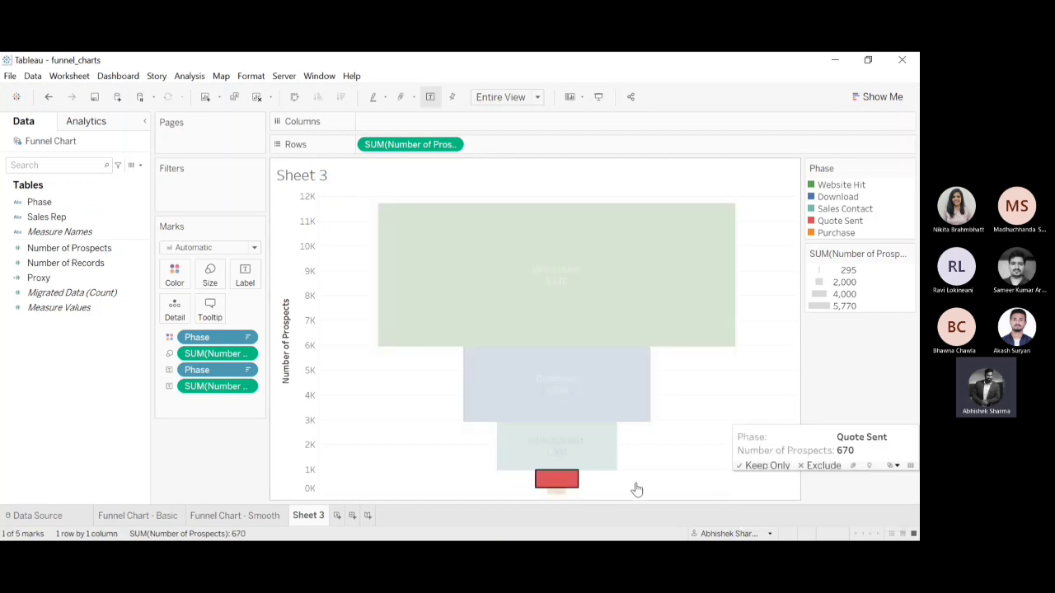
Examine the phase and prospect details of the individual funnel segments, with the segment selection cleared.
{"action": "left_click", "coordinate": [365, 453]}
{"action": "left_click", "coordinate": [376, 386]}
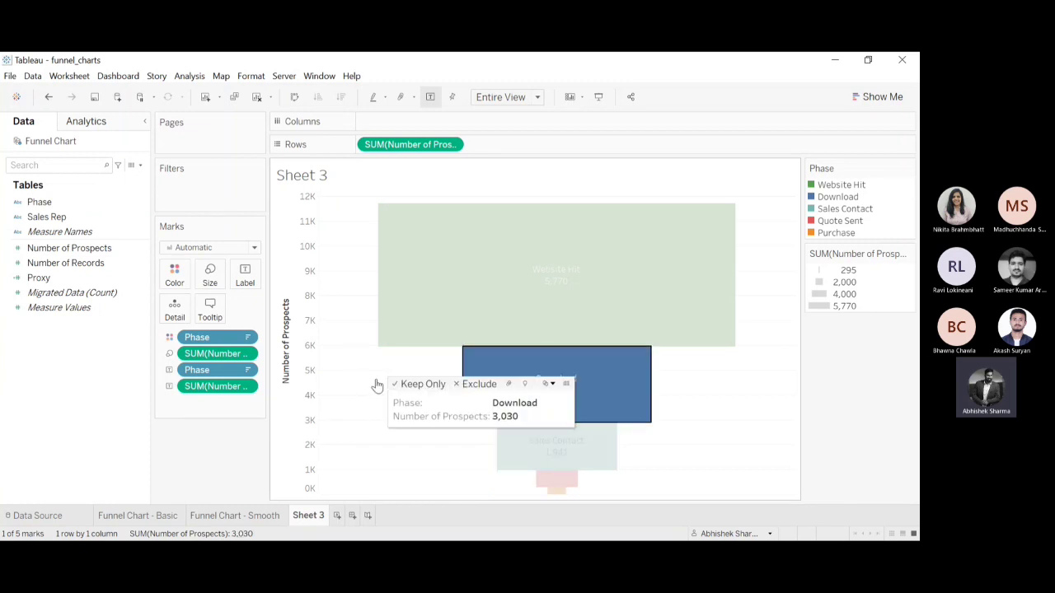
{"action": "key", "text": "Escape"}
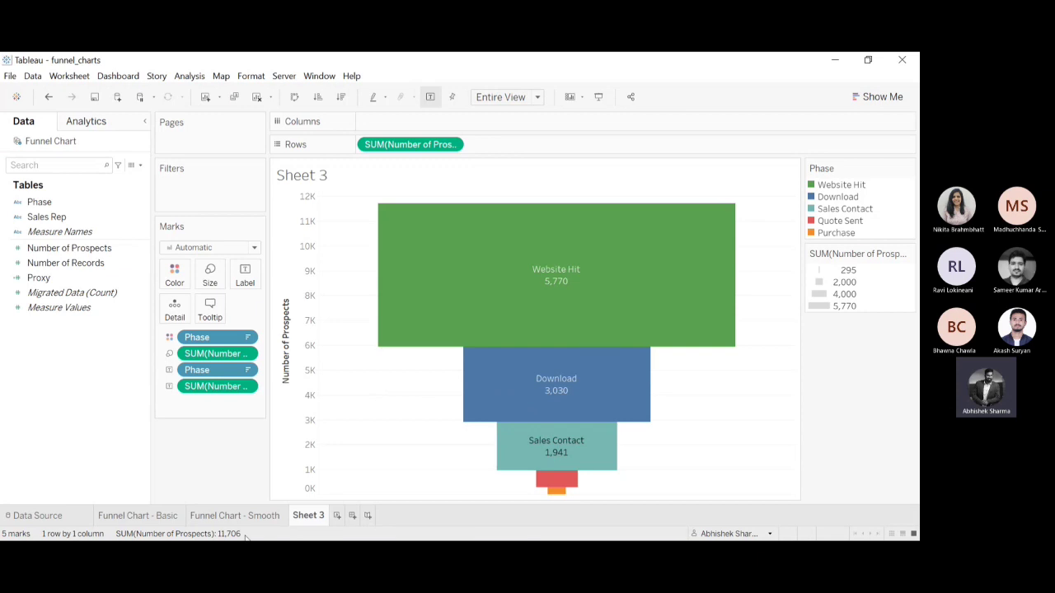
{"action": "mouse_move", "coordinate": [667, 266]}
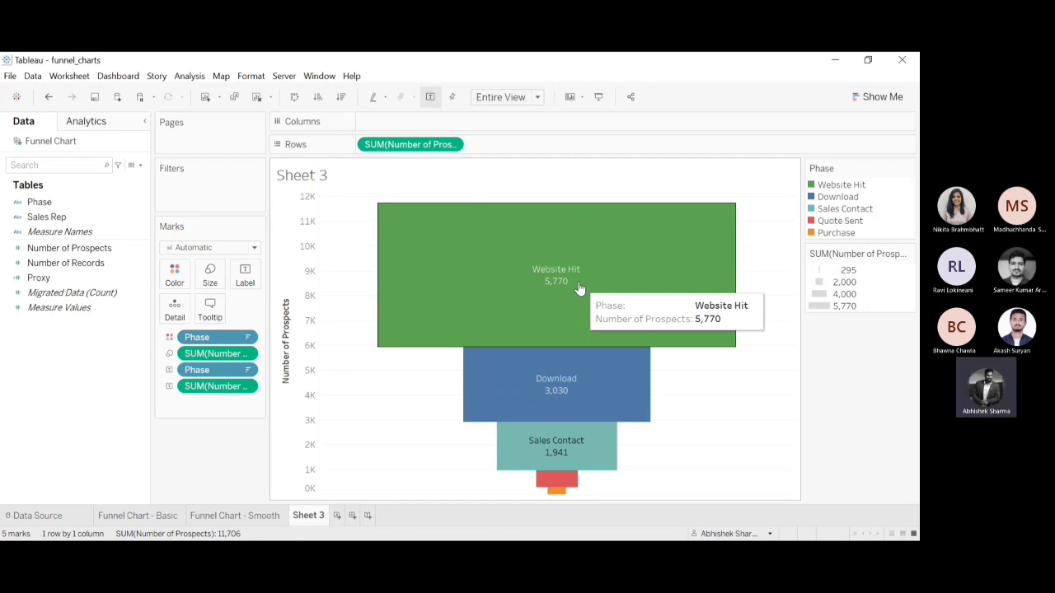
{"action": "mouse_move", "coordinate": [528, 370]}
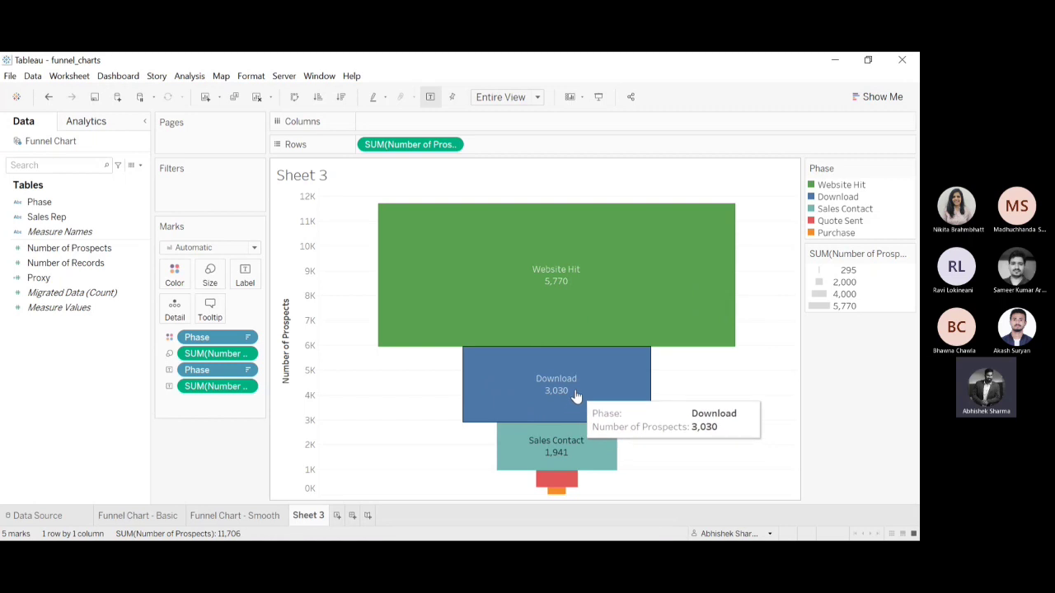
{"action": "mouse_move", "coordinate": [522, 456]}
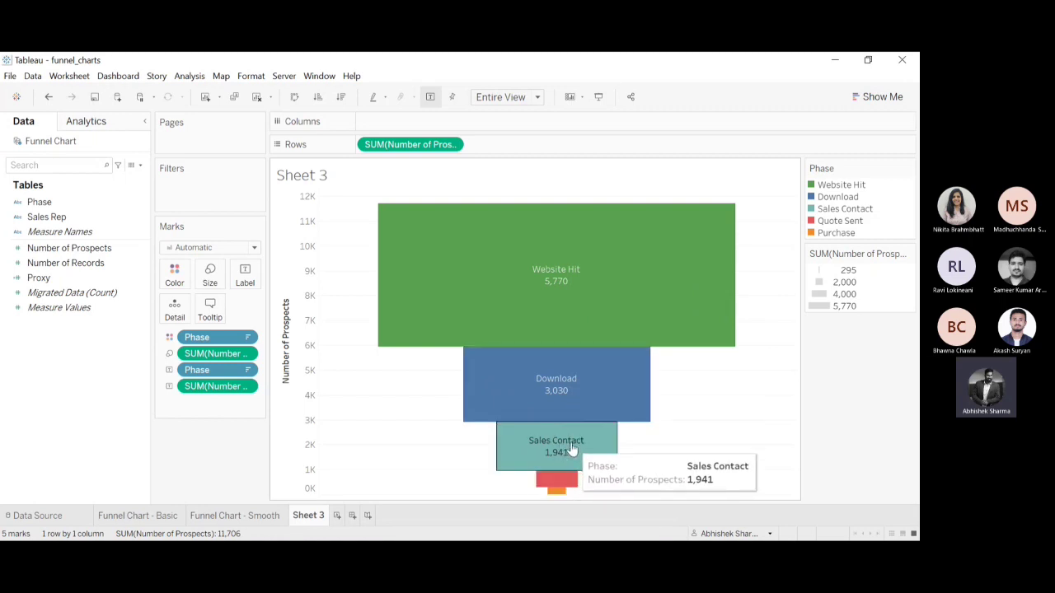
{"action": "mouse_move", "coordinate": [560, 482]}
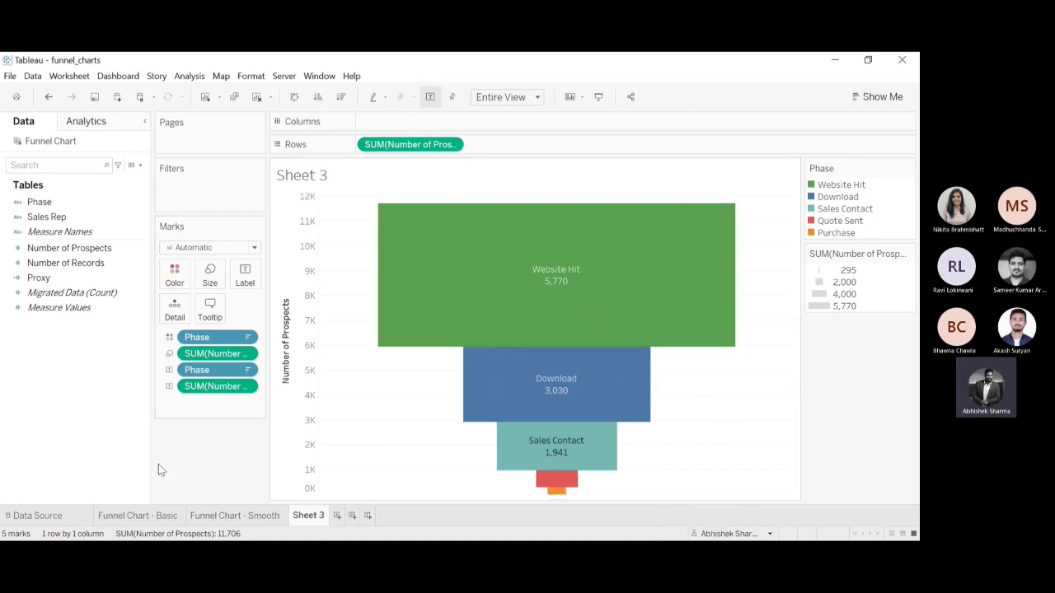
Change the Number of Prospects label on the funnel segments to percent of total.
{"action": "left_click", "coordinate": [245, 388]}
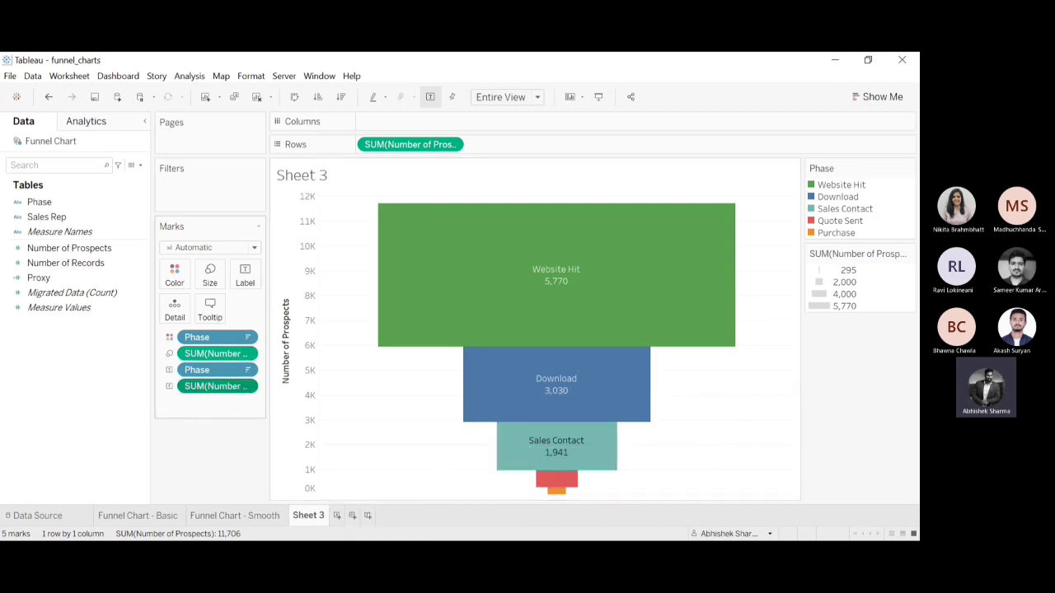
{"action": "left_click", "coordinate": [370, 454]}
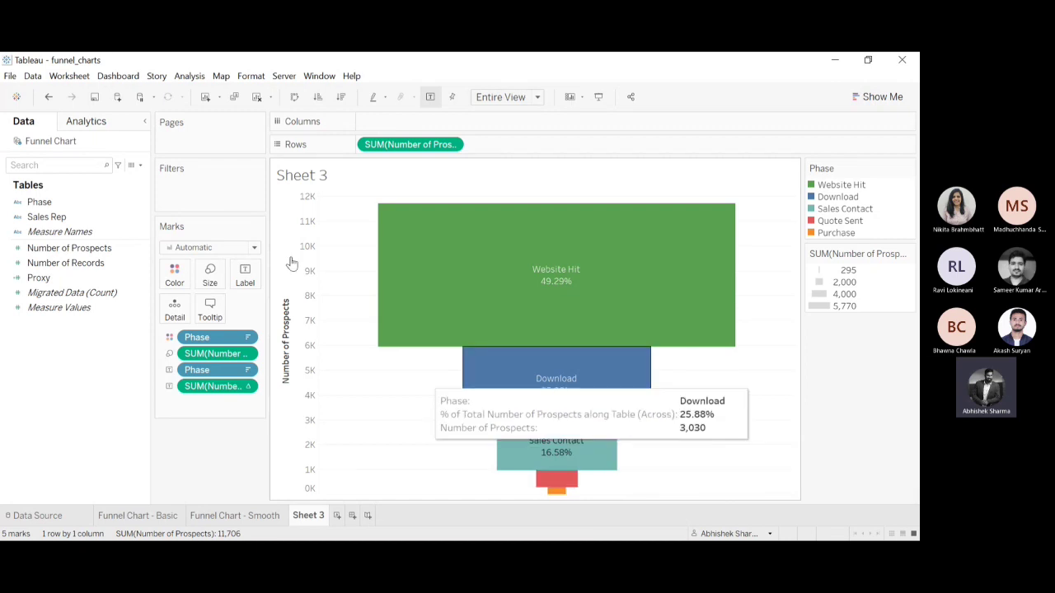
Try allowing the funnel's labels to overlap other marks, and turn the option off again.
{"action": "left_click", "coordinate": [248, 276]}
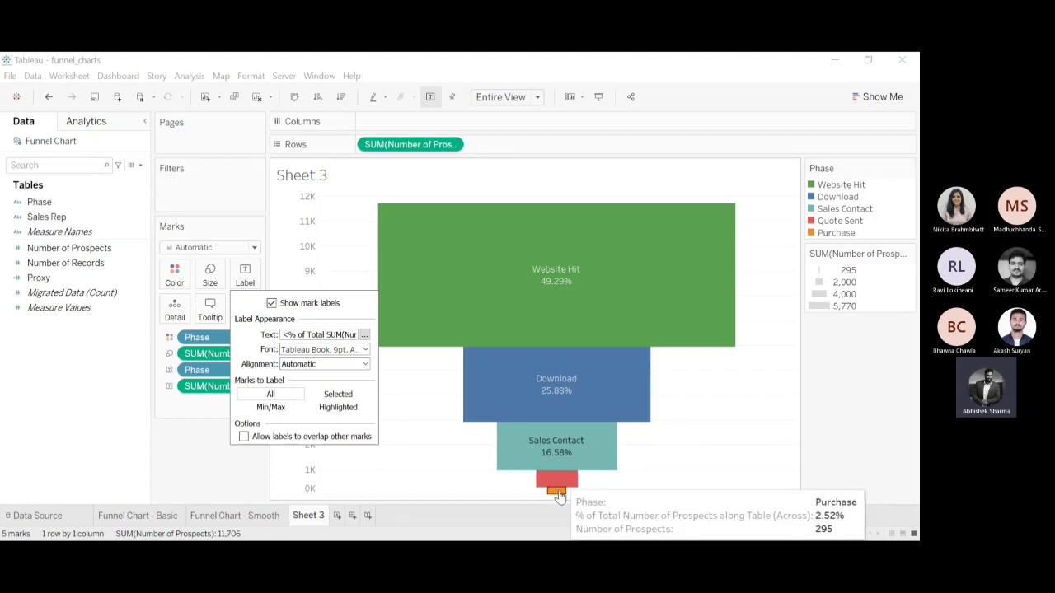
{"action": "left_click", "coordinate": [244, 437]}
{"action": "mouse_move", "coordinate": [558, 497]}
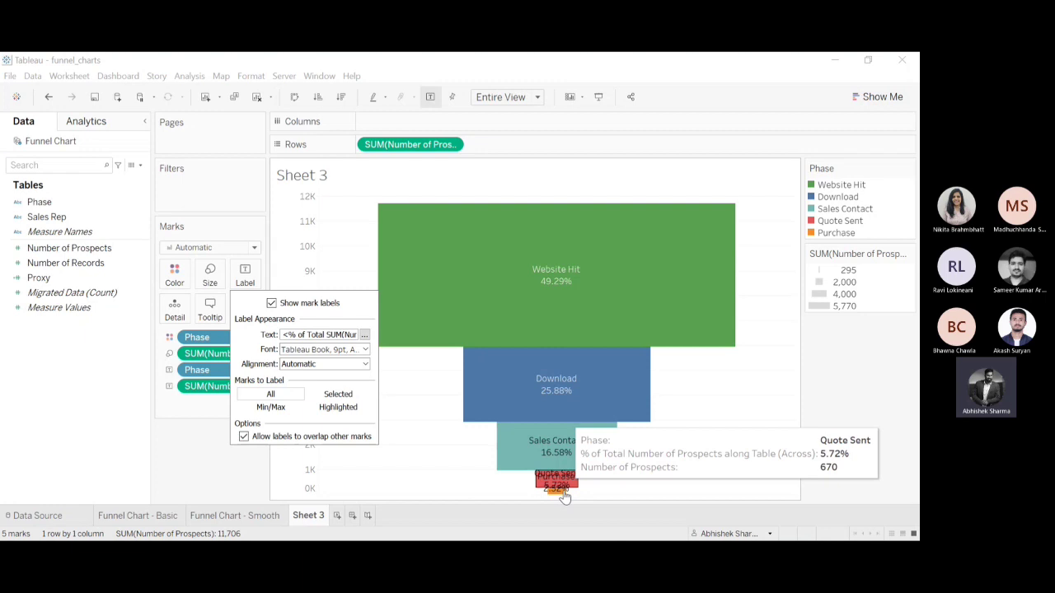
{"action": "left_click", "coordinate": [244, 437]}
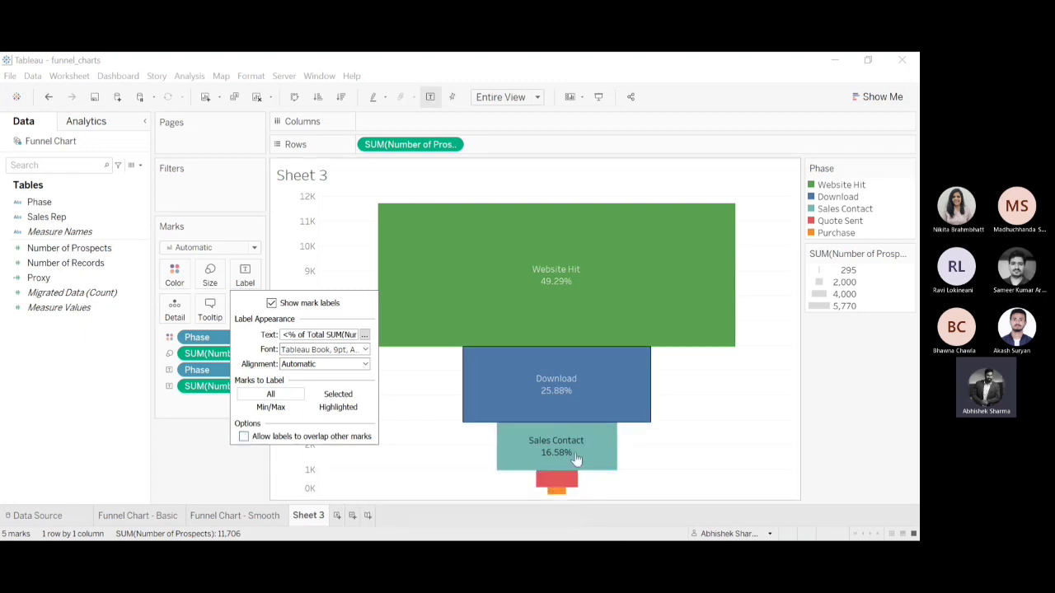
Force the label of the Quote Sent segment to show on the funnel.
{"action": "left_click", "coordinate": [556, 481]}
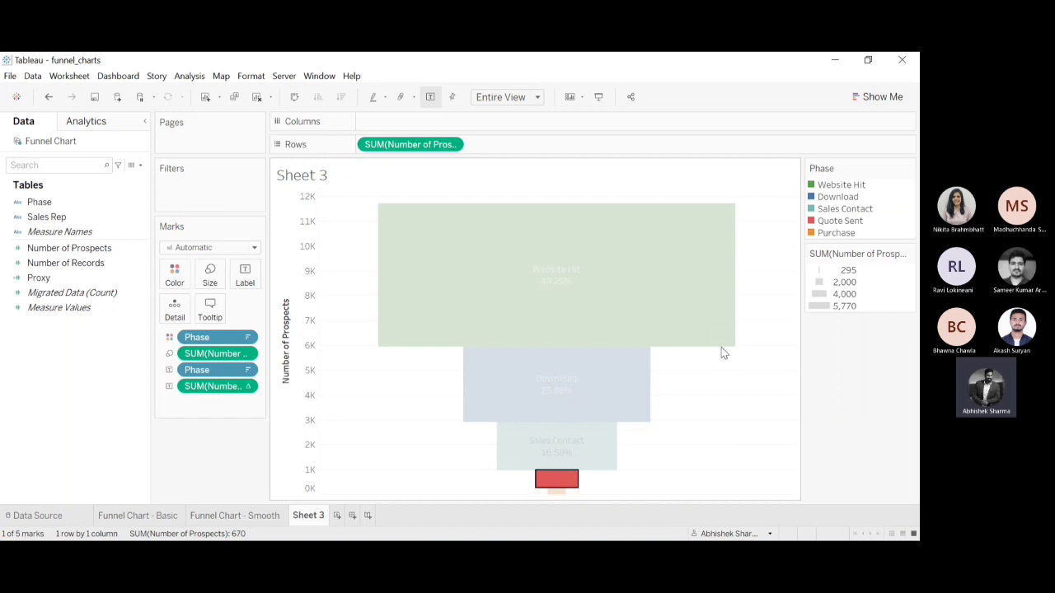
{"action": "left_click", "coordinate": [787, 444]}
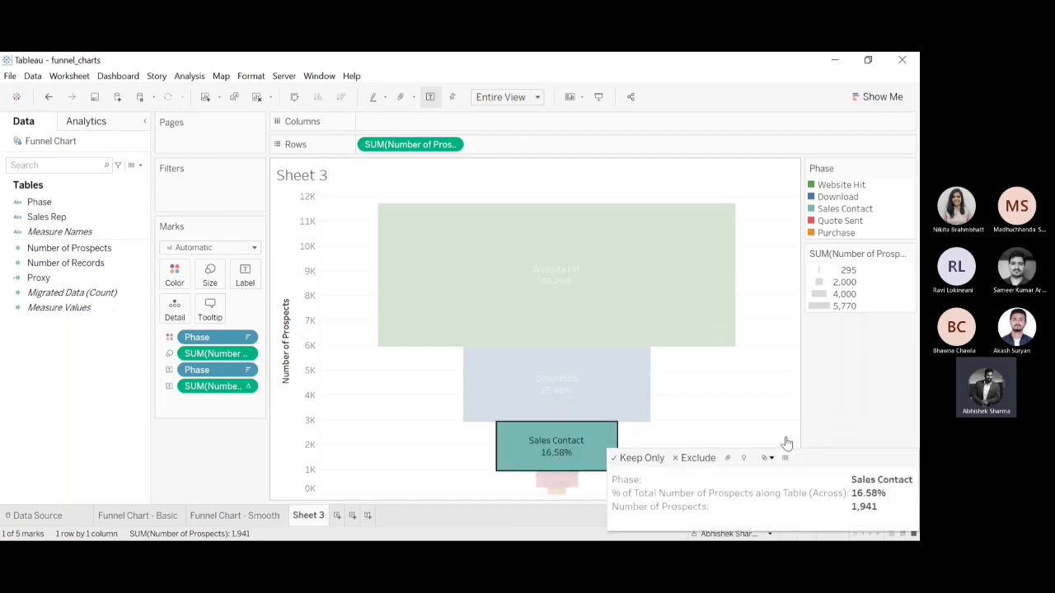
{"action": "left_click", "coordinate": [856, 401]}
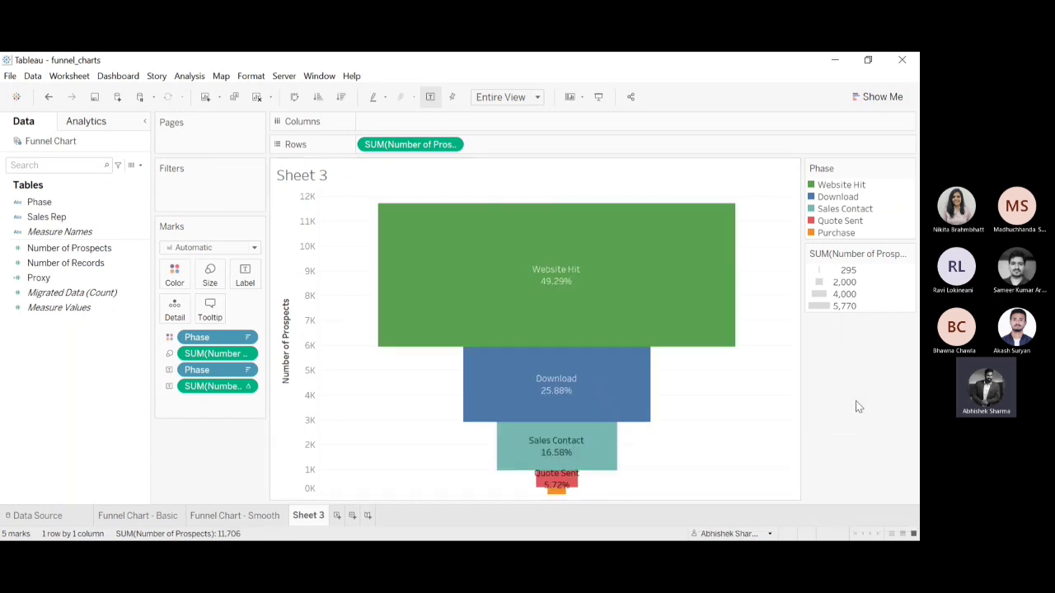
{"action": "mouse_move", "coordinate": [569, 500]}
{"action": "left_click", "coordinate": [246, 275]}
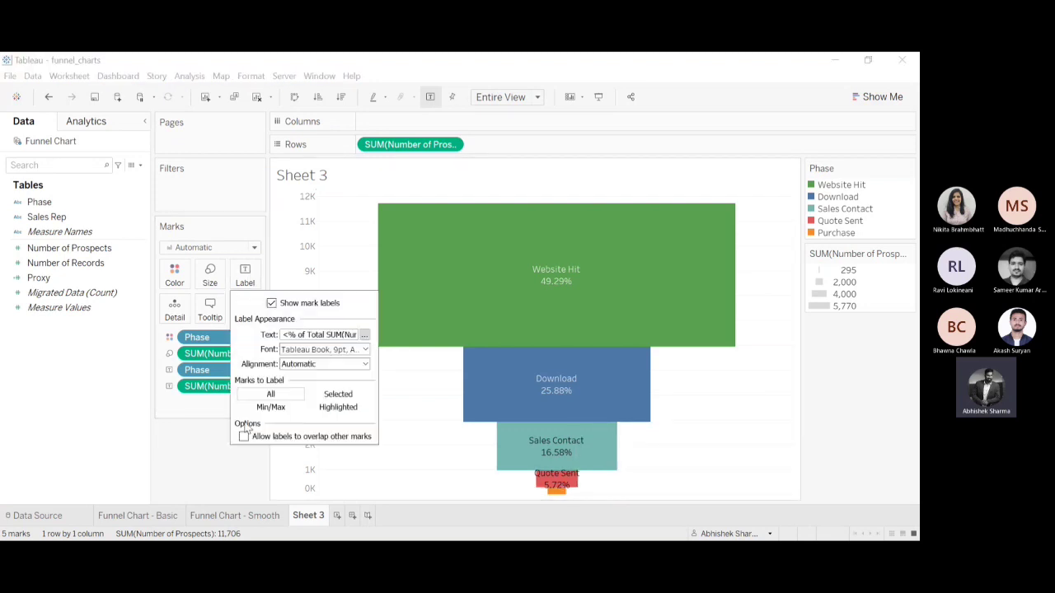
{"action": "left_click", "coordinate": [243, 484]}
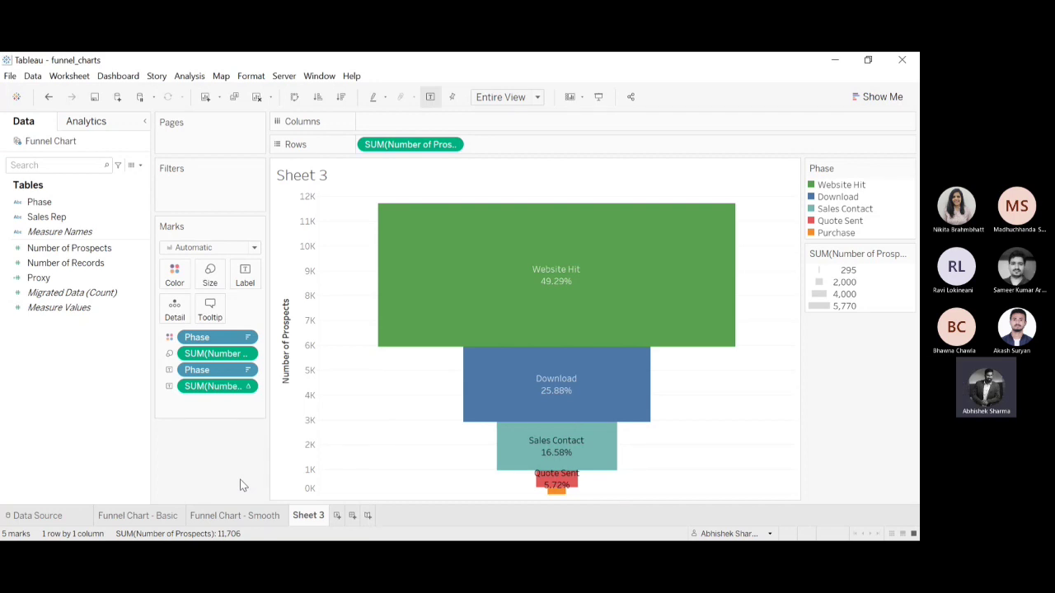
Annotate the Purchase segment with its Number of Prospects and move the annotation out to the right of the funnel.
{"action": "mouse_move", "coordinate": [554, 479]}
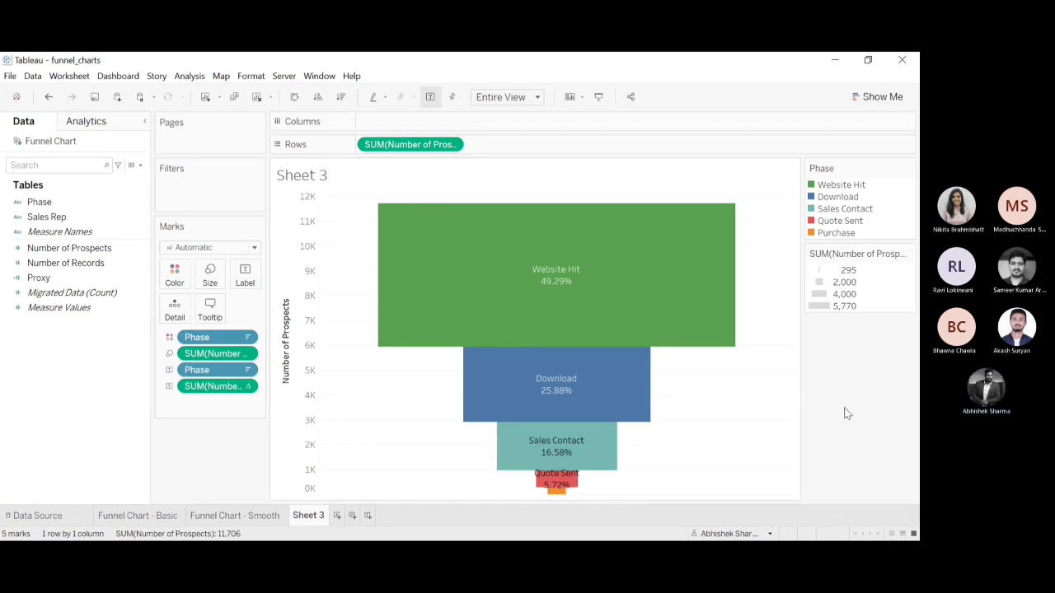
{"action": "left_click", "coordinate": [556, 492]}
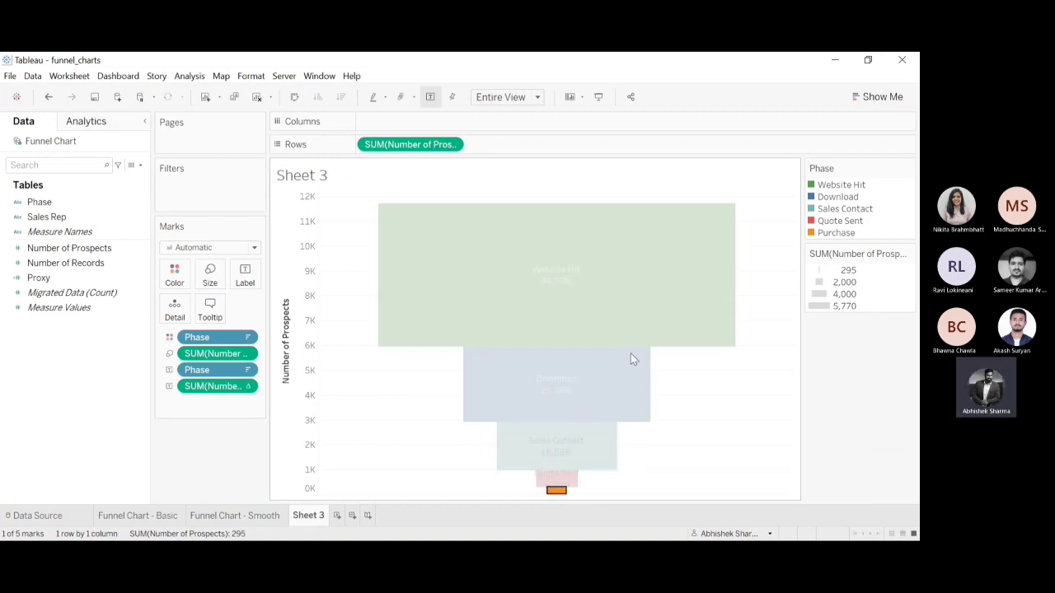
{"action": "left_click", "coordinate": [705, 375]}
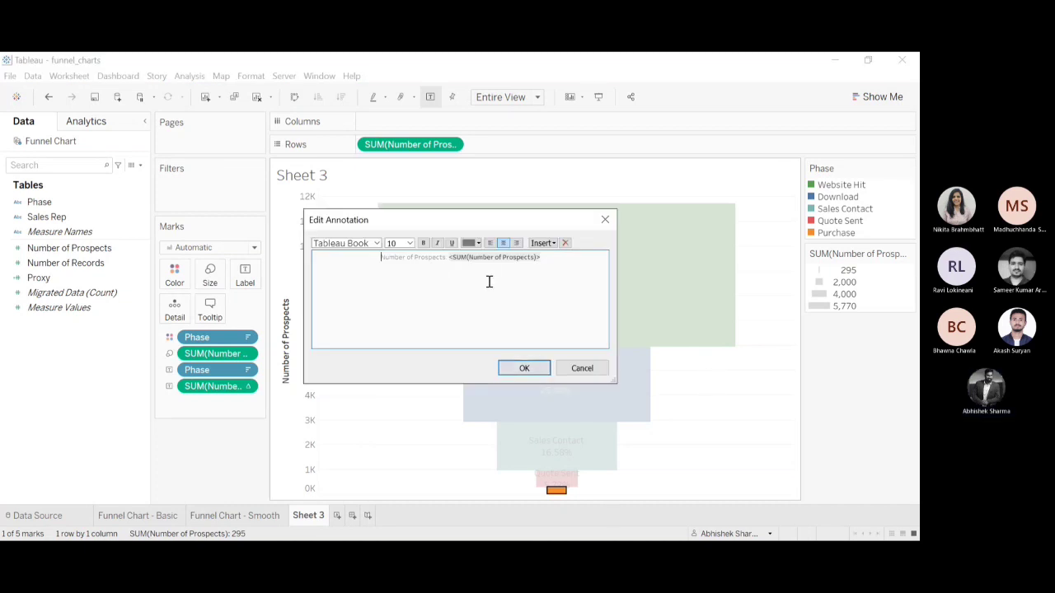
{"action": "left_click", "coordinate": [520, 368]}
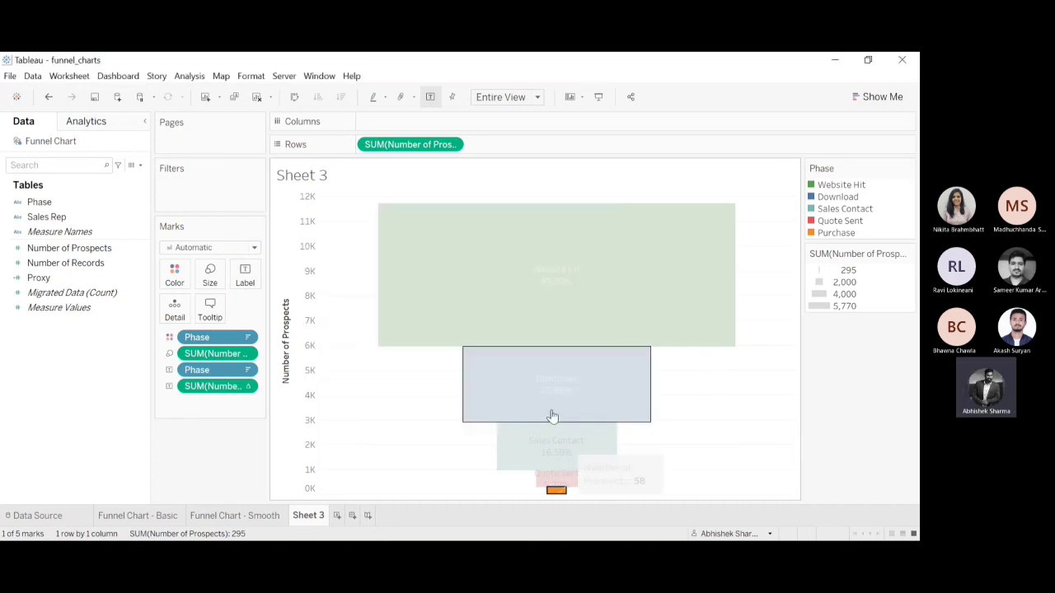
{"action": "left_click", "coordinate": [651, 476]}
{"action": "mouse_move", "coordinate": [651, 475]}
{"action": "left_mouse_down"}
{"action": "mouse_move", "coordinate": [749, 464]}
{"action": "mouse_move", "coordinate": [771, 472]}
{"action": "left_mouse_up"}
{"action": "left_click", "coordinate": [827, 388]}
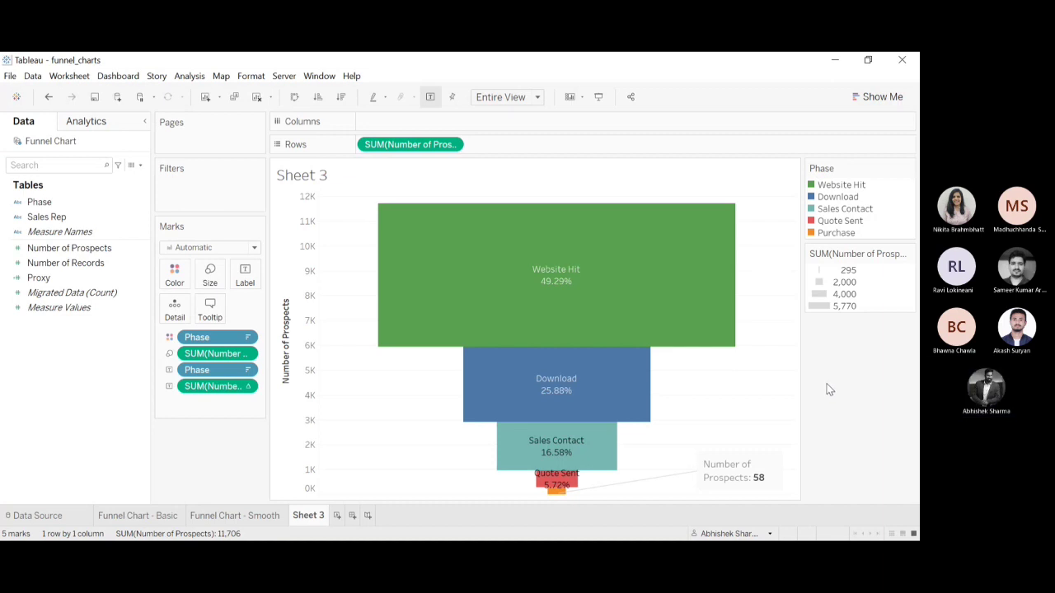
{"action": "mouse_move", "coordinate": [777, 454]}
{"action": "double_click", "coordinate": [759, 468]}
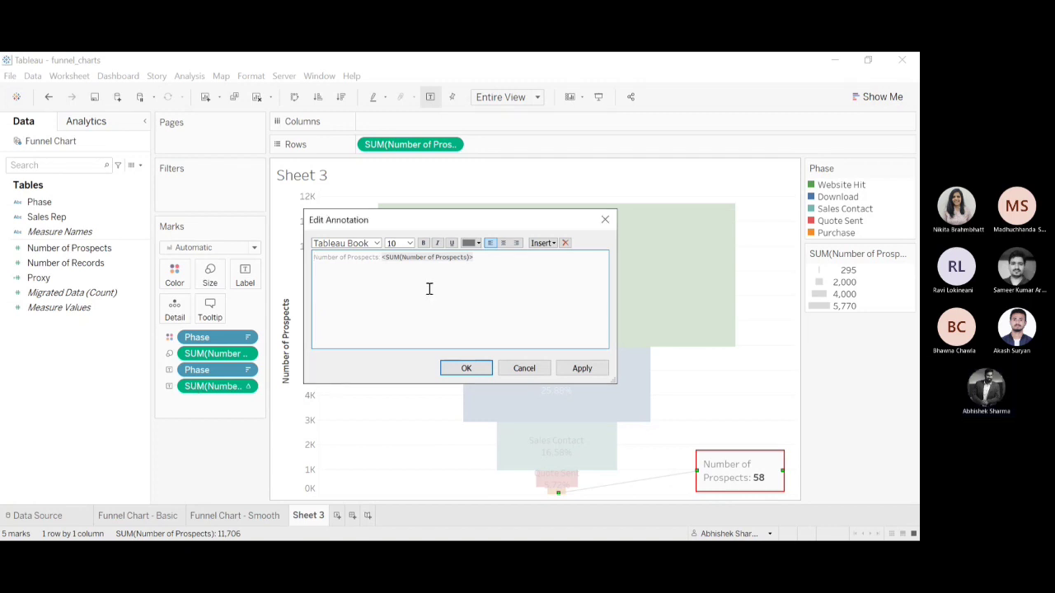
{"action": "left_click", "coordinate": [605, 220]}
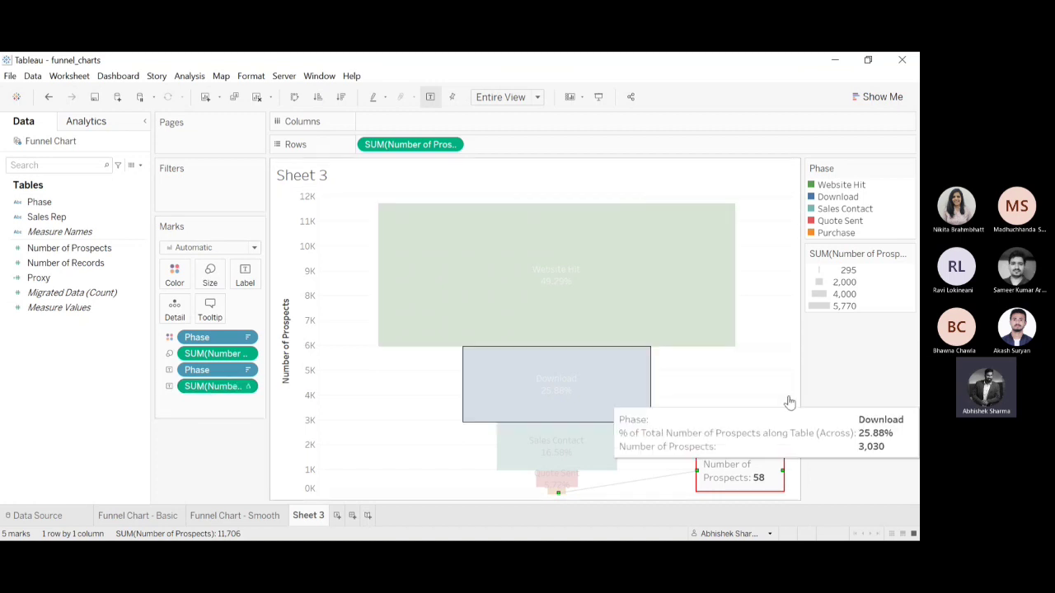
{"action": "left_click", "coordinate": [610, 404]}
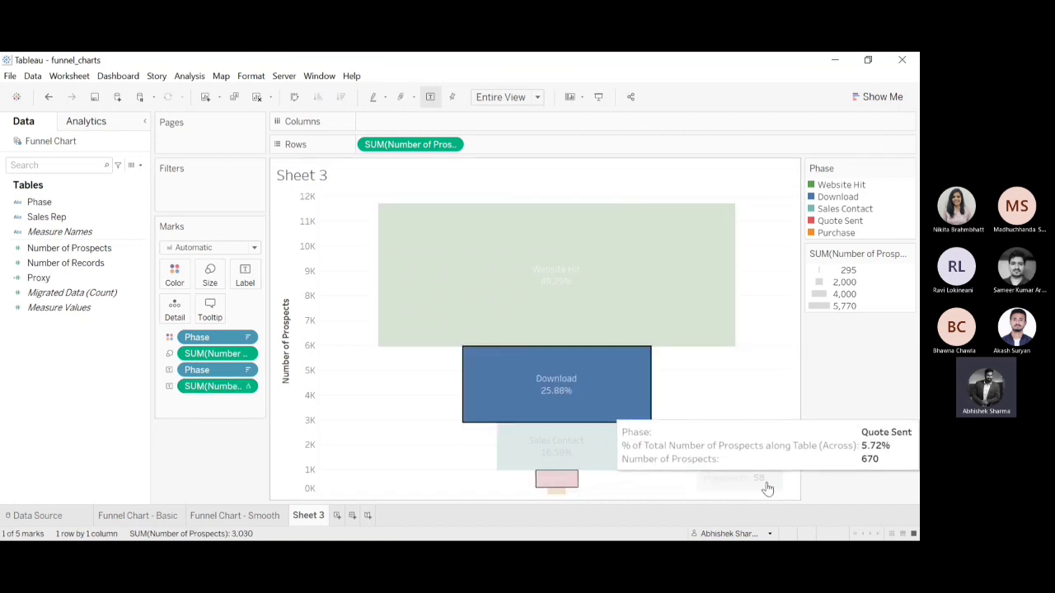
{"action": "left_click", "coordinate": [765, 414]}
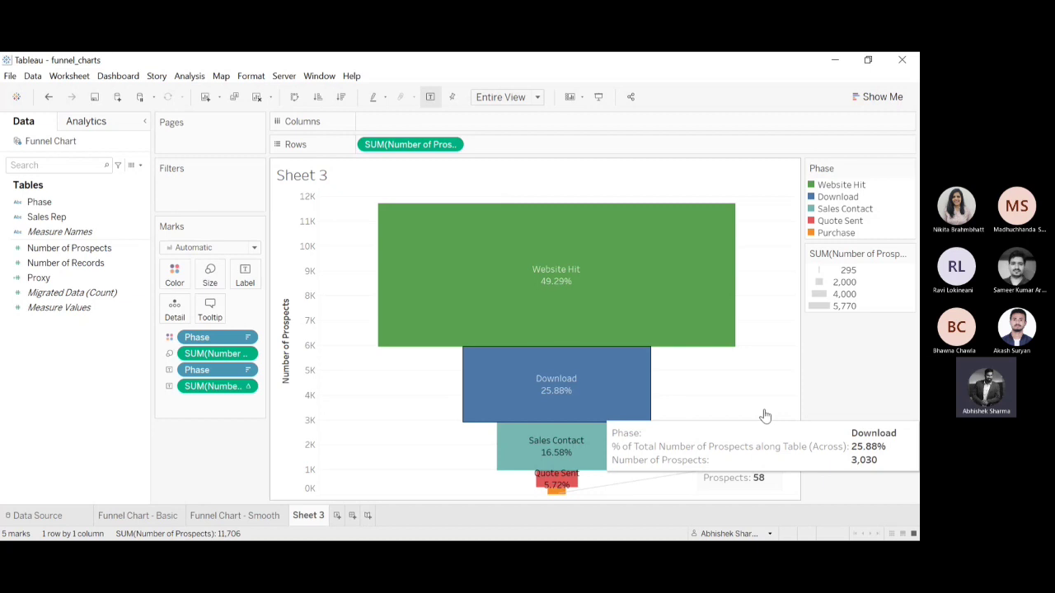
Replace the Purchase segment's annotation text with "Purchase- 5%" and clear the selection.
{"action": "double_click", "coordinate": [757, 487]}
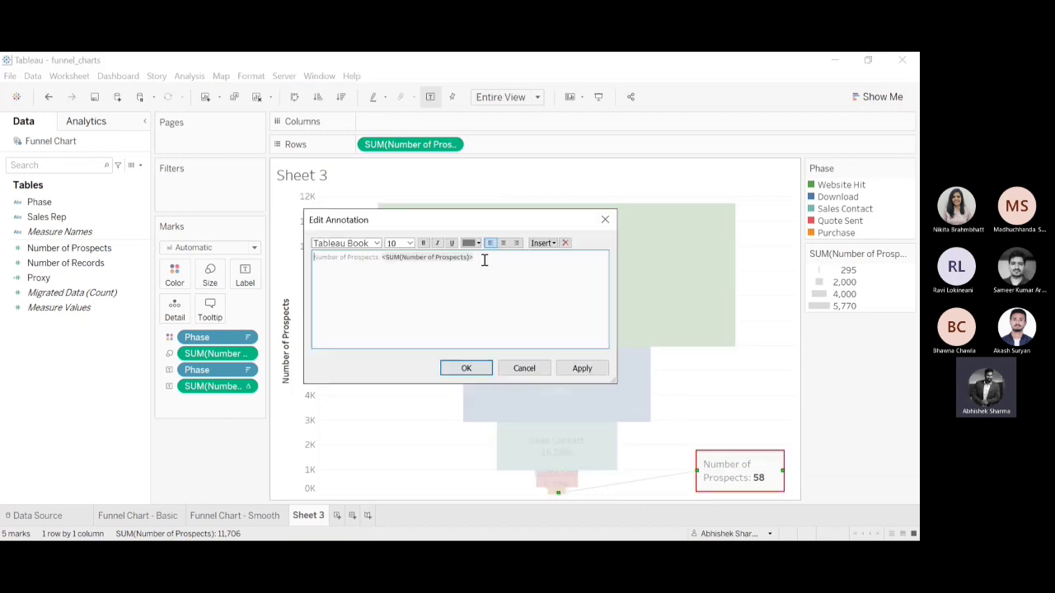
{"action": "left_click_drag", "start_coordinate": [476, 263], "coordinate": [267, 244]}
{"action": "key", "text": "Delete"}
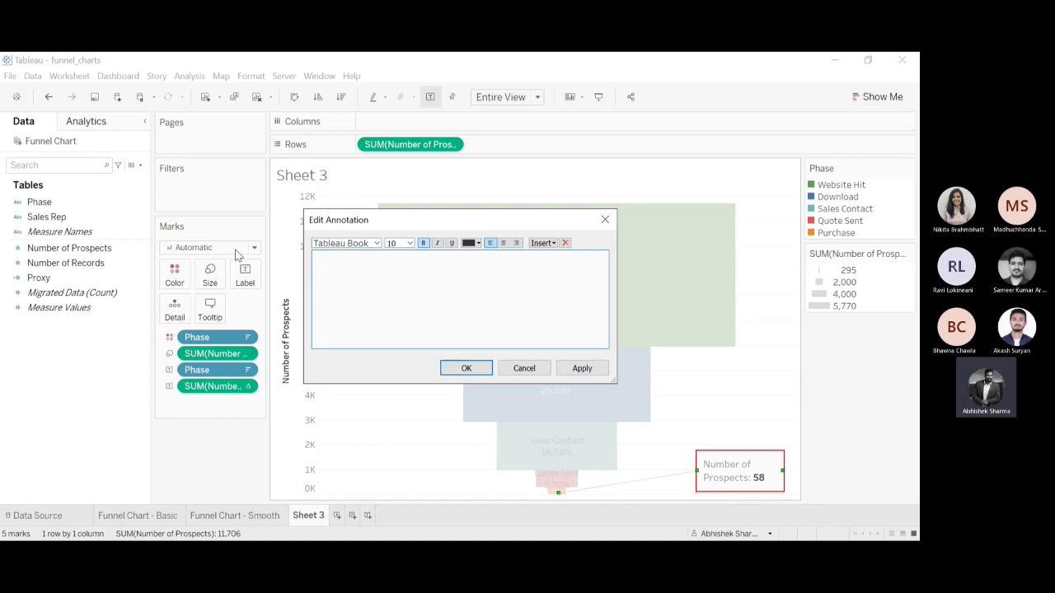
{"action": "type", "text": "Purchase"}
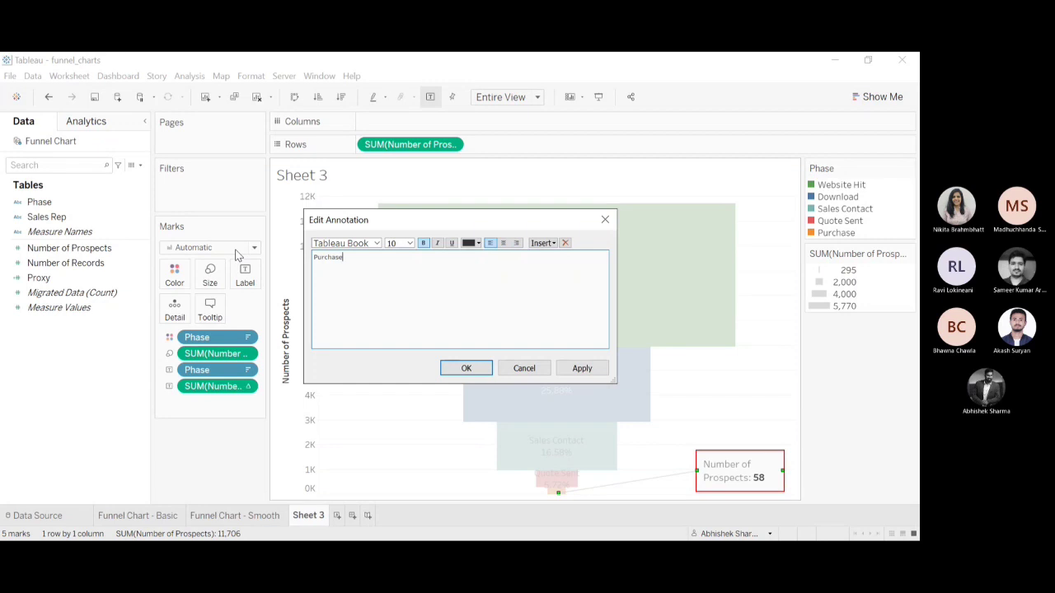
{"action": "type", "text": "- S"}
{"action": "type", "text": "%"}
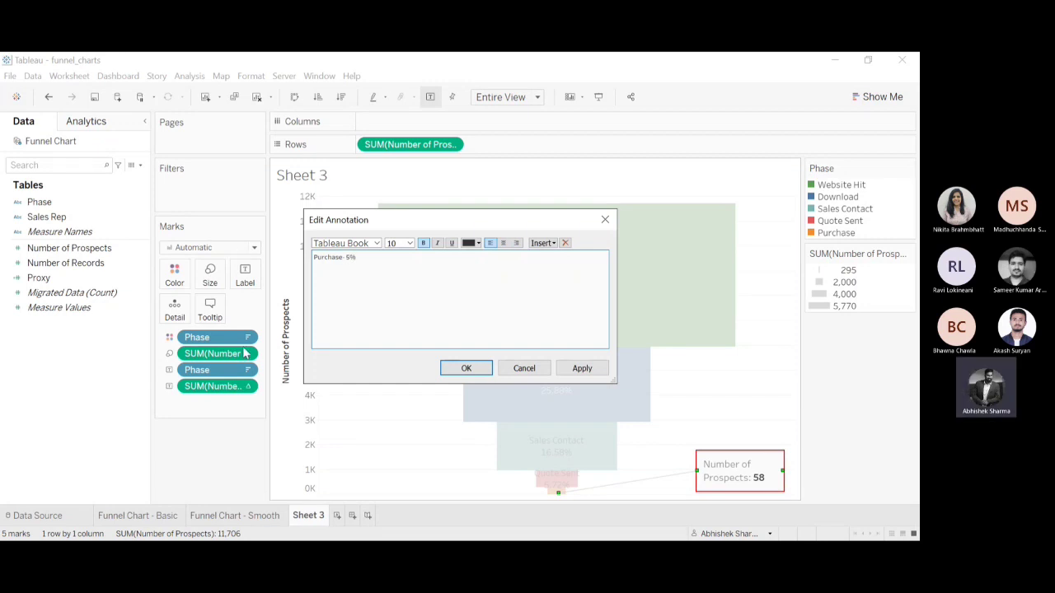
{"action": "left_click", "coordinate": [466, 369]}
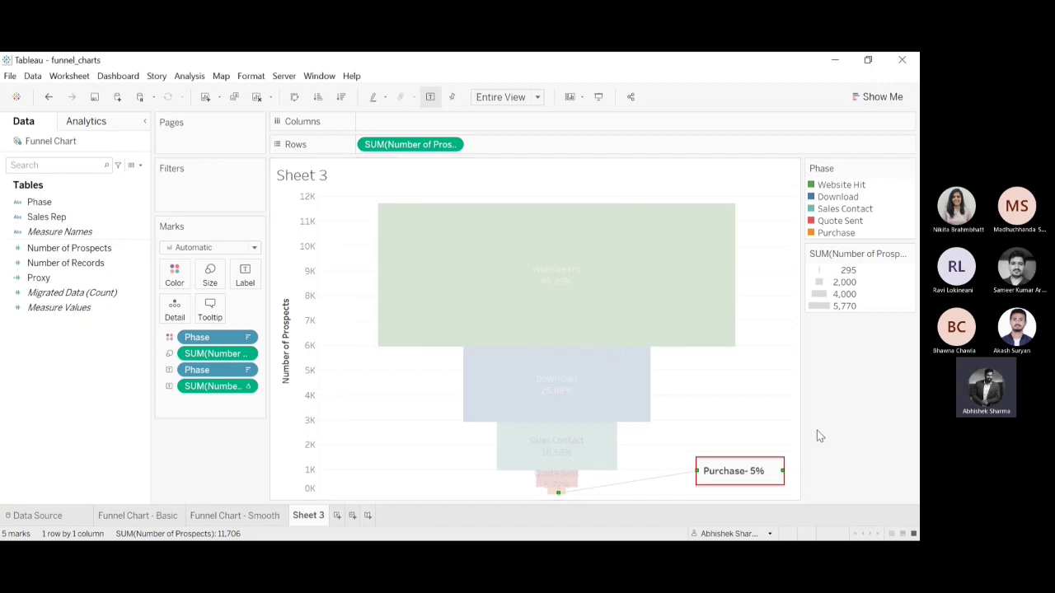
{"action": "left_click", "coordinate": [749, 421]}
{"action": "left_click", "coordinate": [744, 418]}
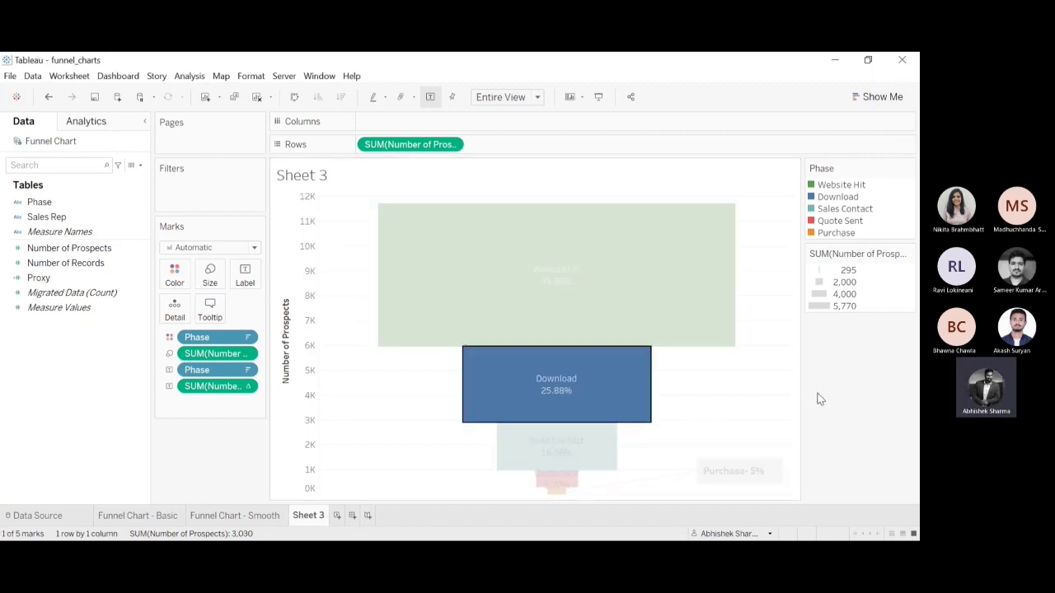
{"action": "left_click", "coordinate": [820, 399]}
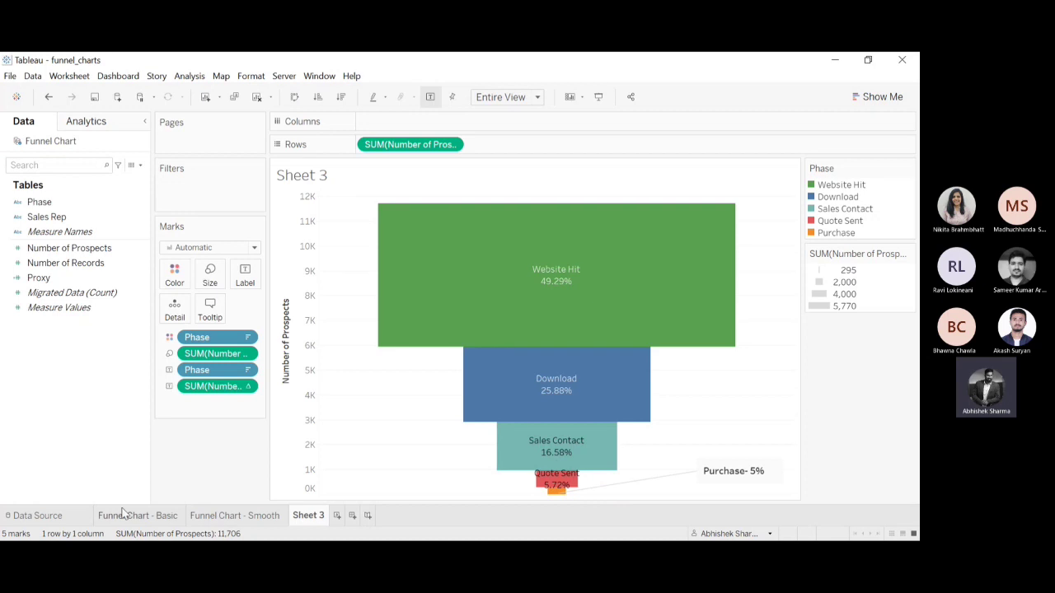
Look at the Funnel Chart - Smooth sheet, then create a new worksheet with Phase on its rows.
{"action": "left_click", "coordinate": [213, 517]}
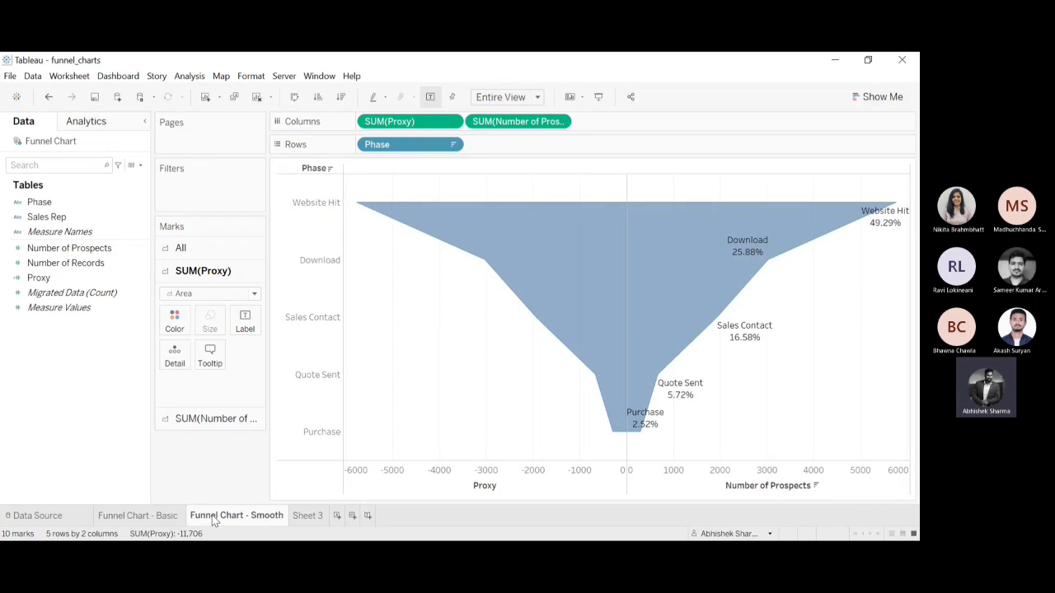
{"action": "left_click", "coordinate": [337, 515]}
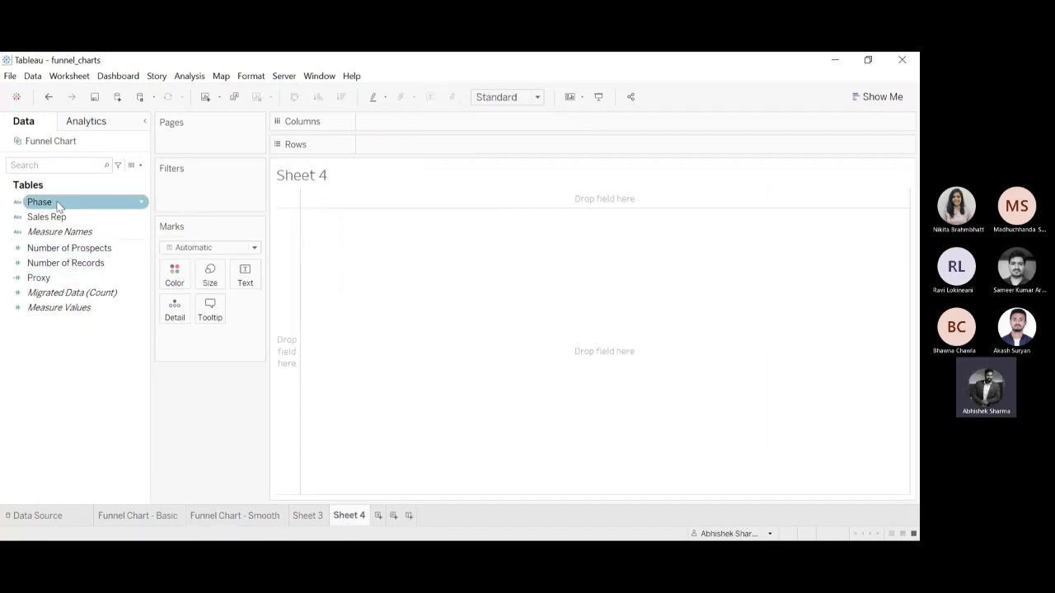
{"action": "left_click_drag", "start_coordinate": [58, 206], "coordinate": [416, 149]}
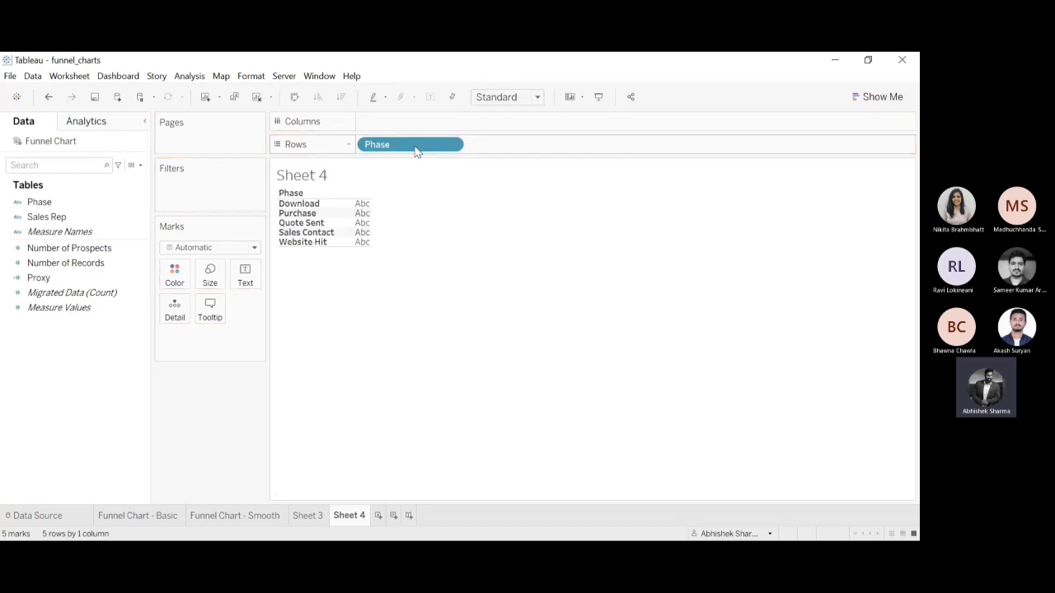
Add Number of Prospects to the columns and change the mark type to Area.
{"action": "mouse_move", "coordinate": [69, 250]}
{"action": "left_mouse_down"}
{"action": "mouse_move", "coordinate": [449, 109]}
{"action": "mouse_move", "coordinate": [419, 123]}
{"action": "left_mouse_up"}
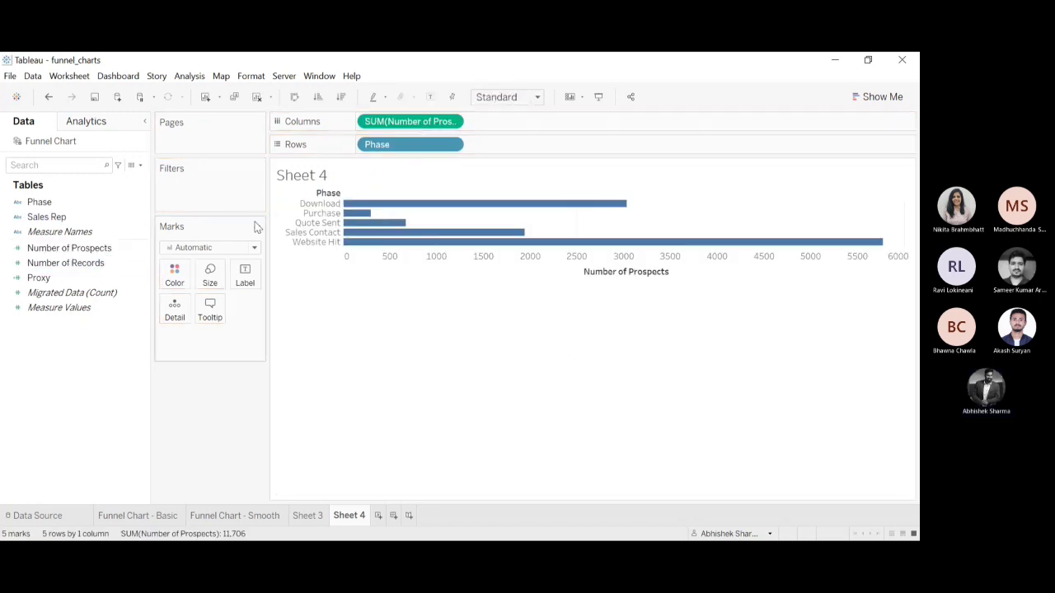
{"action": "left_click", "coordinate": [205, 310]}
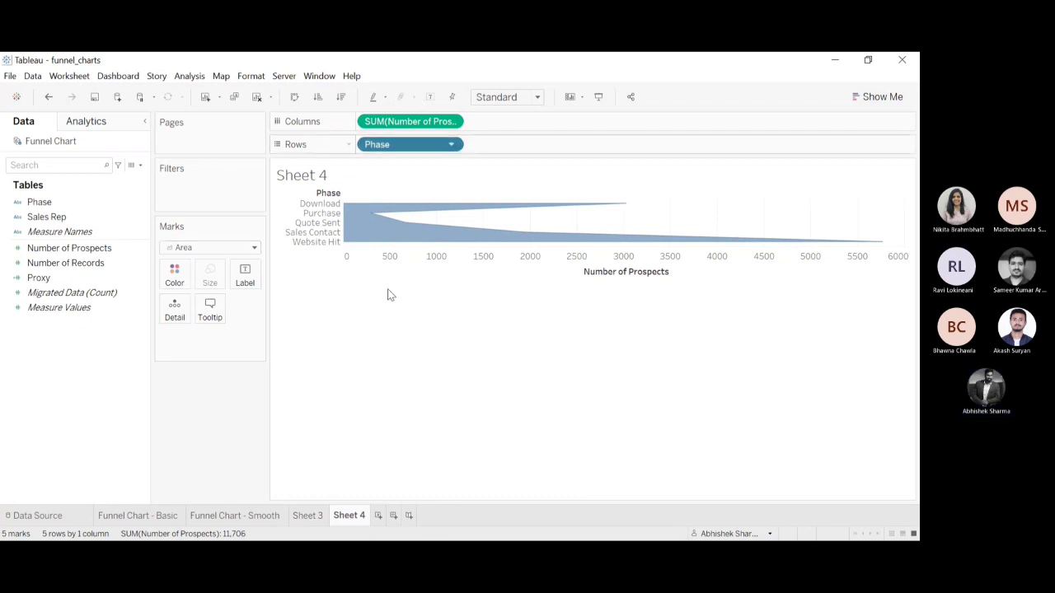
Sort Phase in descending order by the sum of Number of Prospects and fit the chart to the entire view.
{"action": "left_click", "coordinate": [410, 225]}
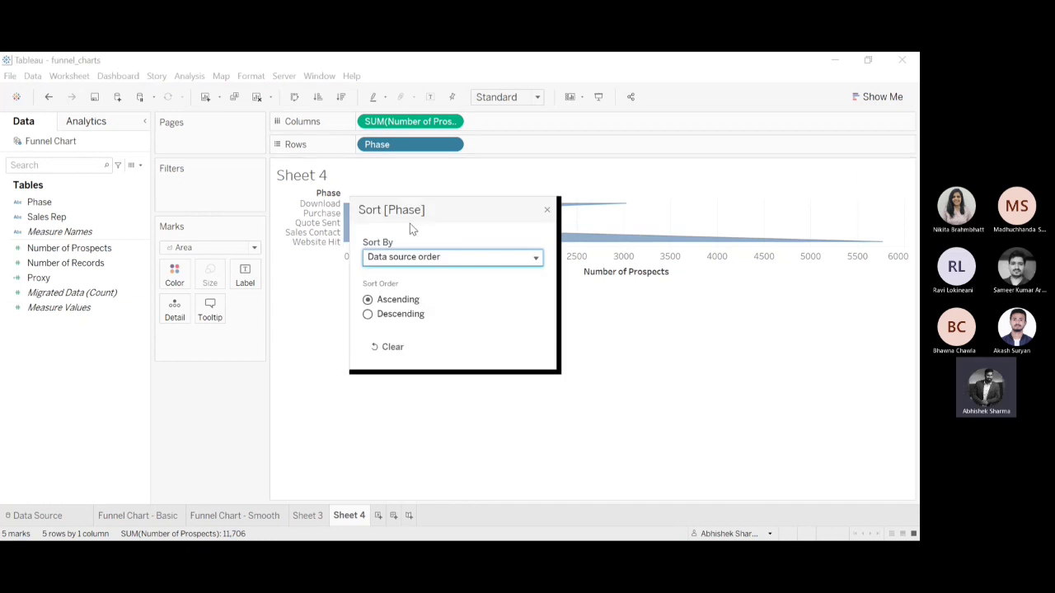
{"action": "left_click", "coordinate": [445, 259]}
{"action": "left_click", "coordinate": [433, 297]}
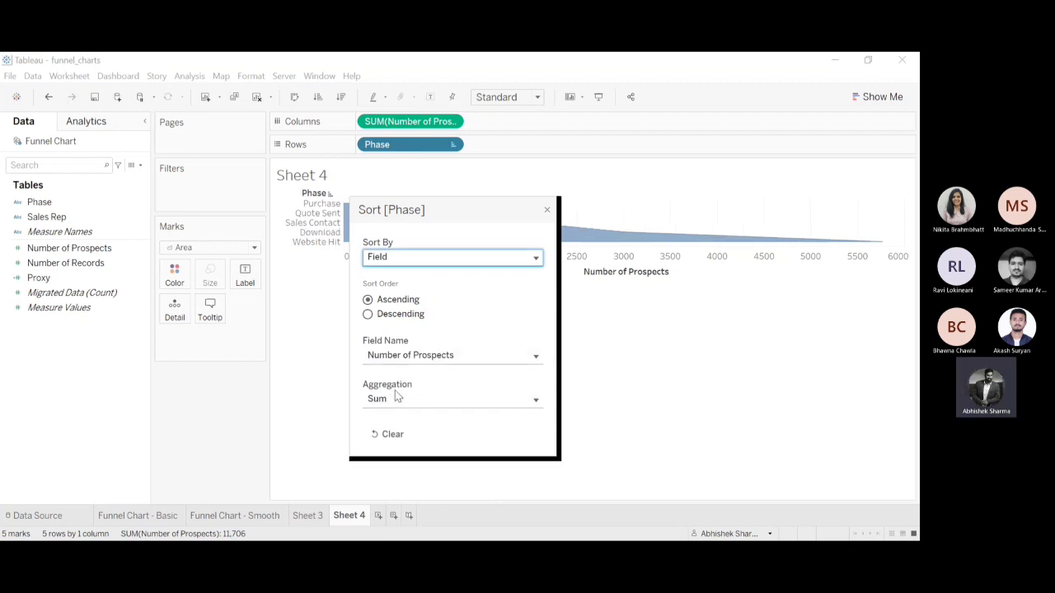
{"action": "left_click", "coordinate": [547, 211]}
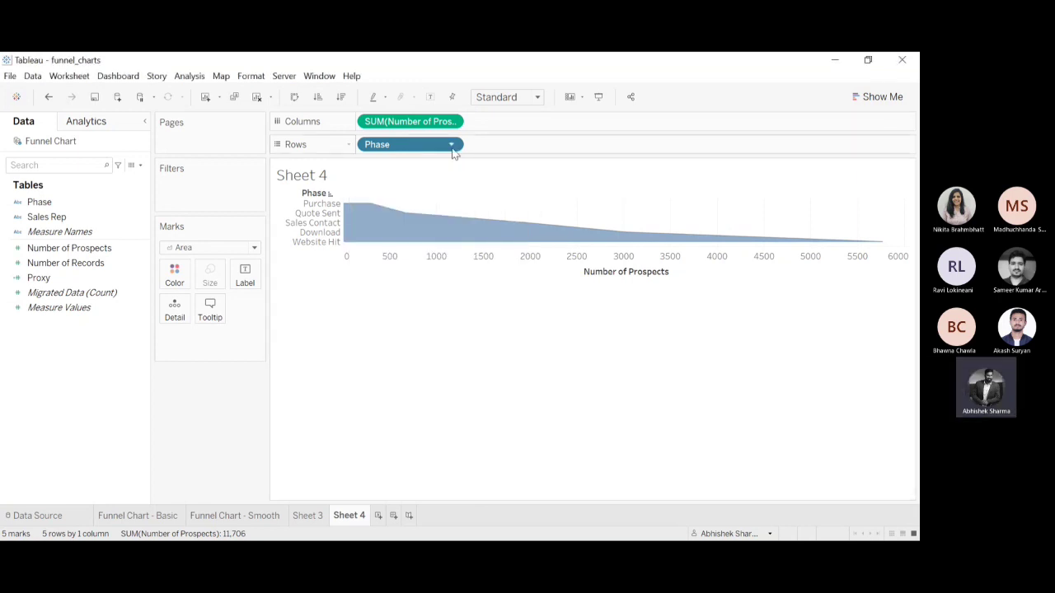
{"action": "left_click", "coordinate": [415, 227]}
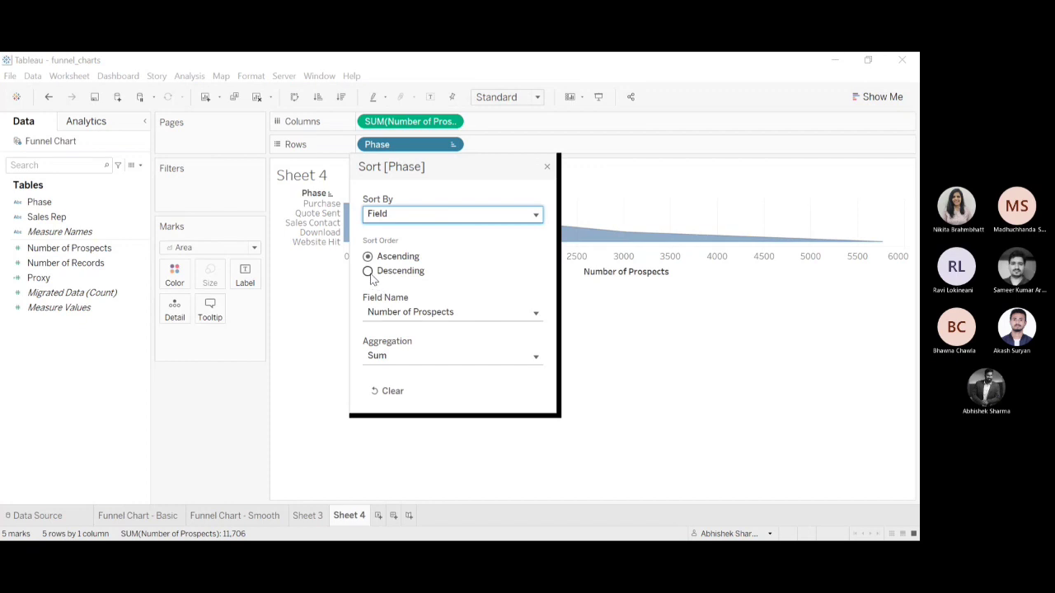
{"action": "left_click", "coordinate": [369, 272]}
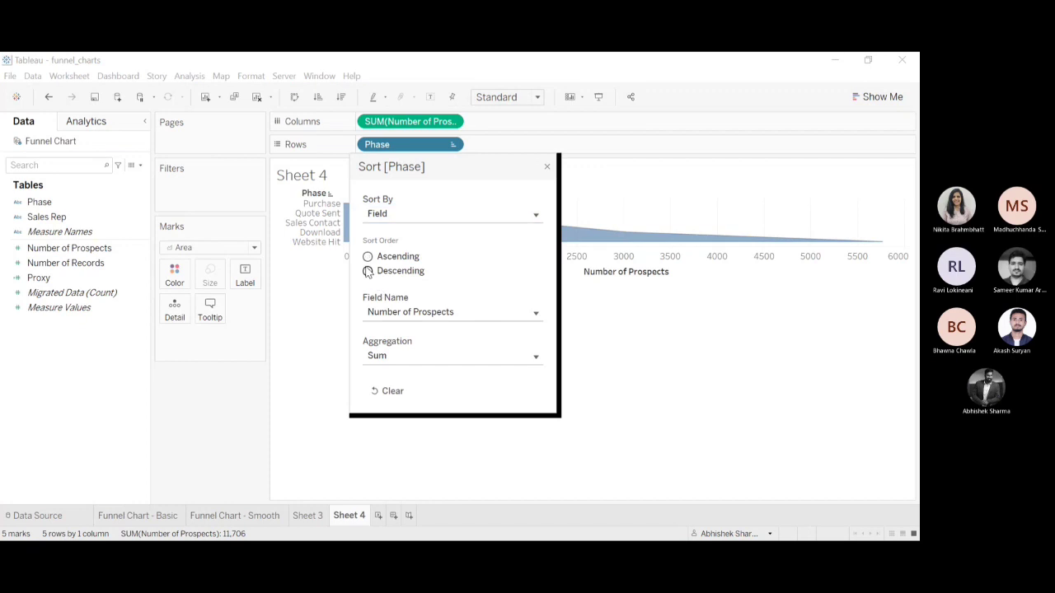
{"action": "left_click", "coordinate": [548, 169]}
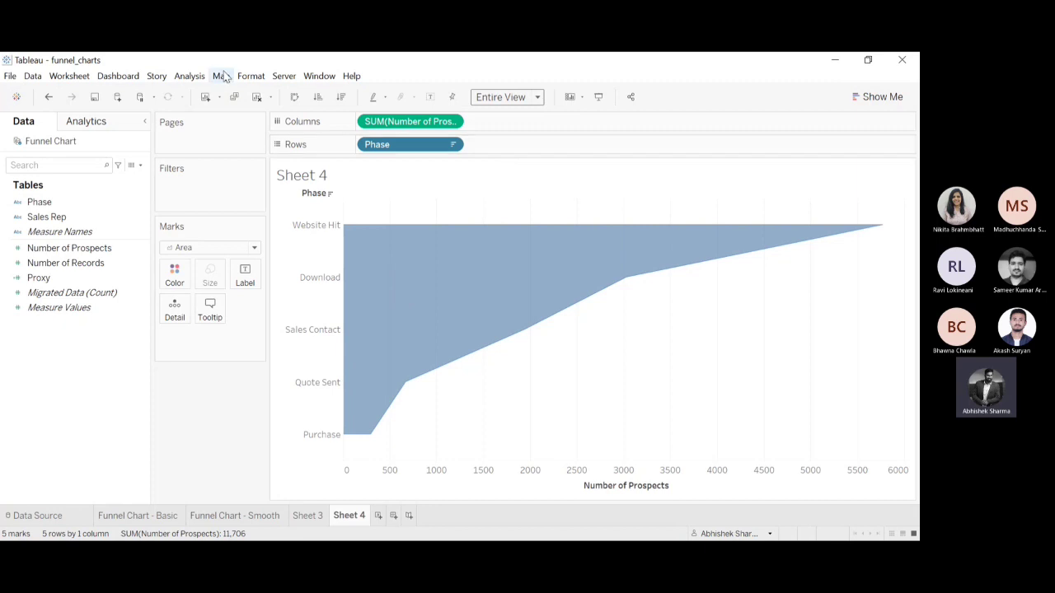
Create a calculated field "Proxy 2" as -SUM([Number of Prospects]) and place it before Number of Prospects on the columns.
{"action": "left_click", "coordinate": [142, 166]}
{"action": "left_click", "coordinate": [87, 179]}
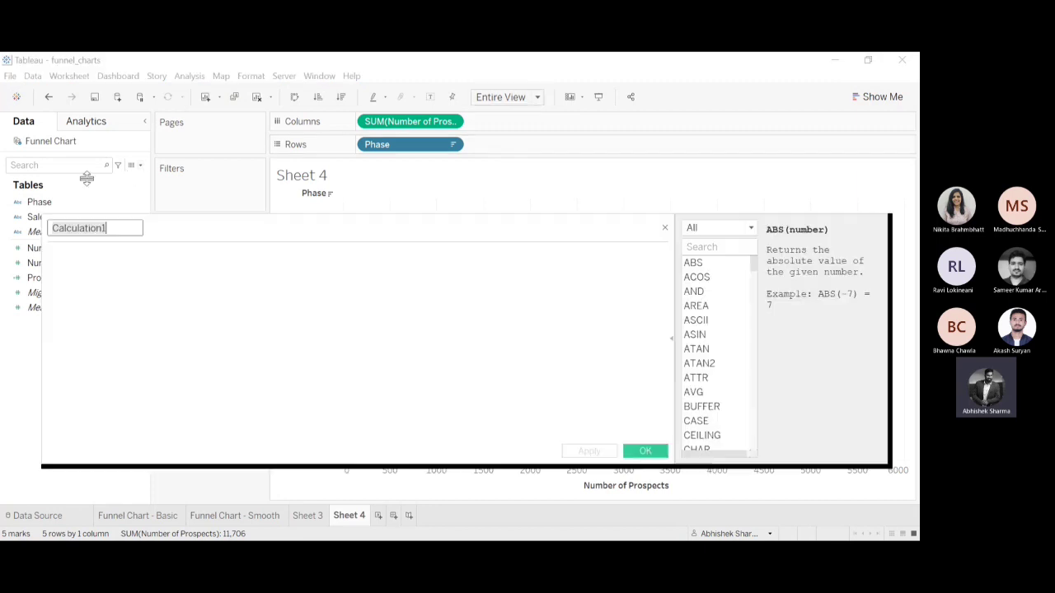
{"action": "type", "text": "P"}
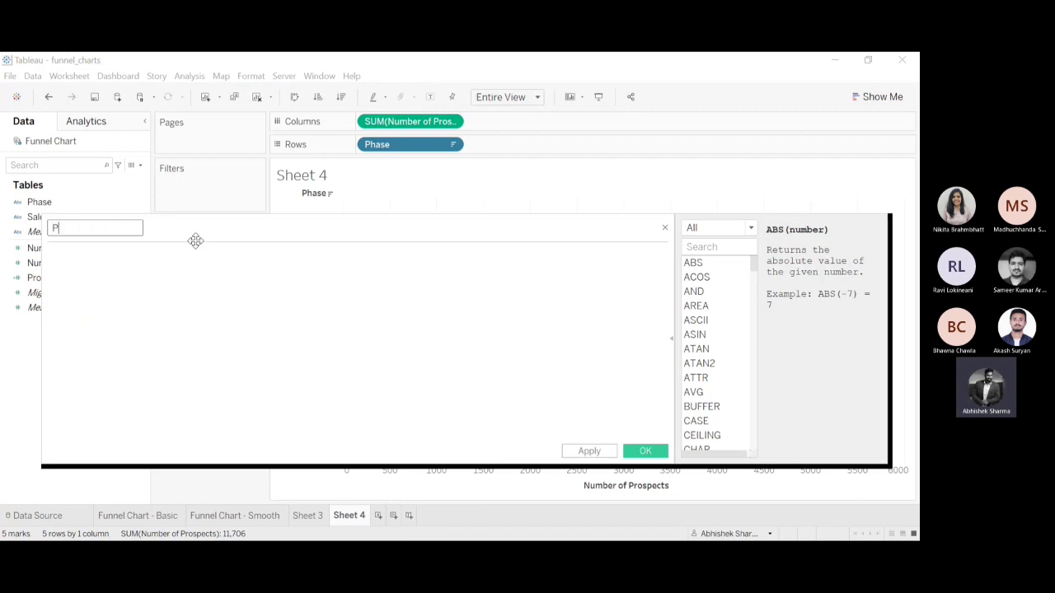
{"action": "type", "text": "roxy 2"}
{"action": "left_click", "coordinate": [187, 272]}
{"action": "left_click_drag", "start_coordinate": [375, 121], "coordinate": [97, 260]}
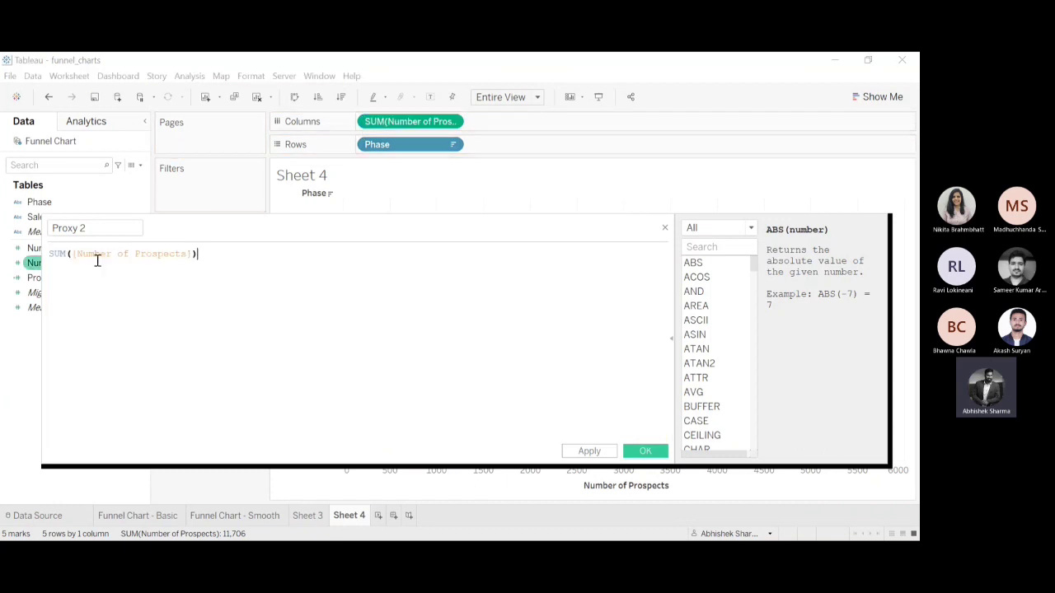
{"action": "left_click", "coordinate": [49, 254]}
{"action": "type", "text": "-"}
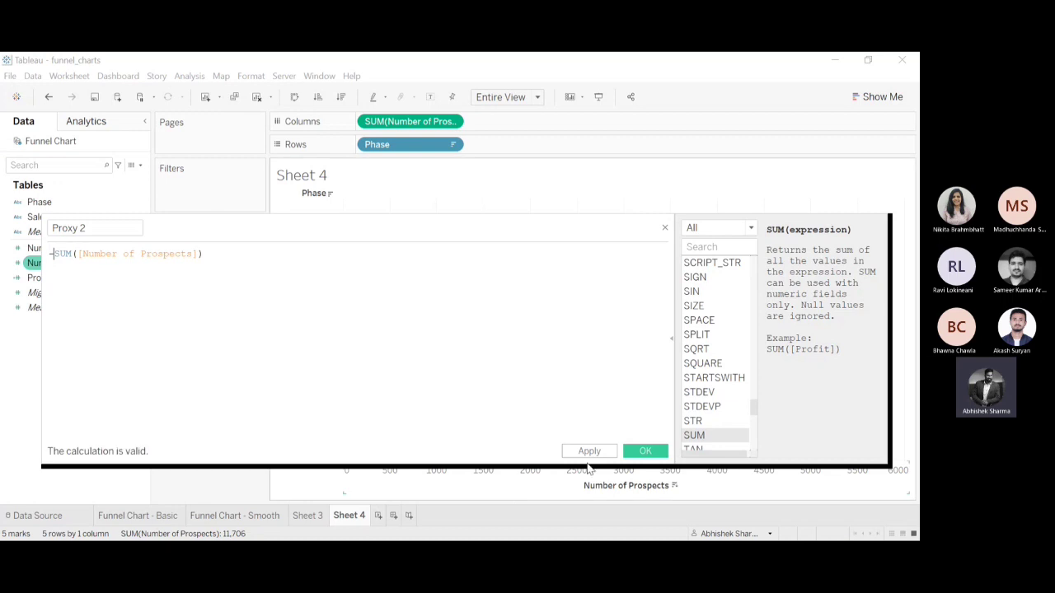
{"action": "left_click", "coordinate": [642, 450]}
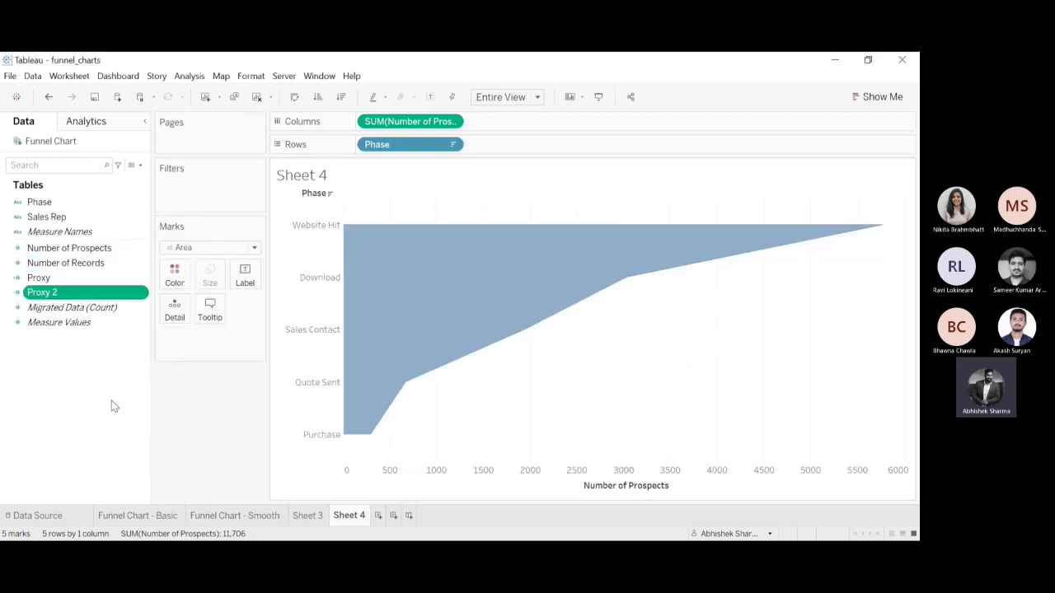
{"action": "left_click_drag", "start_coordinate": [41, 295], "coordinate": [361, 123]}
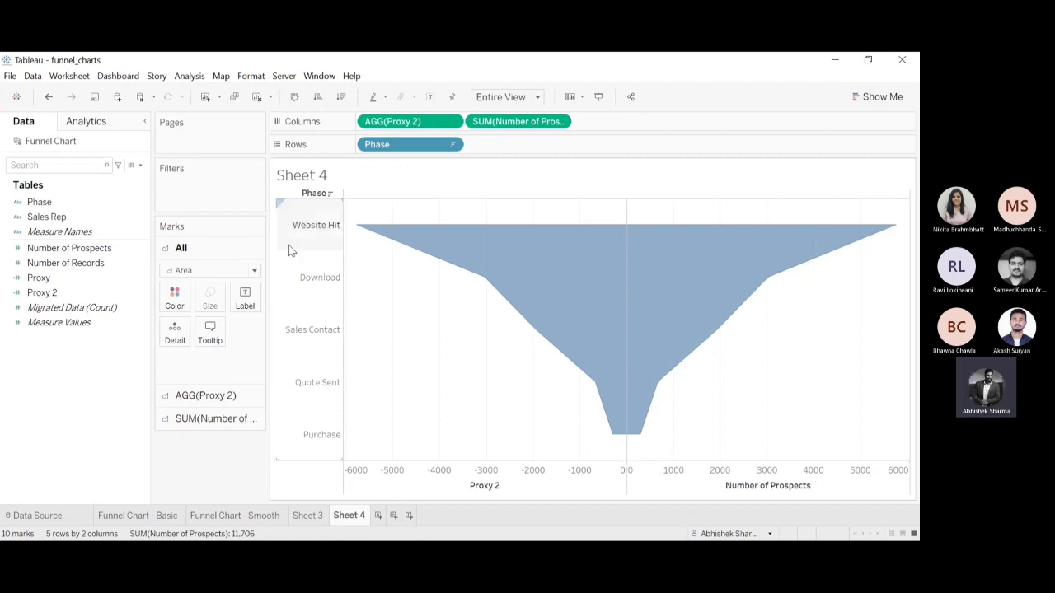
Try Phase labels on the Proxy 2 area and on the Number of Prospects area separately, taking each one back.
{"action": "left_click", "coordinate": [47, 203]}
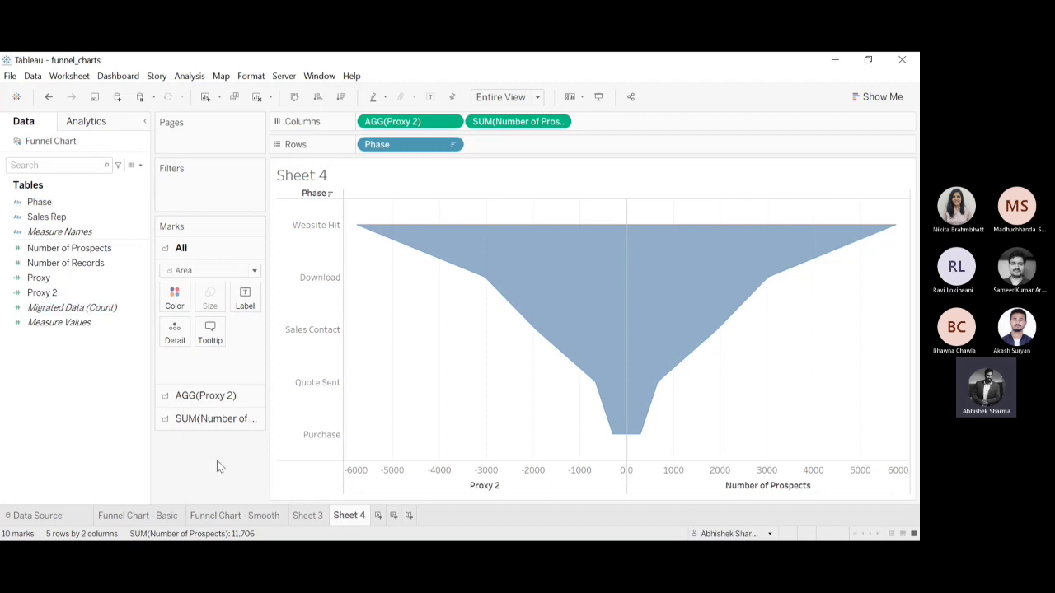
{"action": "left_click", "coordinate": [224, 420]}
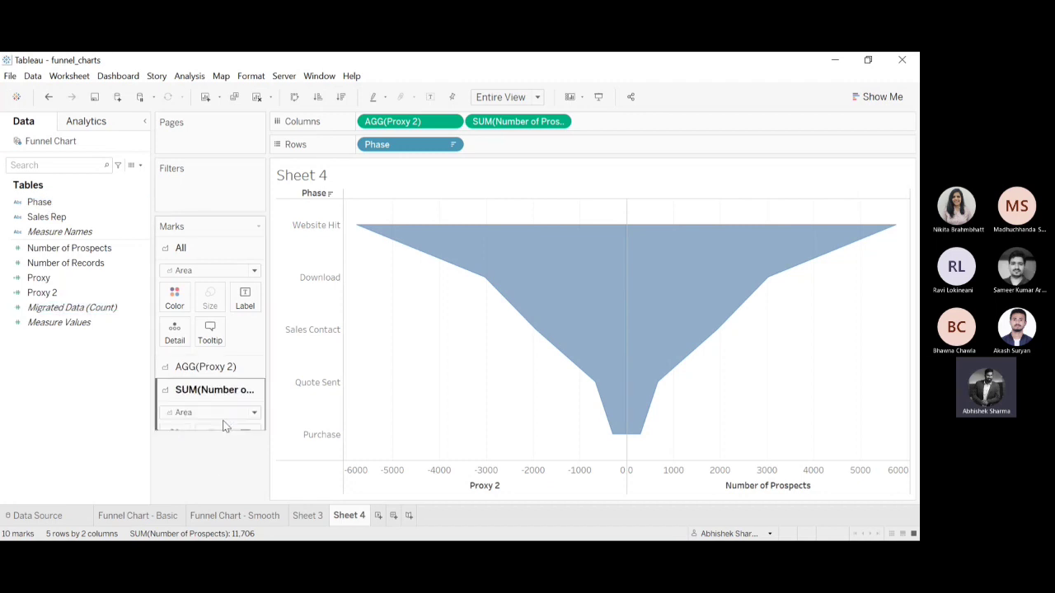
{"action": "left_click", "coordinate": [90, 323]}
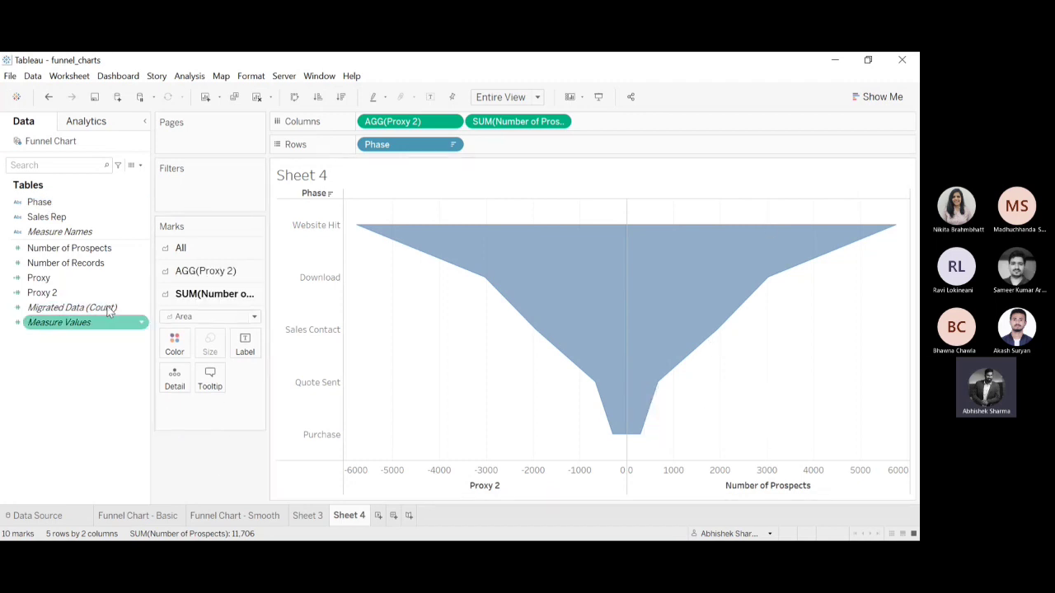
{"action": "left_click", "coordinate": [205, 272]}
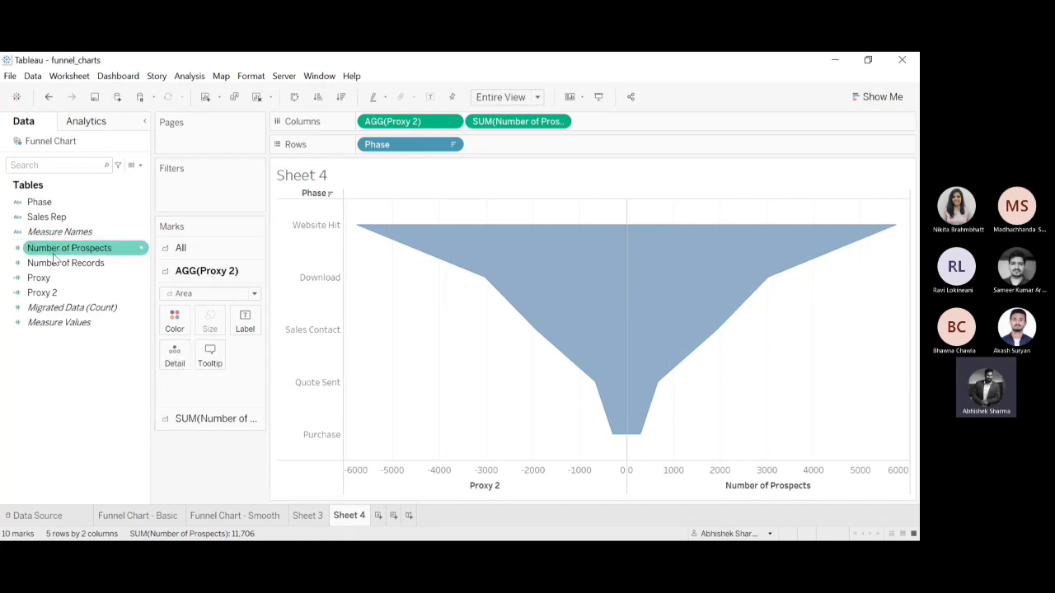
{"action": "left_click_drag", "start_coordinate": [63, 207], "coordinate": [244, 323]}
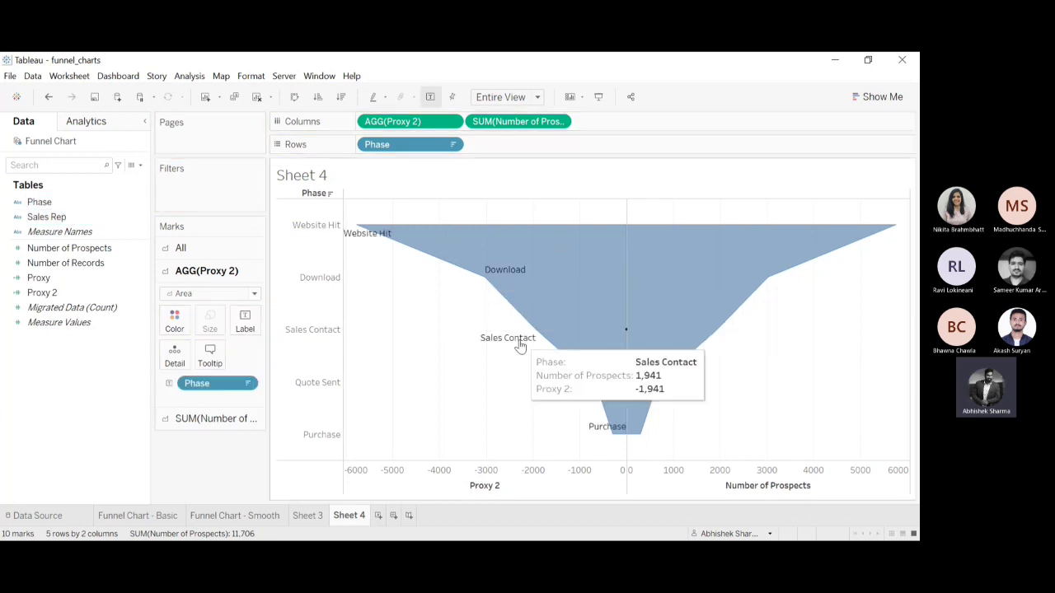
{"action": "left_click", "coordinate": [49, 97]}
{"action": "left_click", "coordinate": [210, 419]}
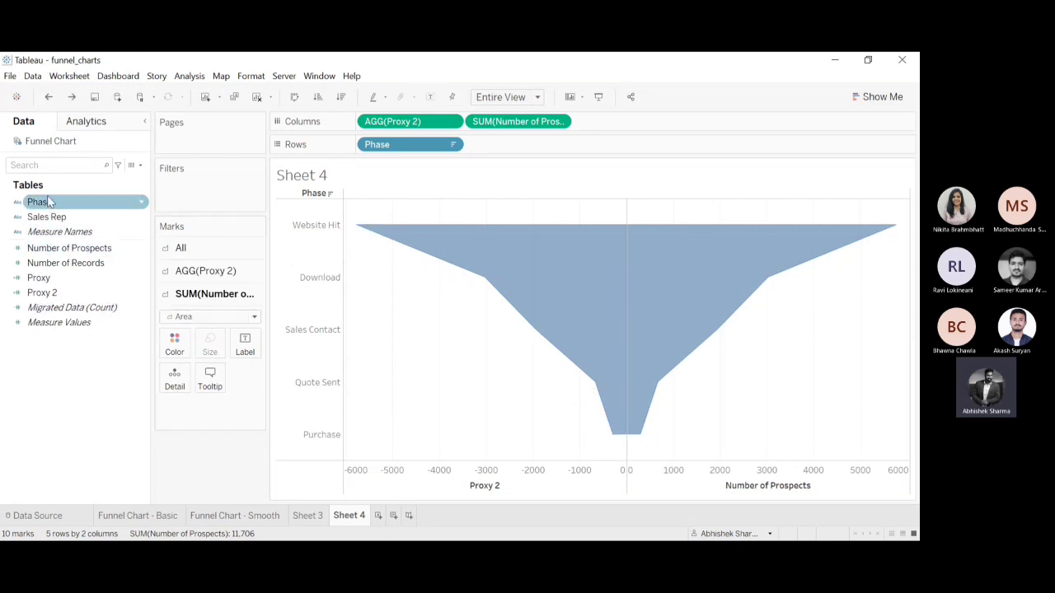
{"action": "left_click_drag", "start_coordinate": [56, 206], "coordinate": [244, 346]}
{"action": "left_click_drag", "start_coordinate": [222, 410], "coordinate": [224, 438]}
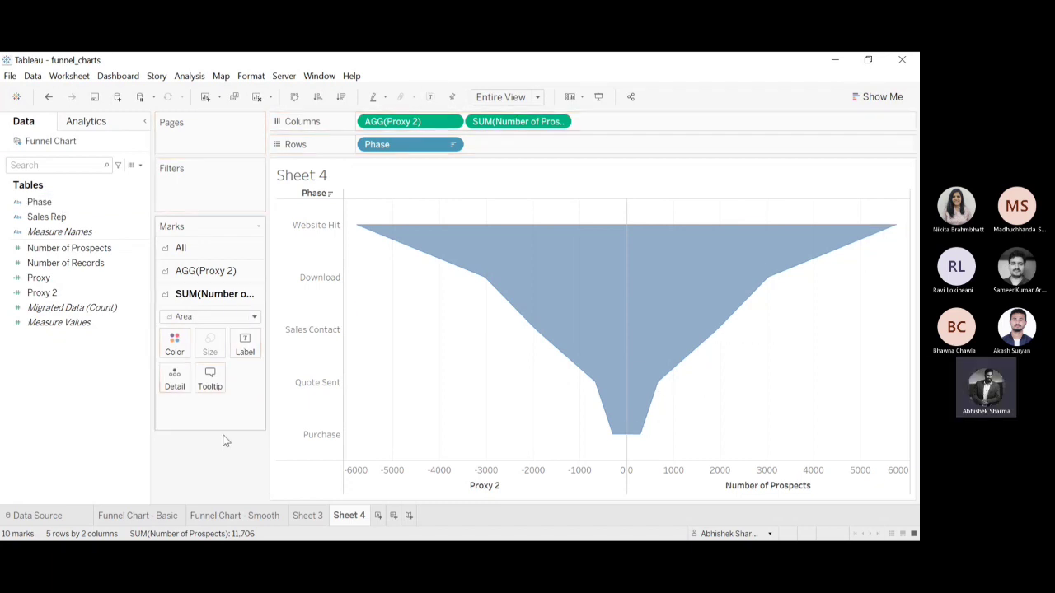
Label all marks with Phase and remove the label from the Proxy 2 area.
{"action": "left_click", "coordinate": [206, 251]}
{"action": "left_click", "coordinate": [58, 205]}
{"action": "left_click_drag", "start_coordinate": [57, 206], "coordinate": [243, 302]}
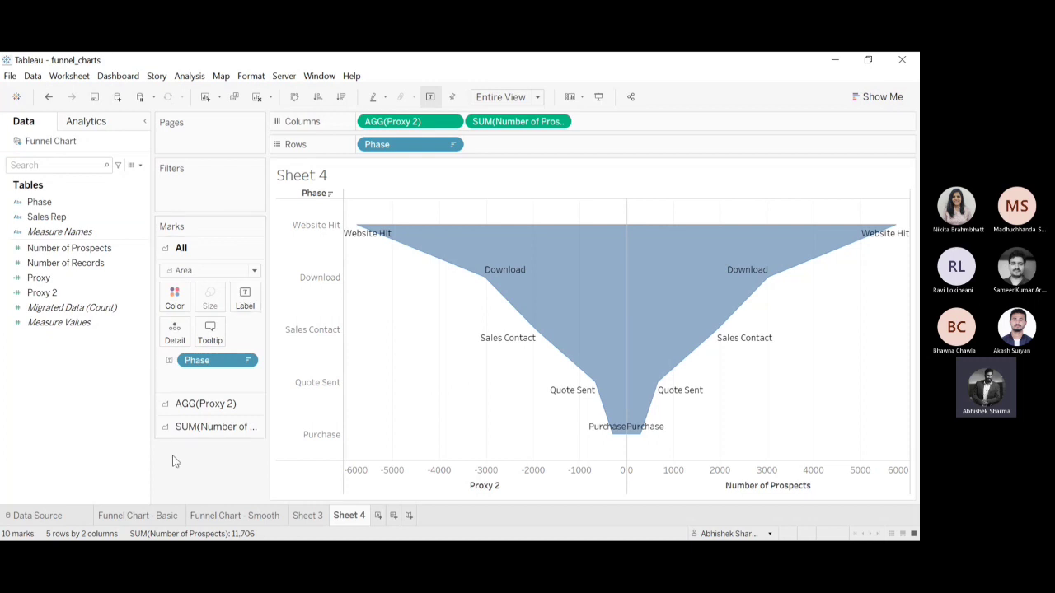
{"action": "left_click", "coordinate": [214, 404]}
{"action": "left_click_drag", "start_coordinate": [214, 383], "coordinate": [46, 417]}
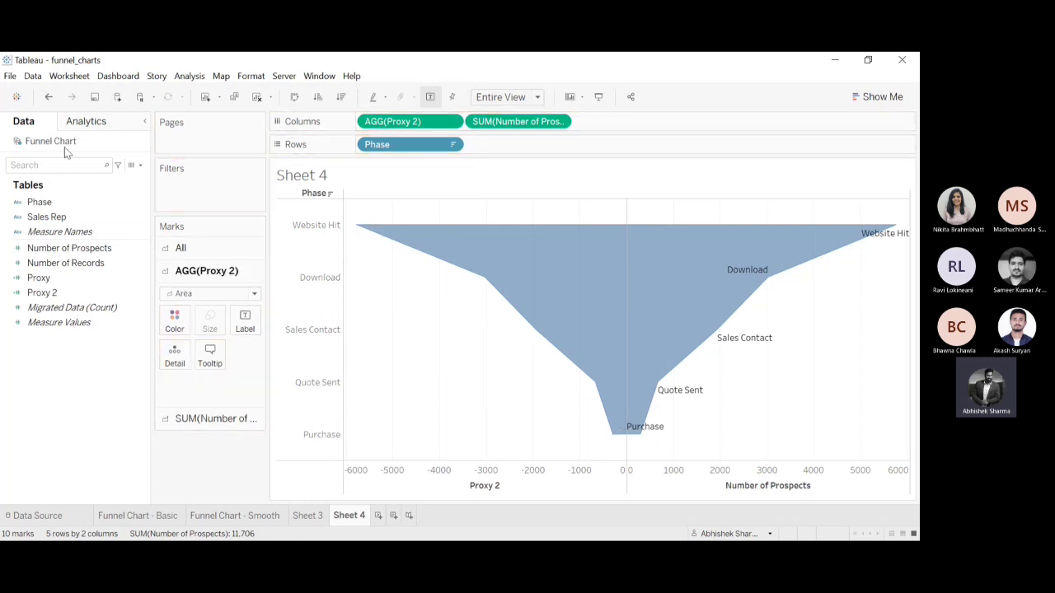
Try labelling the Proxy 2 area with Number of Prospects and remove that label again.
{"action": "left_click", "coordinate": [65, 249]}
{"action": "left_click_drag", "start_coordinate": [62, 257], "coordinate": [248, 326]}
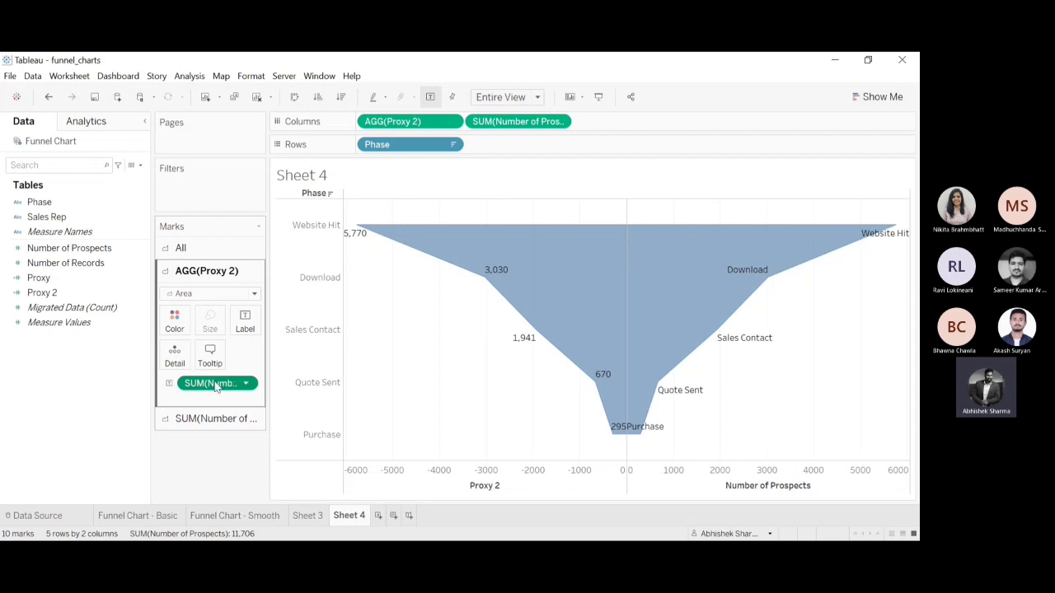
{"action": "left_click_drag", "start_coordinate": [212, 386], "coordinate": [31, 423]}
Add Number of Prospects as a percent of total to the Number of Prospects area's labels and compare with Sheet 3.
{"action": "left_click", "coordinate": [174, 422]}
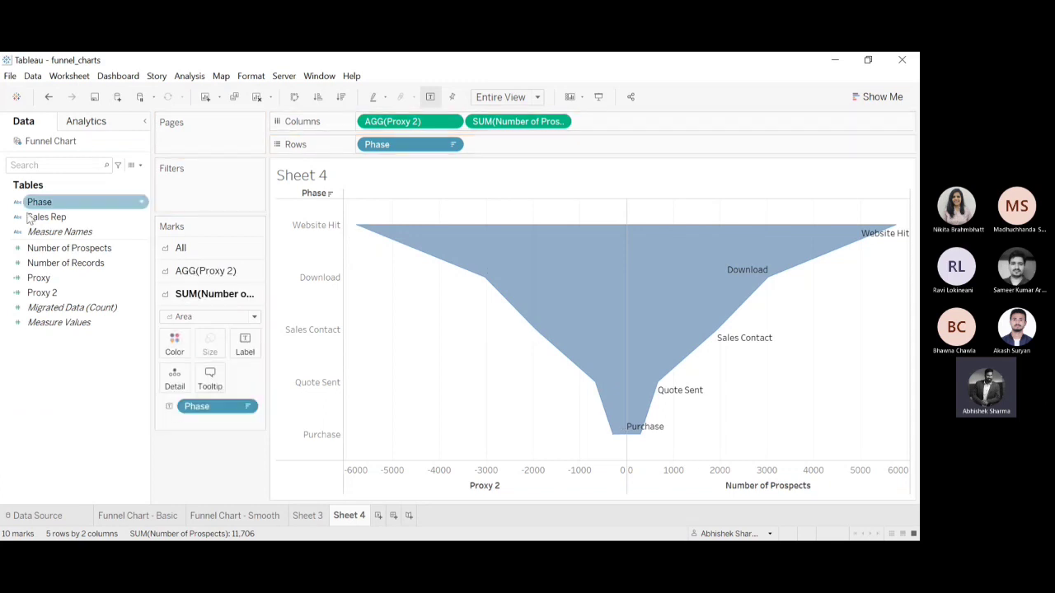
{"action": "left_click_drag", "start_coordinate": [64, 246], "coordinate": [245, 345]}
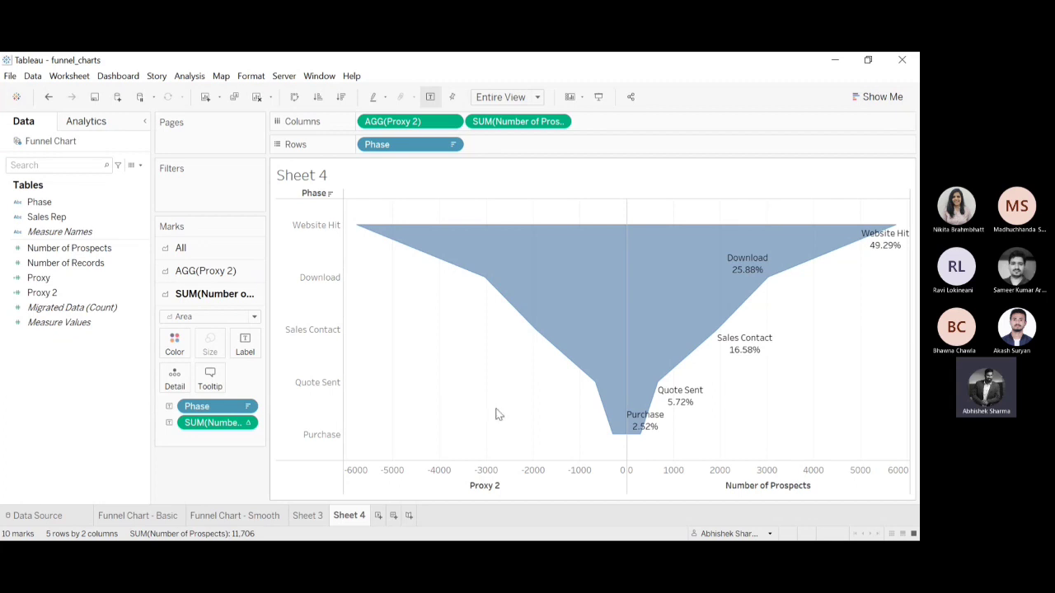
{"action": "left_click", "coordinate": [307, 516]}
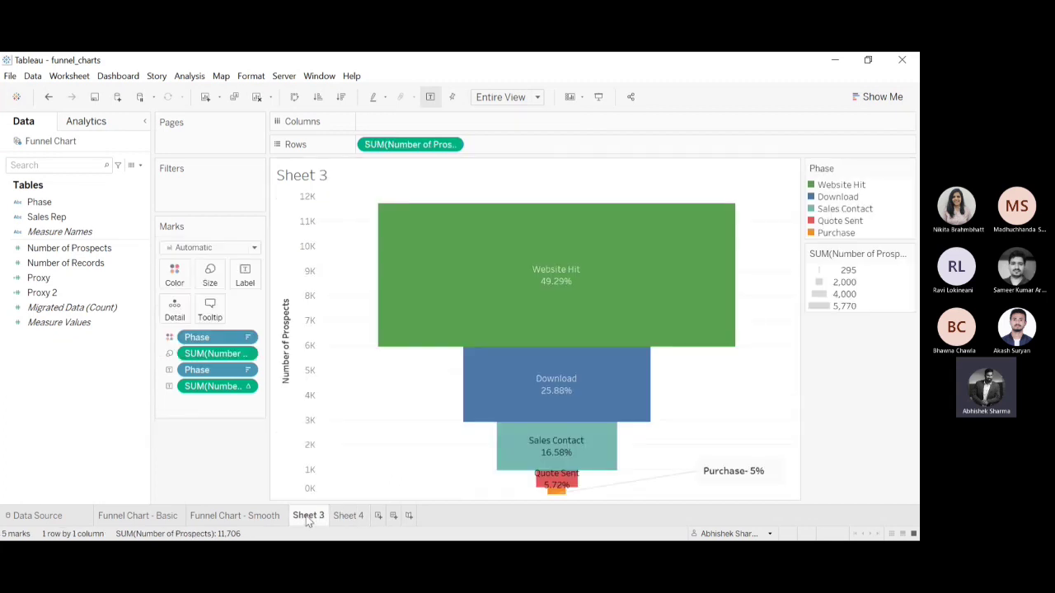
{"action": "left_click", "coordinate": [347, 516]}
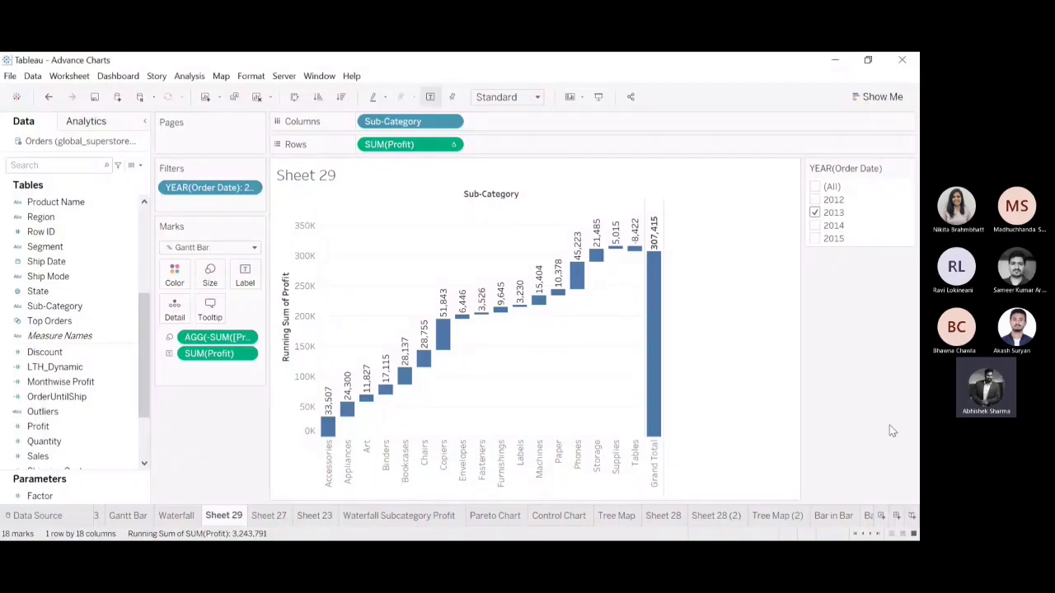
In the Advance Charts workbook, view the Pareto Chart sheet, create a new worksheet after it, and return to the Pareto Chart.
{"action": "left_click", "coordinate": [494, 520]}
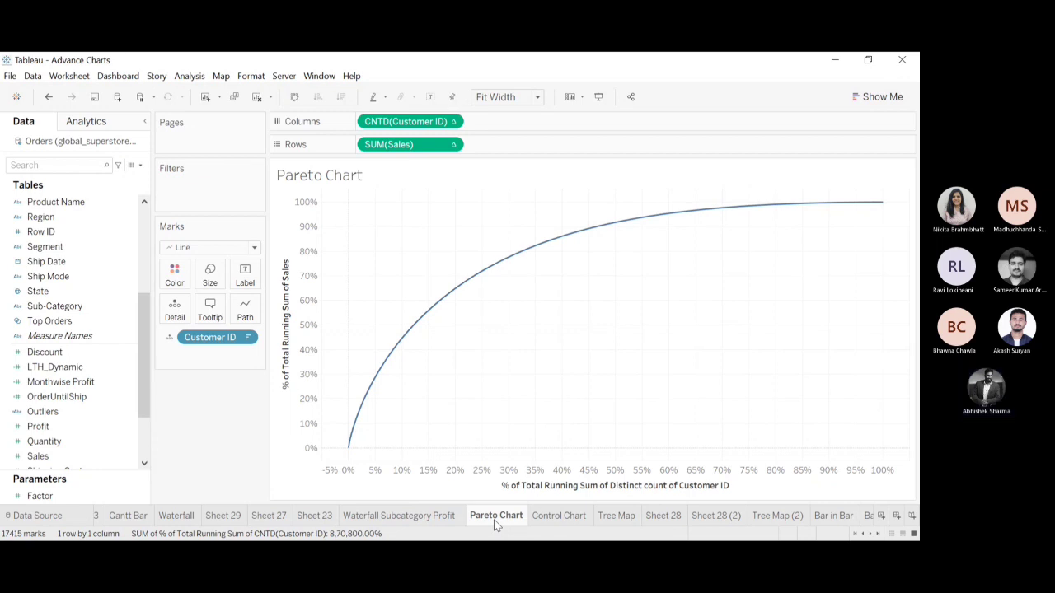
{"action": "left_click", "coordinate": [204, 96]}
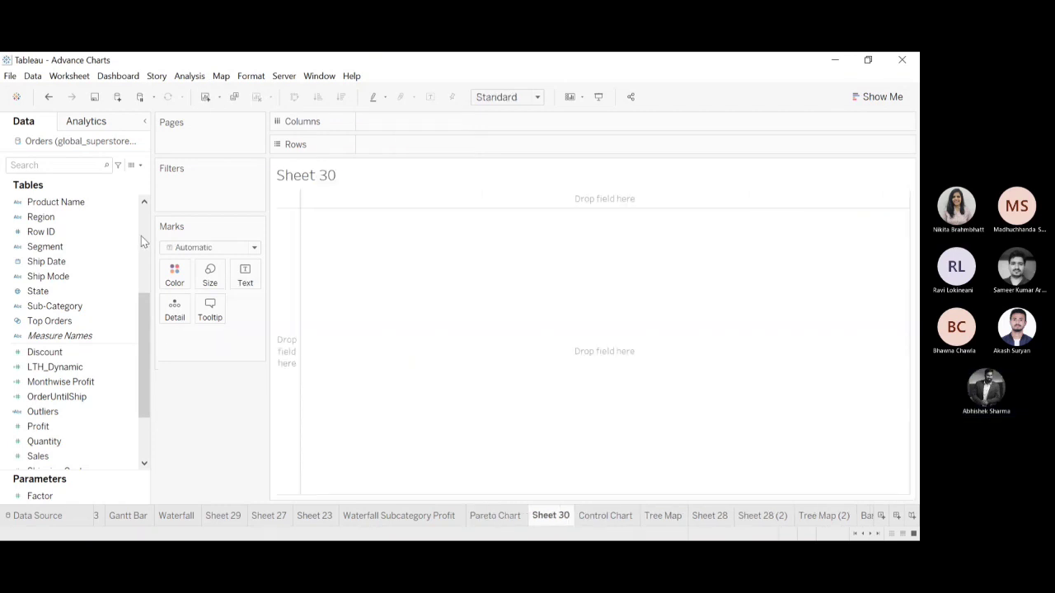
{"action": "scroll", "coordinate": [140, 330], "scroll_direction": "up", "scroll_amount": 5}
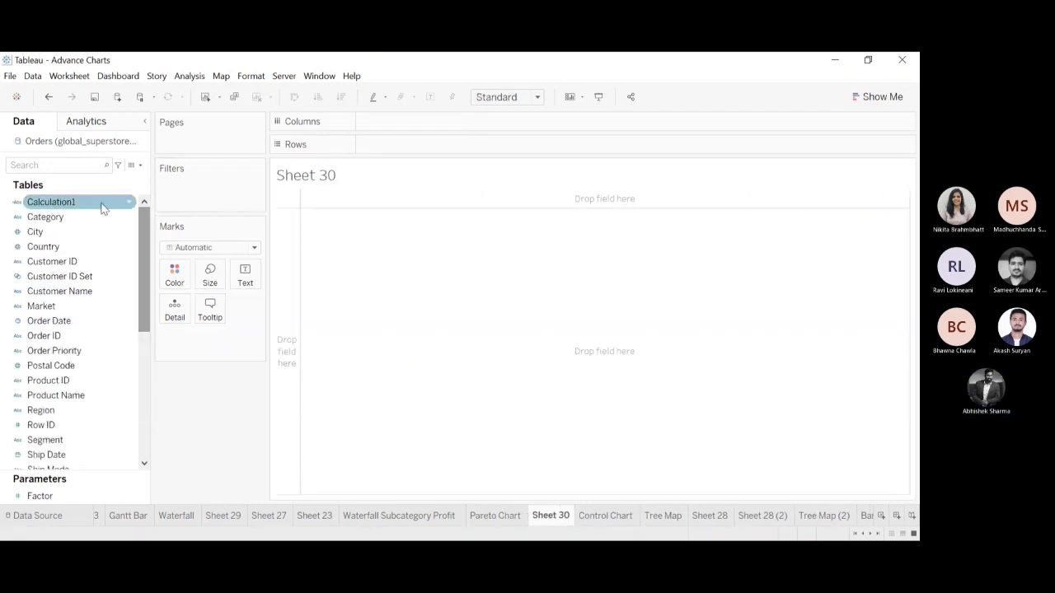
{"action": "left_click", "coordinate": [59, 262]}
{"action": "left_click_drag", "start_coordinate": [59, 262], "coordinate": [77, 277]}
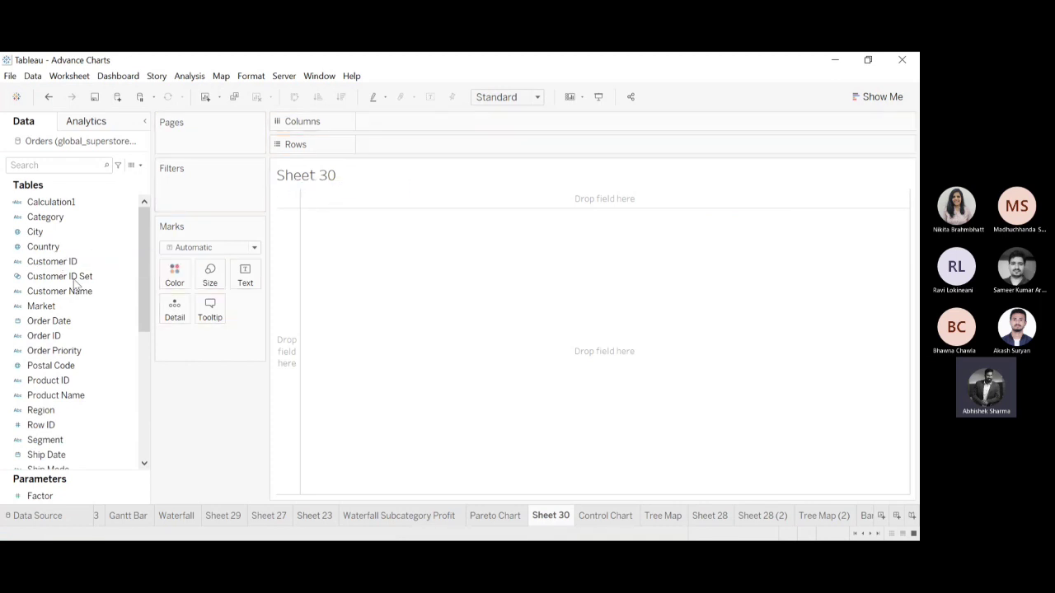
{"action": "left_click", "coordinate": [496, 517]}
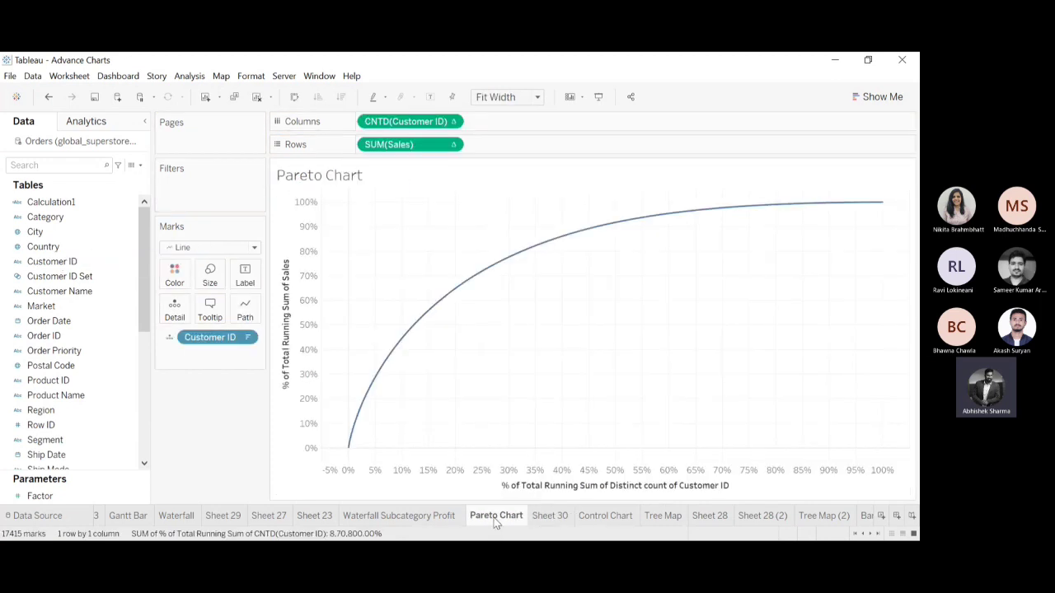
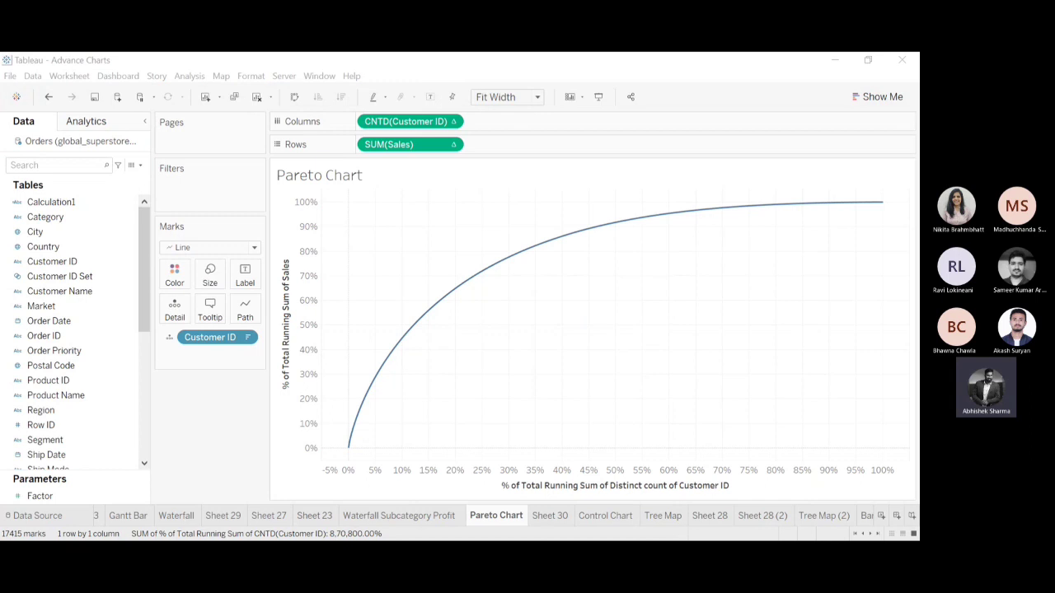
On Sheet 30, plot sales by customer with Customer ID on Columns and SUM(Sales) on Rows.
{"action": "left_click", "coordinate": [841, 74]}
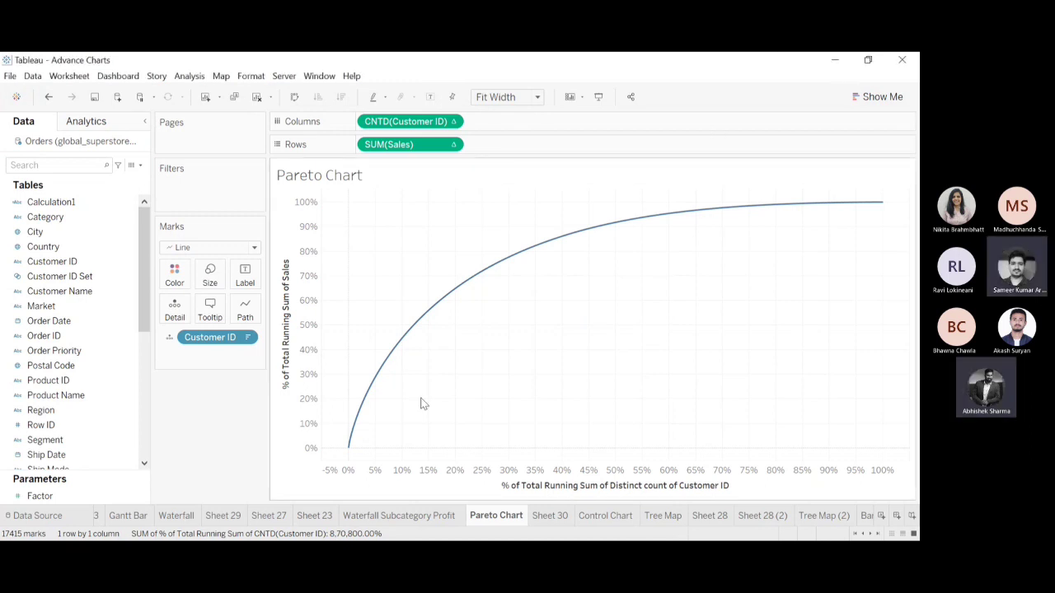
{"action": "left_click", "coordinate": [550, 516]}
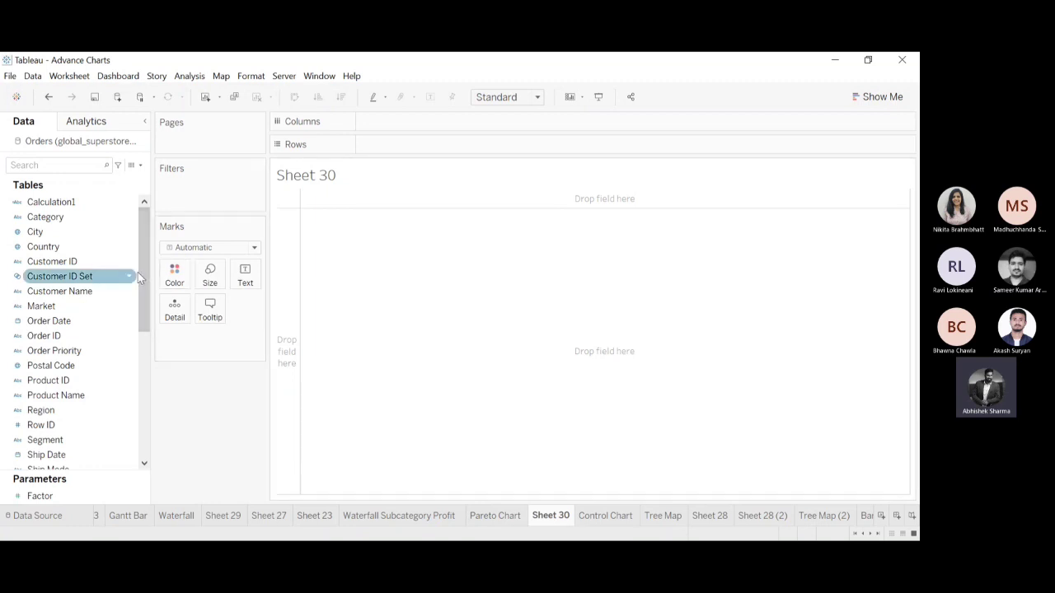
{"action": "left_click", "coordinate": [52, 264]}
{"action": "left_click_drag", "start_coordinate": [52, 265], "coordinate": [388, 123]}
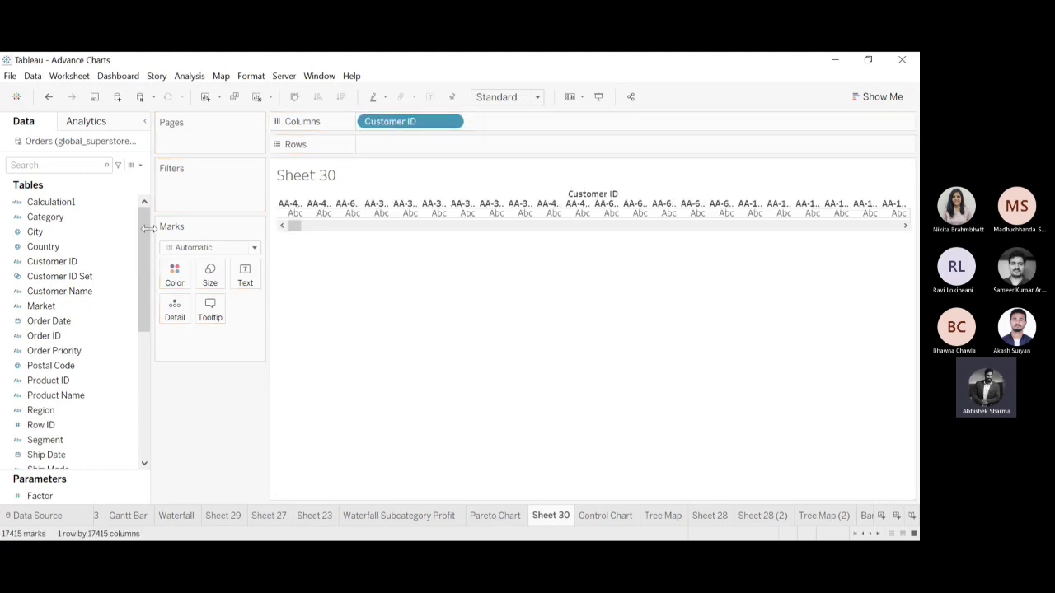
{"action": "left_click_drag", "start_coordinate": [139, 244], "coordinate": [141, 406]}
{"action": "left_click", "coordinate": [29, 264]}
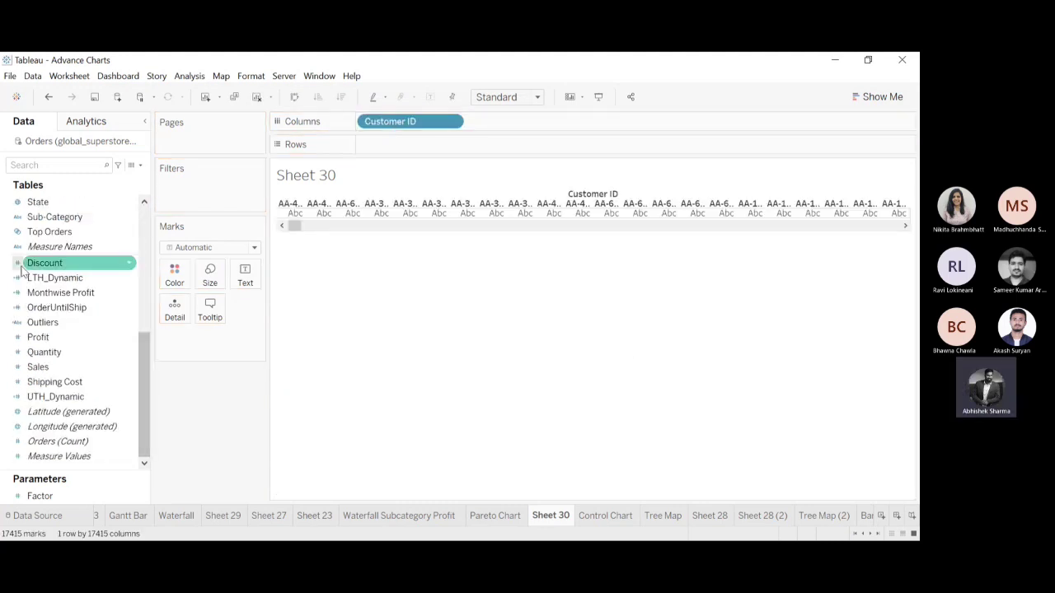
{"action": "left_click", "coordinate": [53, 338]}
{"action": "left_click", "coordinate": [51, 353]}
{"action": "left_click_drag", "start_coordinate": [52, 366], "coordinate": [391, 146]}
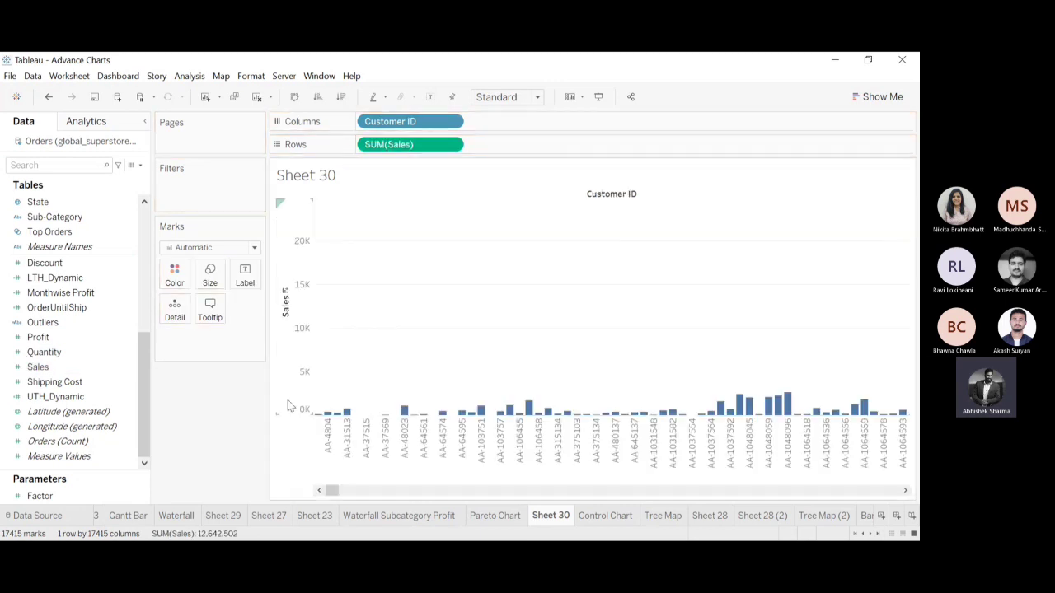
Fit the chart to Entire View with a Running Total on SUM(Sales), and compare it with the Pareto Chart sheet.
{"action": "left_click_drag", "start_coordinate": [333, 491], "coordinate": [312, 521]}
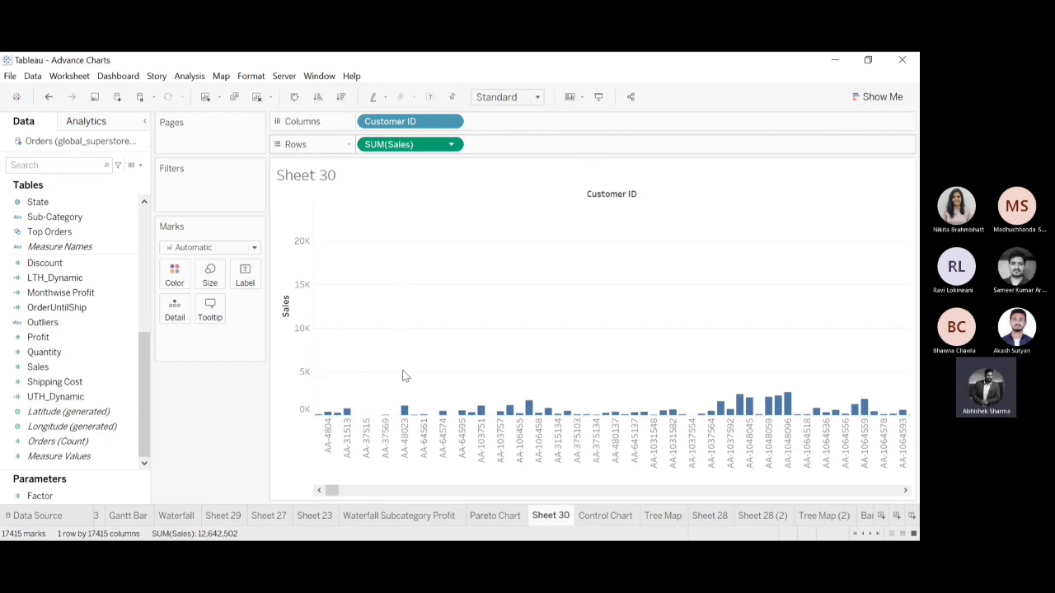
{"action": "left_click", "coordinate": [550, 380]}
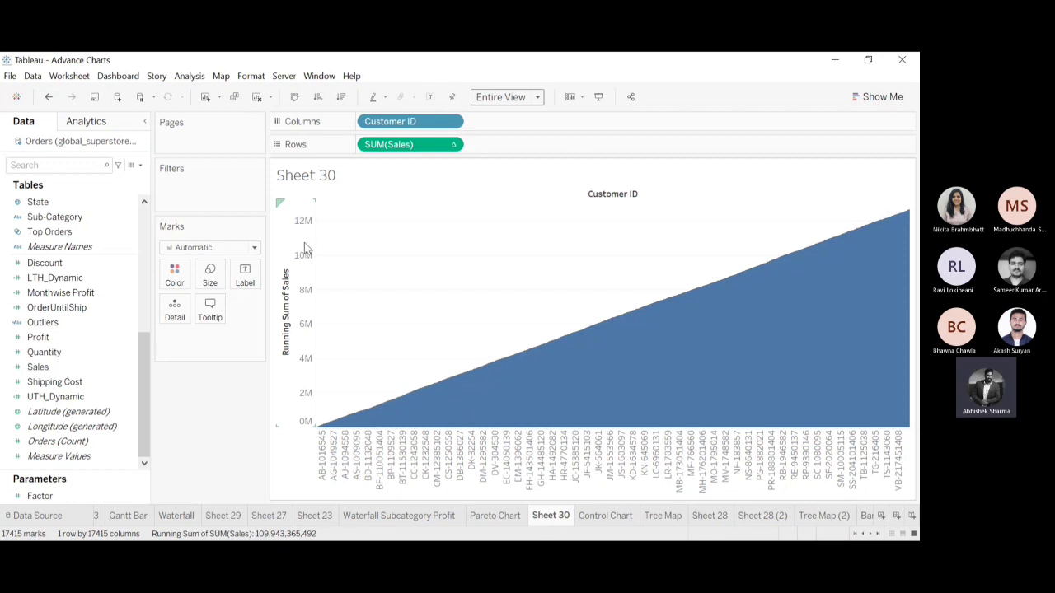
{"action": "left_click", "coordinate": [496, 516]}
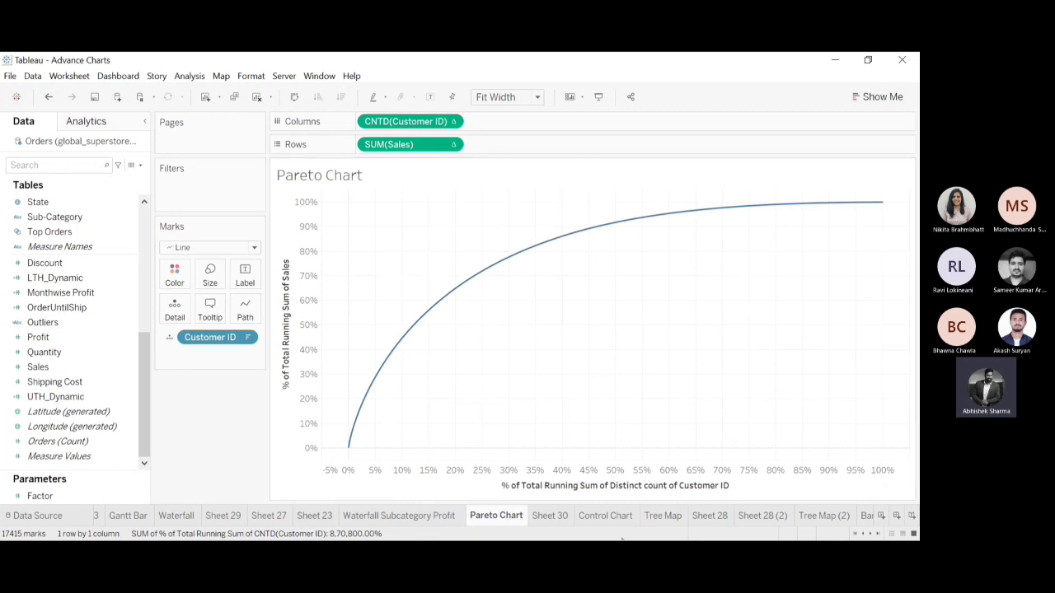
{"action": "left_click", "coordinate": [552, 516]}
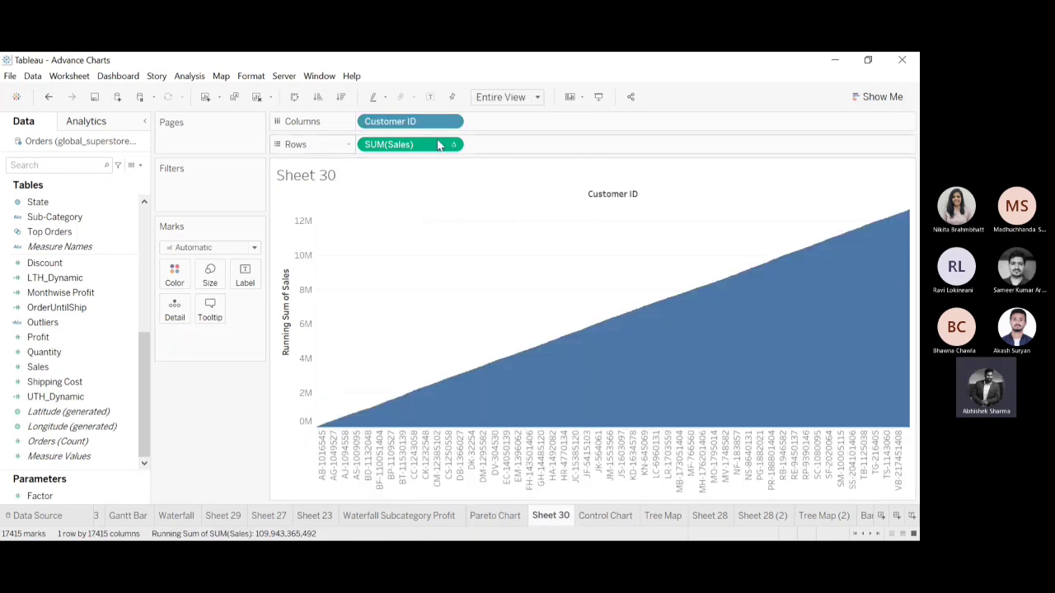
Add a secondary Percent of Total calculation to the running total of SUM(Sales).
{"action": "left_click", "coordinate": [424, 370]}
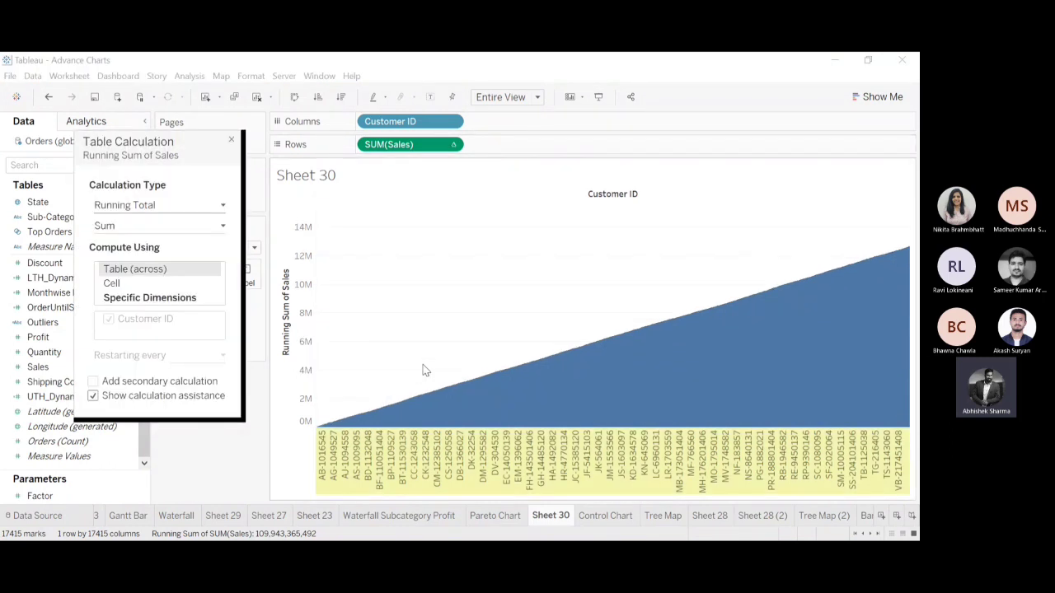
{"action": "left_click_drag", "start_coordinate": [200, 143], "coordinate": [358, 129]}
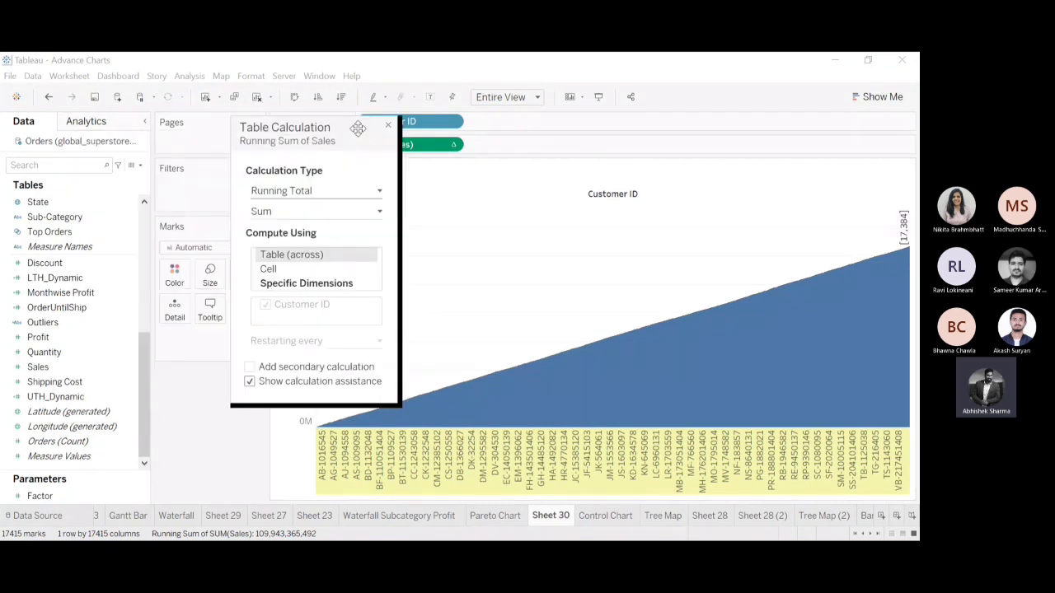
{"action": "left_click", "coordinate": [250, 368]}
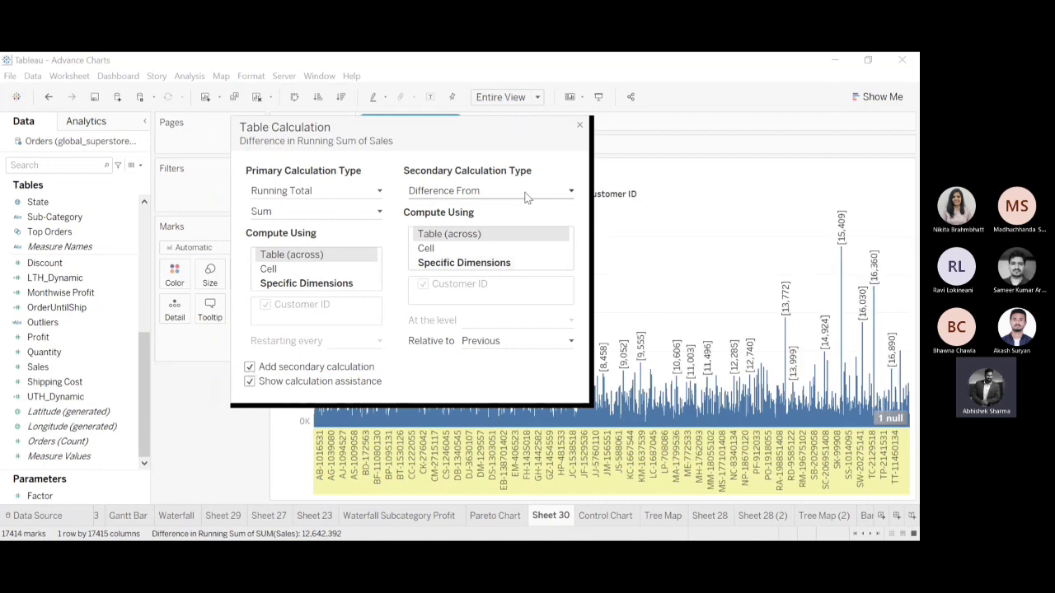
{"action": "left_click", "coordinate": [475, 240]}
{"action": "left_click_drag", "start_coordinate": [443, 138], "coordinate": [732, 142]}
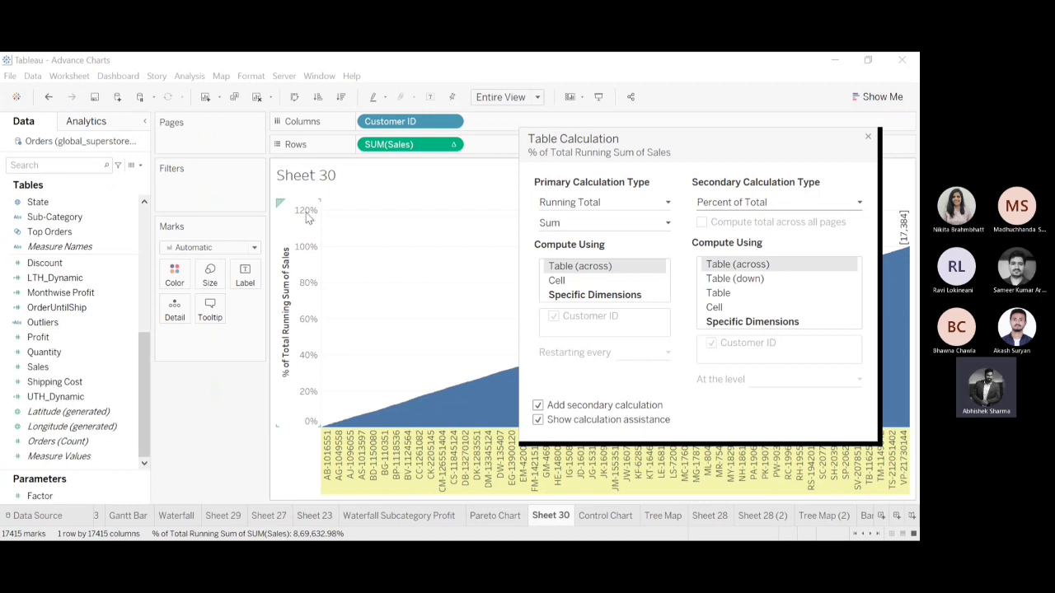
{"action": "left_click_drag", "start_coordinate": [744, 138], "coordinate": [707, 102]}
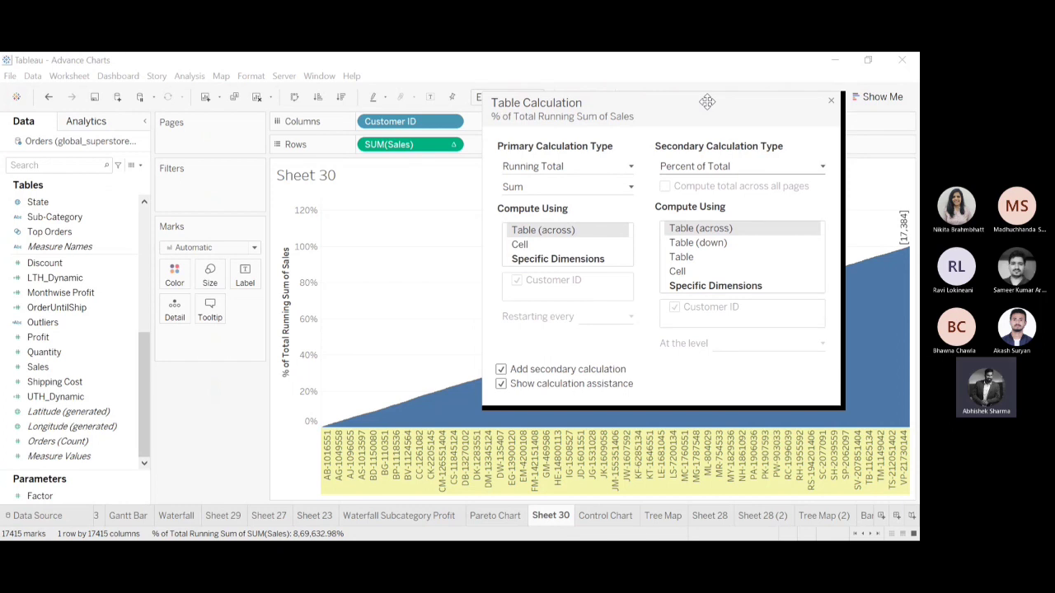
{"action": "left_click_drag", "start_coordinate": [708, 101], "coordinate": [699, 77]}
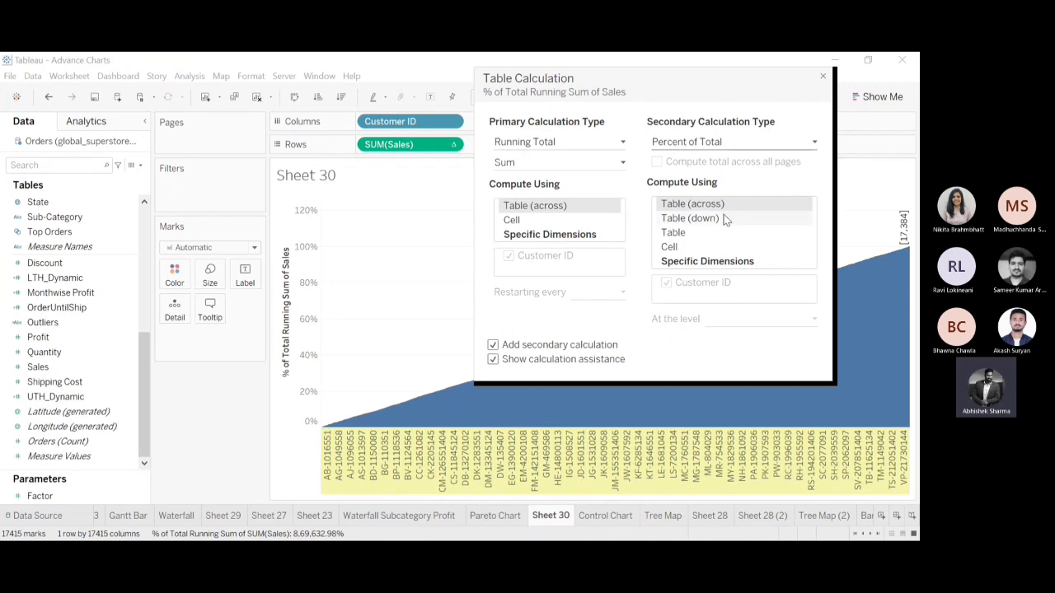
Compute both the primary and secondary calculations of SUM(Sales) using Specific Dimensions with Customer ID.
{"action": "left_click", "coordinate": [590, 235]}
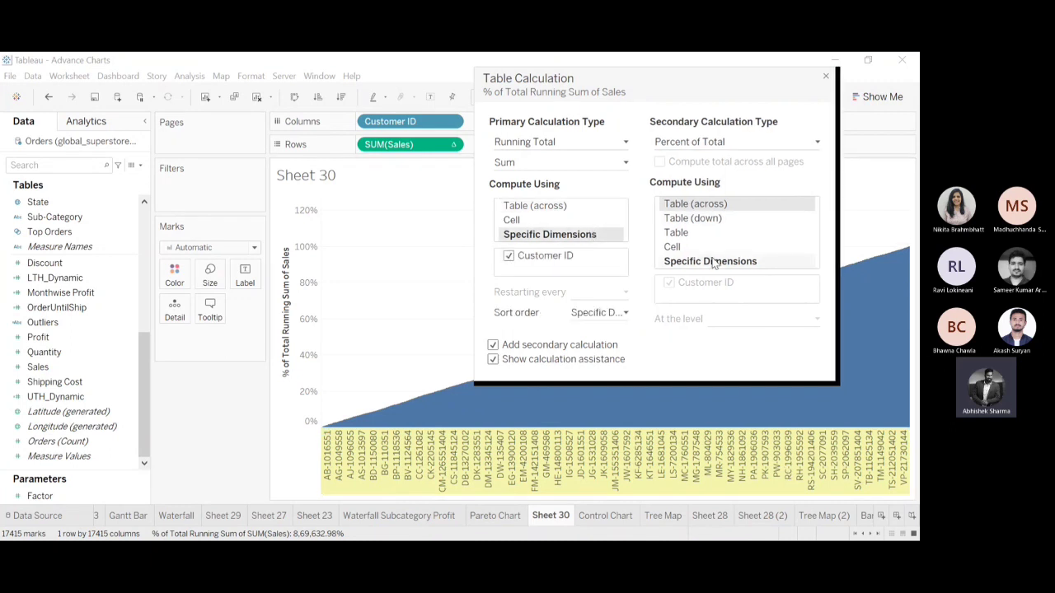
{"action": "left_click", "coordinate": [710, 261]}
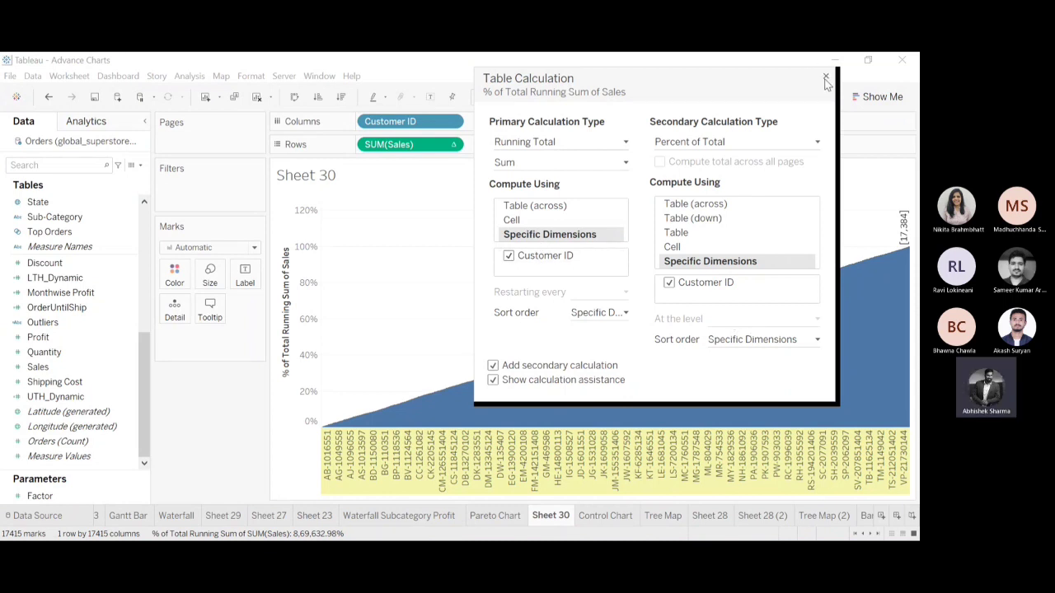
{"action": "left_click_drag", "start_coordinate": [739, 75], "coordinate": [772, 113]}
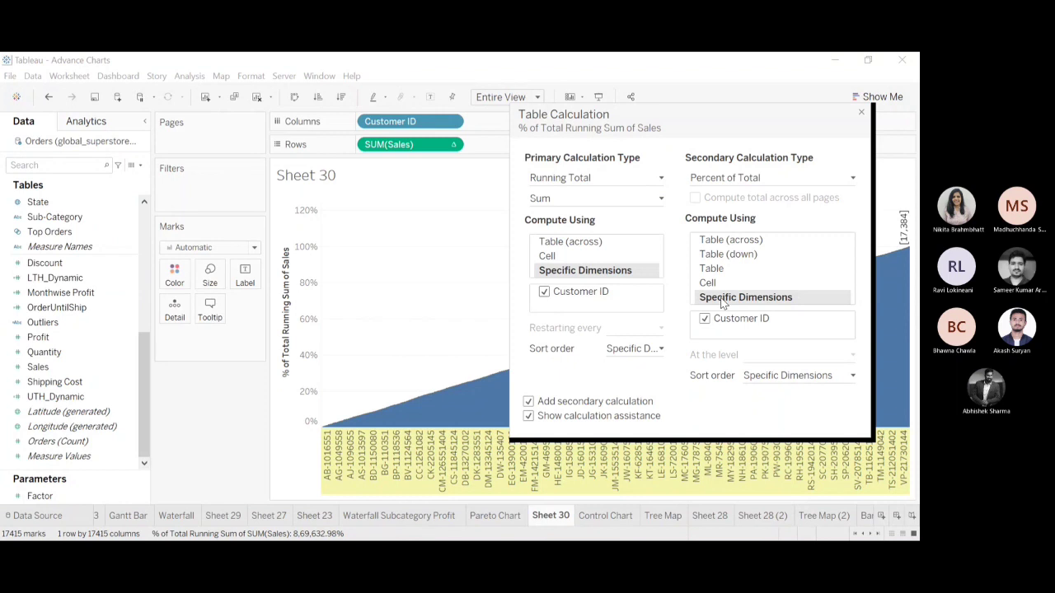
{"action": "left_click", "coordinate": [862, 115]}
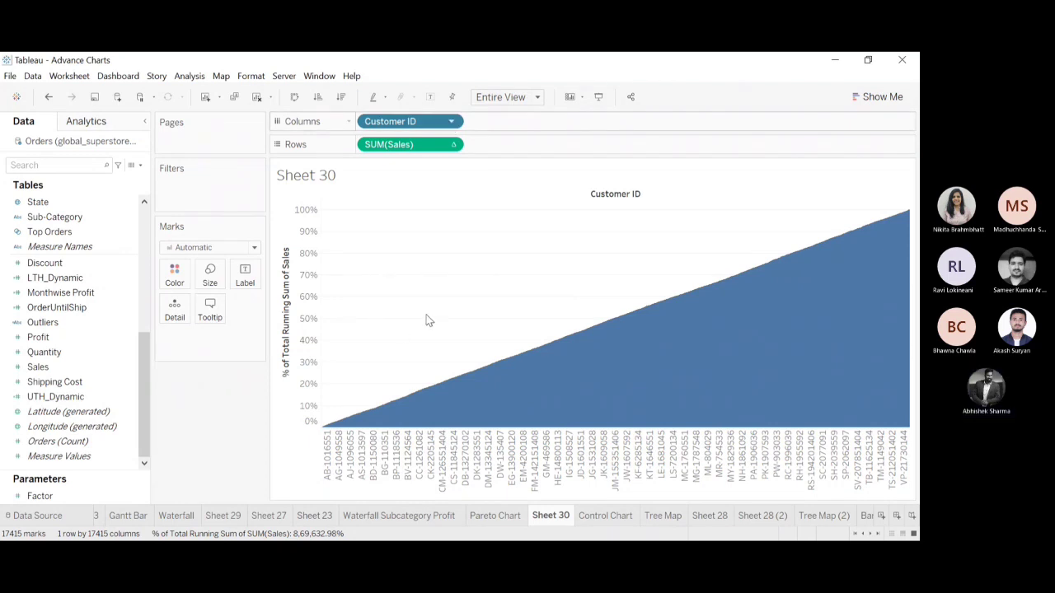
Convert Customer ID on Columns to a distinct count and add Customer ID with all members to Detail.
{"action": "left_click", "coordinate": [522, 368]}
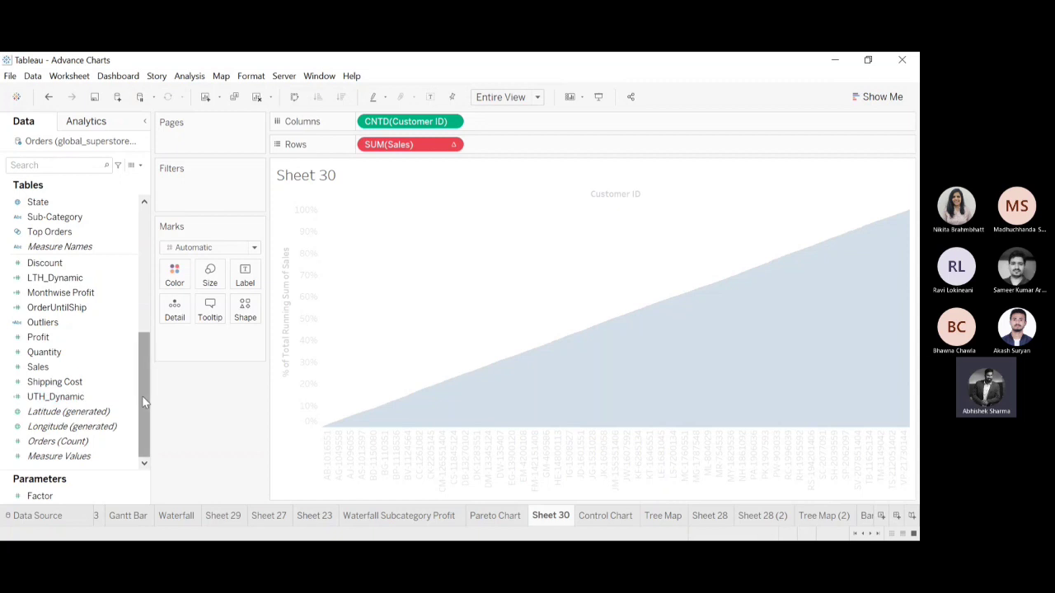
{"action": "left_click_drag", "start_coordinate": [141, 395], "coordinate": [141, 210]}
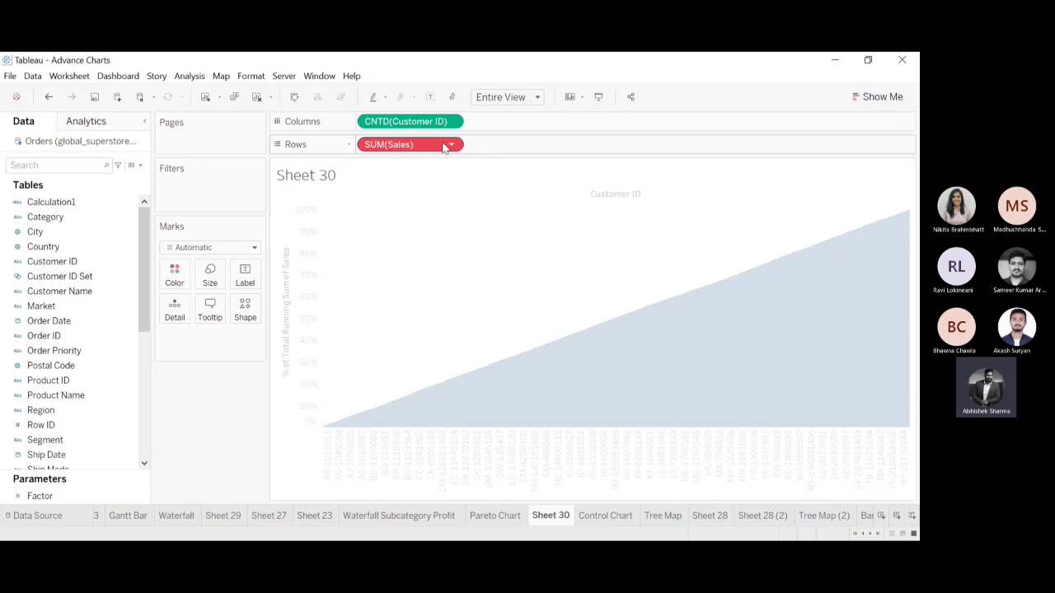
{"action": "left_click", "coordinate": [51, 278]}
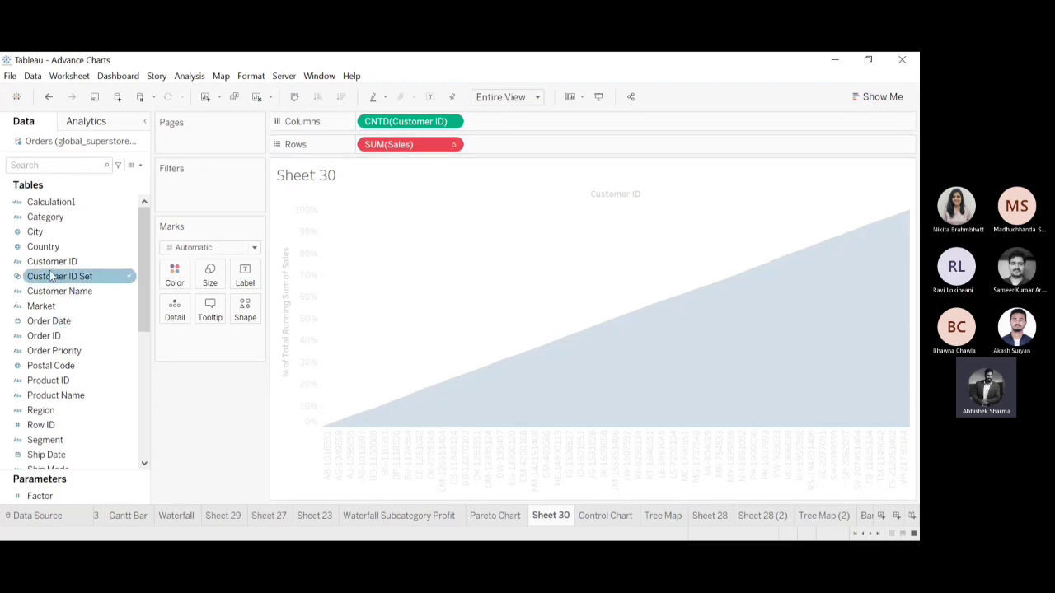
{"action": "left_click", "coordinate": [48, 263]}
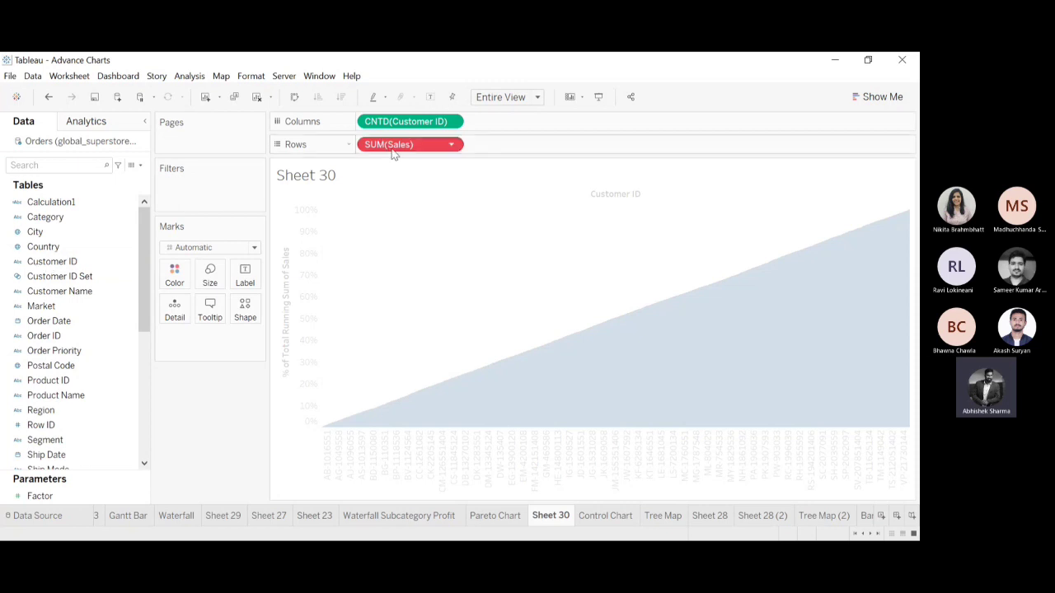
{"action": "left_click_drag", "start_coordinate": [36, 266], "coordinate": [171, 313]}
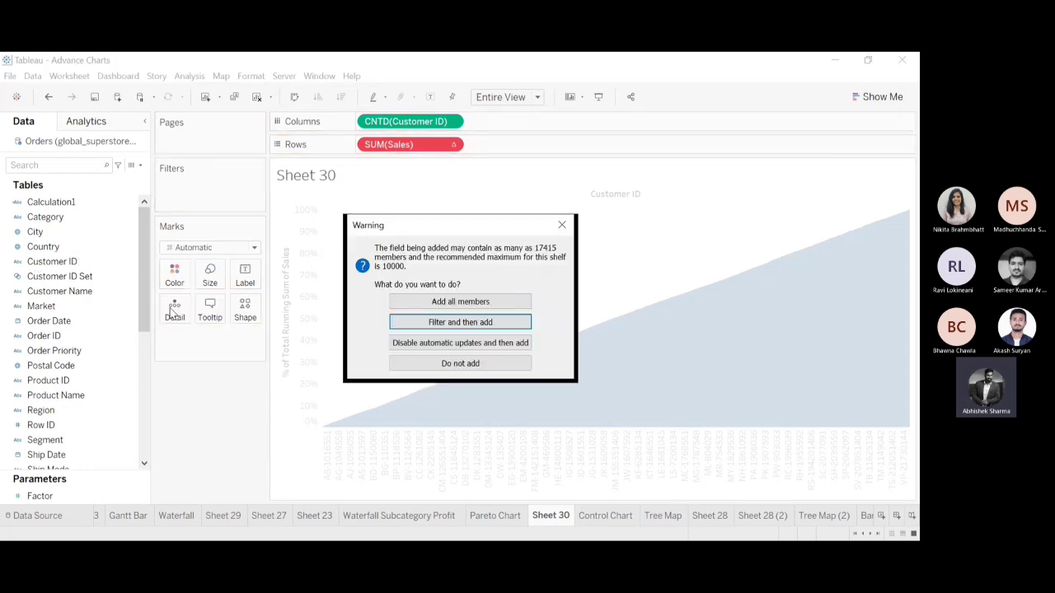
{"action": "left_click", "coordinate": [433, 307]}
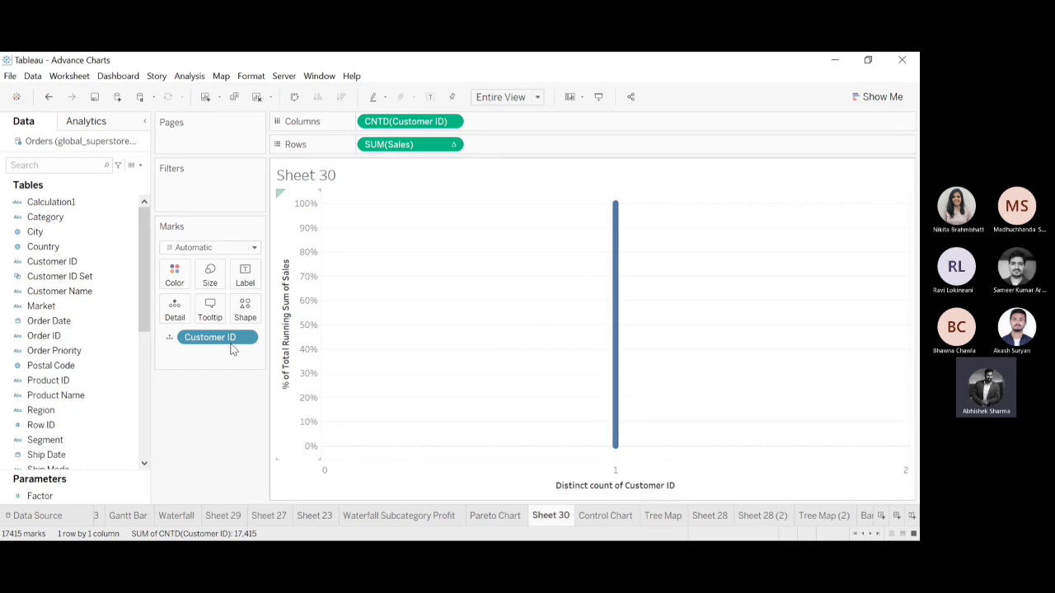
Remove Customer ID from Detail and add it back with all members.
{"action": "left_click_drag", "start_coordinate": [199, 347], "coordinate": [182, 452]}
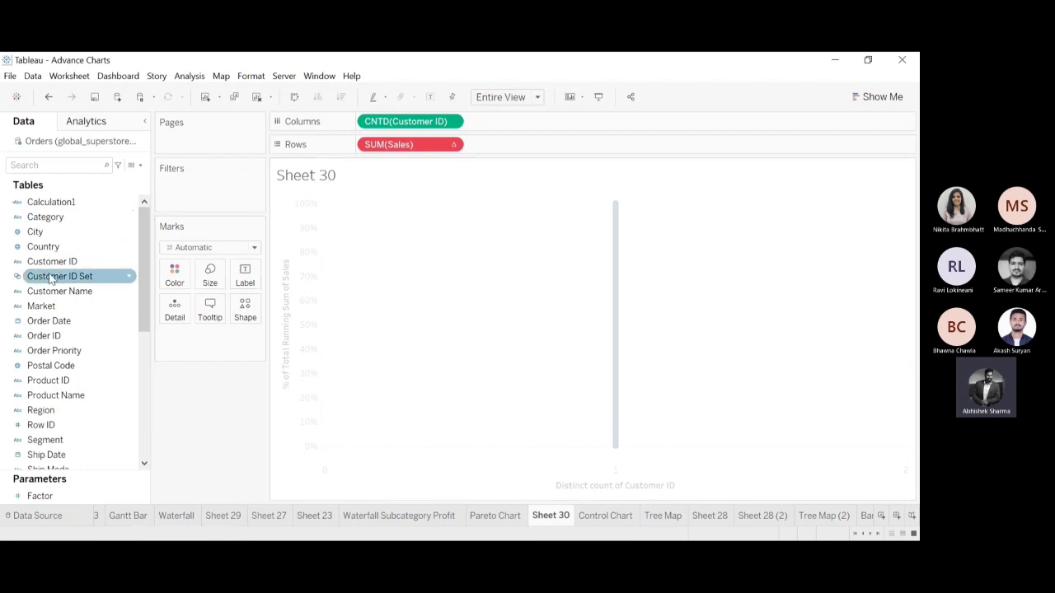
{"action": "left_click_drag", "start_coordinate": [55, 270], "coordinate": [178, 323]}
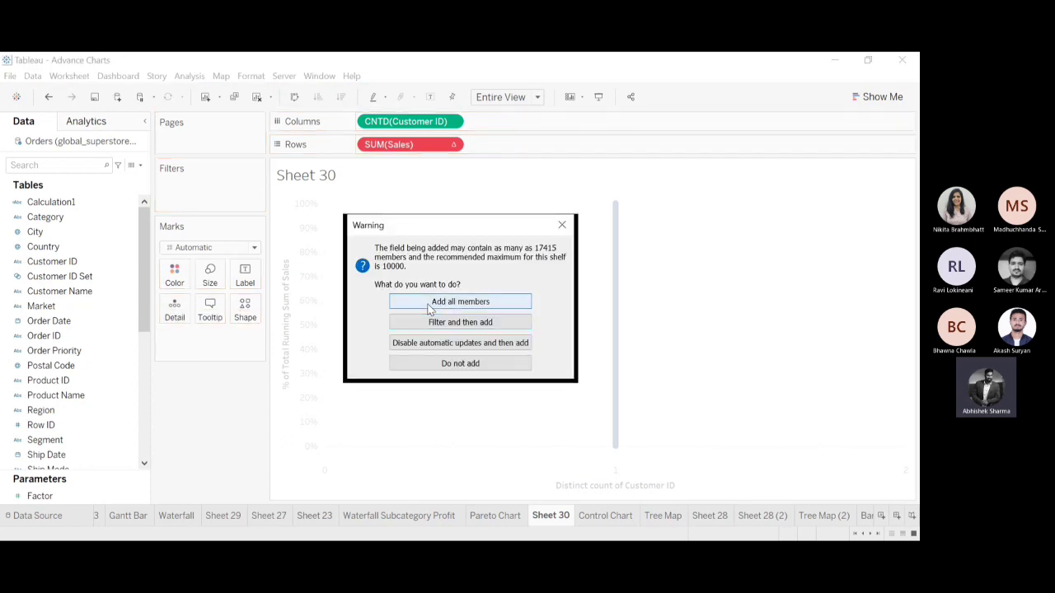
{"action": "left_click", "coordinate": [460, 301]}
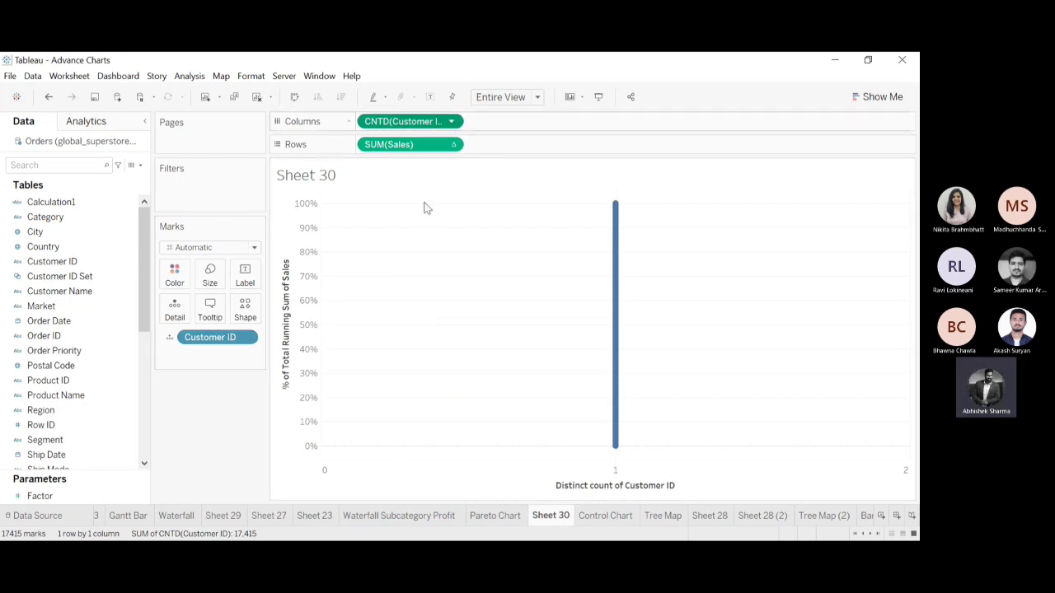
Apply a Running Total to CNTD(Customer ID) with Percent of Total as its secondary calculation.
{"action": "left_click", "coordinate": [554, 363]}
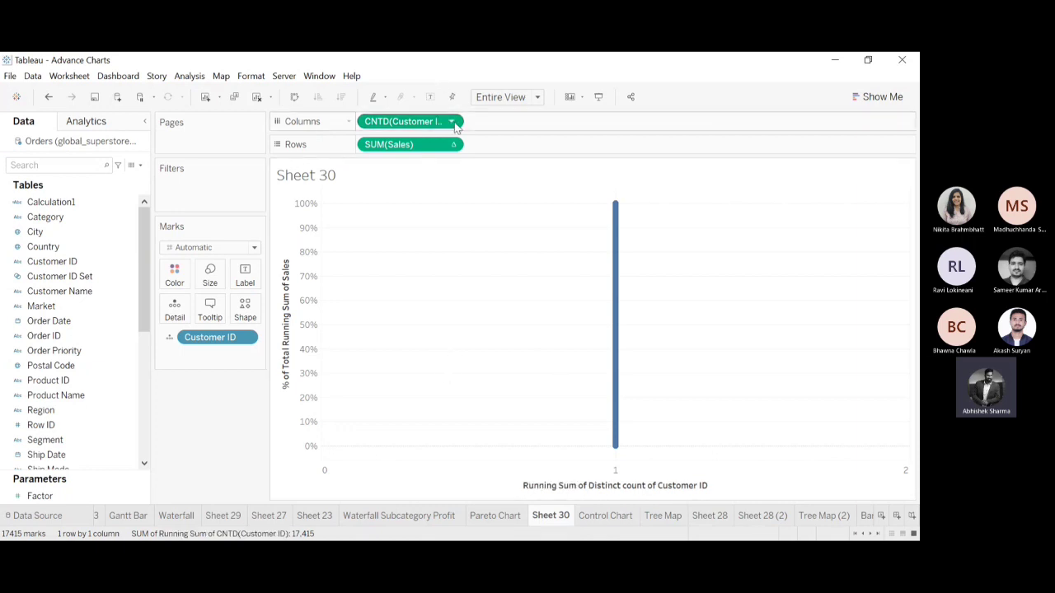
{"action": "left_click", "coordinate": [441, 339]}
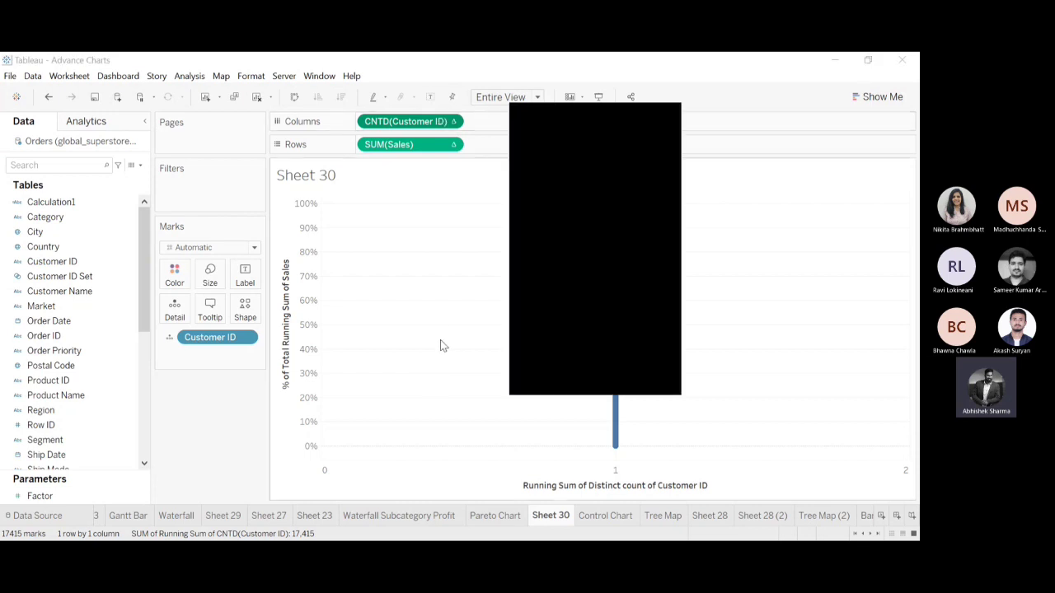
{"action": "left_click", "coordinate": [529, 354]}
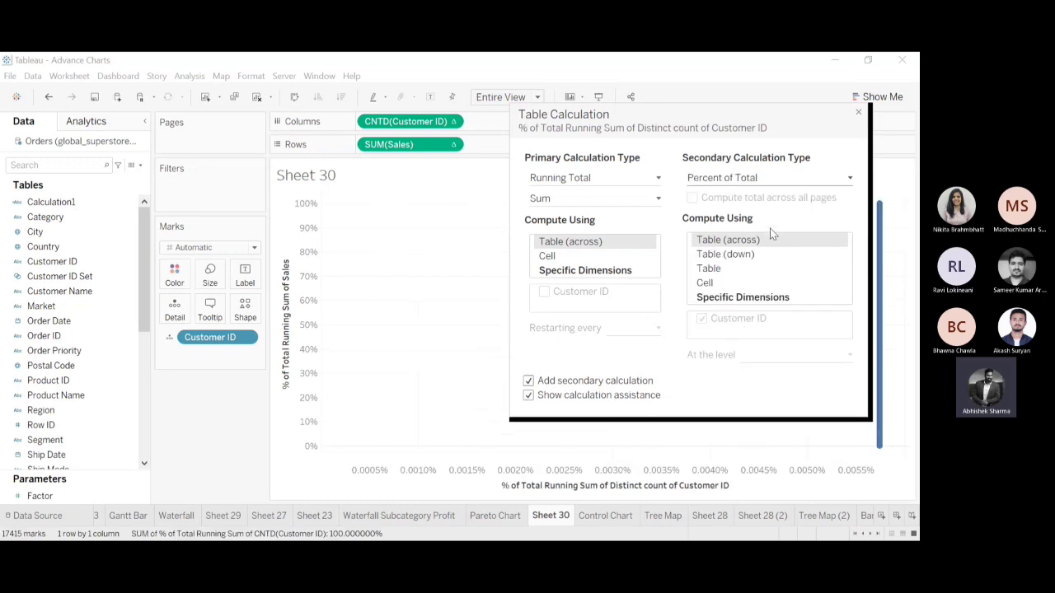
Compute both calculations of CNTD(Customer ID) using Specific Dimensions with Customer ID checked.
{"action": "left_click", "coordinate": [591, 272]}
{"action": "left_click", "coordinate": [544, 292]}
{"action": "left_click", "coordinate": [726, 299]}
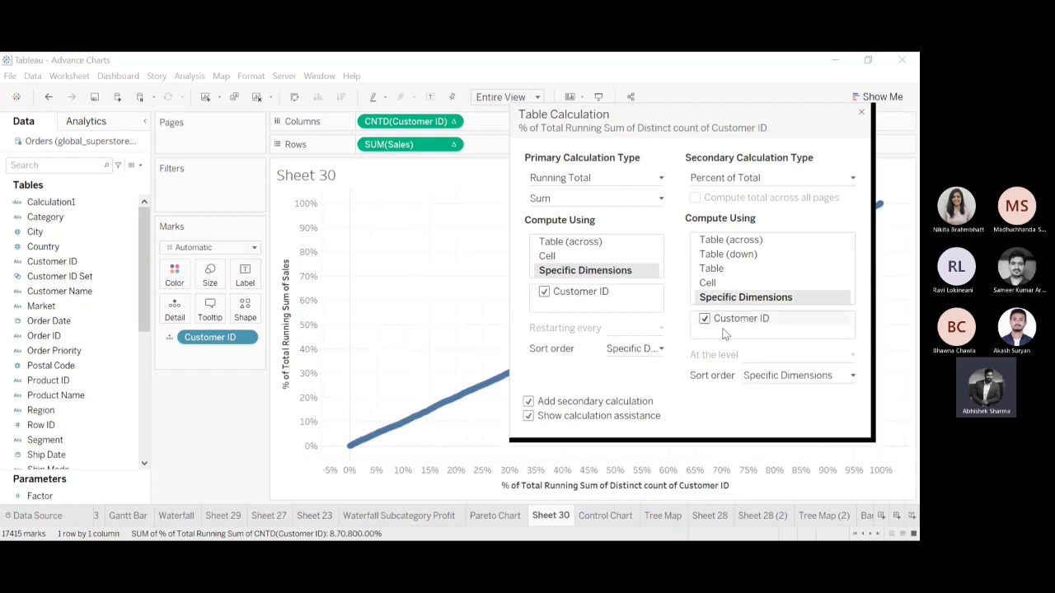
{"action": "left_click", "coordinate": [861, 114]}
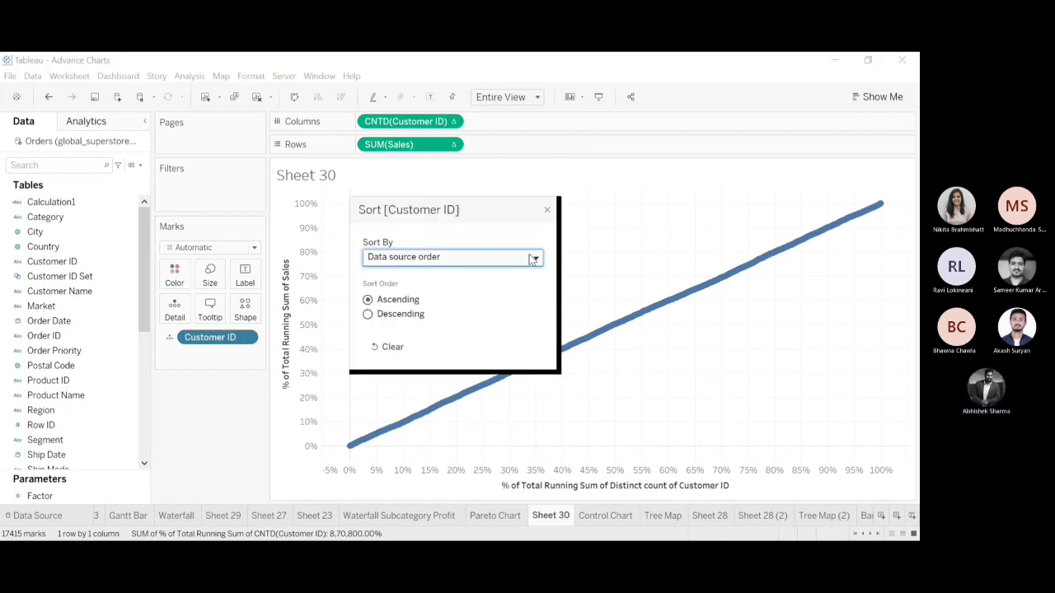
Sort Customer ID by the Sales field with Sum aggregation in descending order.
{"action": "left_click", "coordinate": [439, 299]}
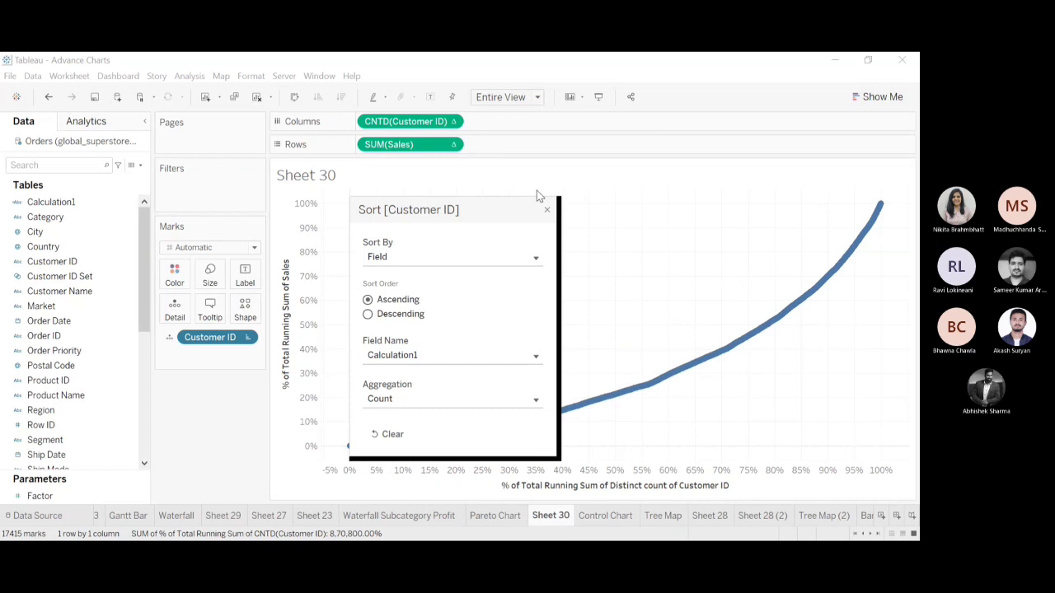
{"action": "left_click", "coordinate": [394, 241]}
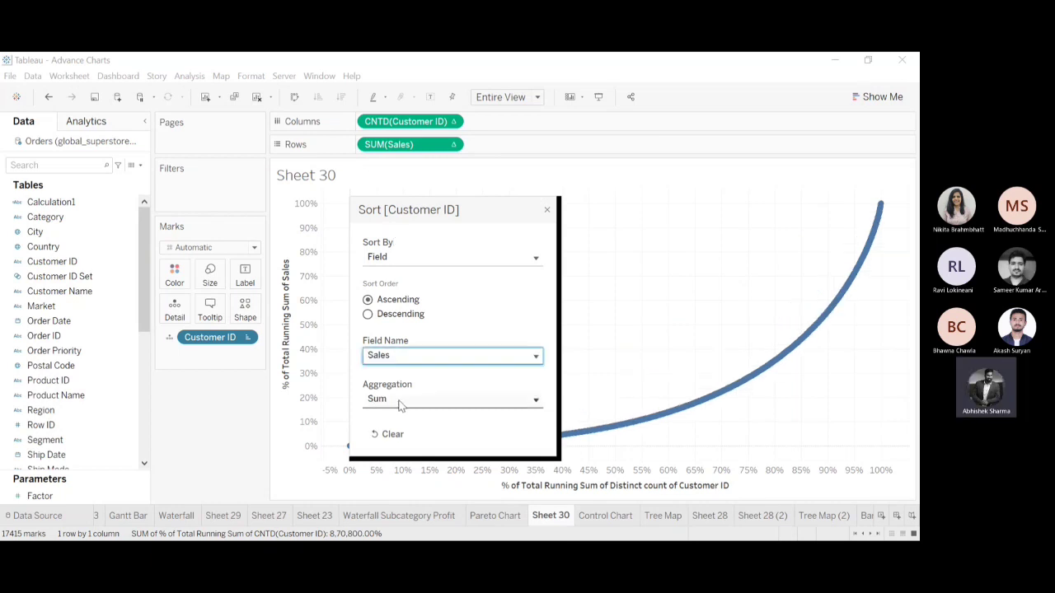
{"action": "left_click", "coordinate": [367, 315]}
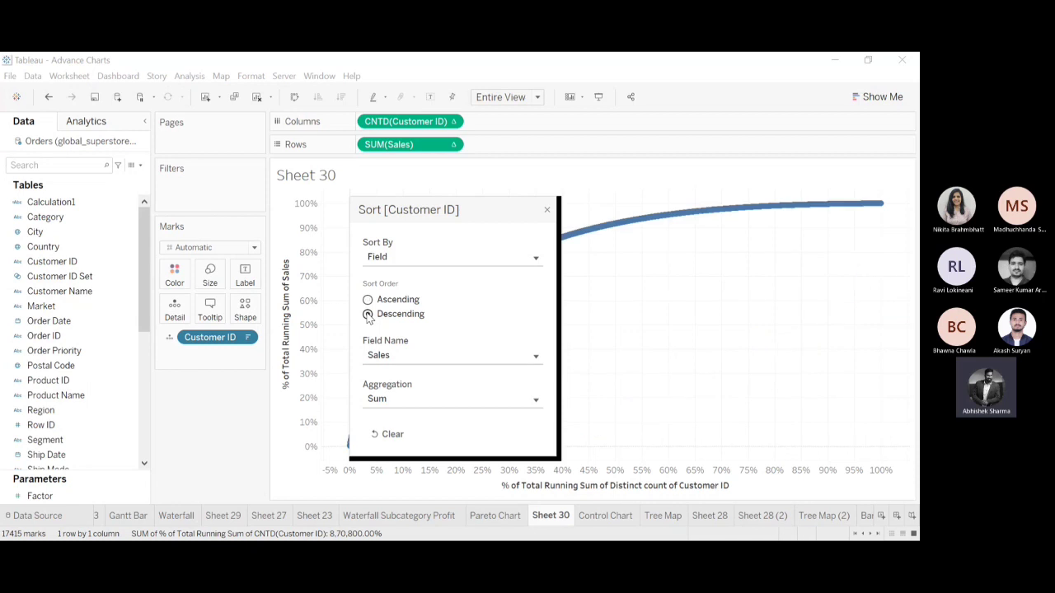
{"action": "left_click", "coordinate": [547, 212]}
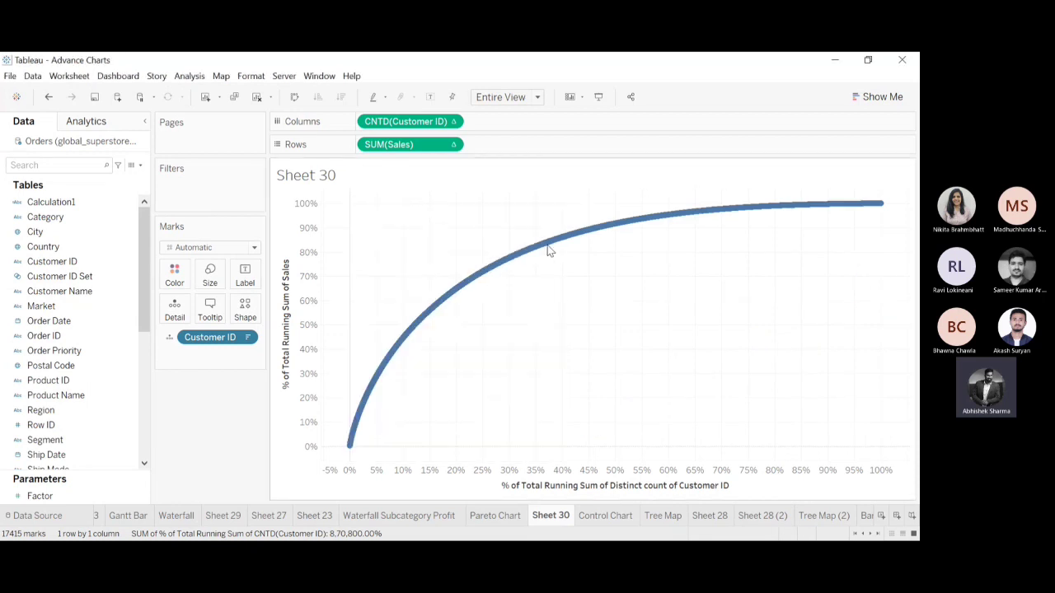
Compare the curve with the Pareto Chart sheet, and slightly increase the mark size on Sheet 30.
{"action": "left_click", "coordinate": [497, 516]}
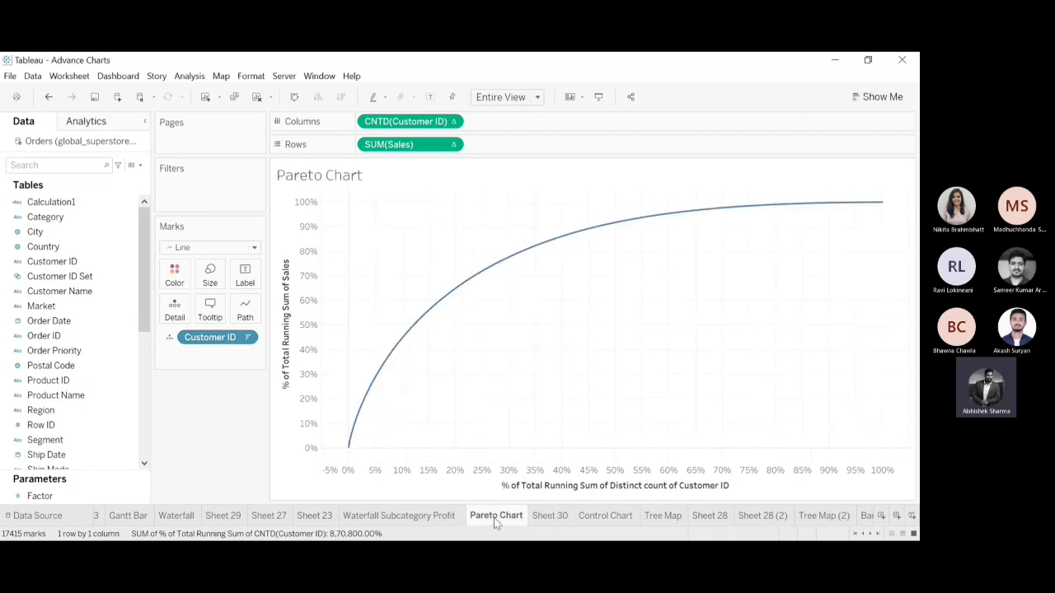
{"action": "left_click", "coordinate": [551, 517]}
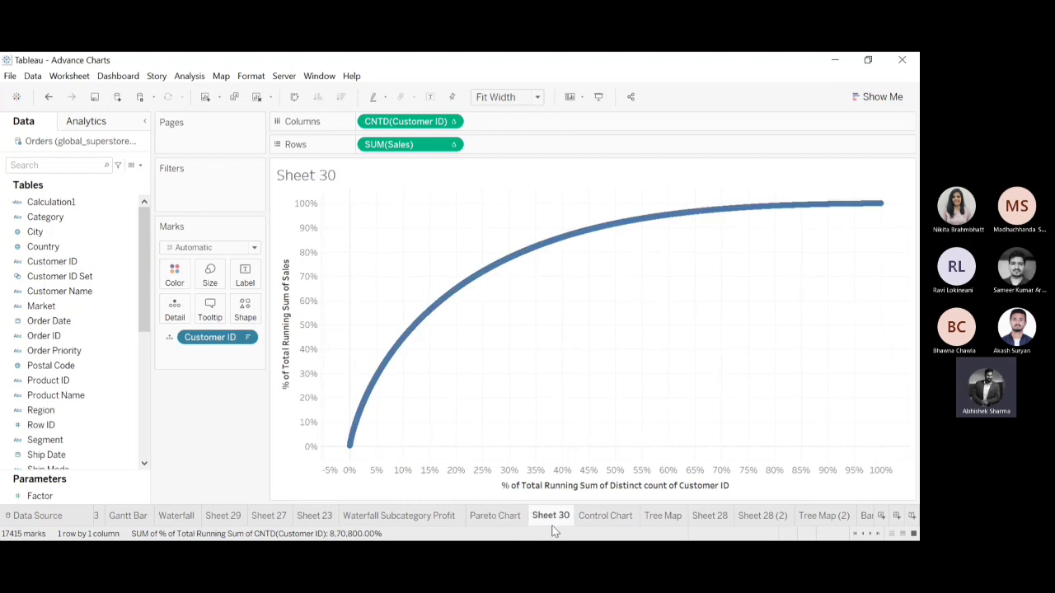
{"action": "left_click", "coordinate": [209, 274]}
{"action": "mouse_move", "coordinate": [224, 306]}
{"action": "left_mouse_down"}
{"action": "mouse_move", "coordinate": [211, 307]}
{"action": "mouse_move", "coordinate": [273, 312]}
{"action": "mouse_move", "coordinate": [230, 312]}
{"action": "left_mouse_up"}
{"action": "left_click", "coordinate": [198, 425]}
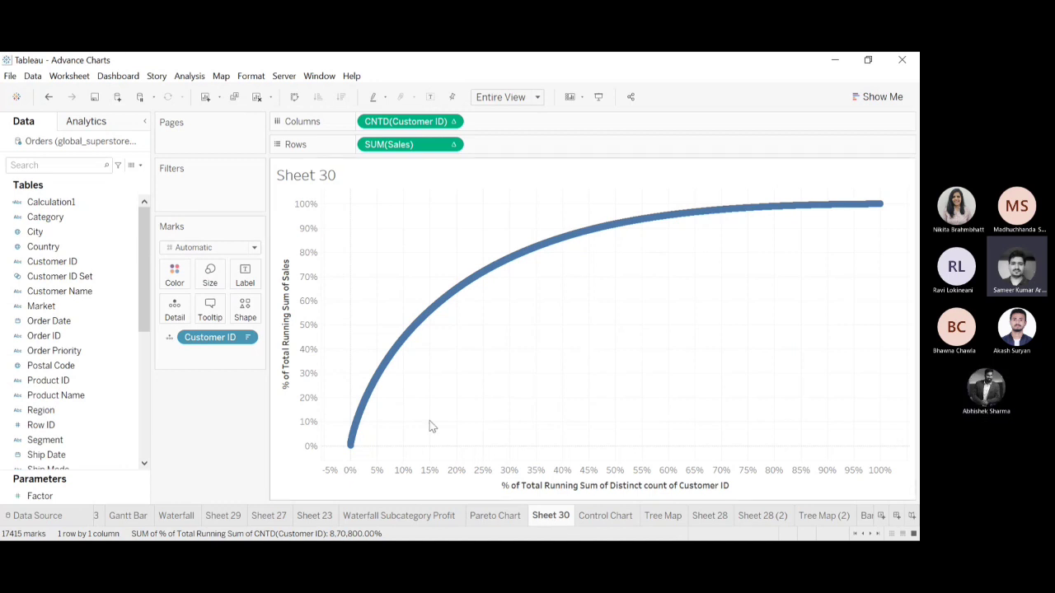
Inspect the mark near 30% of customers and select all curve marks from 0% to about 30%.
{"action": "mouse_move", "coordinate": [513, 273]}
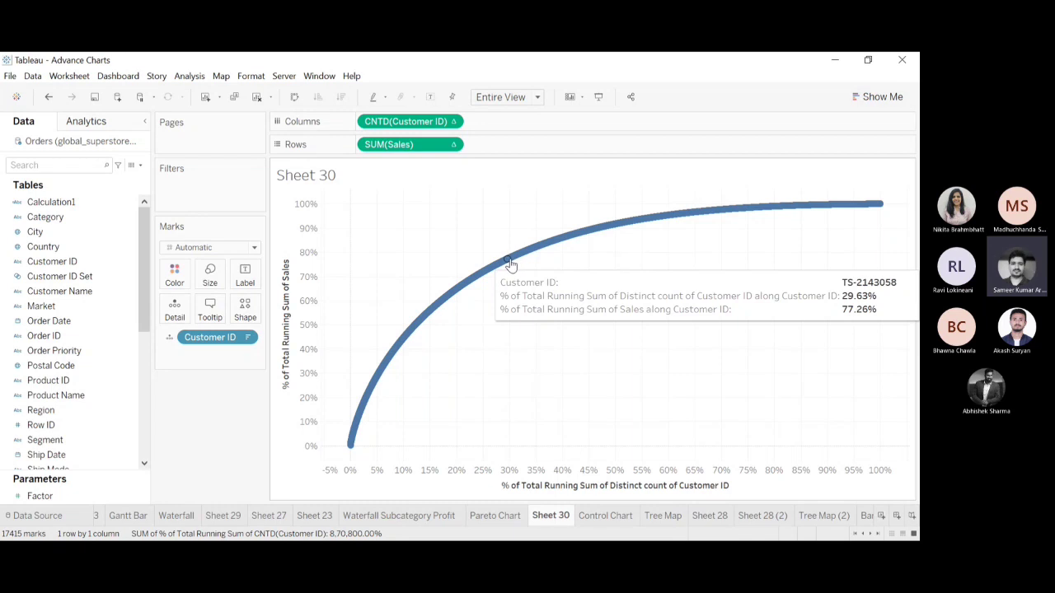
{"action": "left_click", "coordinate": [508, 261]}
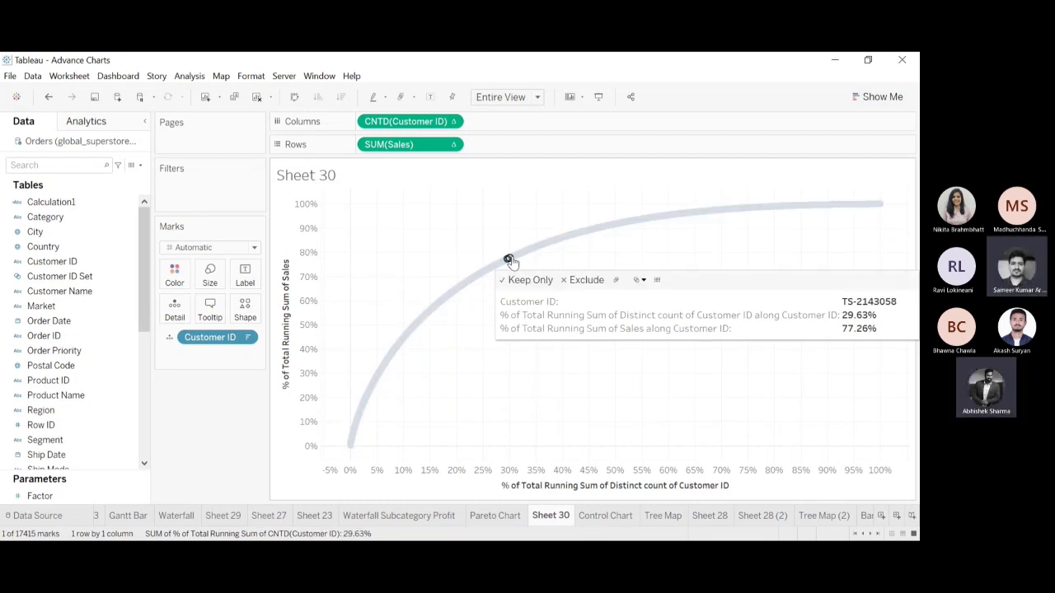
{"action": "left_click", "coordinate": [512, 260]}
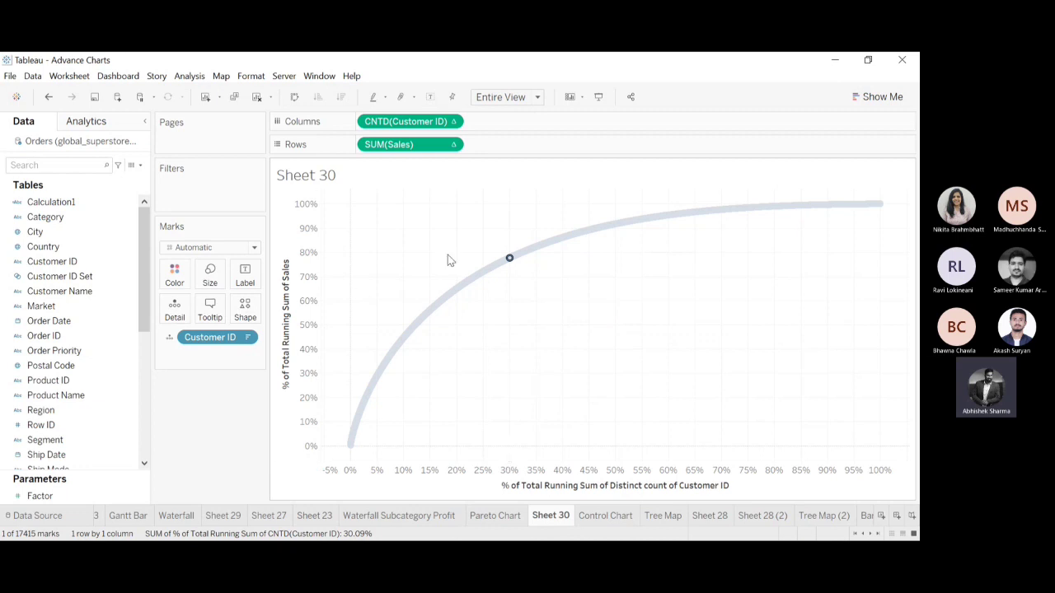
{"action": "mouse_move", "coordinate": [462, 283]}
{"action": "left_click_drag", "start_coordinate": [338, 444], "coordinate": [509, 254]}
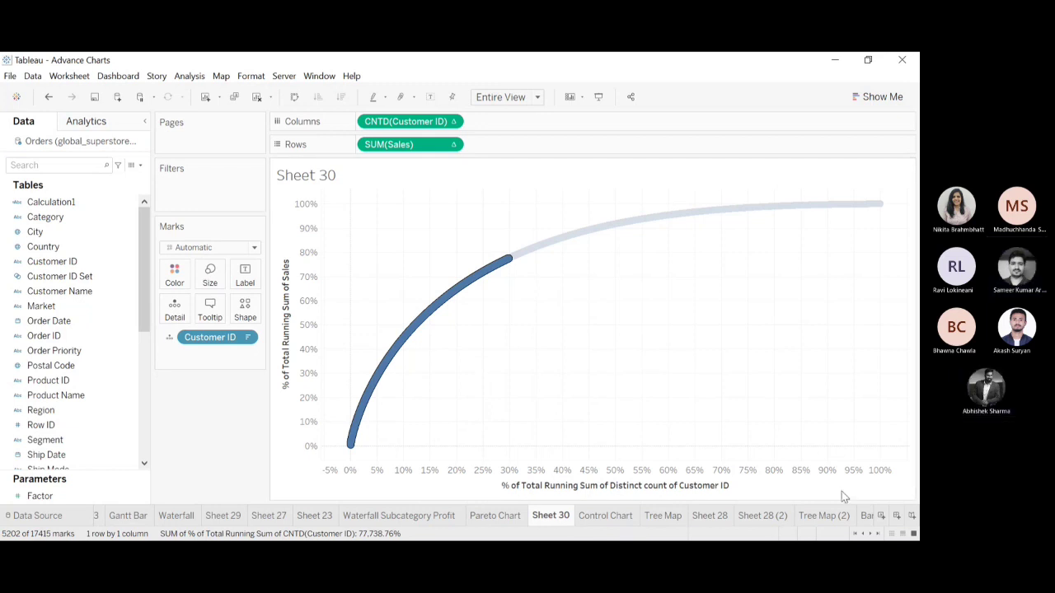
Create a new worksheet listing Customer ID with all members on Rows.
{"action": "left_click", "coordinate": [898, 516]}
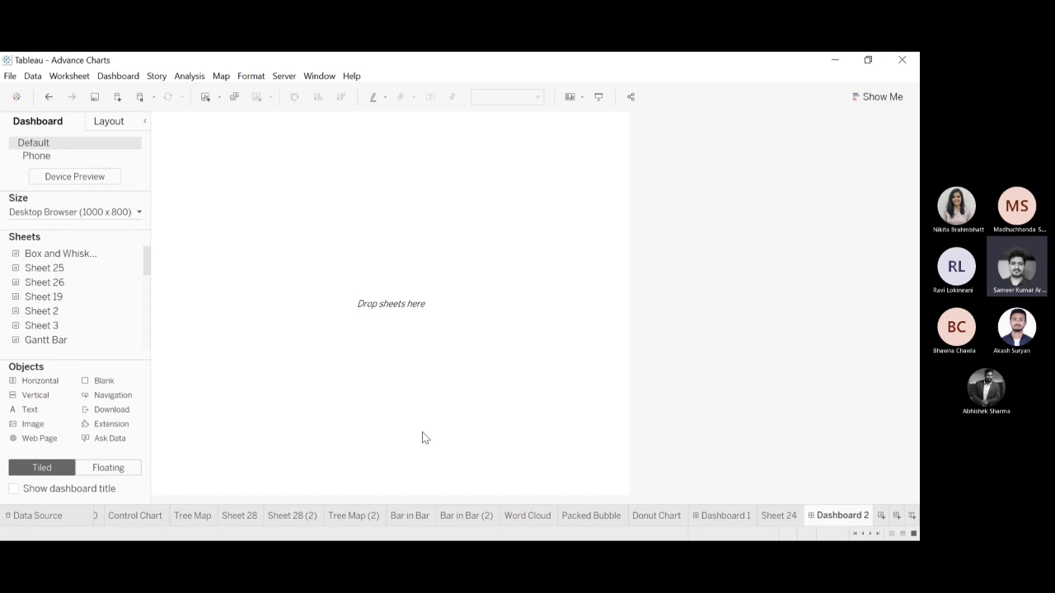
{"action": "left_click", "coordinate": [880, 515]}
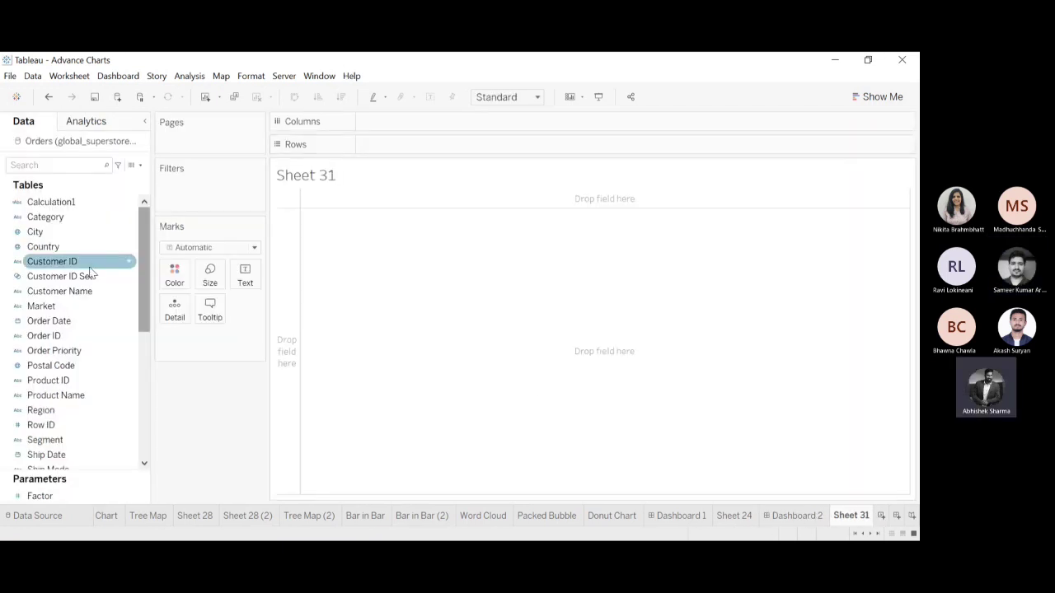
{"action": "left_click_drag", "start_coordinate": [91, 272], "coordinate": [420, 121]}
{"action": "left_click", "coordinate": [451, 300]}
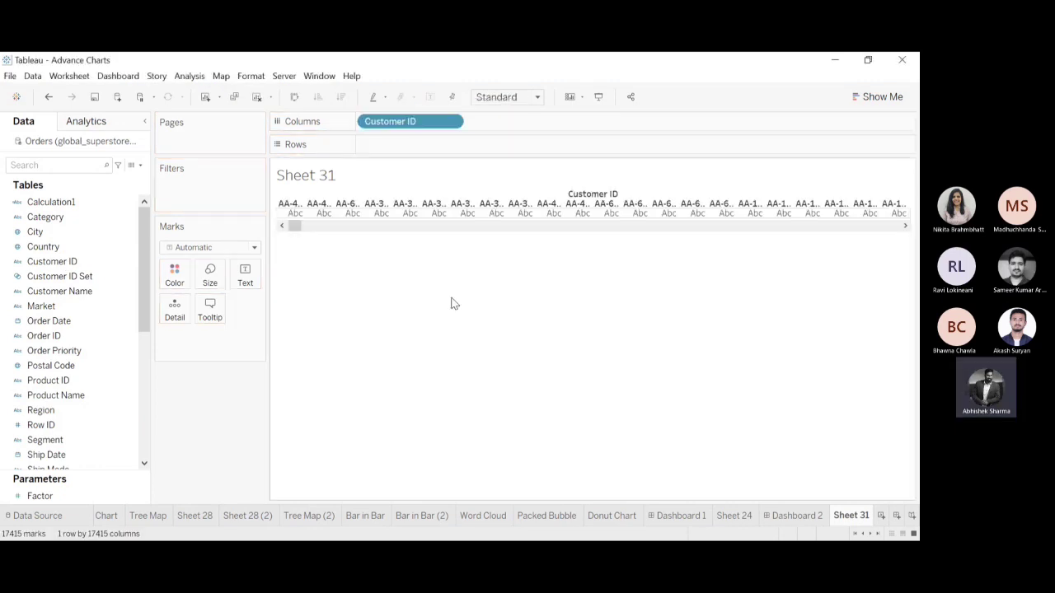
{"action": "left_click_drag", "start_coordinate": [401, 121], "coordinate": [399, 148]}
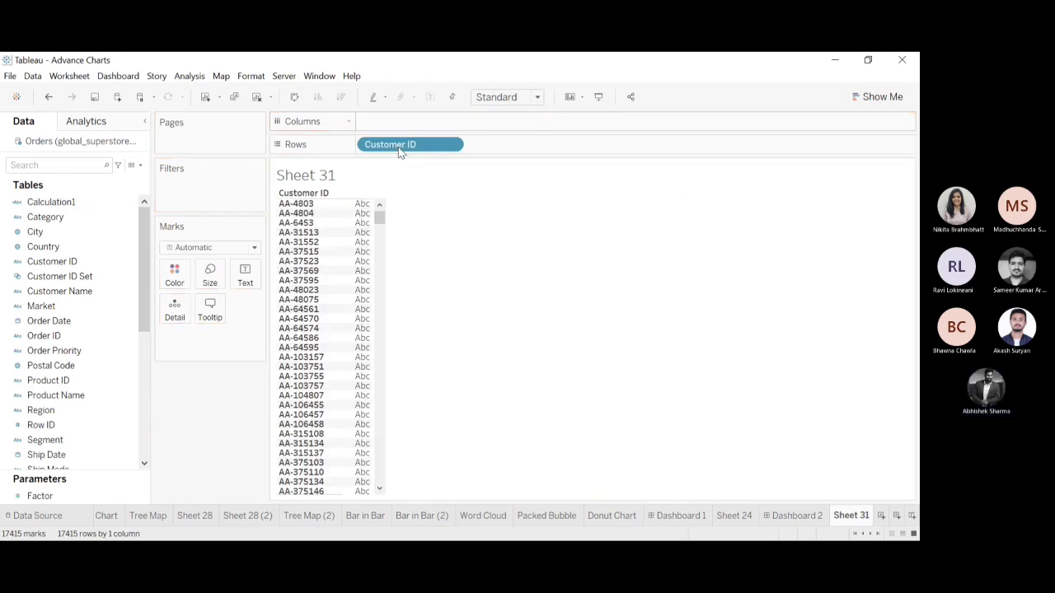
Create a new dashboard with Sheet 30 at the top and Sheet 31 below it.
{"action": "left_click", "coordinate": [897, 516]}
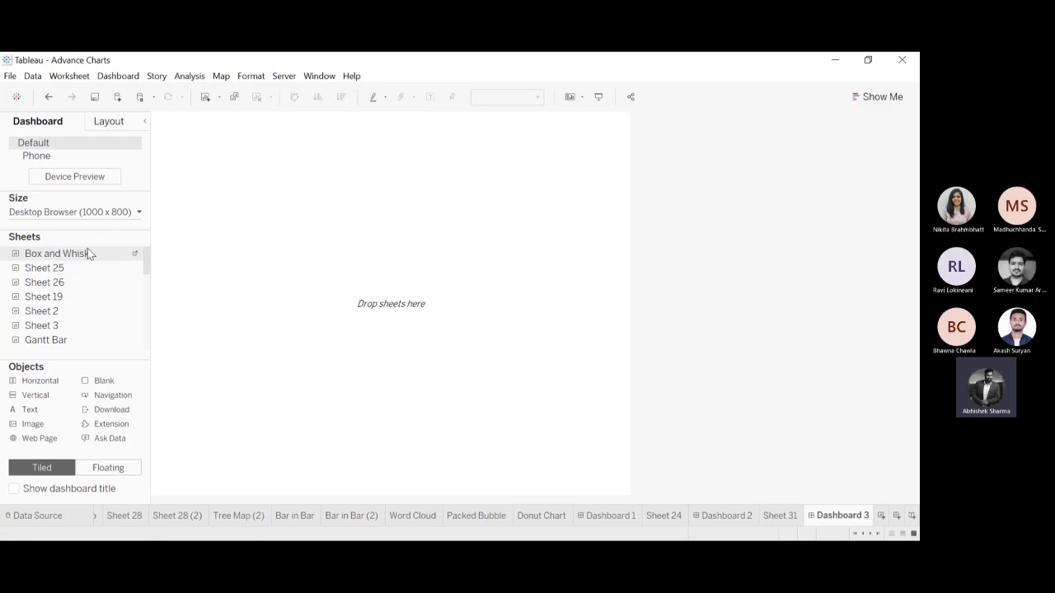
{"action": "left_click_drag", "start_coordinate": [148, 262], "coordinate": [147, 304]}
{"action": "left_click_drag", "start_coordinate": [72, 304], "coordinate": [312, 136]}
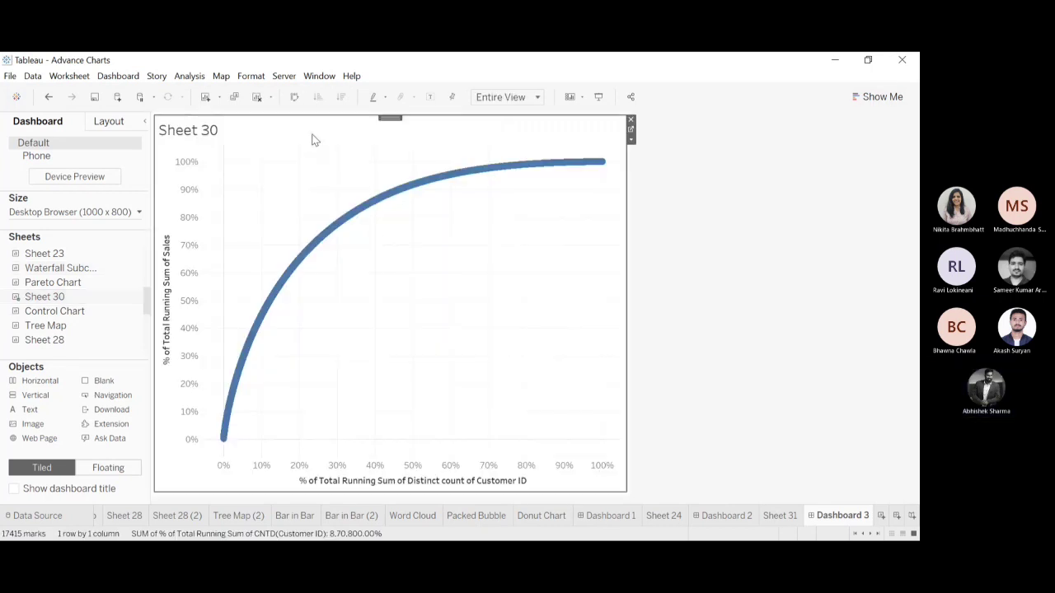
{"action": "left_click_drag", "start_coordinate": [146, 301], "coordinate": [146, 338]}
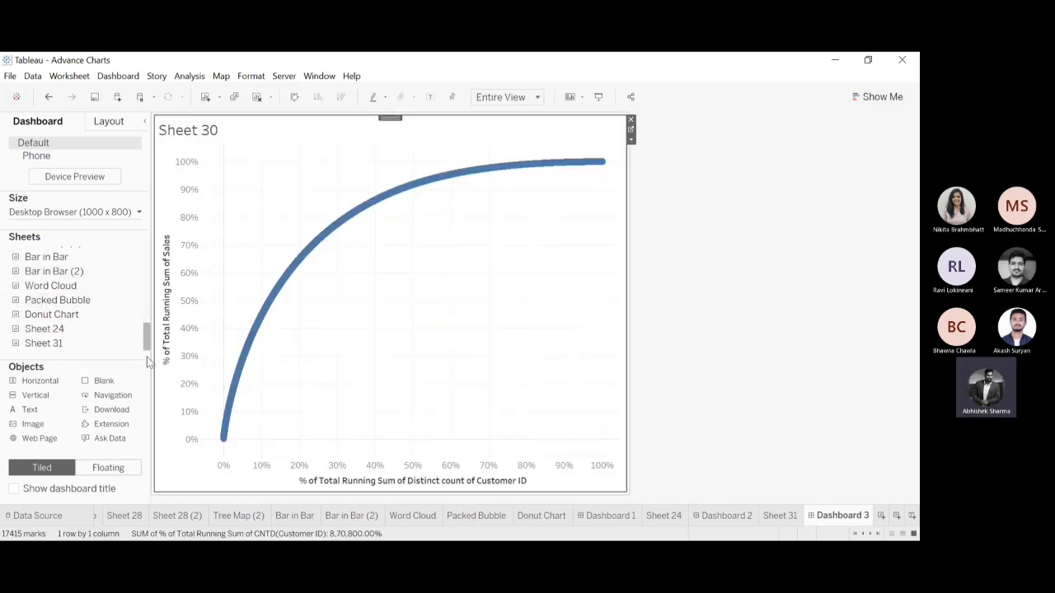
{"action": "left_click_drag", "start_coordinate": [79, 339], "coordinate": [408, 436]}
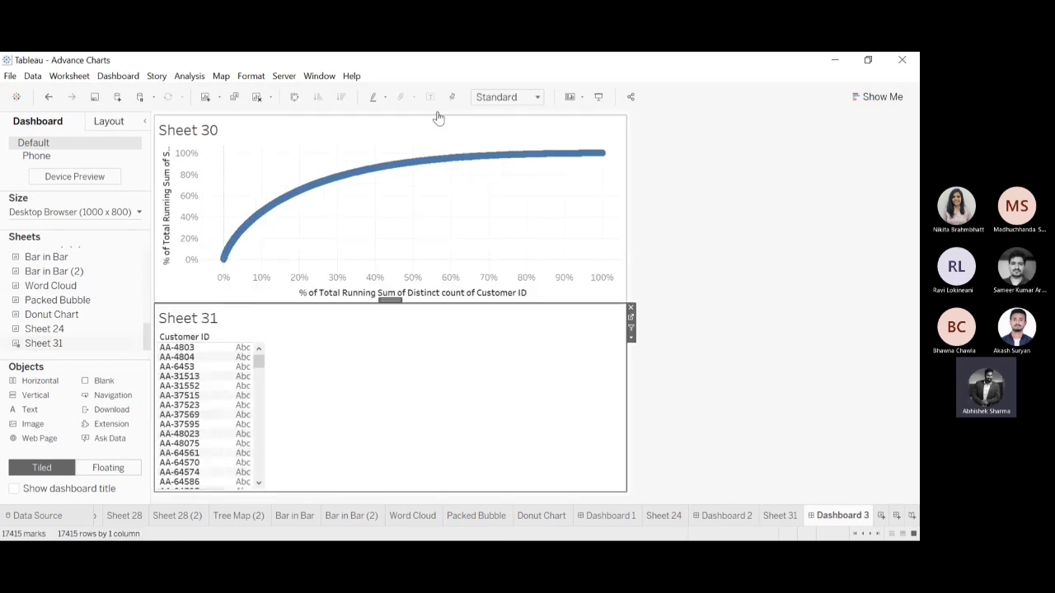
Use Sheet 30 as a filter, select its marks up to about 30% of customers, and review the customer list in Sheet 31.
{"action": "left_click", "coordinate": [480, 131]}
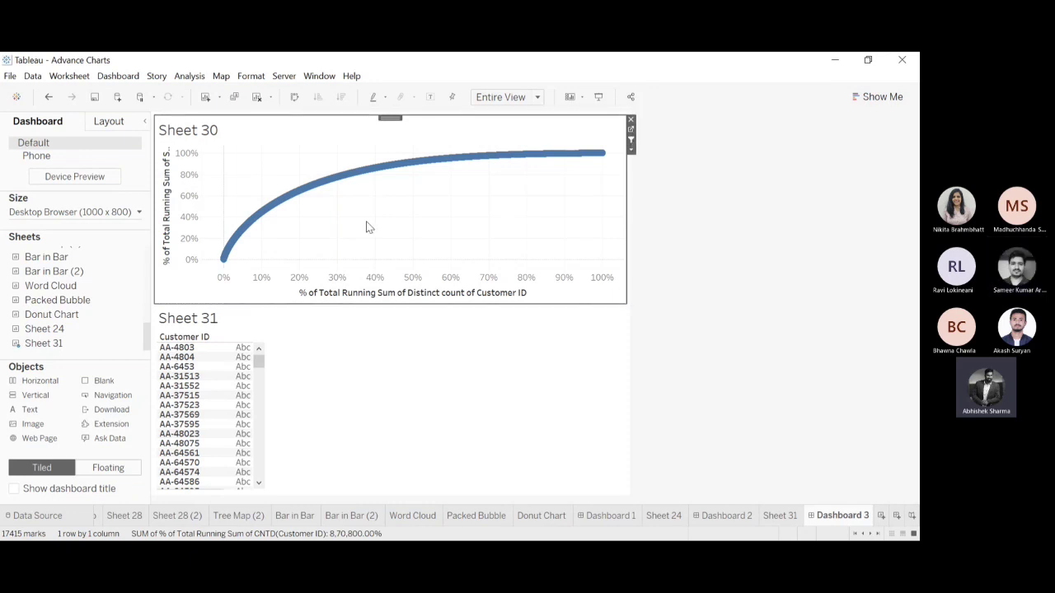
{"action": "left_click", "coordinate": [218, 278]}
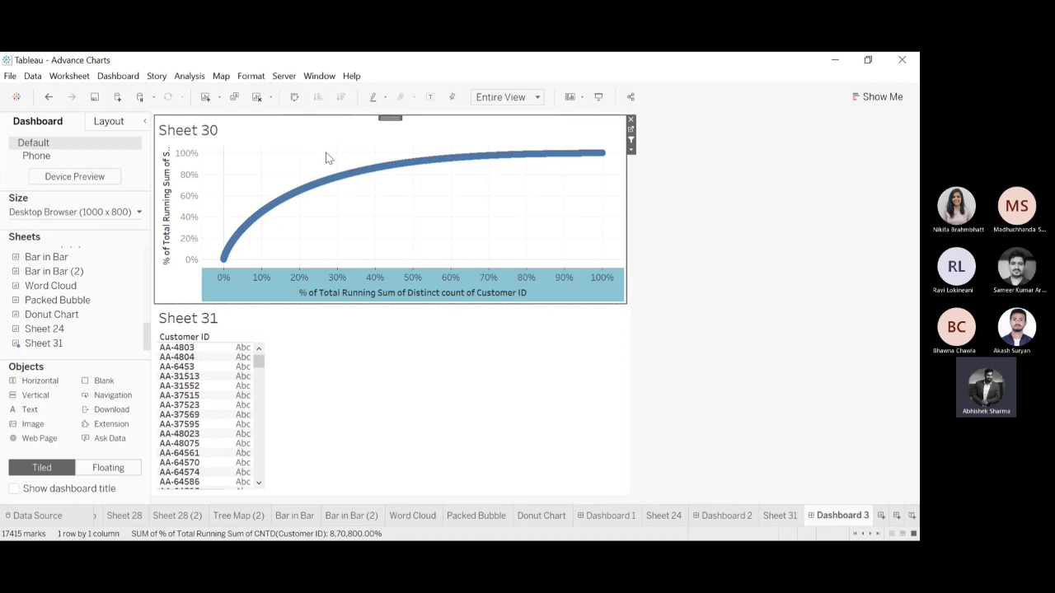
{"action": "left_click_drag", "start_coordinate": [335, 163], "coordinate": [226, 329]}
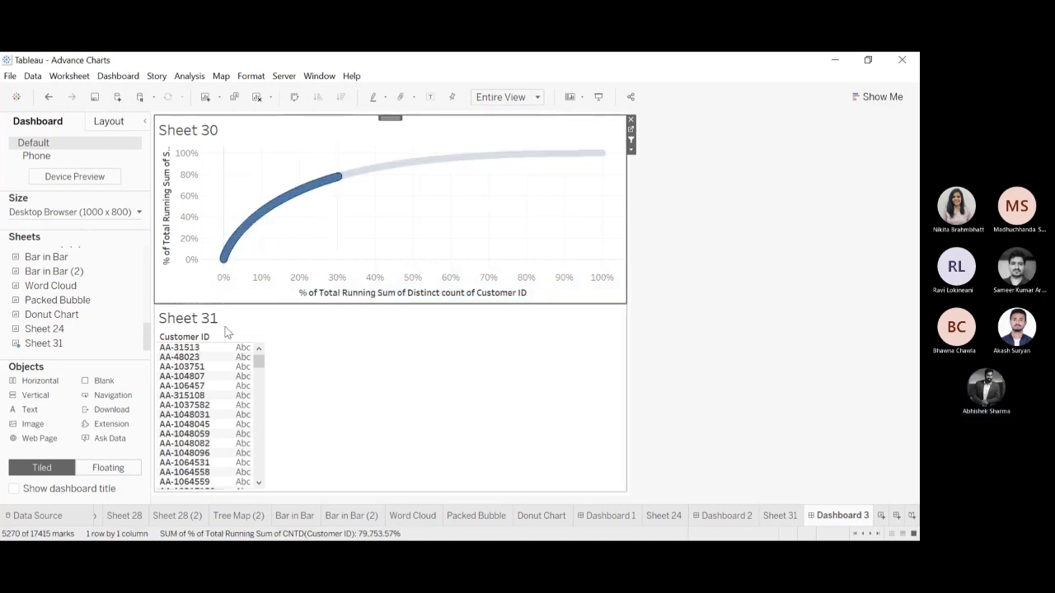
{"action": "mouse_move", "coordinate": [262, 367]}
{"action": "left_mouse_down"}
{"action": "mouse_move", "coordinate": [264, 489]}
{"action": "mouse_move", "coordinate": [259, 353]}
{"action": "left_mouse_up"}
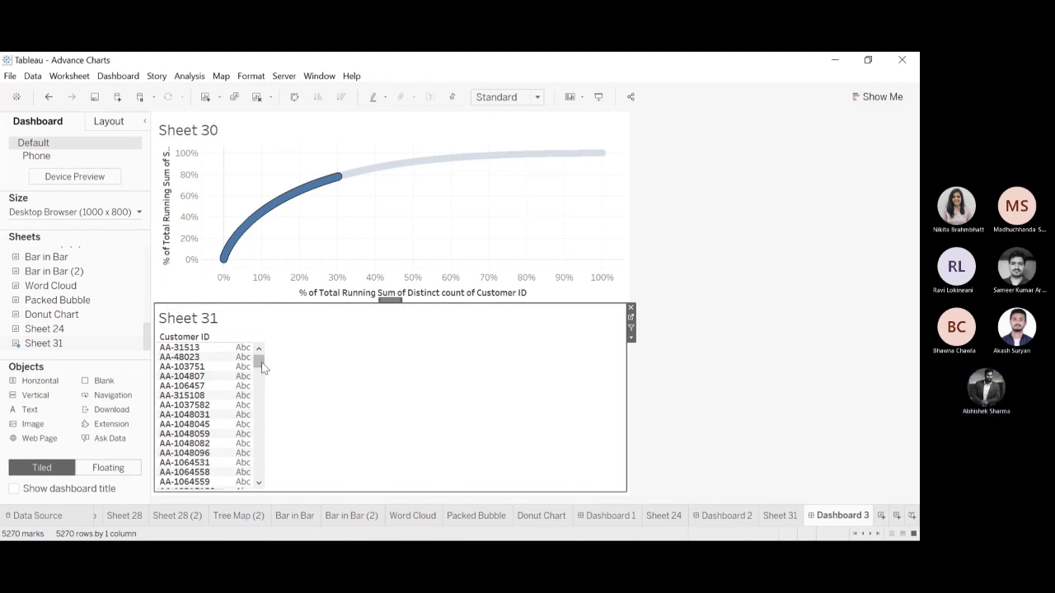
{"action": "left_click_drag", "start_coordinate": [262, 372], "coordinate": [267, 342]}
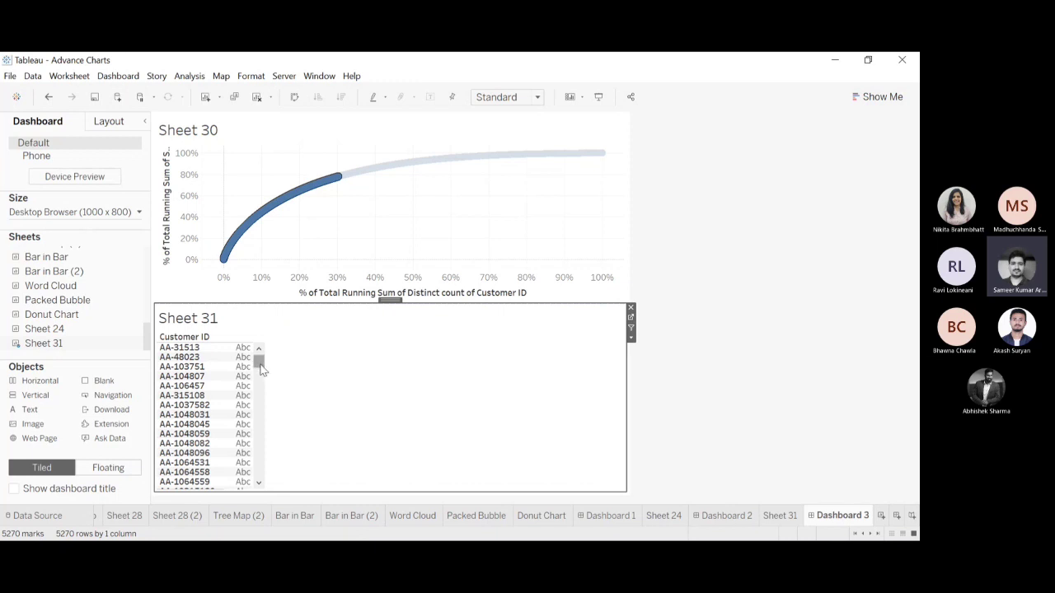
{"action": "mouse_move", "coordinate": [260, 363]}
{"action": "left_mouse_down"}
{"action": "mouse_move", "coordinate": [263, 485]}
{"action": "mouse_move", "coordinate": [260, 353]}
{"action": "left_mouse_up"}
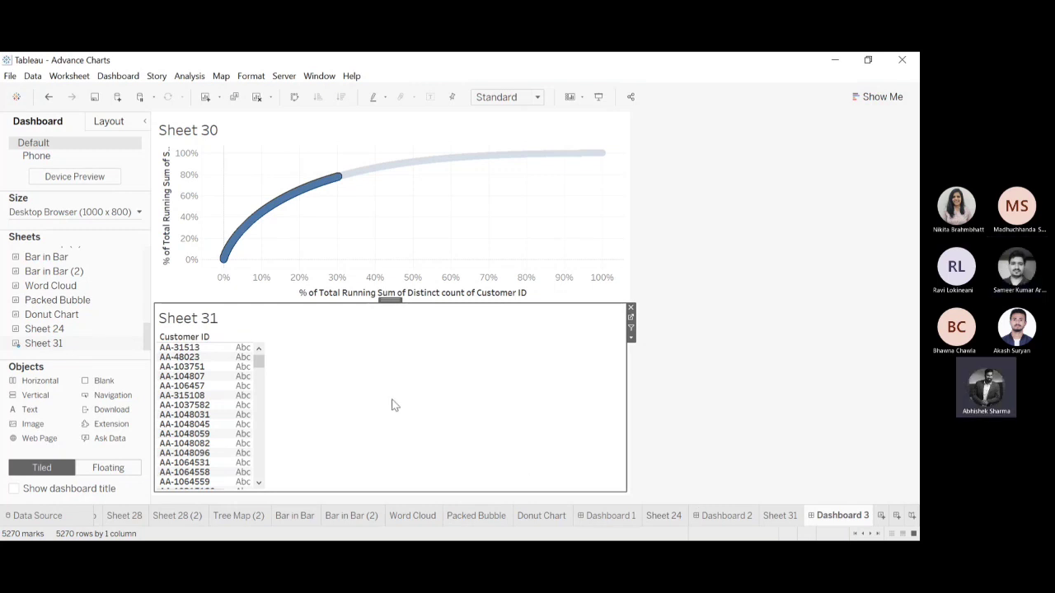
{"action": "left_click_drag", "start_coordinate": [259, 362], "coordinate": [289, 309]}
On Sheet 30, try computing both calculations of CNTD(Customer ID) using Table (across), and undo the change.
{"action": "left_click", "coordinate": [863, 534]}
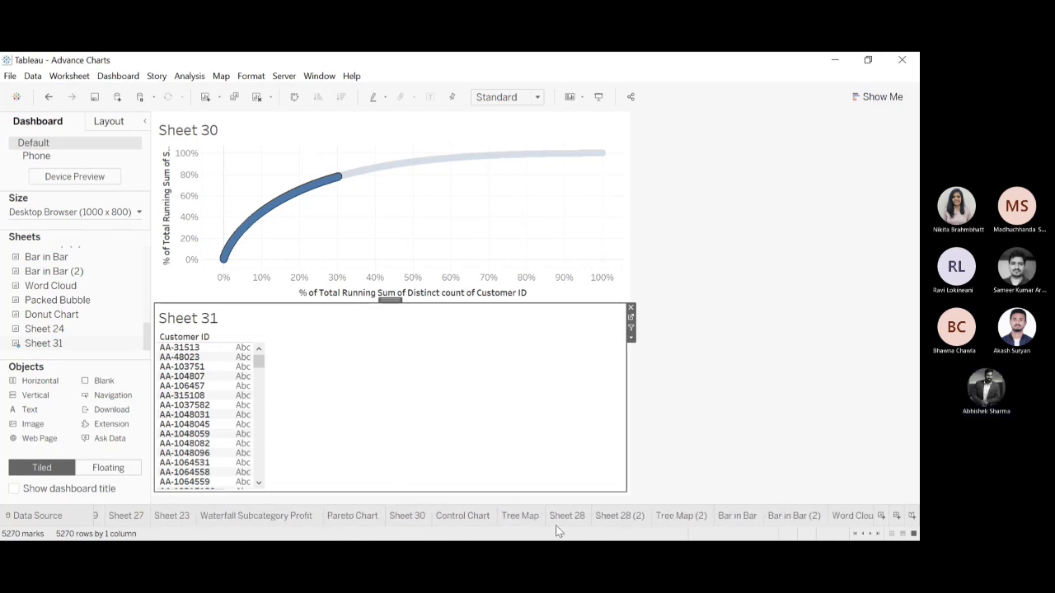
{"action": "left_click", "coordinate": [408, 516]}
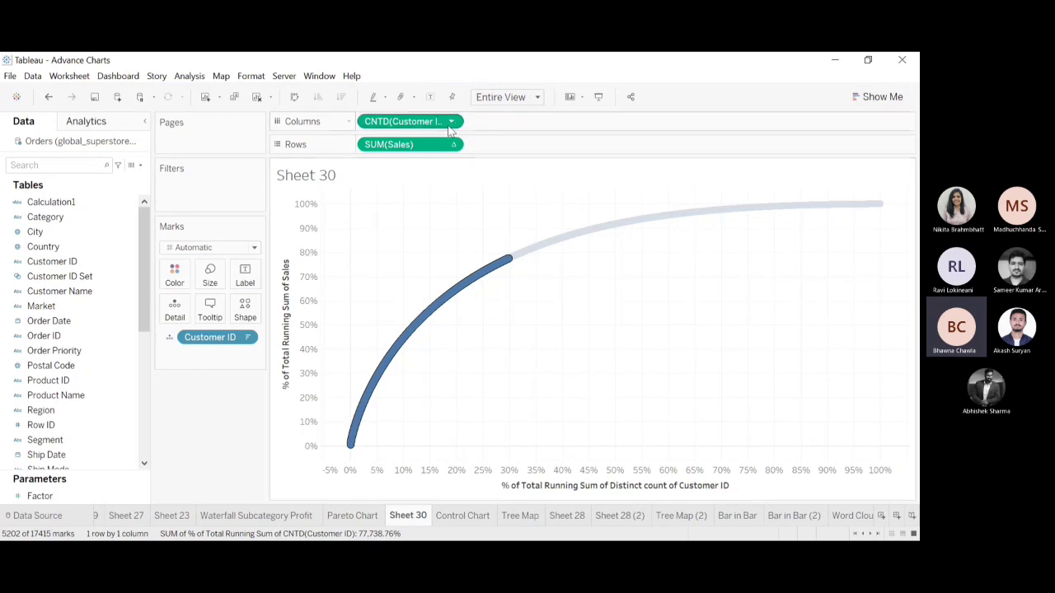
{"action": "left_click", "coordinate": [451, 123]}
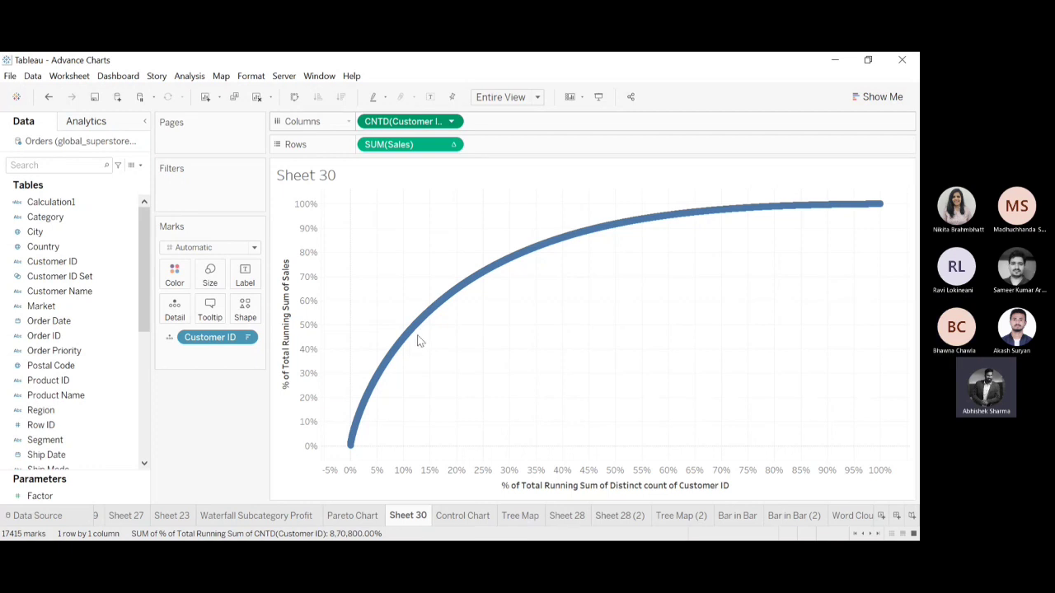
{"action": "left_click", "coordinate": [416, 345]}
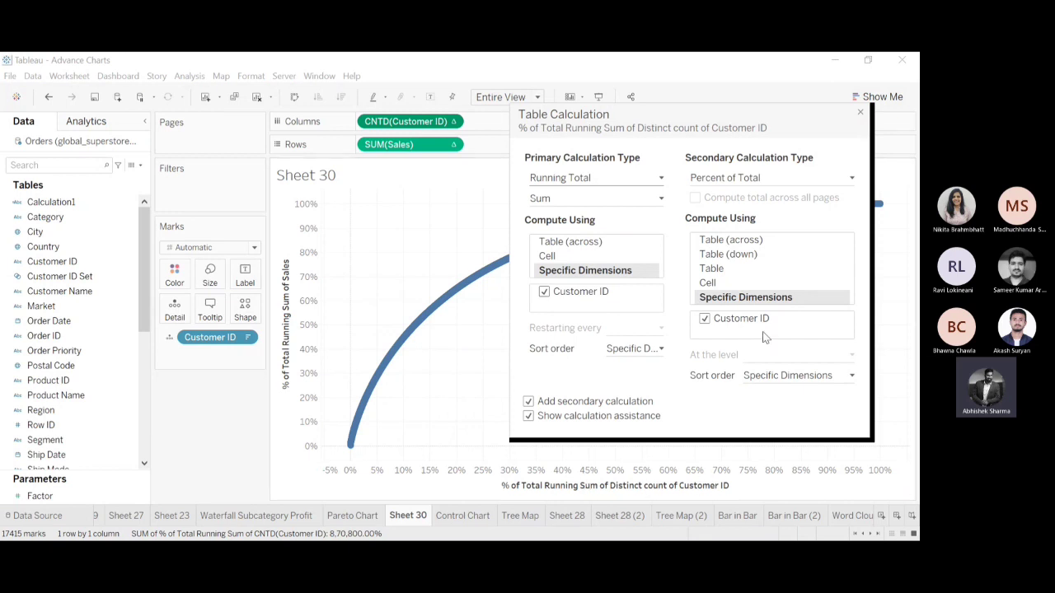
{"action": "left_click", "coordinate": [749, 239]}
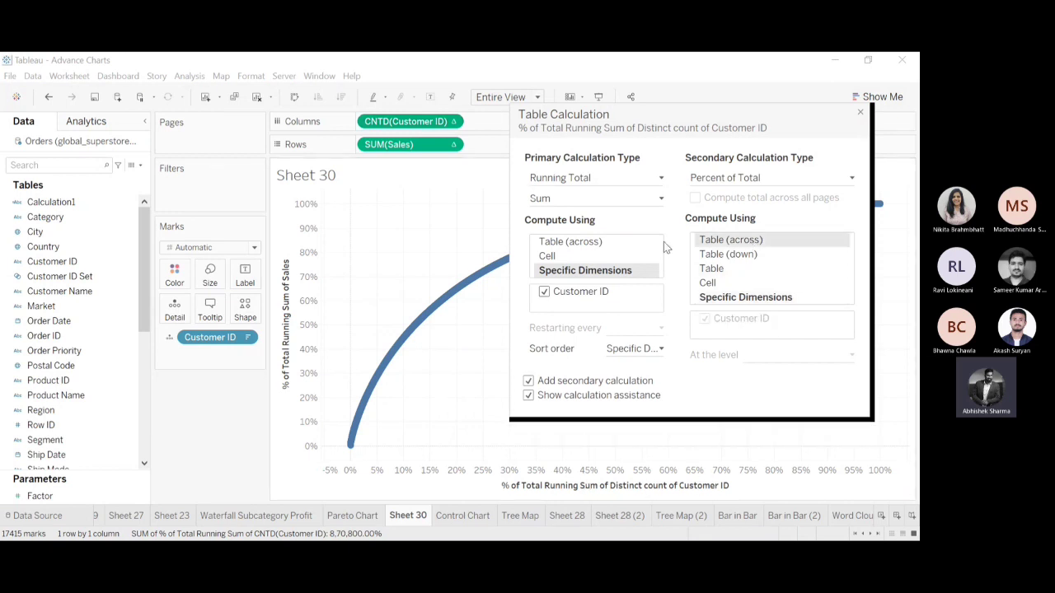
{"action": "left_click", "coordinate": [606, 244]}
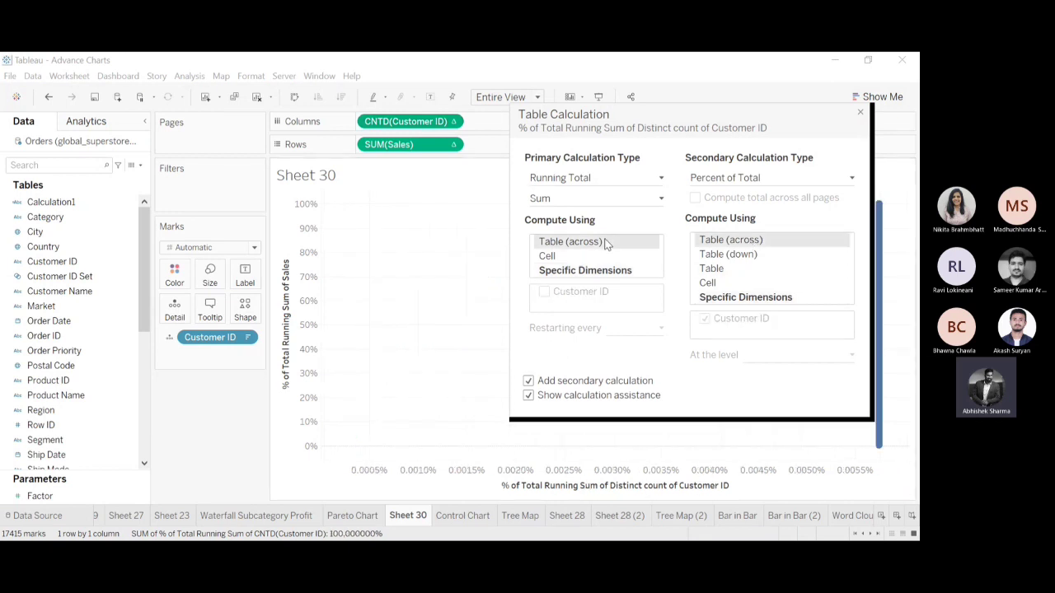
{"action": "left_click", "coordinate": [859, 112]}
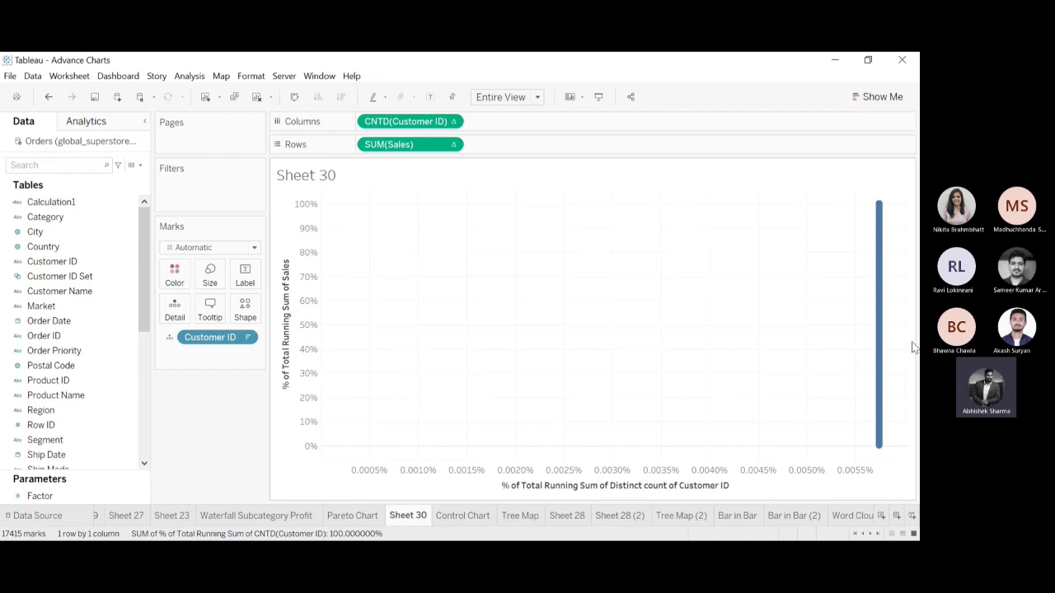
{"action": "left_click", "coordinate": [47, 97]}
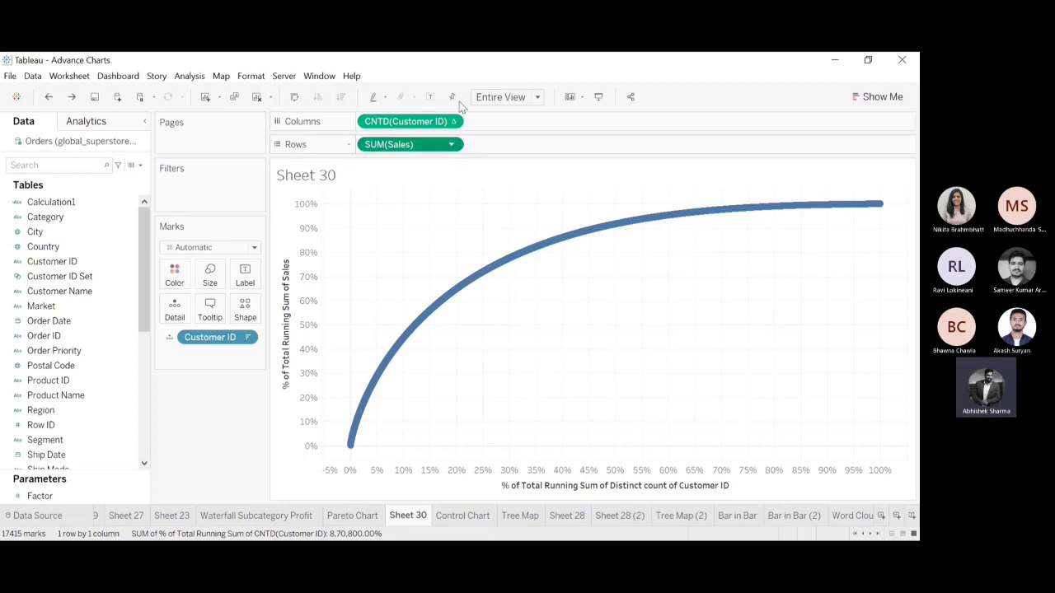
Review the primary and secondary table calculation settings of CNTD(Customer ID) on Sheet 30.
{"action": "left_click", "coordinate": [428, 347]}
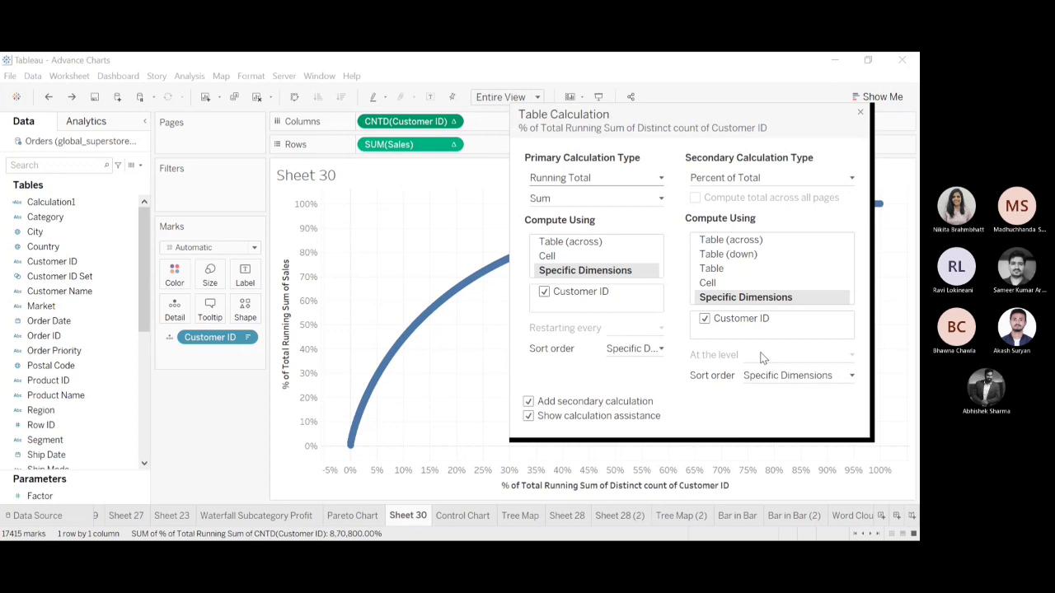
{"action": "left_click", "coordinate": [861, 114]}
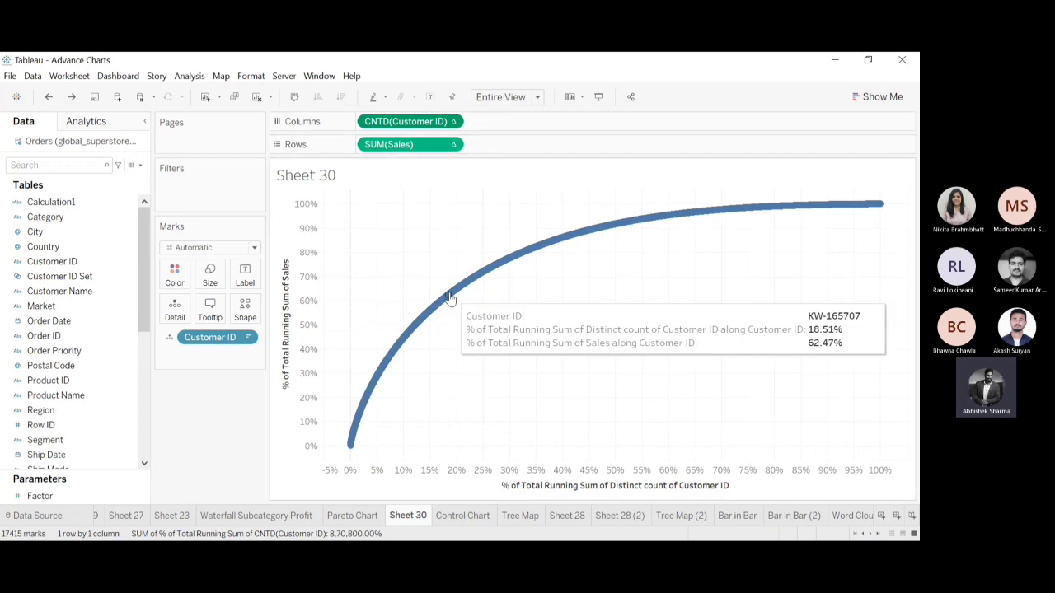
On Sheet 30, try removing Customer ID from the marks and computing both calculations of CNTD(Customer ID) using Table (across), and undo the changes.
{"action": "left_click_drag", "start_coordinate": [229, 337], "coordinate": [207, 440]}
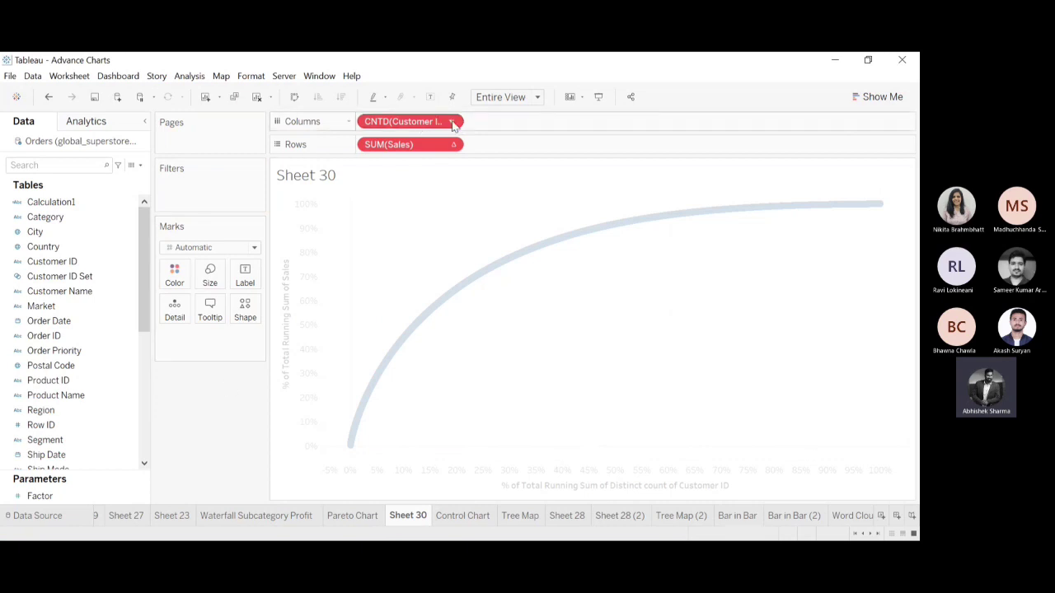
{"action": "left_click", "coordinate": [420, 346]}
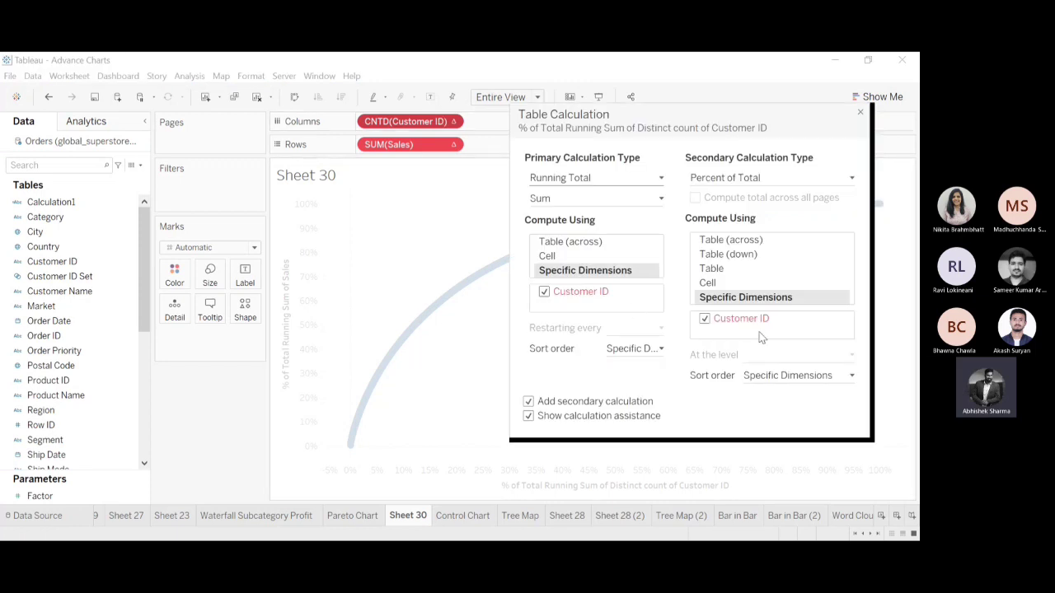
{"action": "left_click", "coordinate": [618, 241]}
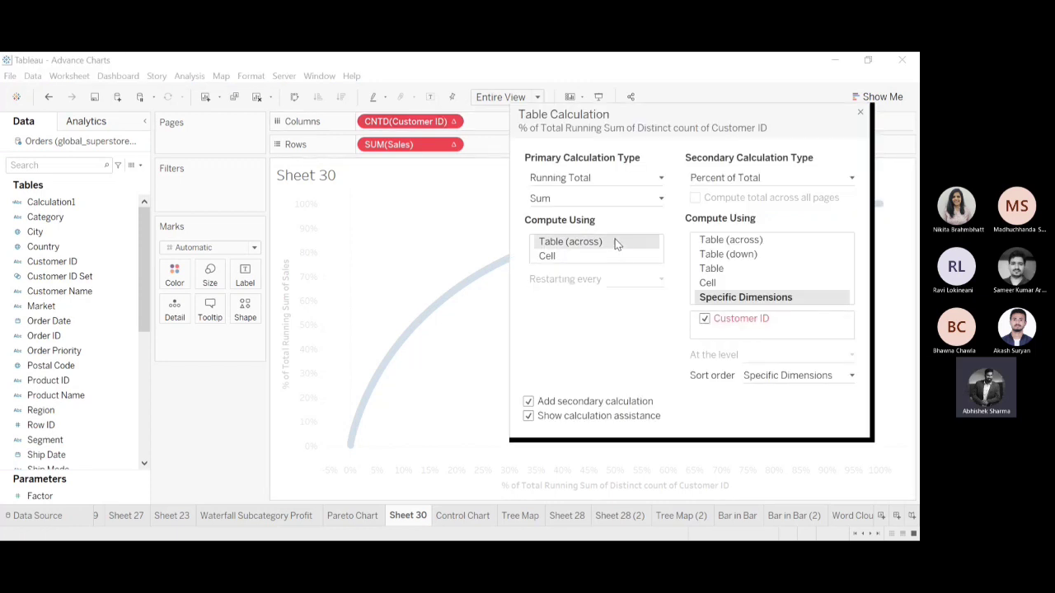
{"action": "left_click", "coordinate": [721, 240]}
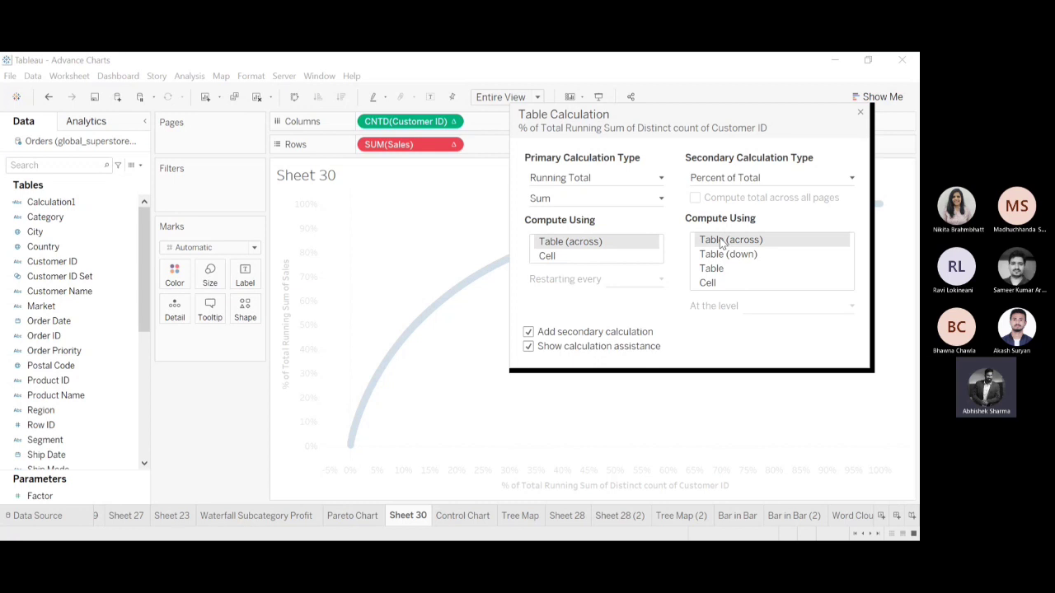
{"action": "left_click", "coordinate": [860, 114]}
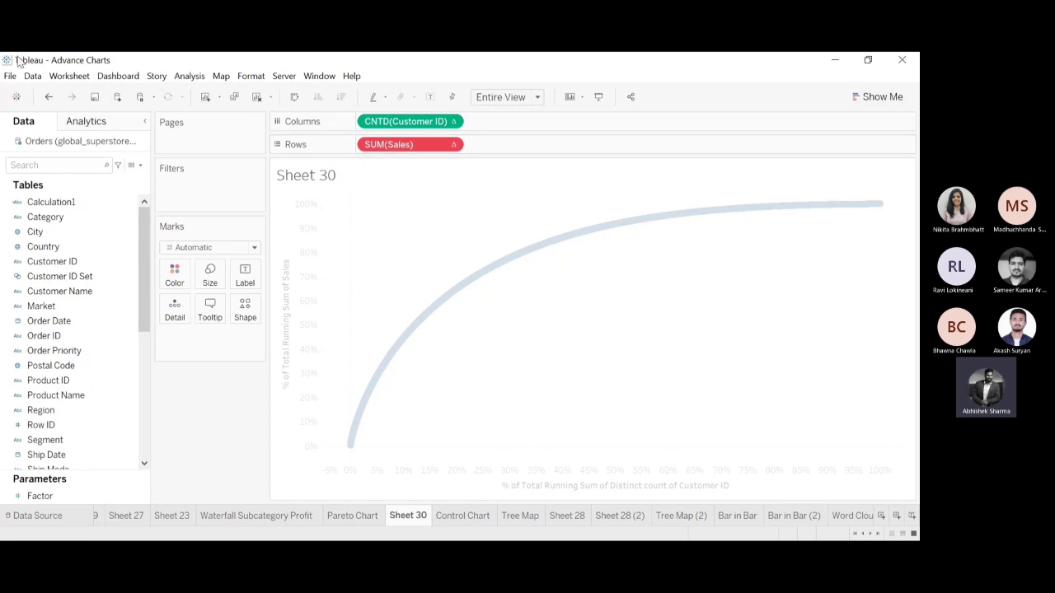
{"action": "left_click", "coordinate": [49, 98]}
{"action": "left_click", "coordinate": [50, 98]}
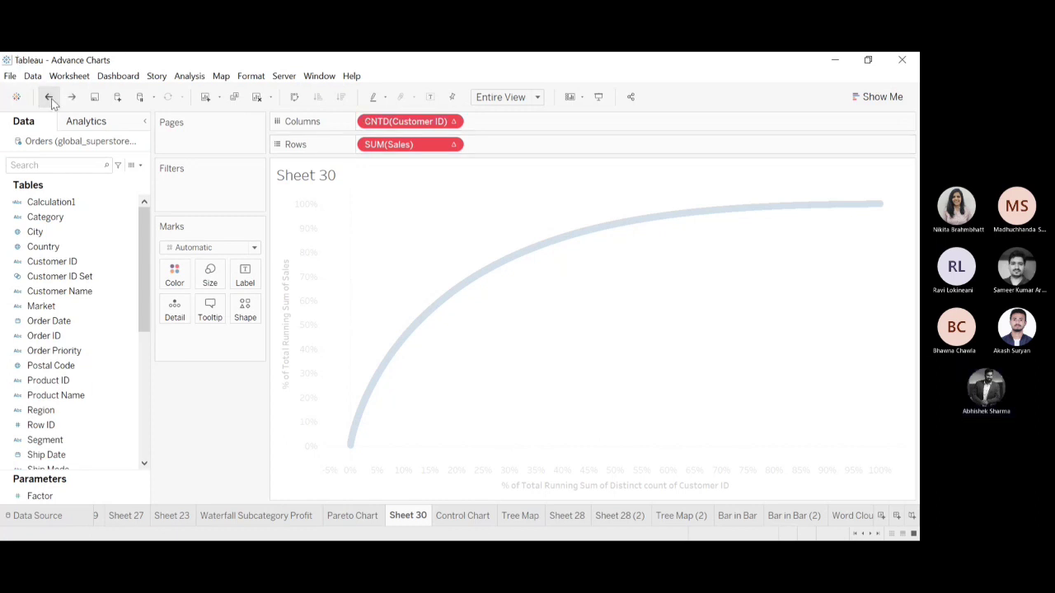
{"action": "left_click", "coordinate": [50, 98]}
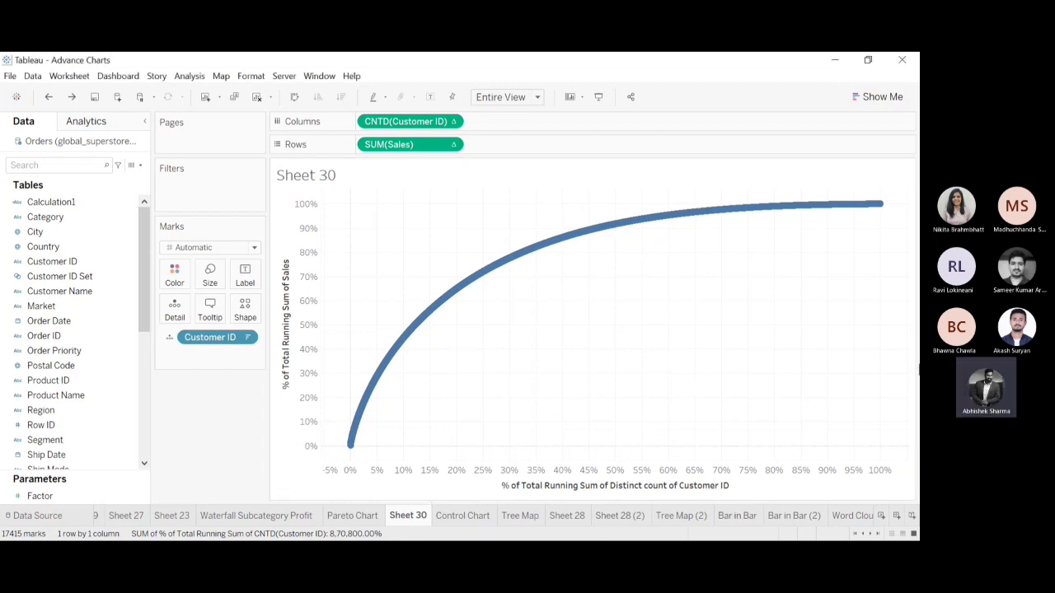
Open the Donut Chart sheet for reference and add a new worksheet after it.
{"action": "left_click", "coordinate": [871, 535]}
{"action": "left_click", "coordinate": [871, 535]}
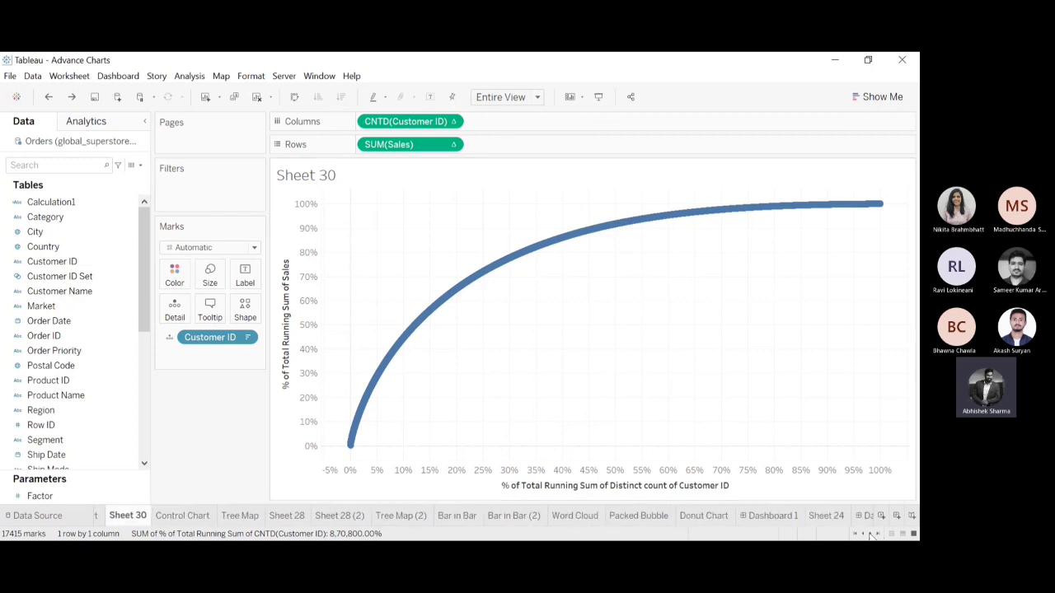
{"action": "left_click", "coordinate": [702, 516]}
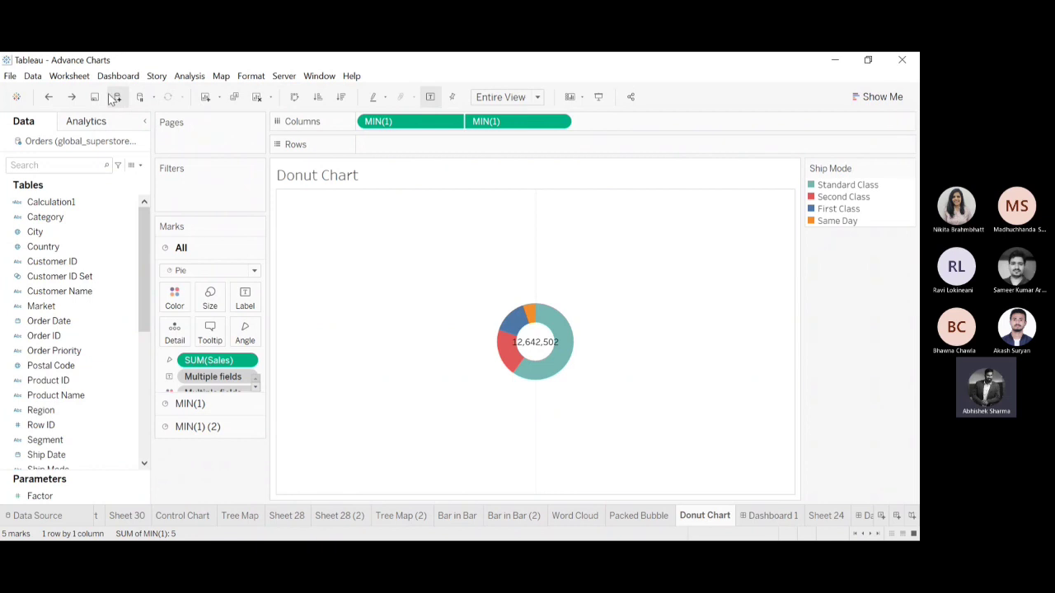
{"action": "left_click", "coordinate": [206, 97]}
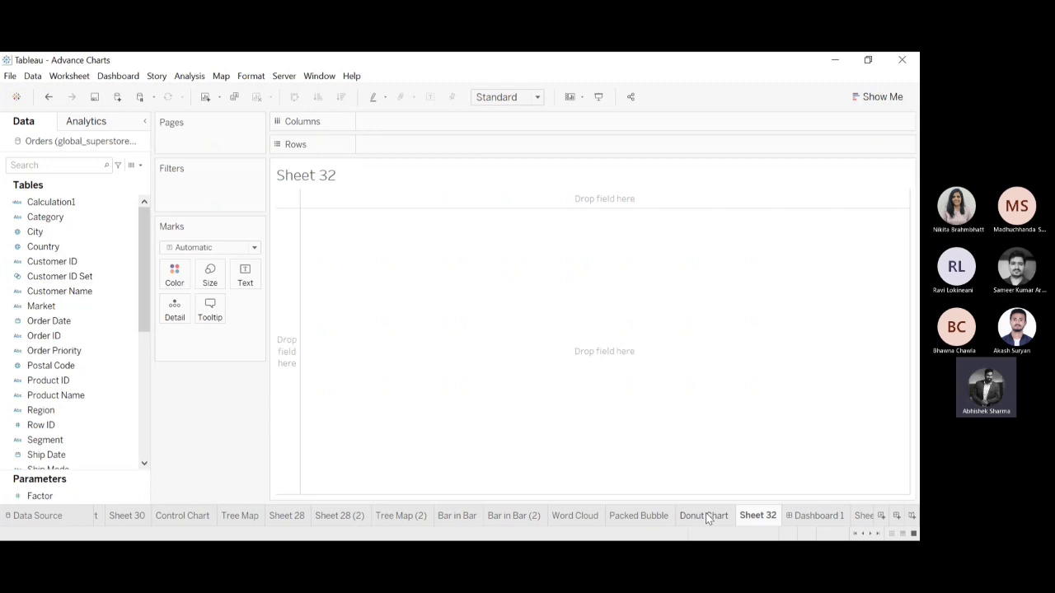
Set the new sheet's mark type to Pie and color the slices by Ship Mode, undoing the trial with Segment.
{"action": "left_click", "coordinate": [135, 277]}
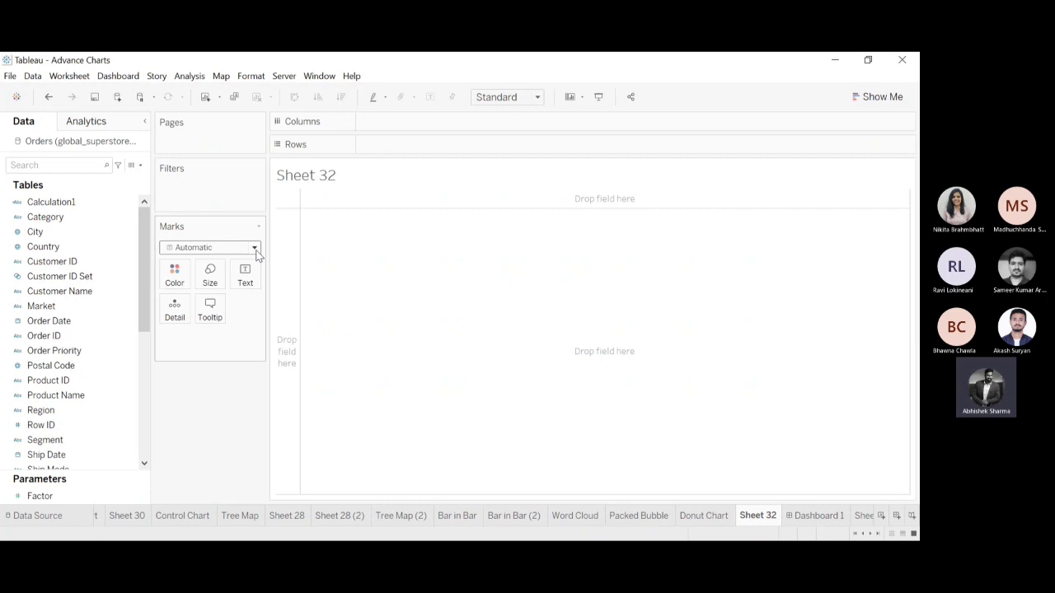
{"action": "left_click", "coordinate": [187, 390]}
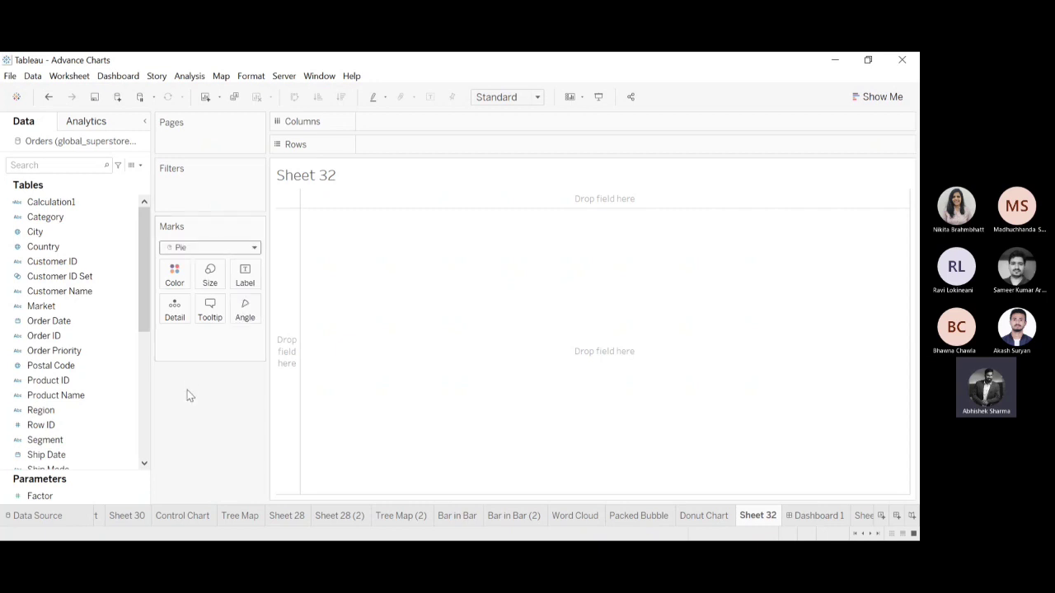
{"action": "left_click_drag", "start_coordinate": [146, 254], "coordinate": [140, 287]}
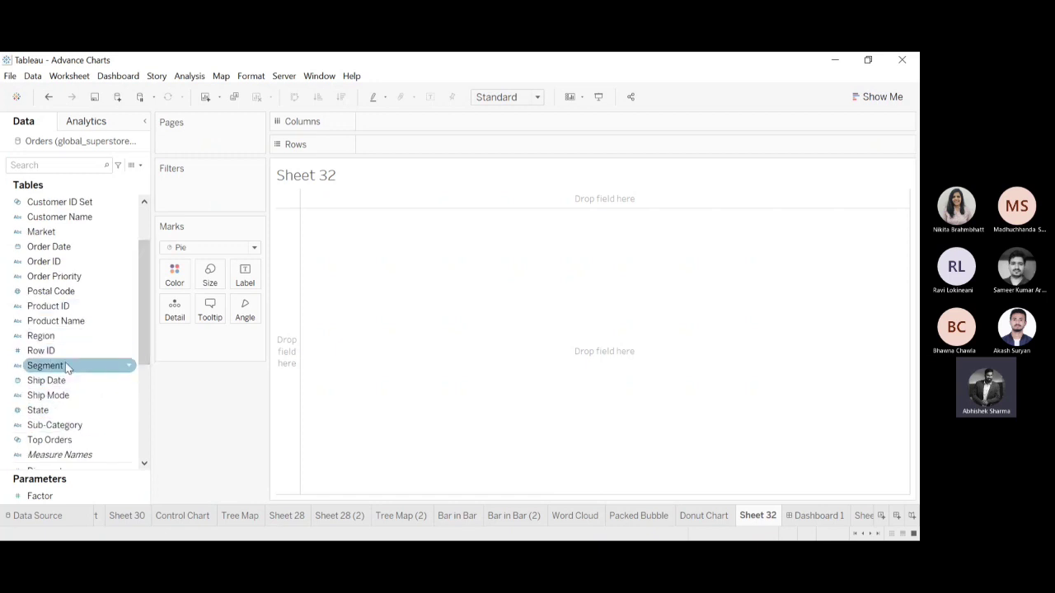
{"action": "left_click_drag", "start_coordinate": [65, 365], "coordinate": [188, 278]}
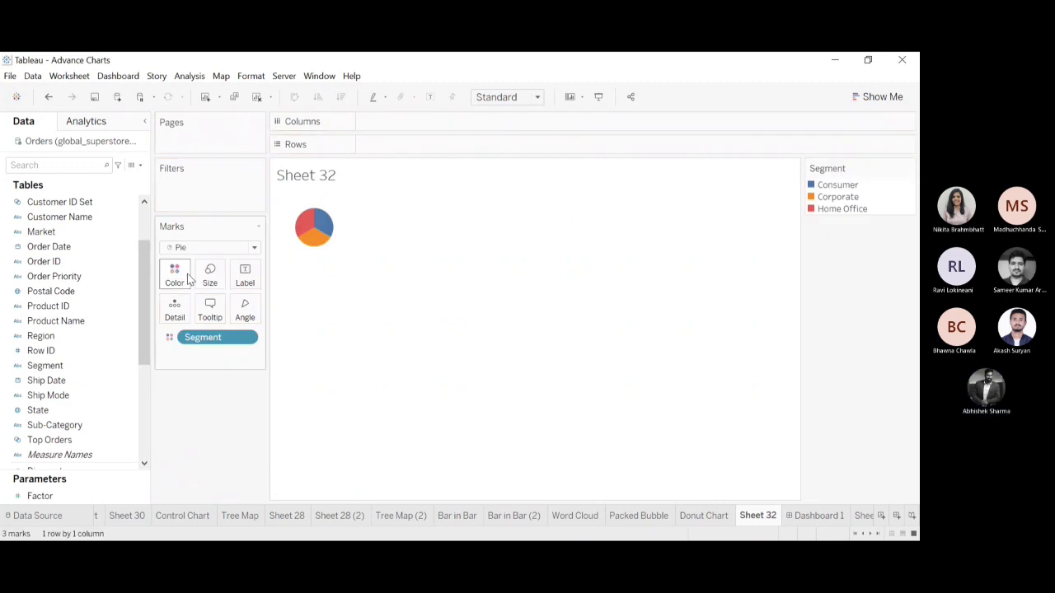
{"action": "left_click", "coordinate": [49, 97]}
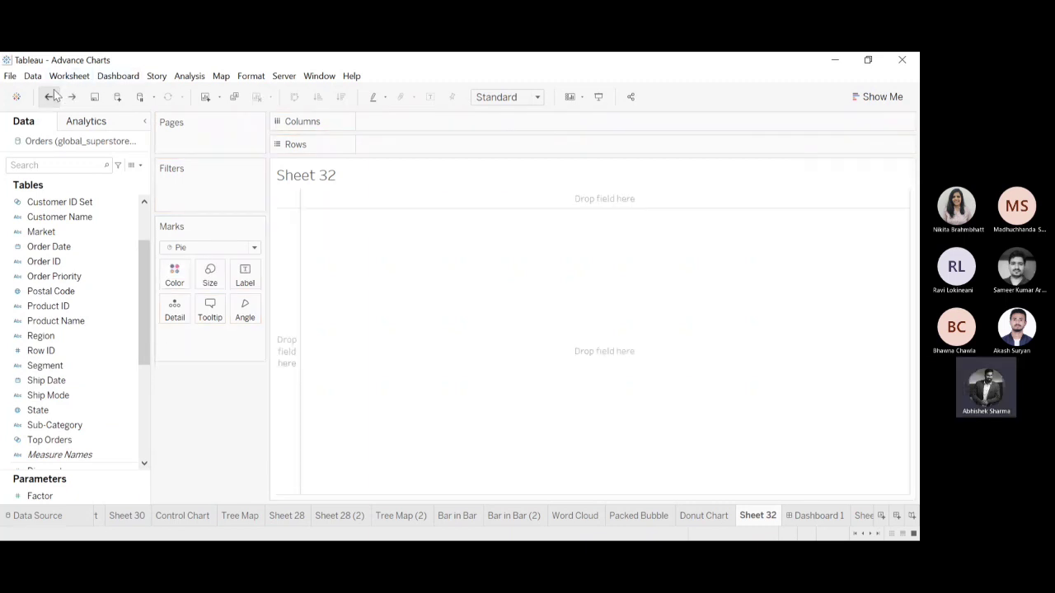
{"action": "left_click_drag", "start_coordinate": [66, 396], "coordinate": [173, 284]}
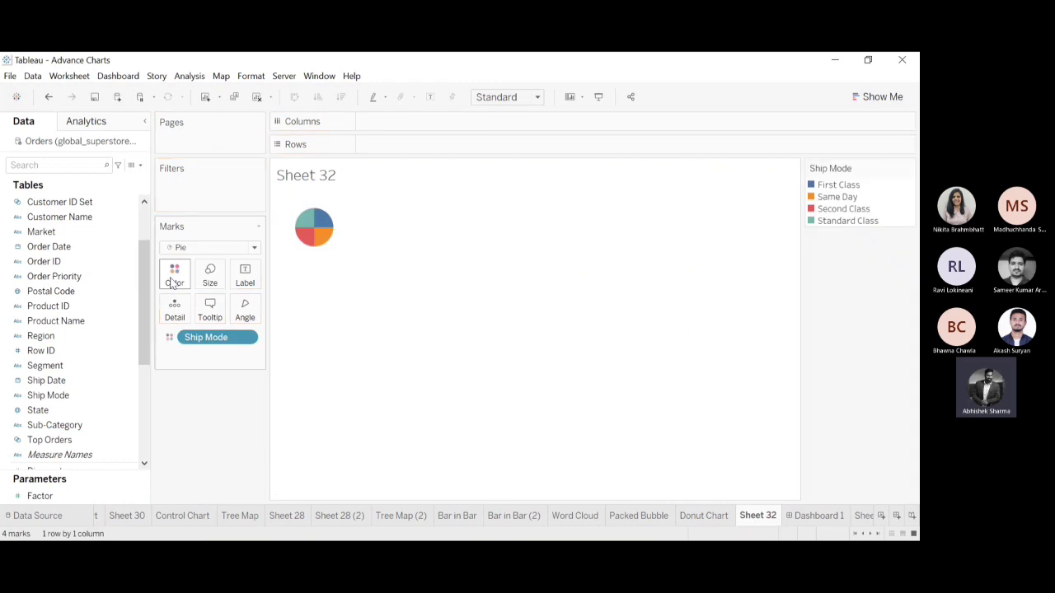
Size the pie slices by assigning Sales to Angle and fit the chart to Entire View.
{"action": "left_click_drag", "start_coordinate": [142, 296], "coordinate": [147, 391]}
{"action": "left_click", "coordinate": [68, 353]}
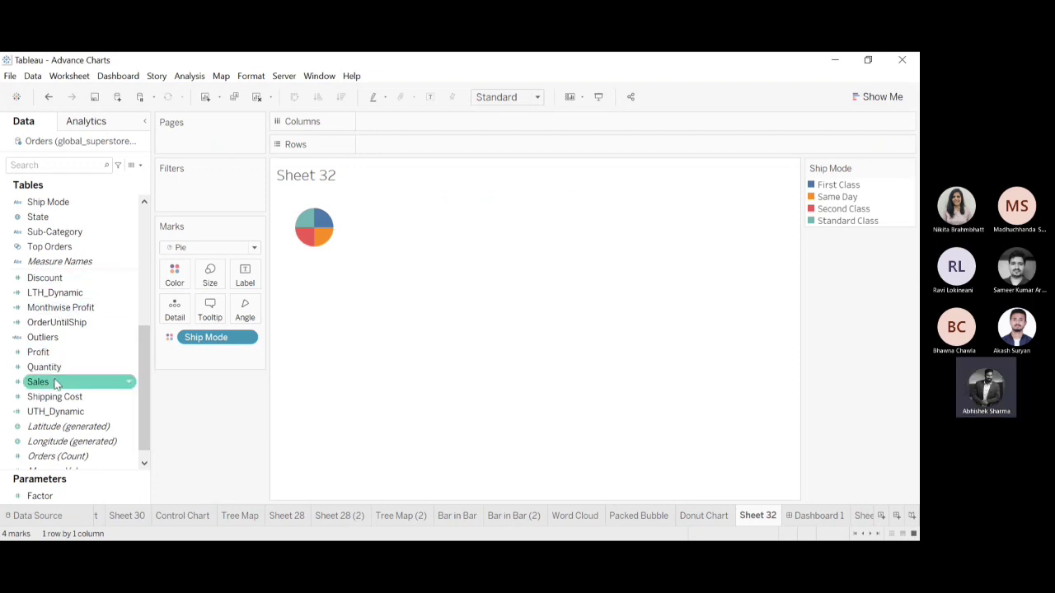
{"action": "left_click_drag", "start_coordinate": [56, 384], "coordinate": [248, 314]}
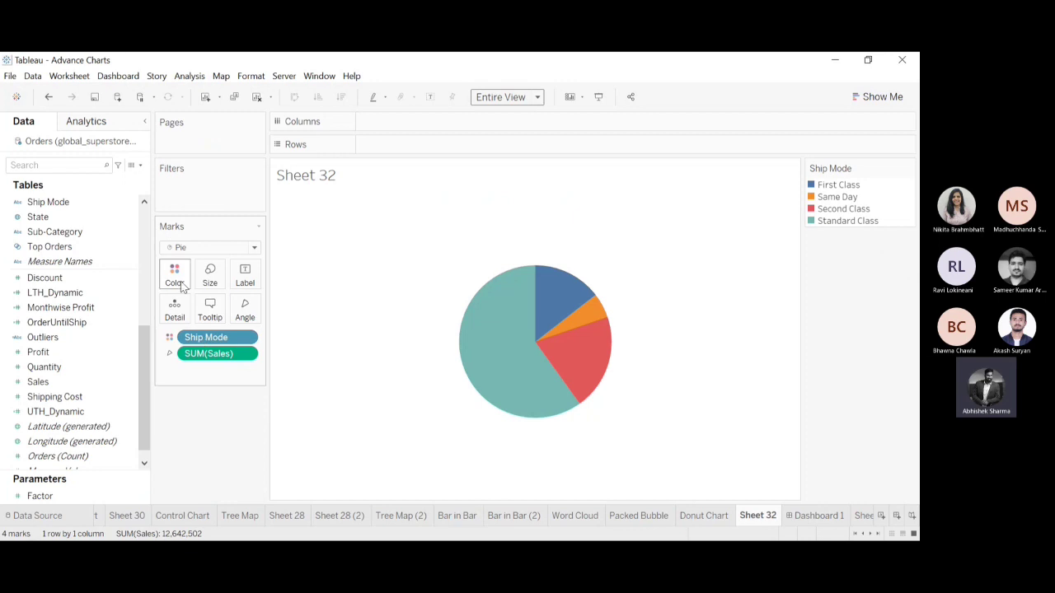
{"action": "mouse_move", "coordinate": [528, 382]}
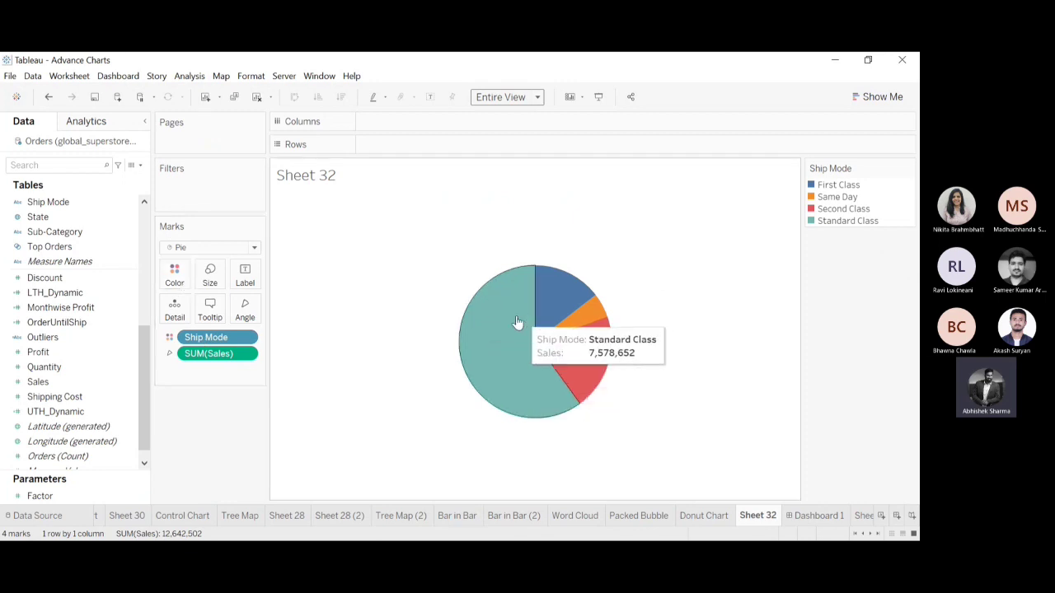
{"action": "mouse_move", "coordinate": [546, 298]}
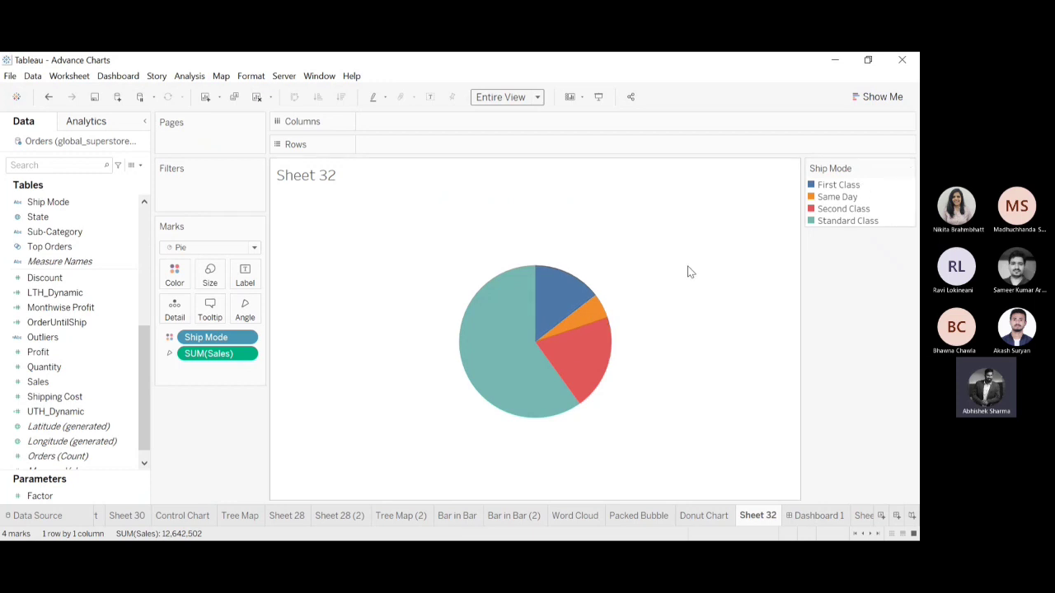
{"action": "mouse_move", "coordinate": [592, 318]}
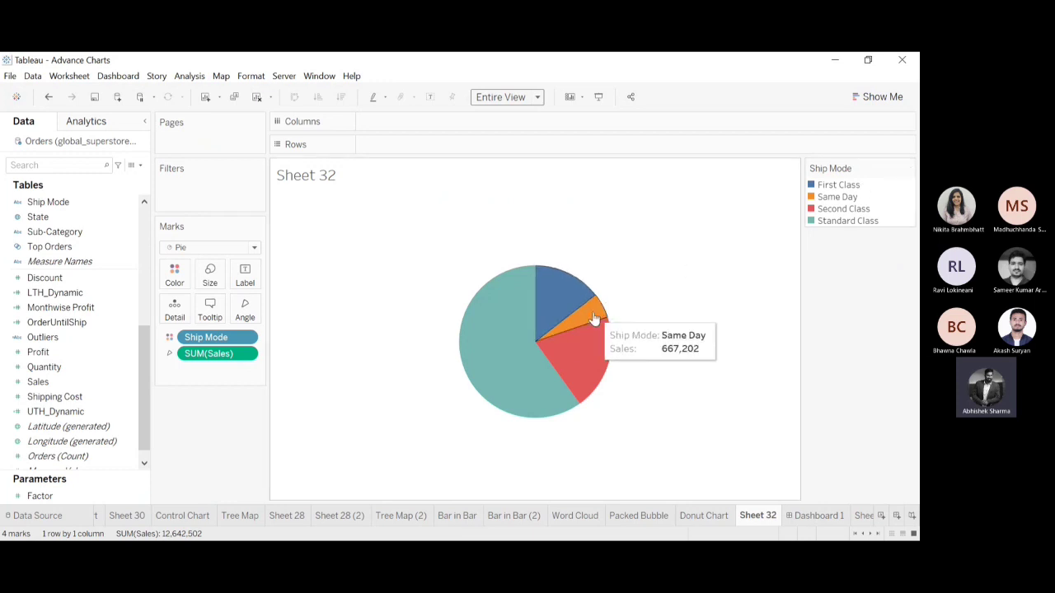
{"action": "mouse_move", "coordinate": [589, 361]}
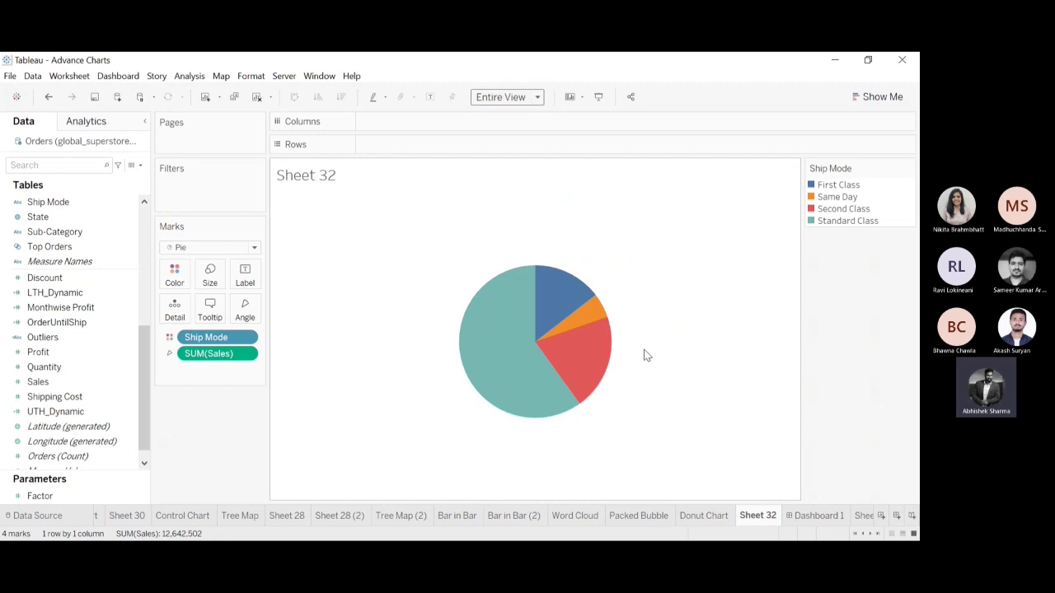
Try coloring the pie by Sub-Category instead of Ship Mode, and undo the change.
{"action": "left_click_drag", "start_coordinate": [140, 378], "coordinate": [143, 371]}
{"action": "left_click_drag", "start_coordinate": [50, 249], "coordinate": [136, 278]}
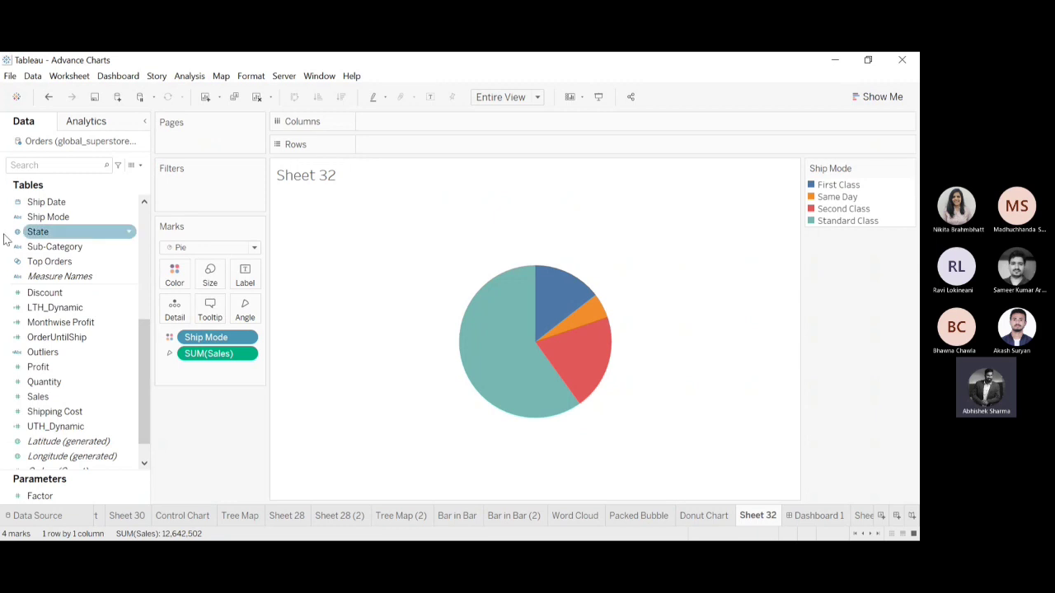
{"action": "left_click_drag", "start_coordinate": [47, 247], "coordinate": [203, 339]}
{"action": "mouse_move", "coordinate": [566, 337]}
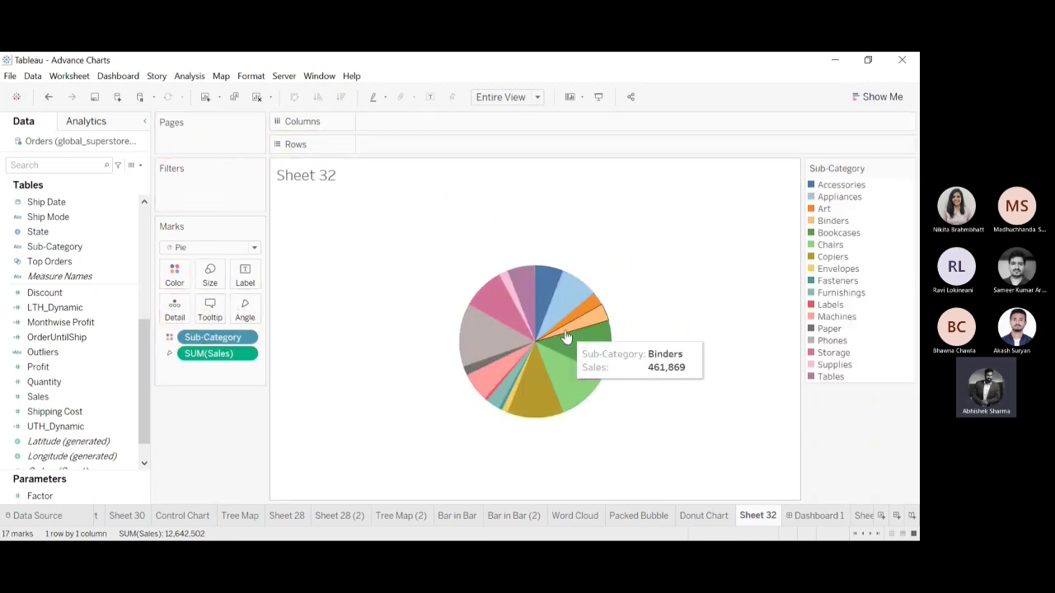
{"action": "left_click", "coordinate": [47, 98]}
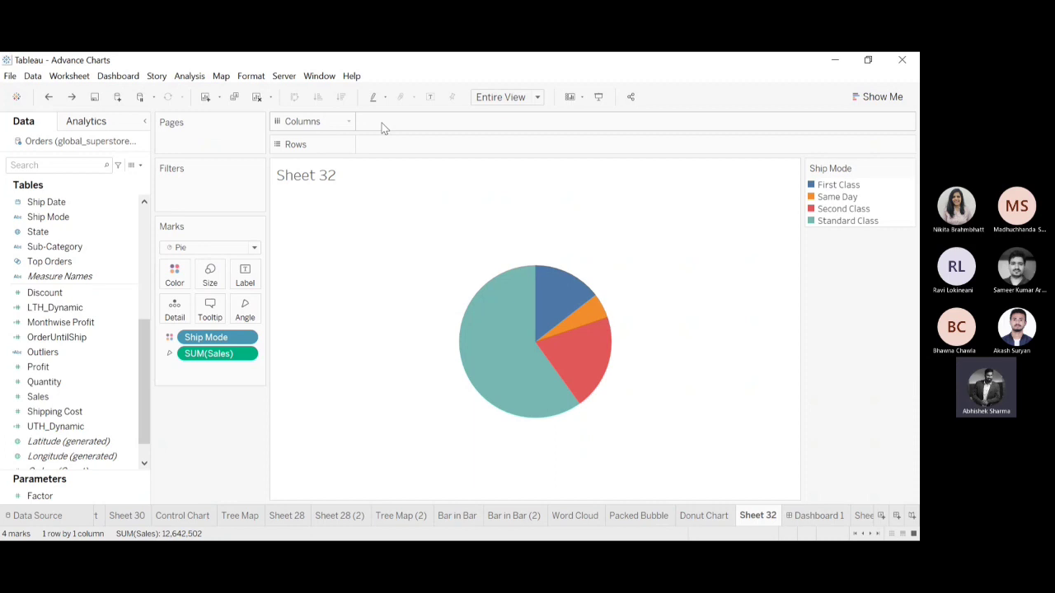
Add a constant 1 to Columns, aggregate it as Minimum, and enlarge the pie.
{"action": "double_click", "coordinate": [383, 122]}
{"action": "type", "text": "1"}
{"action": "key", "text": "Return"}
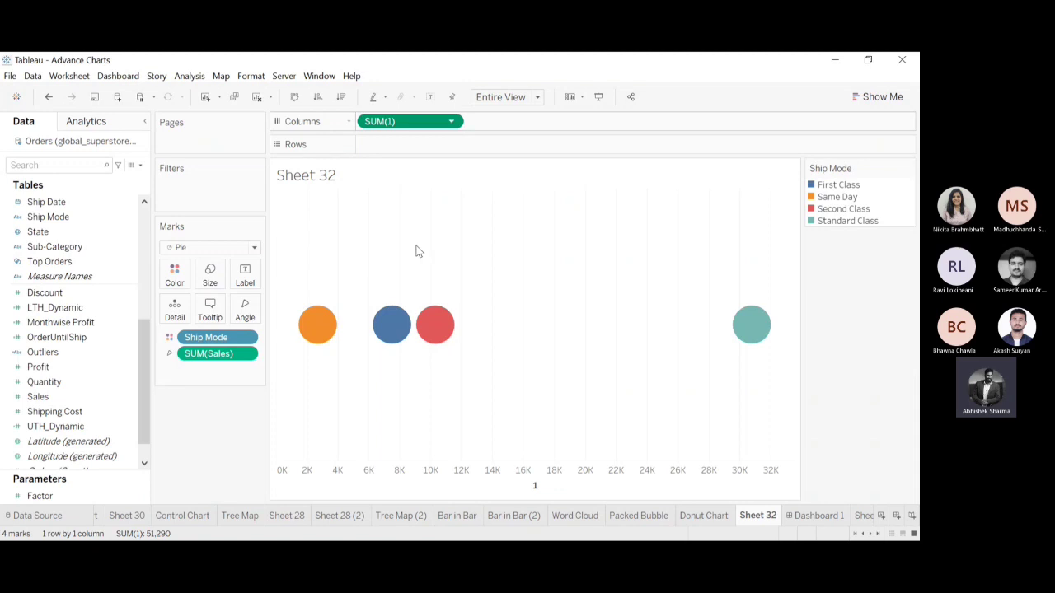
{"action": "left_click", "coordinate": [536, 298]}
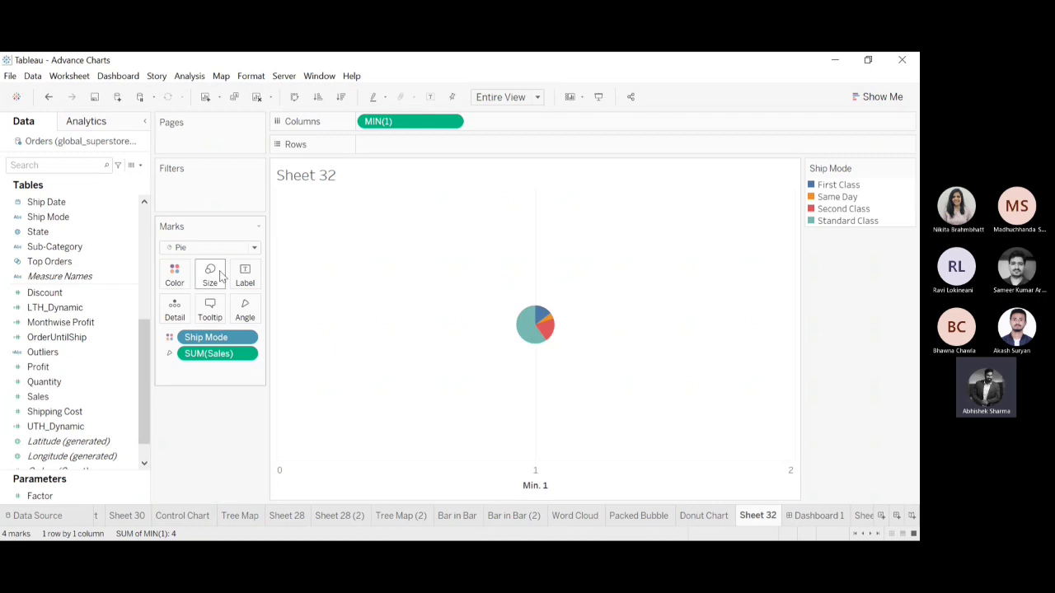
{"action": "left_click", "coordinate": [209, 274]}
{"action": "left_click_drag", "start_coordinate": [225, 306], "coordinate": [272, 309]}
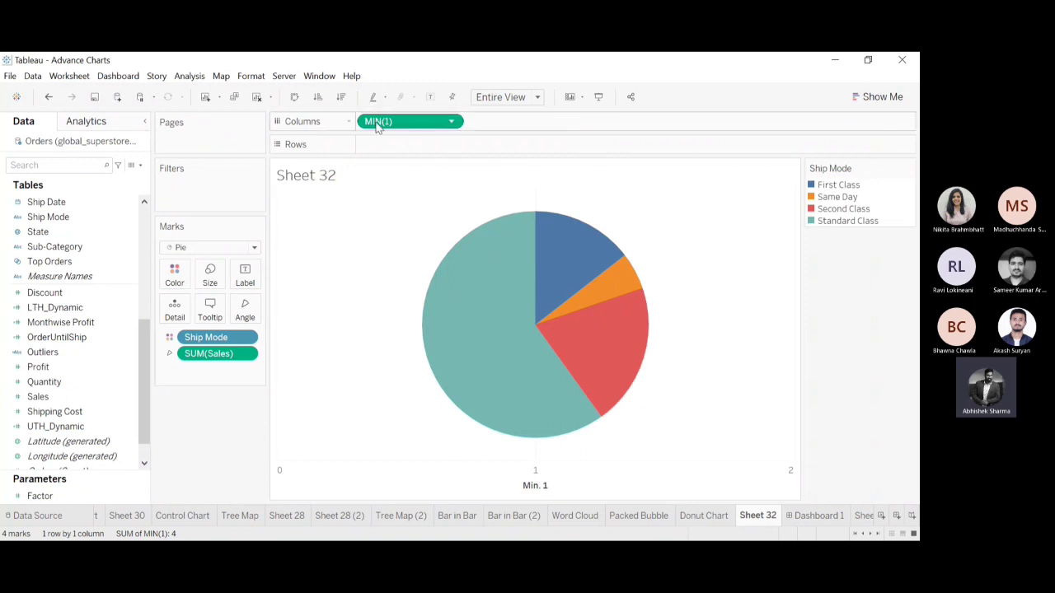
{"action": "left_click_drag", "start_coordinate": [377, 121], "coordinate": [499, 128]}
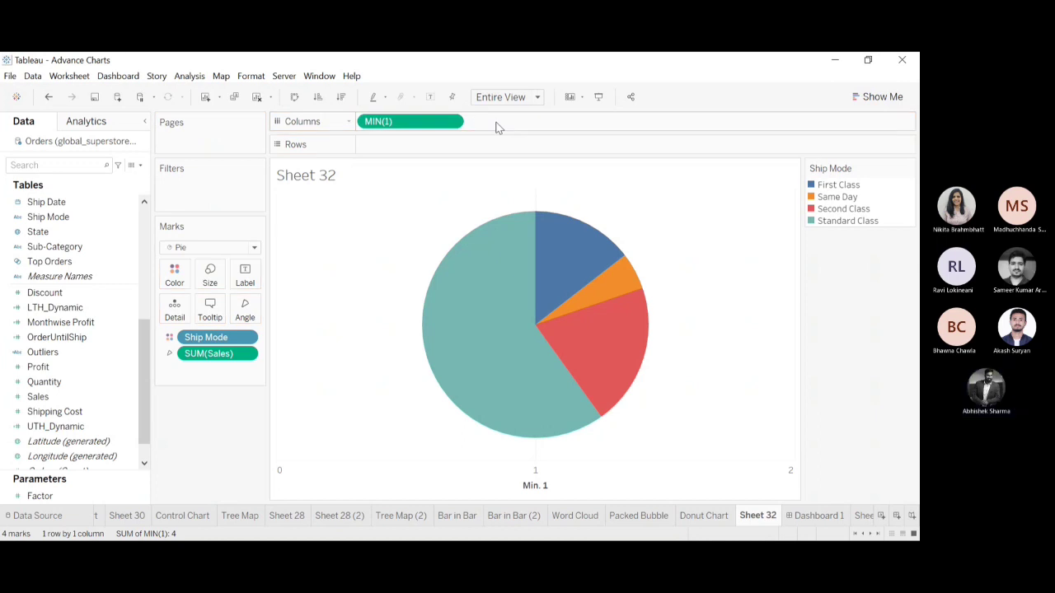
{"action": "left_click_drag", "start_coordinate": [419, 125], "coordinate": [516, 130]}
{"action": "left_click_drag", "start_coordinate": [383, 124], "coordinate": [493, 124]}
Add a second constant 1 to Columns after MIN(1) and aggregate it as Minimum.
{"action": "double_click", "coordinate": [479, 122]}
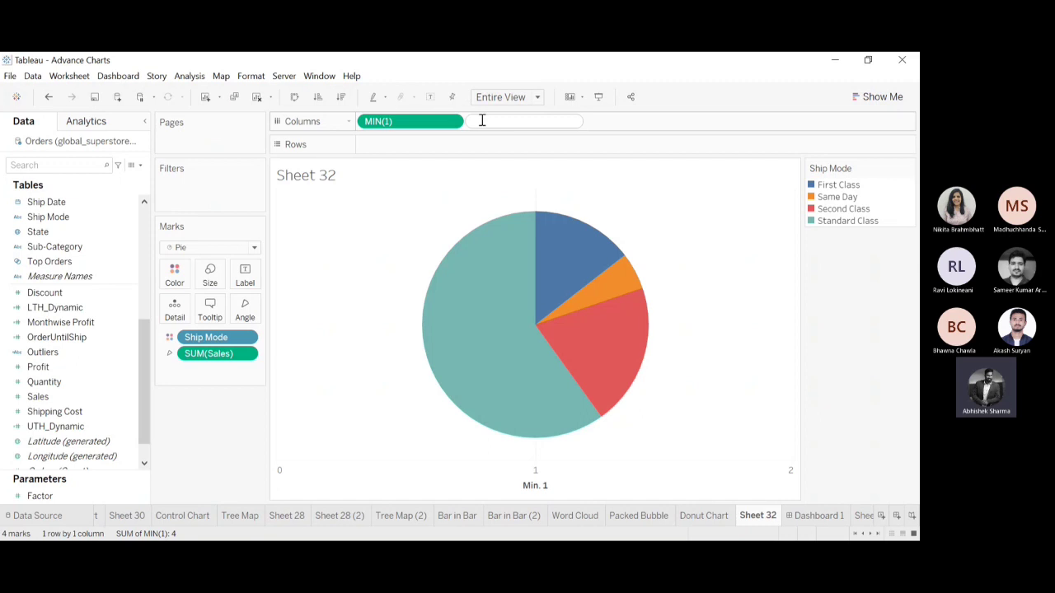
{"action": "type", "text": "1"}
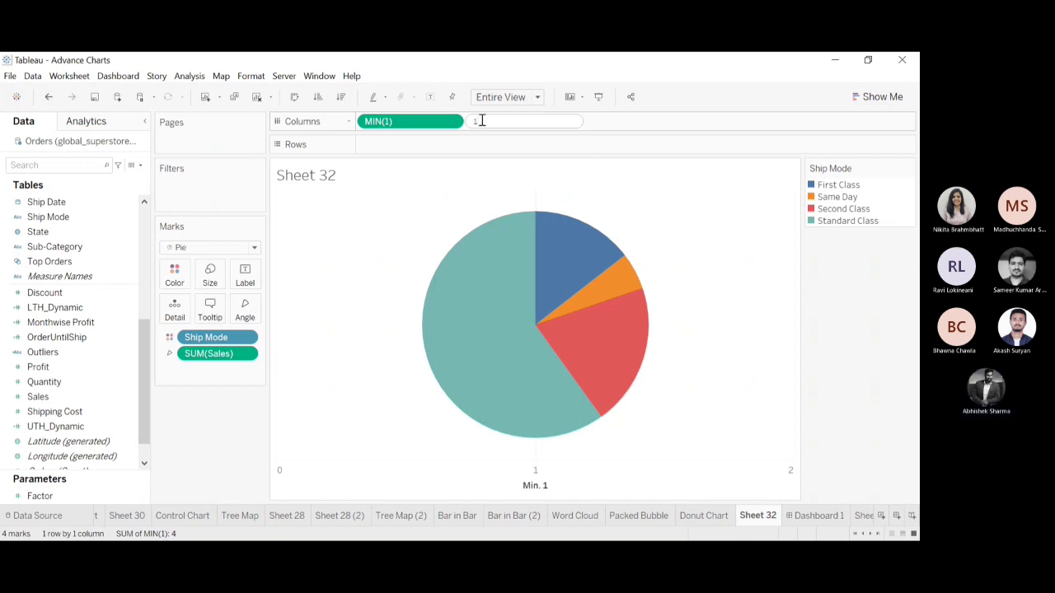
{"action": "key", "text": "Return"}
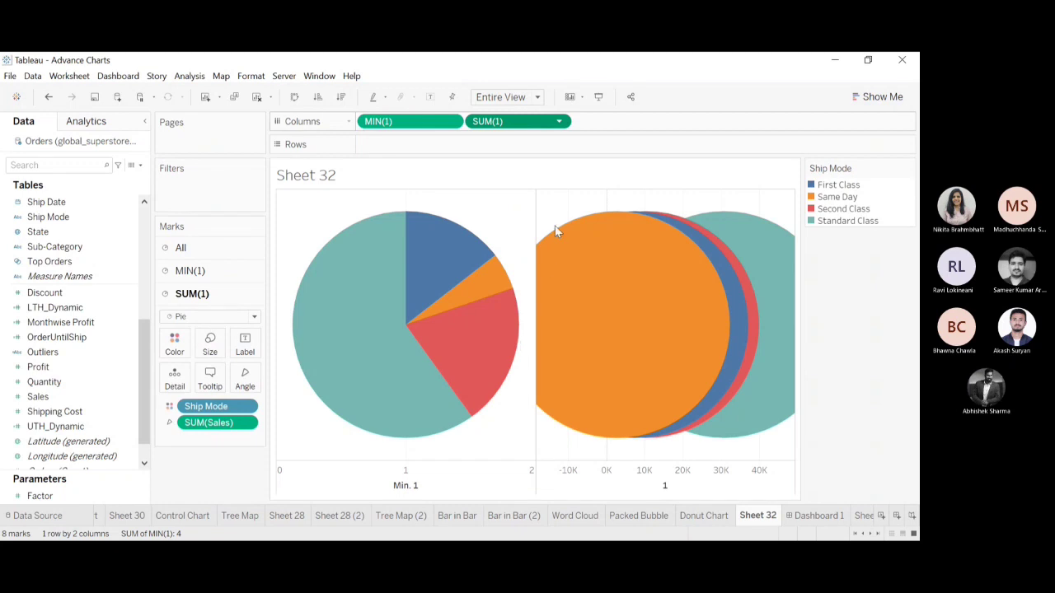
{"action": "left_click", "coordinate": [641, 297]}
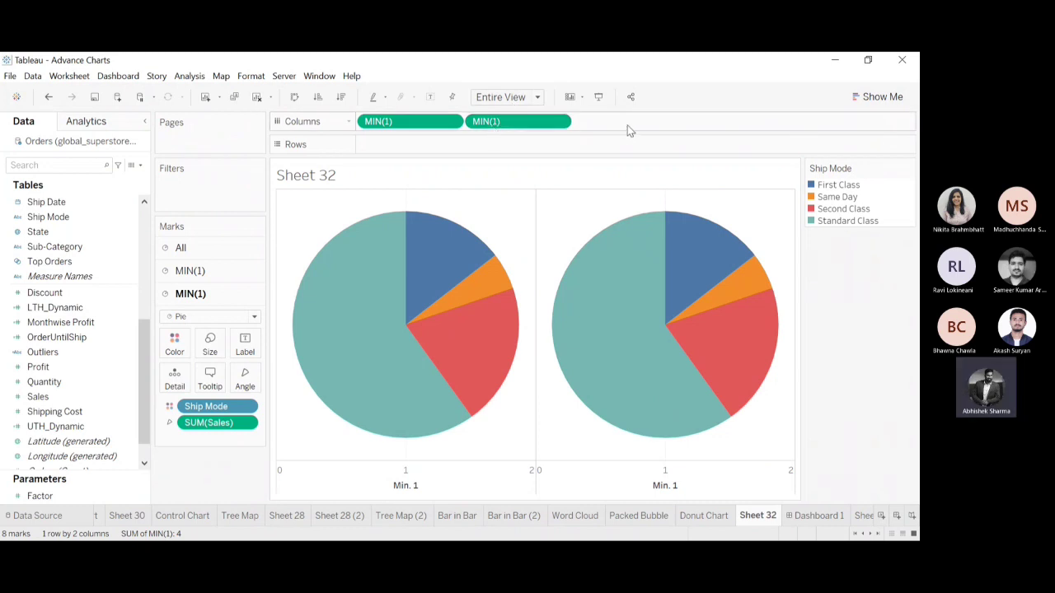
{"action": "left_click", "coordinate": [561, 124]}
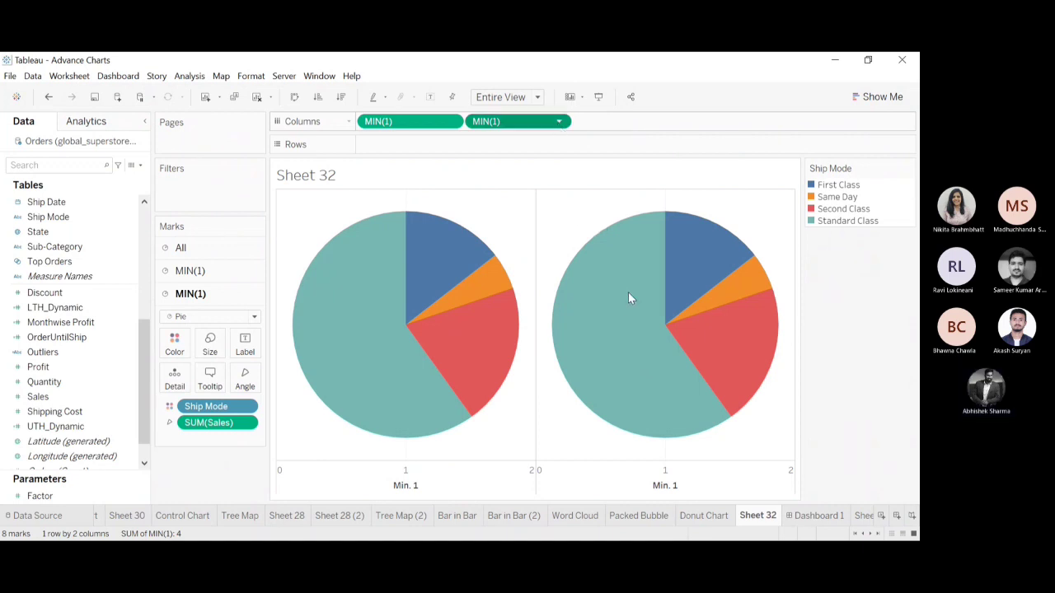
{"action": "left_click", "coordinate": [818, 334]}
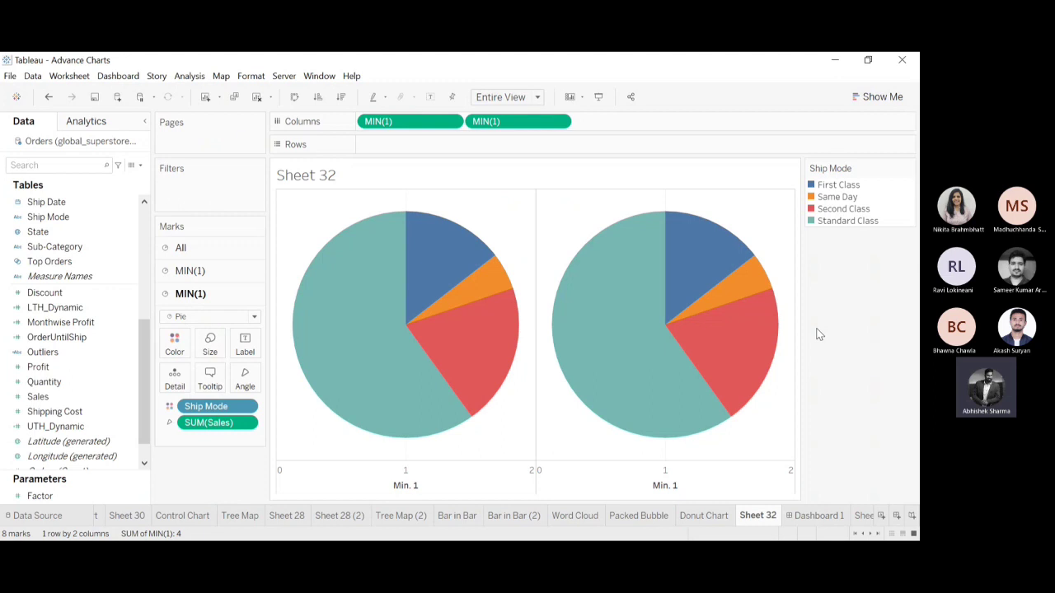
Try combining the two MIN(1) pies into a dual-axis chart, and undo it.
{"action": "mouse_move", "coordinate": [590, 375]}
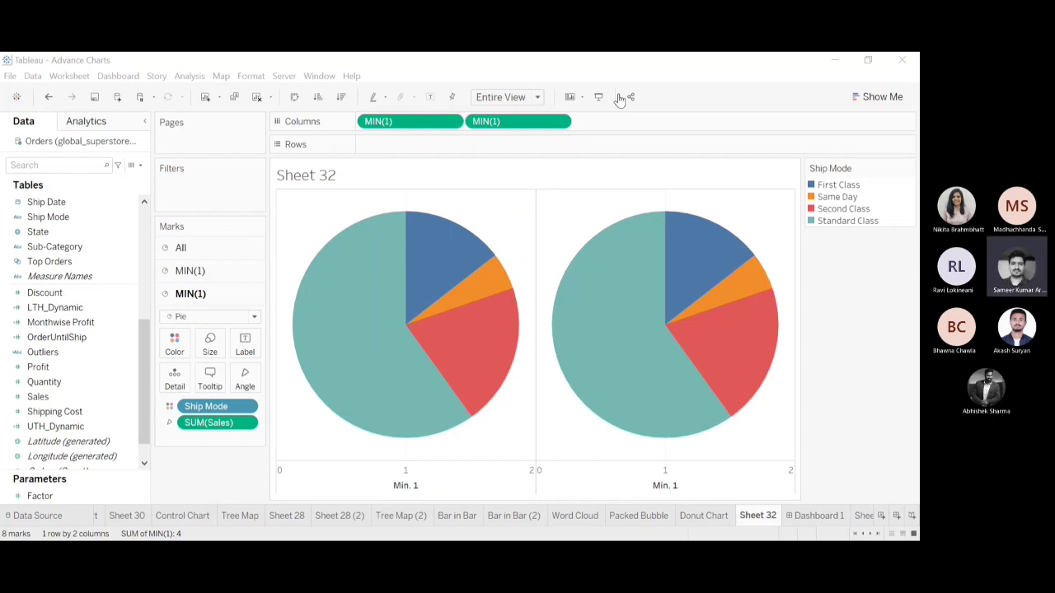
{"action": "left_click", "coordinate": [857, 66]}
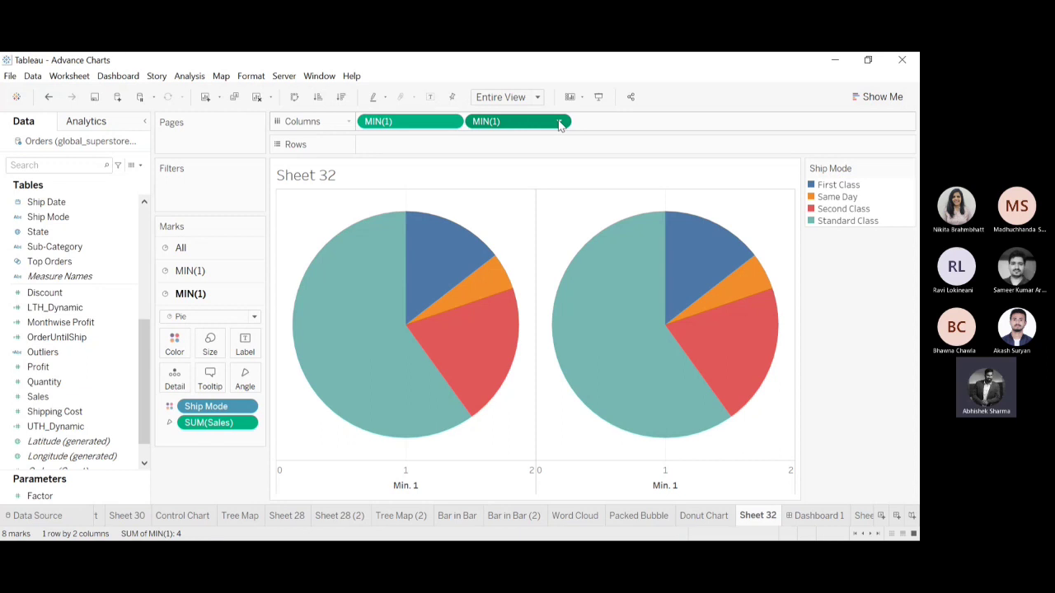
{"action": "left_click", "coordinate": [542, 322]}
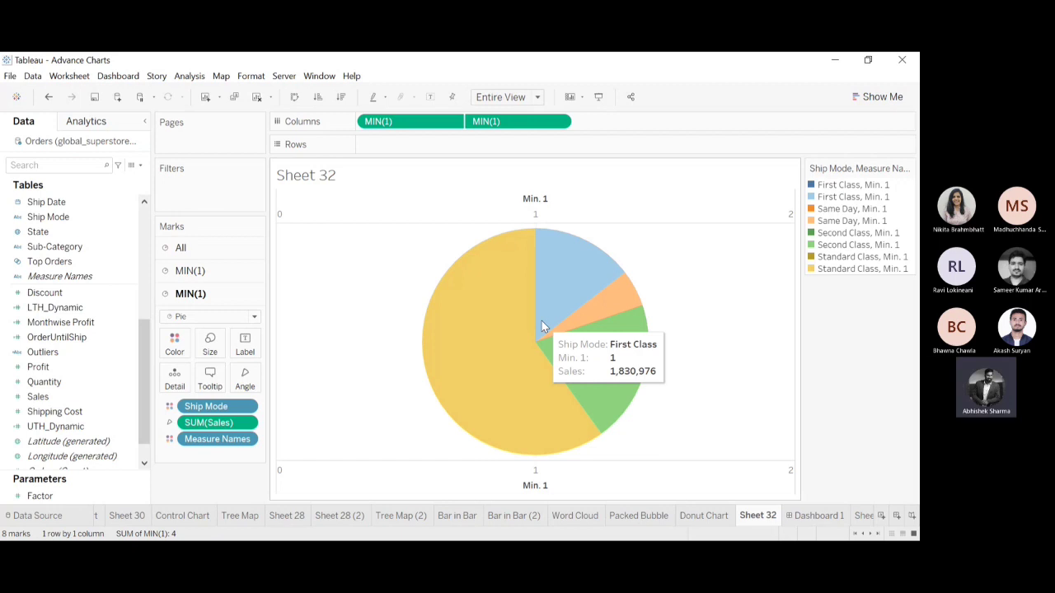
{"action": "key", "text": "ctrl+z"}
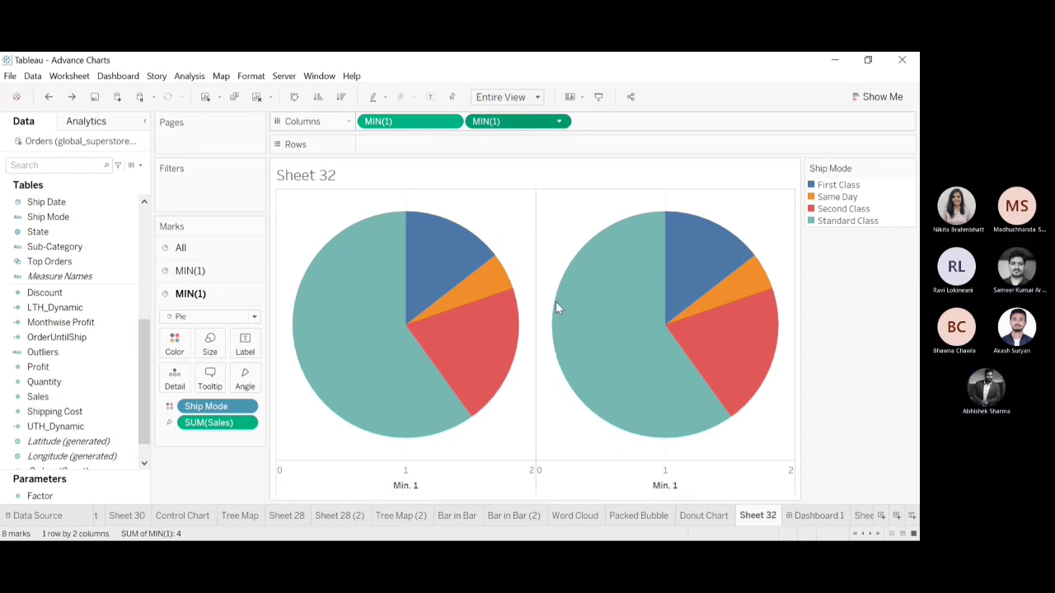
Try aggregating the second constant as Maximum and combining the pies on a dual axis, and undo the dual axis.
{"action": "left_click", "coordinate": [660, 313]}
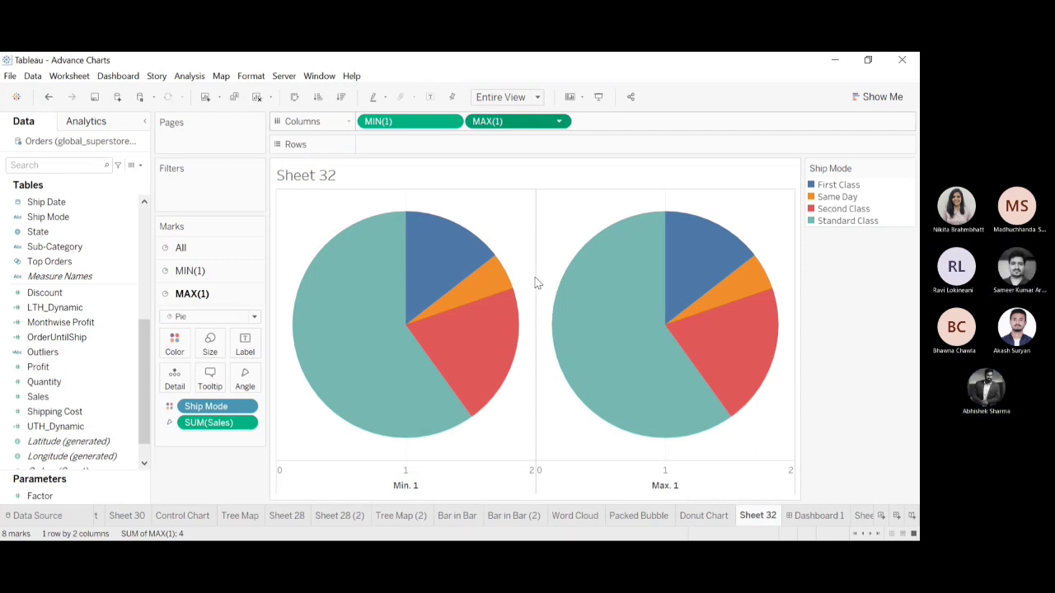
{"action": "left_click", "coordinate": [526, 322]}
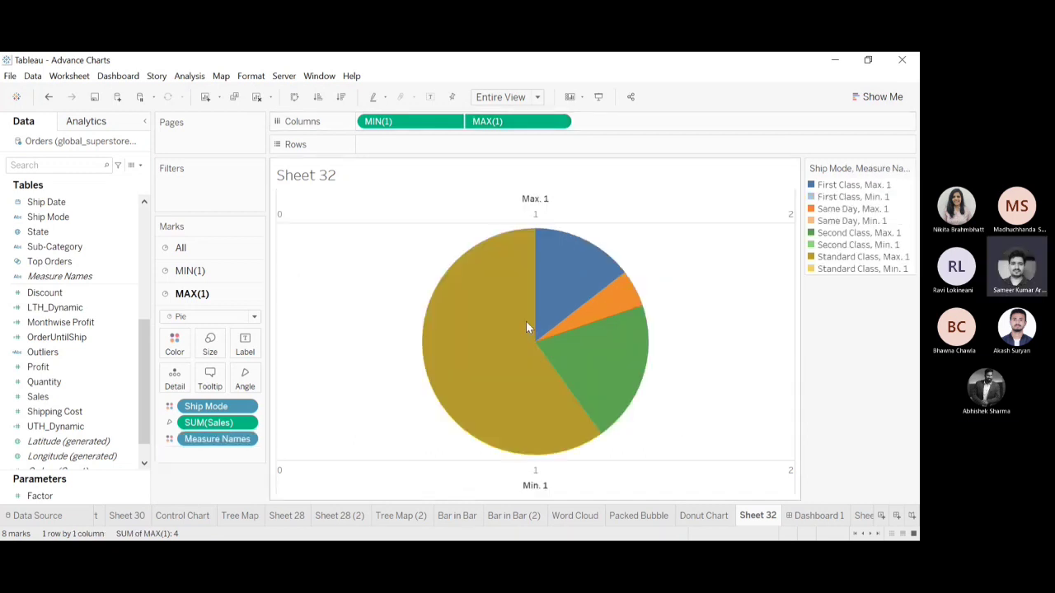
{"action": "key", "text": "ctrl+z"}
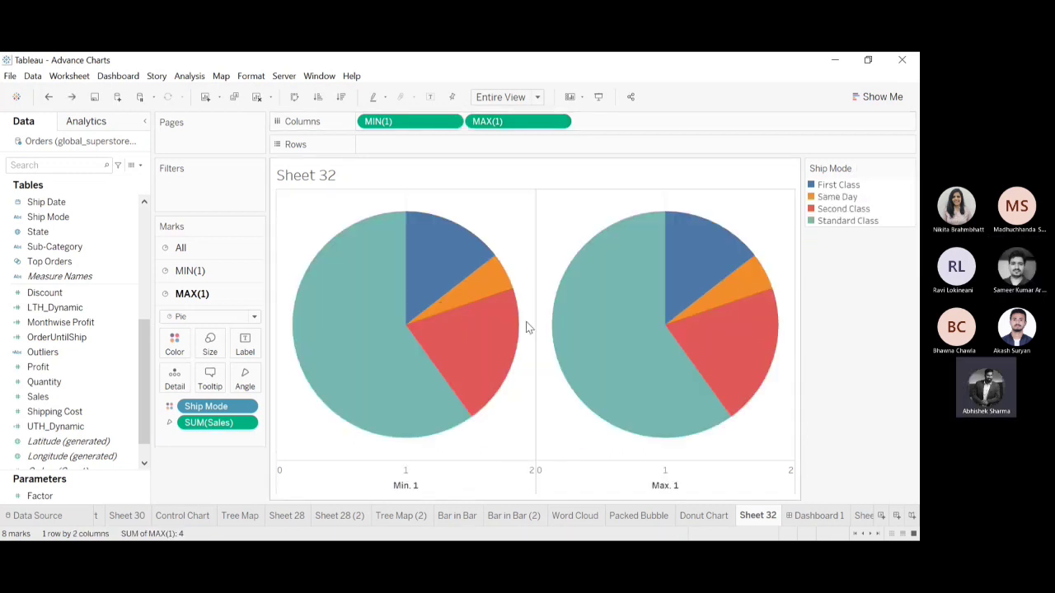
Replace MAX(1) in Columns with a copy of MIN(1) and combine both pies on a dual axis.
{"action": "left_click_drag", "start_coordinate": [522, 121], "coordinate": [426, 57]}
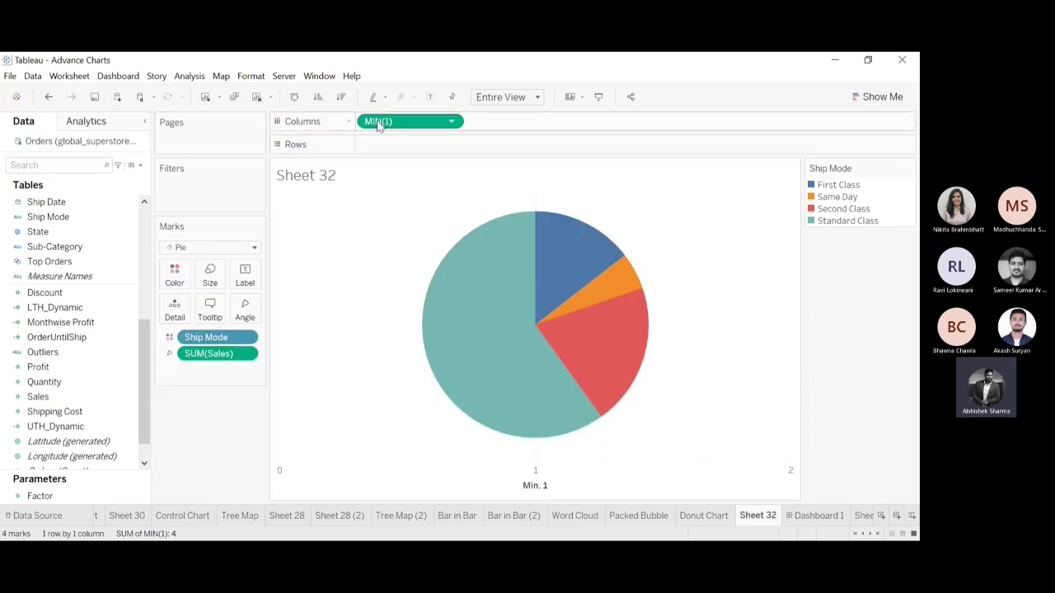
{"action": "left_click_drag", "start_coordinate": [379, 122], "coordinate": [498, 123]}
{"action": "left_click_drag", "start_coordinate": [405, 127], "coordinate": [519, 125]}
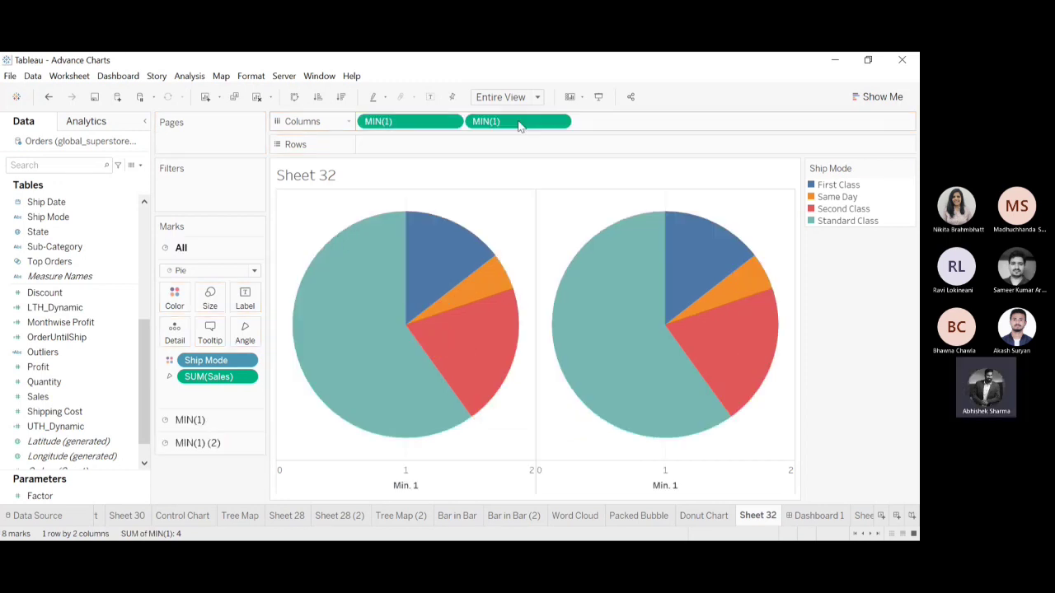
{"action": "left_click", "coordinate": [558, 123]}
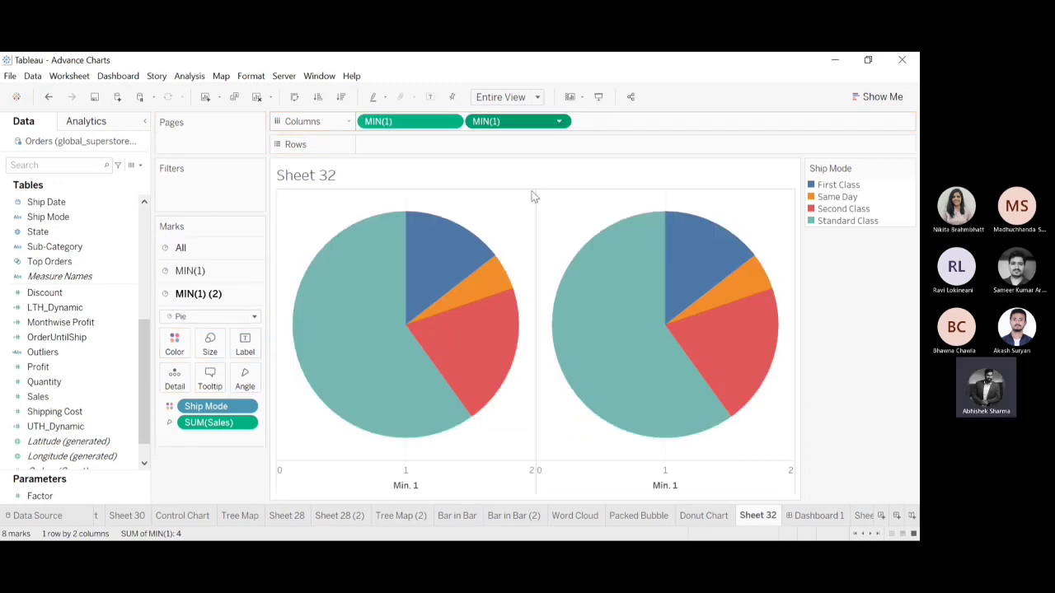
{"action": "left_click", "coordinate": [514, 320]}
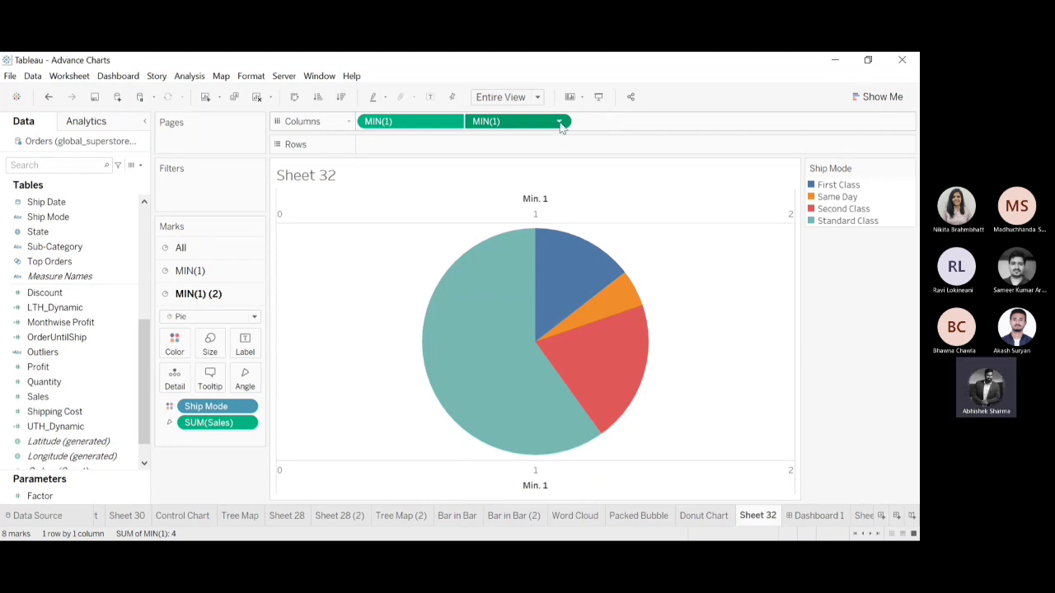
Undo the changes back to the single MIN(1) pie and redo them up to the dual-axis pie.
{"action": "left_click", "coordinate": [48, 96]}
{"action": "left_click", "coordinate": [47, 97]}
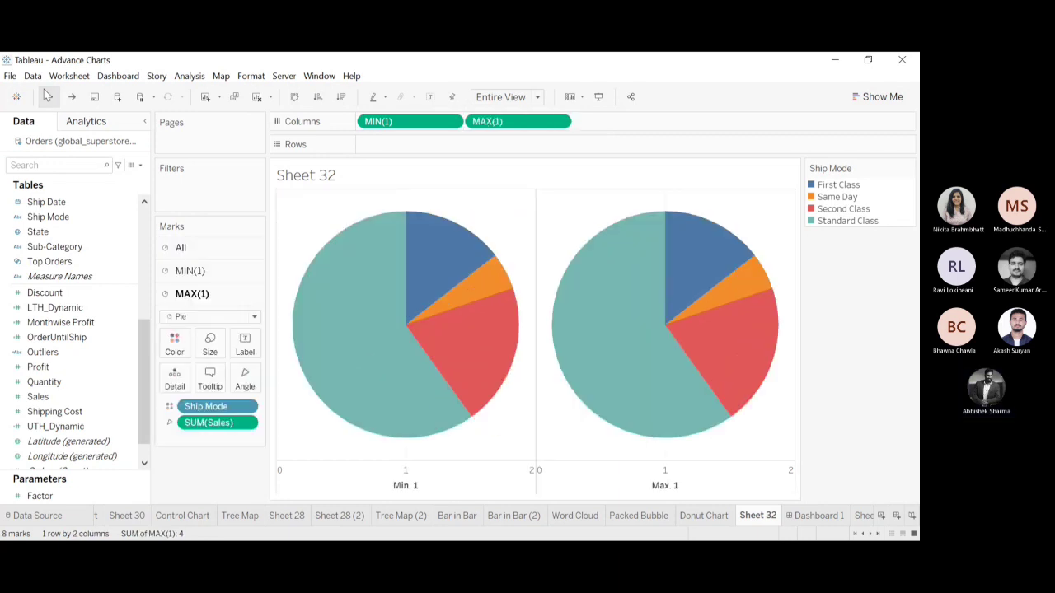
{"action": "left_click", "coordinate": [47, 97]}
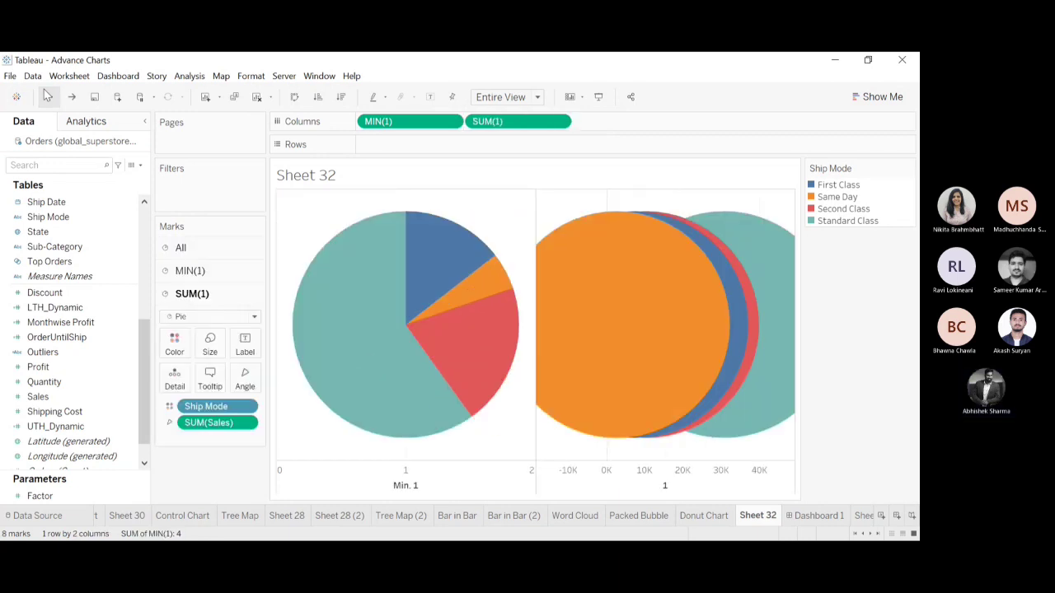
{"action": "left_click", "coordinate": [47, 97]}
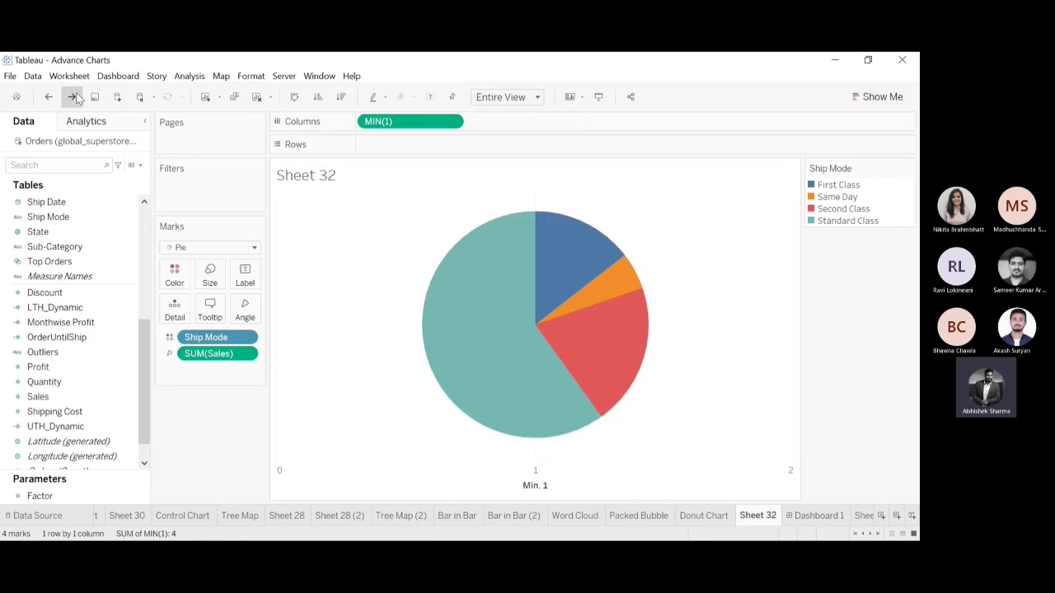
{"action": "left_click", "coordinate": [72, 96]}
{"action": "left_click", "coordinate": [72, 97]}
{"action": "left_click", "coordinate": [73, 97]}
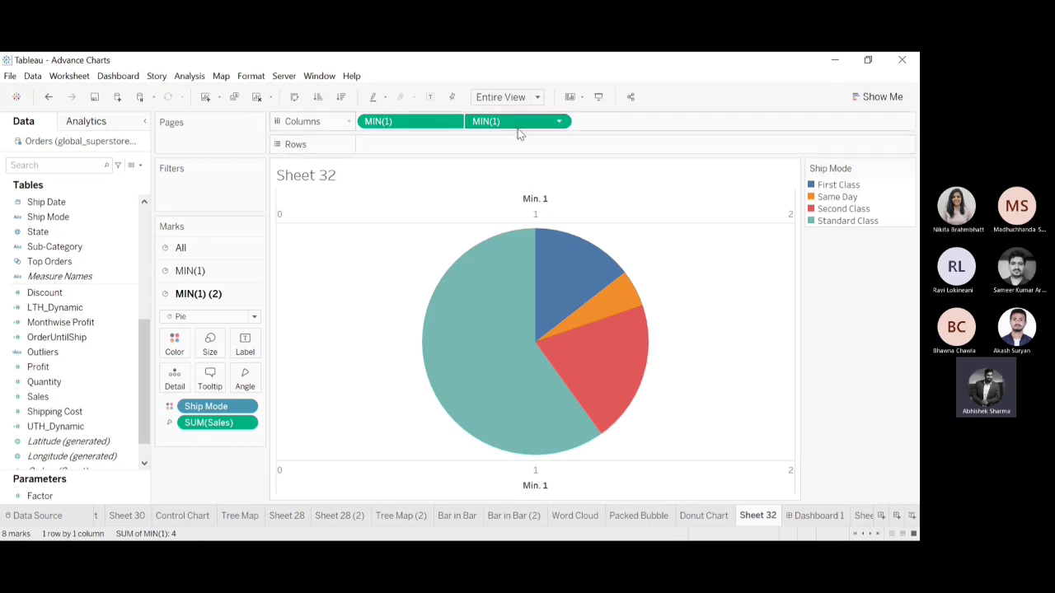
Remove the second MIN(1), try copying the first one in Columns again, and undo back to two side-by-side pies.
{"action": "left_click_drag", "start_coordinate": [517, 129], "coordinate": [832, 87]}
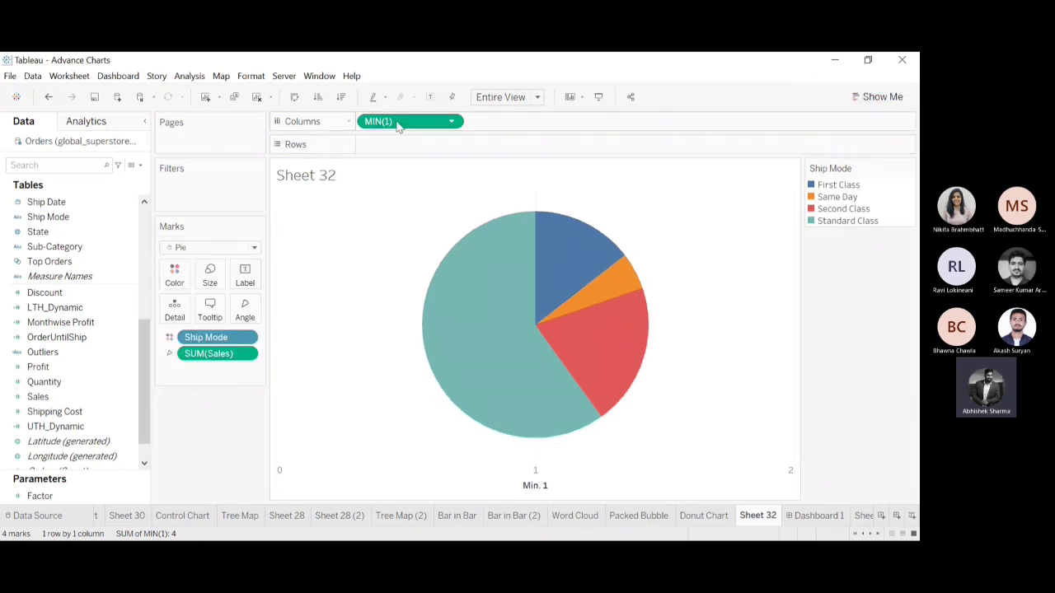
{"action": "left_click_drag", "start_coordinate": [398, 123], "coordinate": [511, 123]}
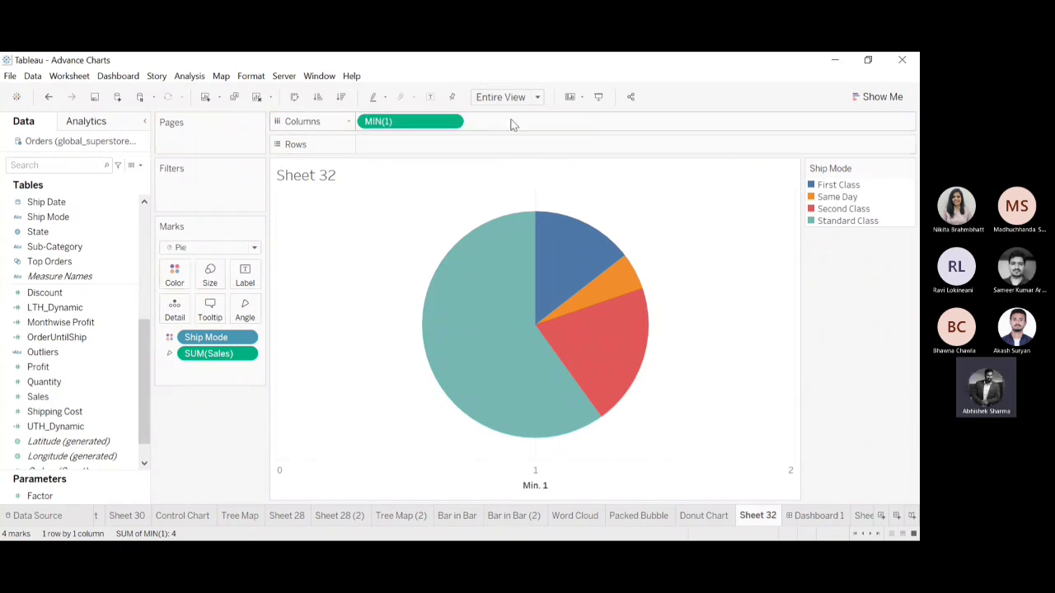
{"action": "left_click_drag", "start_coordinate": [427, 124], "coordinate": [523, 124]}
{"action": "left_click_drag", "start_coordinate": [445, 124], "coordinate": [552, 122]}
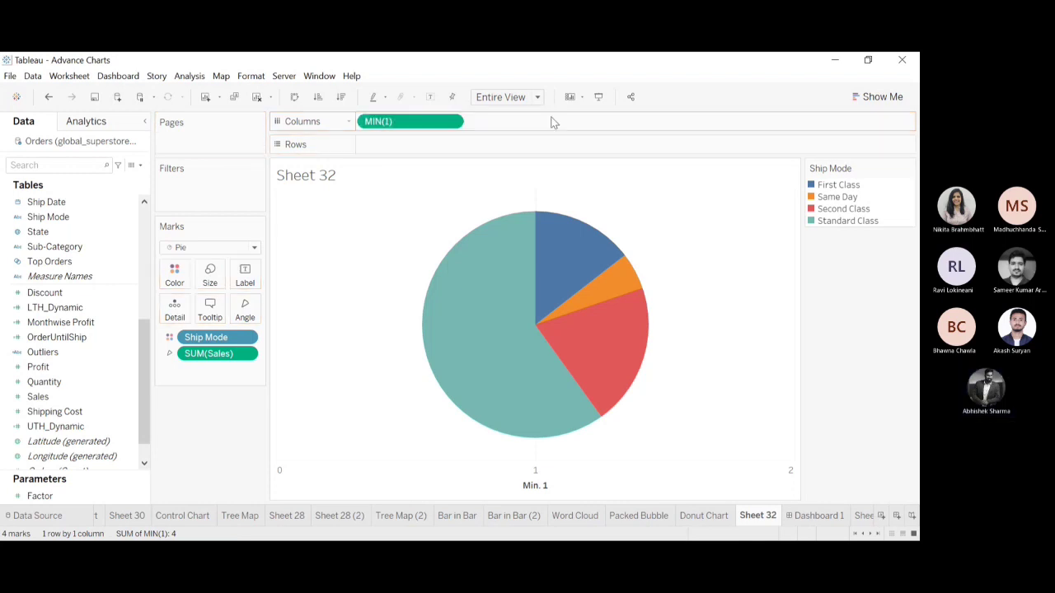
{"action": "left_click_drag", "start_coordinate": [418, 123], "coordinate": [525, 122]}
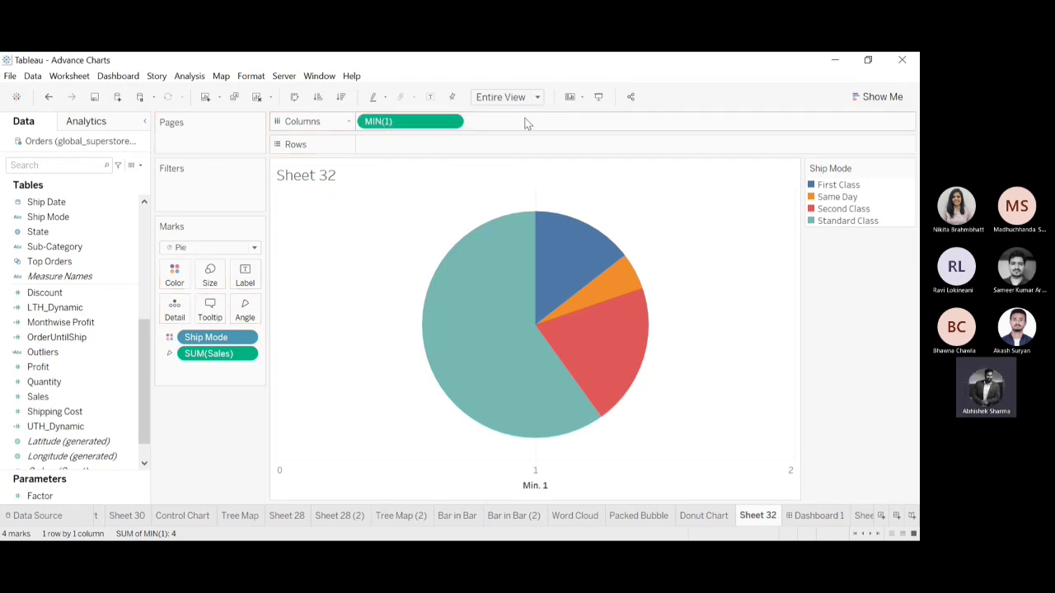
{"action": "left_click", "coordinate": [50, 97]}
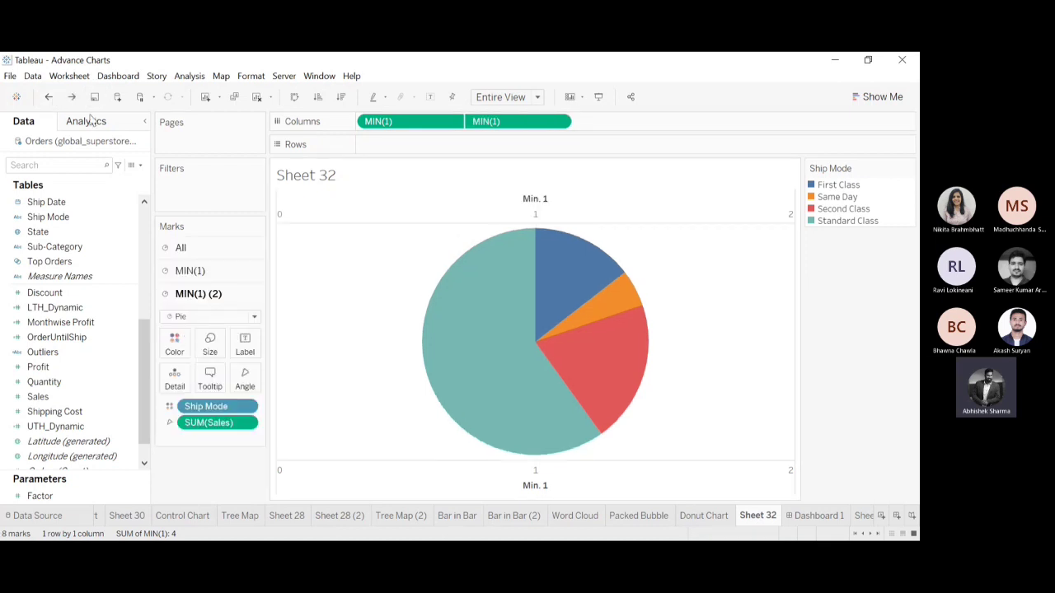
{"action": "left_click", "coordinate": [50, 97]}
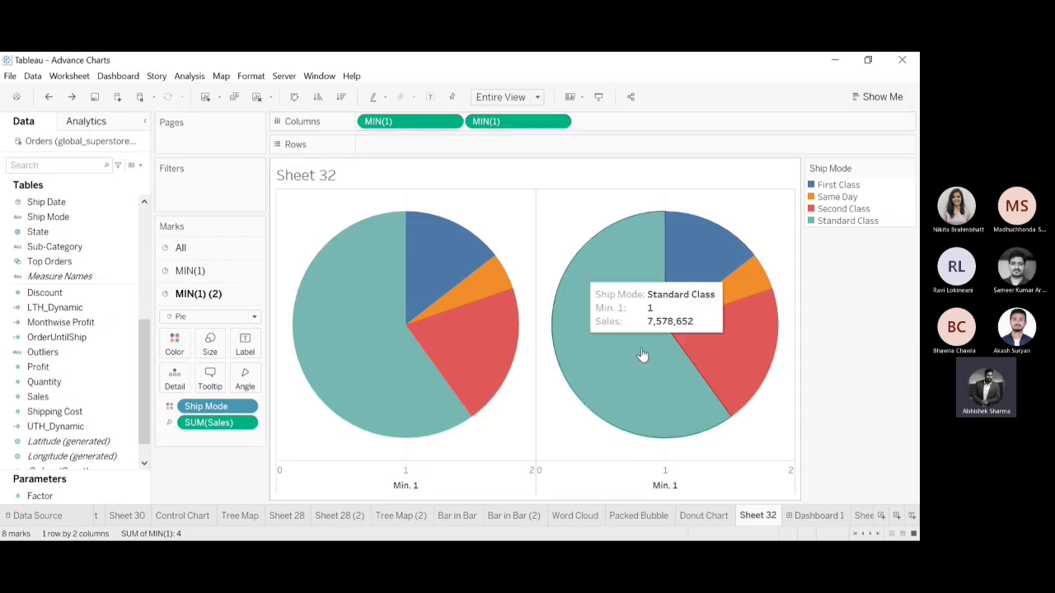
Combine the two MIN(1) pies on a dual axis and remove Ship Mode from the marks of the second pie.
{"action": "left_click", "coordinate": [560, 123]}
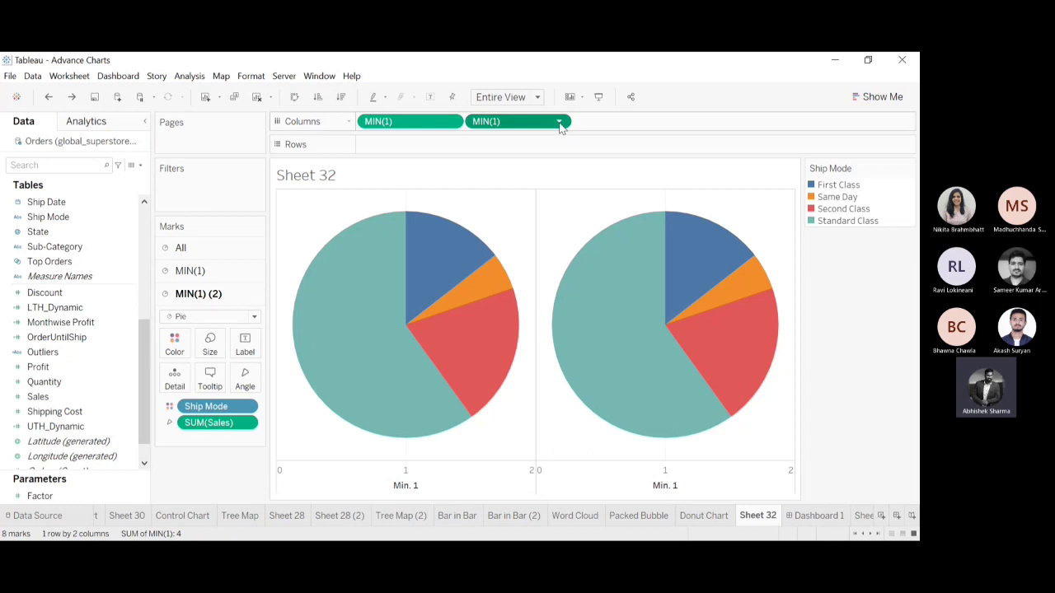
{"action": "left_click", "coordinate": [543, 320]}
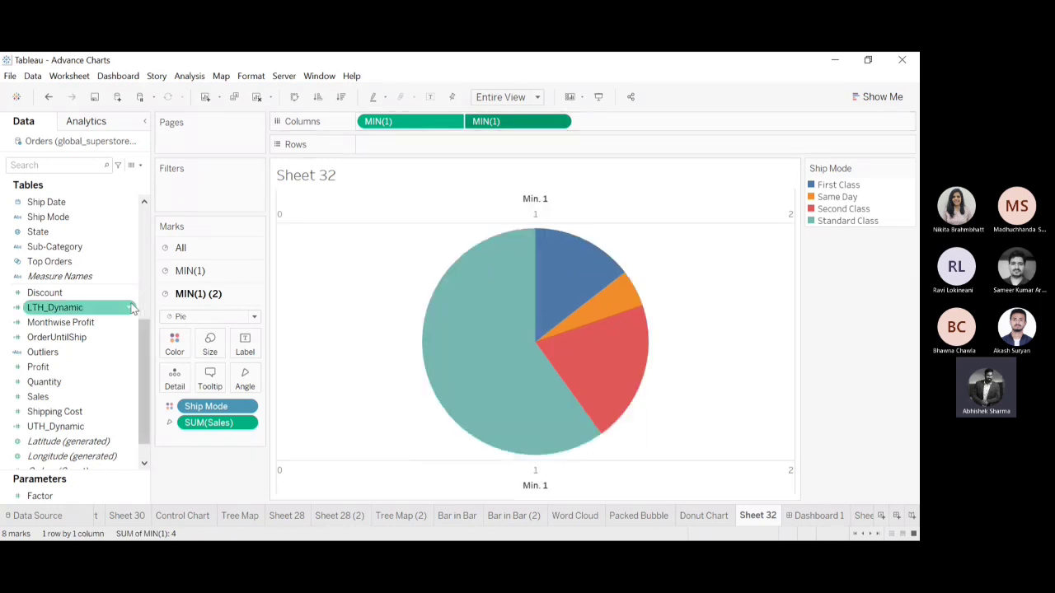
{"action": "left_click", "coordinate": [207, 249]}
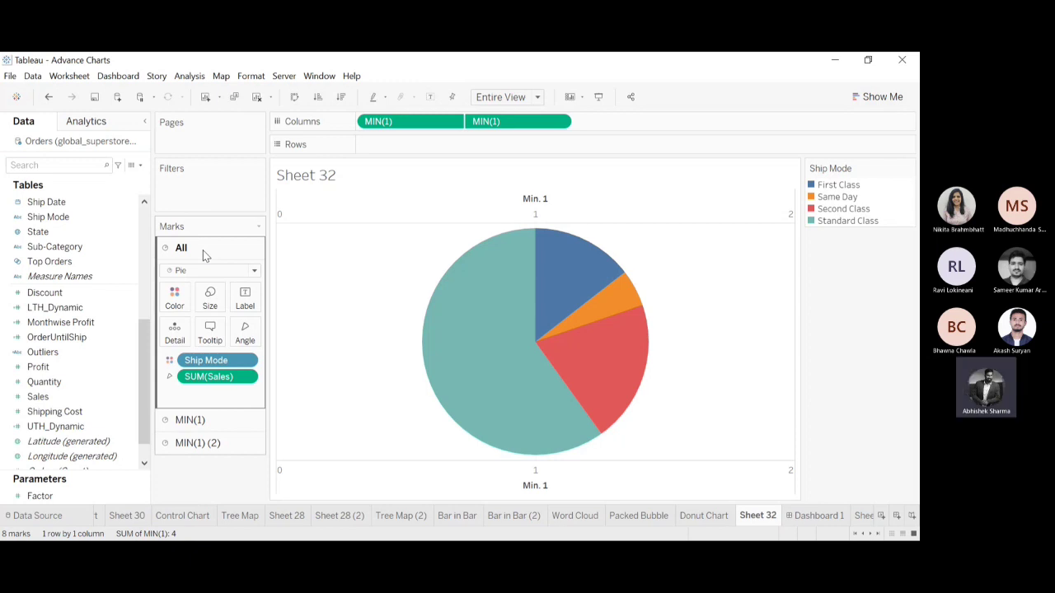
{"action": "left_click", "coordinate": [200, 422]}
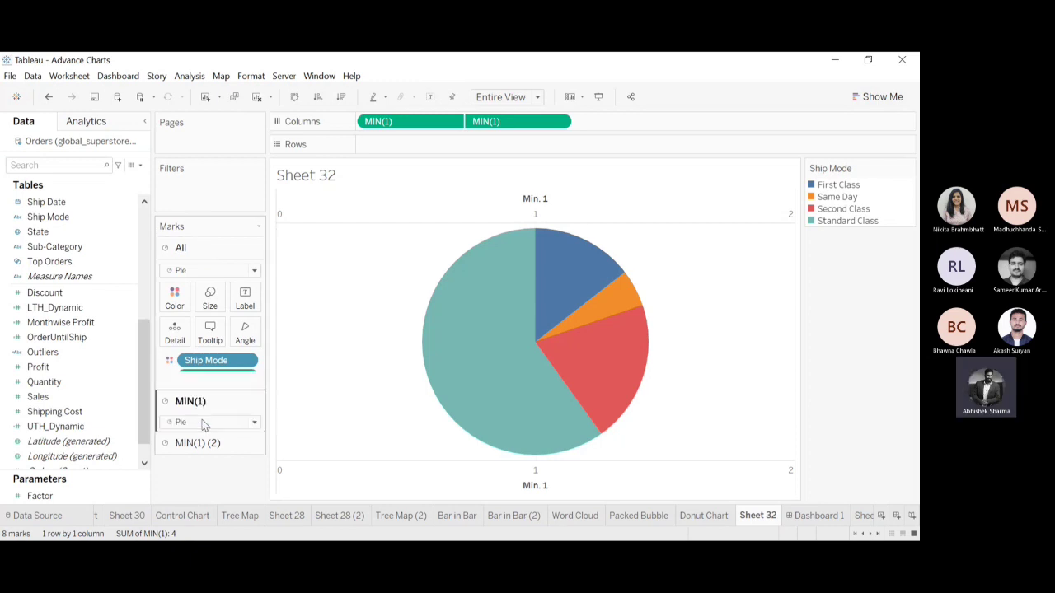
{"action": "left_click", "coordinate": [196, 436]}
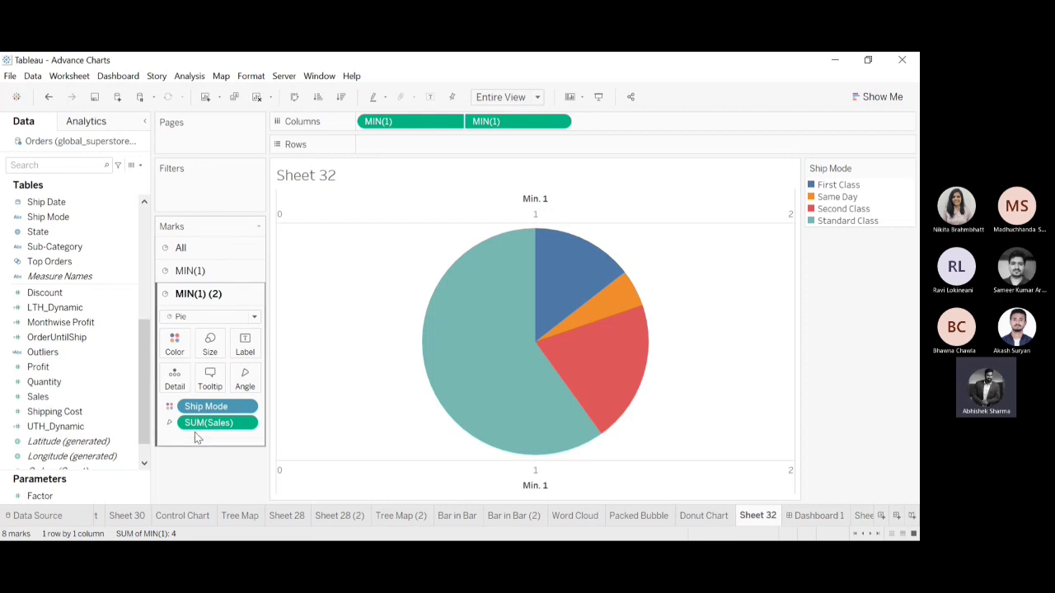
{"action": "left_click_drag", "start_coordinate": [212, 408], "coordinate": [200, 501]}
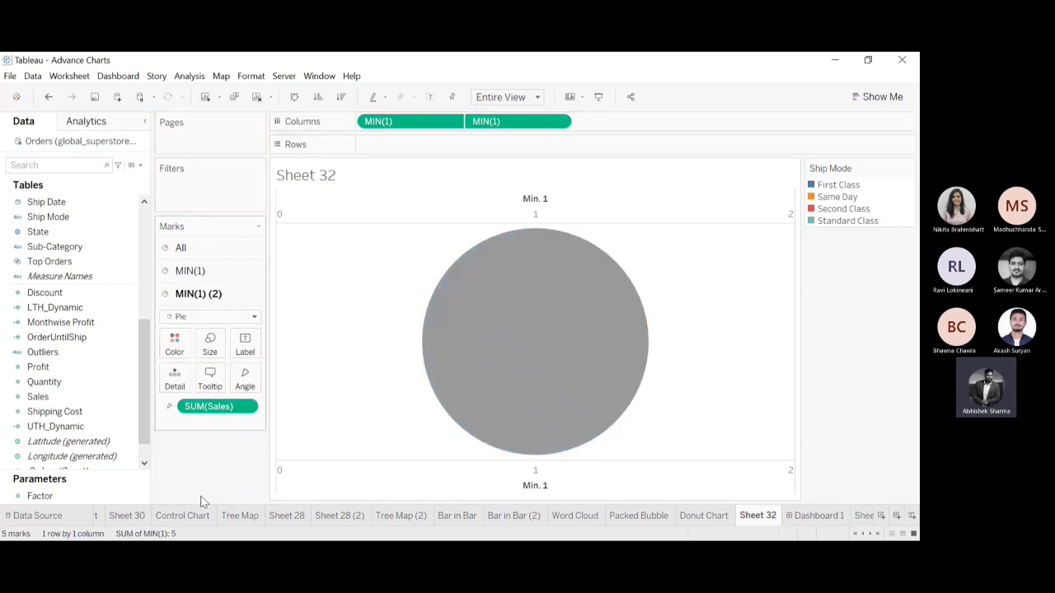
Shrink the second MIN(1) pie to about half the outer diameter and color it white to form the donut hole.
{"action": "left_click", "coordinate": [210, 344]}
{"action": "mouse_move", "coordinate": [277, 379]}
{"action": "left_mouse_down"}
{"action": "mouse_move", "coordinate": [235, 385]}
{"action": "mouse_move", "coordinate": [258, 385]}
{"action": "left_mouse_up"}
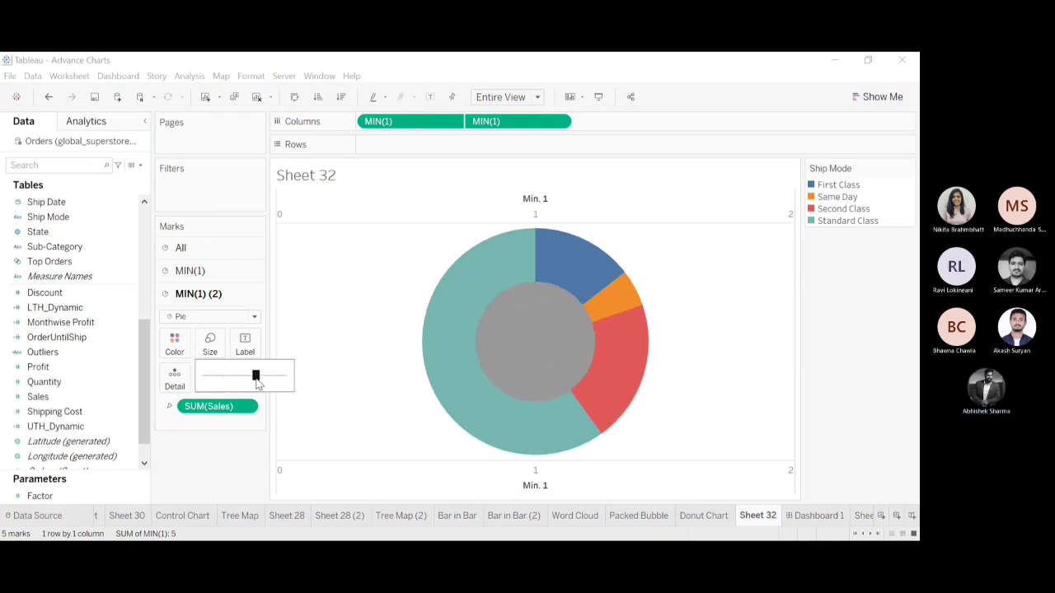
{"action": "left_click", "coordinate": [174, 347]}
{"action": "left_click", "coordinate": [173, 348]}
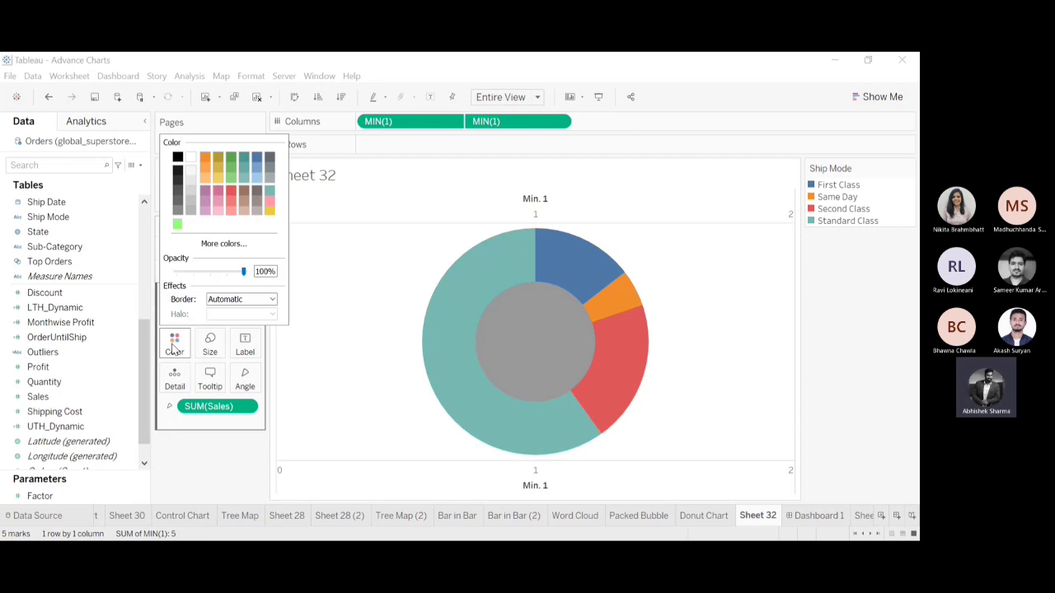
{"action": "left_click", "coordinate": [191, 158]}
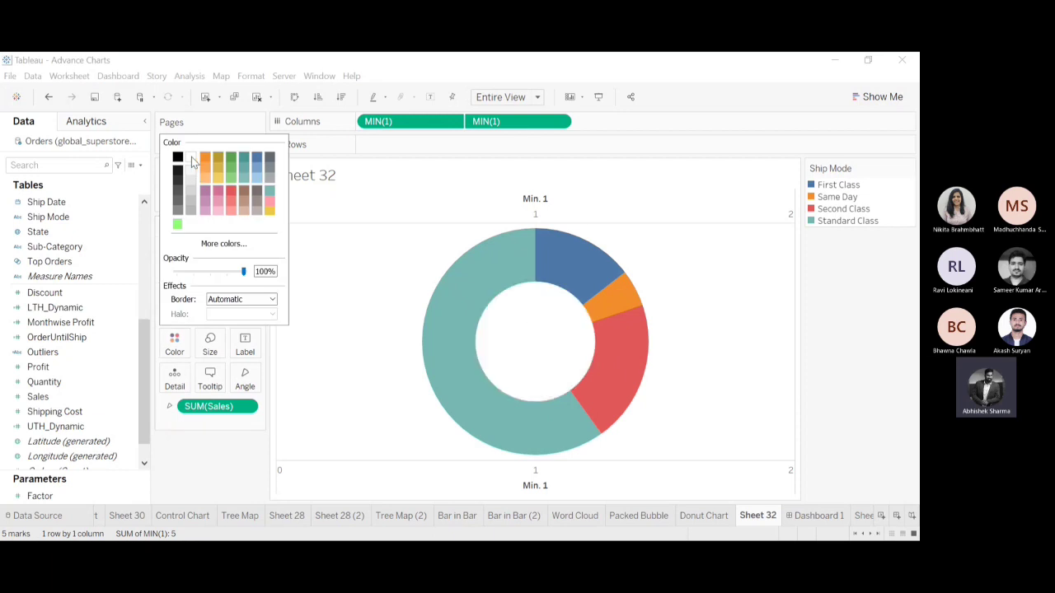
{"action": "left_click", "coordinate": [214, 487]}
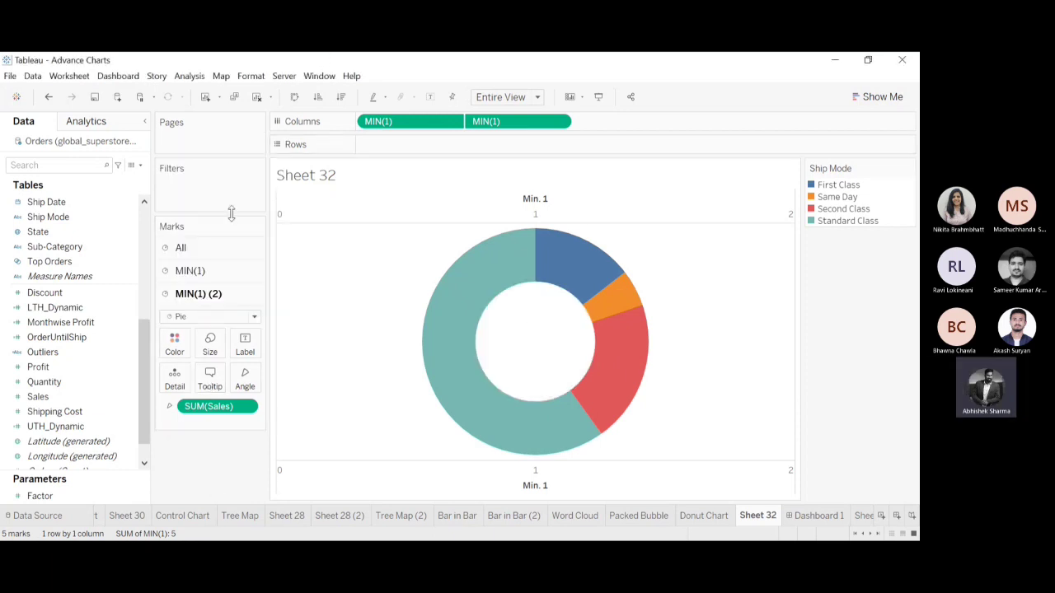
{"action": "left_click", "coordinate": [895, 434]}
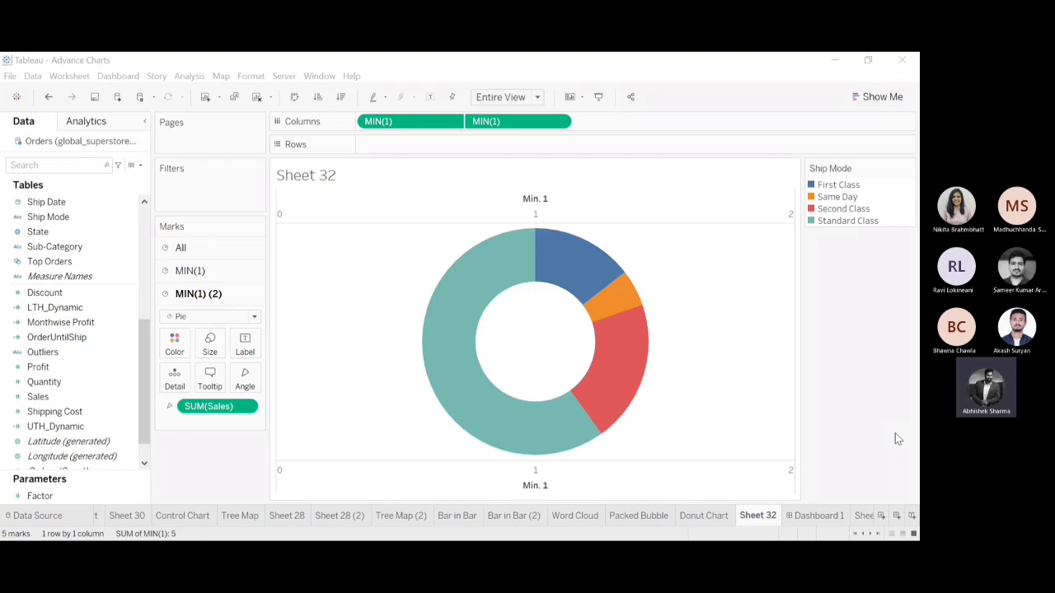
Hide the headers of the upper and lower Min. 1 axes of the donut chart.
{"action": "left_click", "coordinate": [643, 204]}
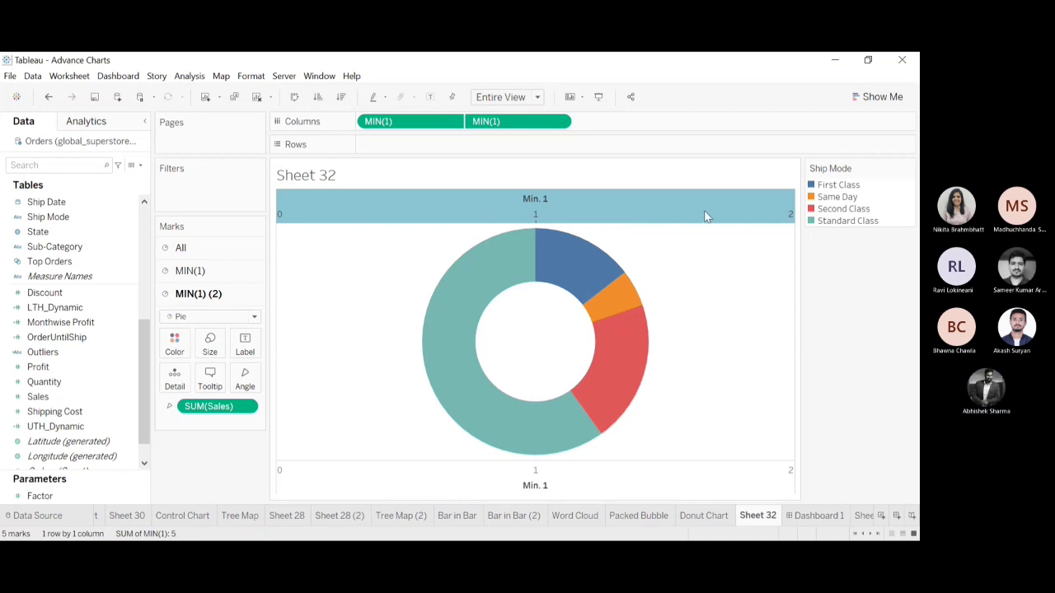
{"action": "left_click", "coordinate": [686, 340]}
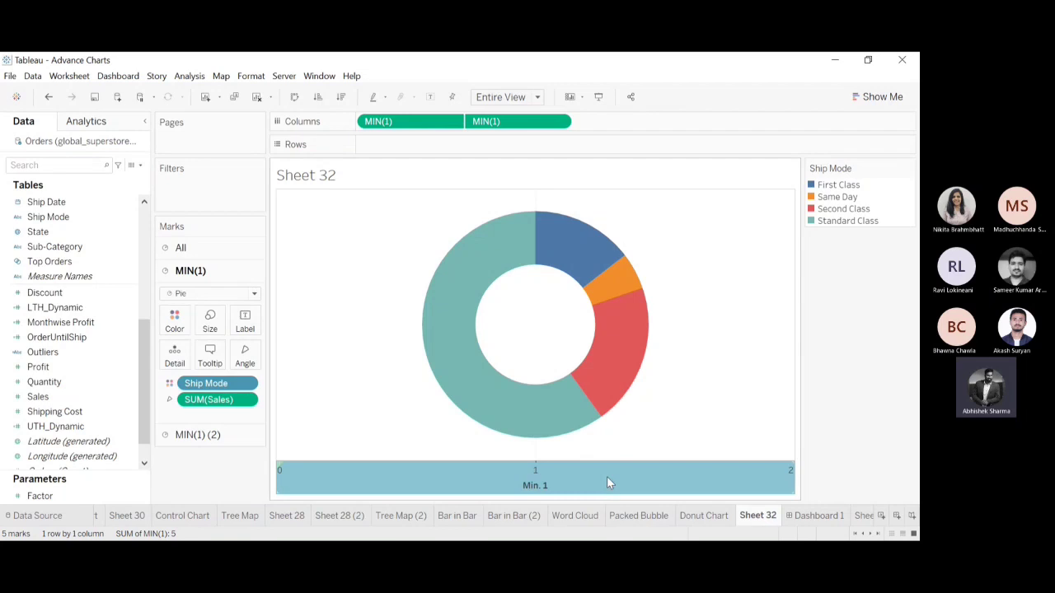
{"action": "key", "text": "Delete"}
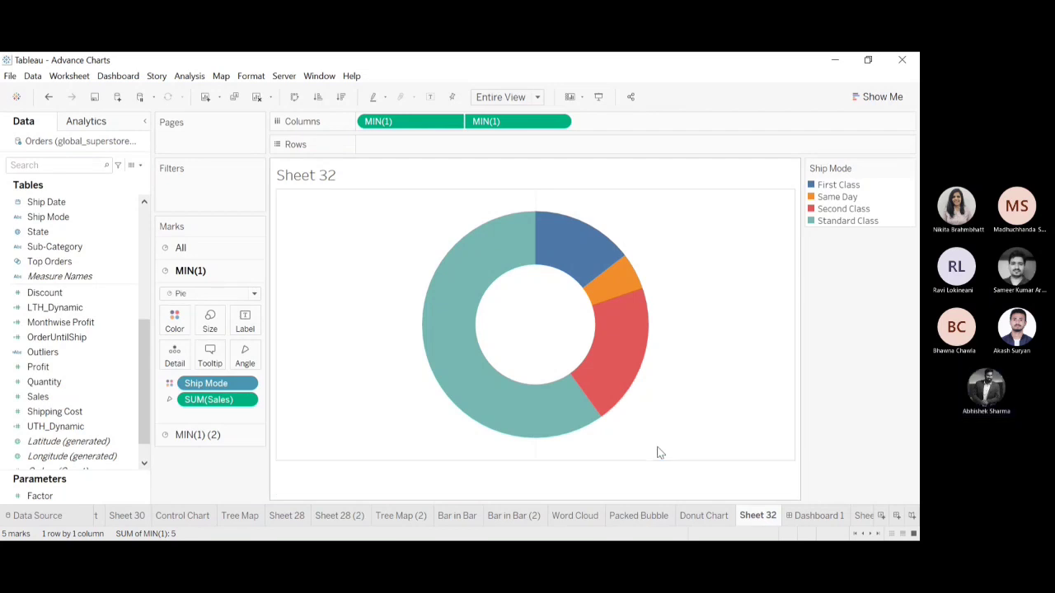
Label the slices of the outer MIN(1) pie with Ship Mode.
{"action": "left_click", "coordinate": [183, 249]}
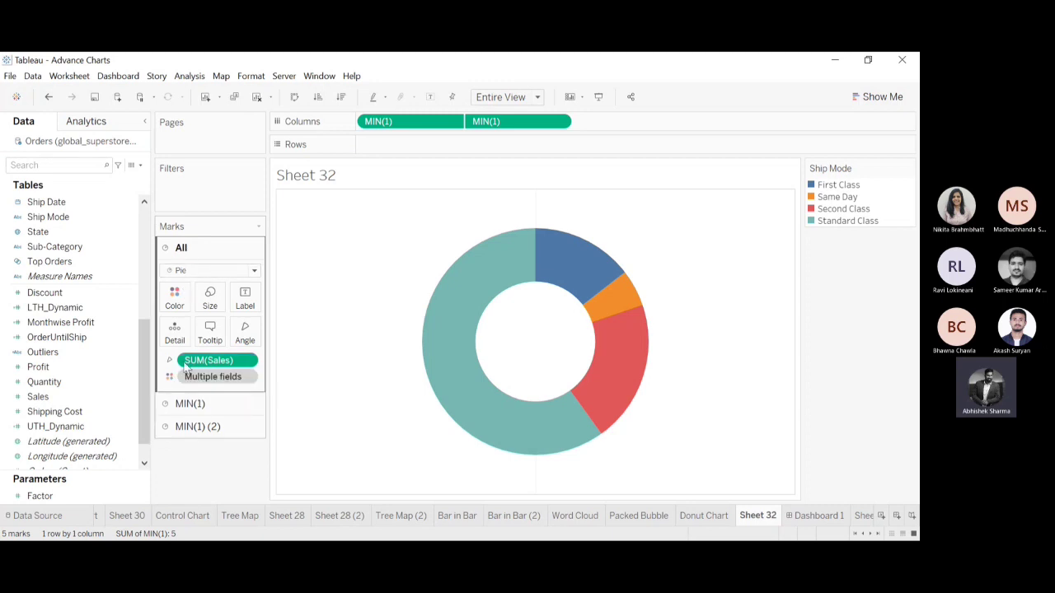
{"action": "left_click", "coordinate": [189, 404]}
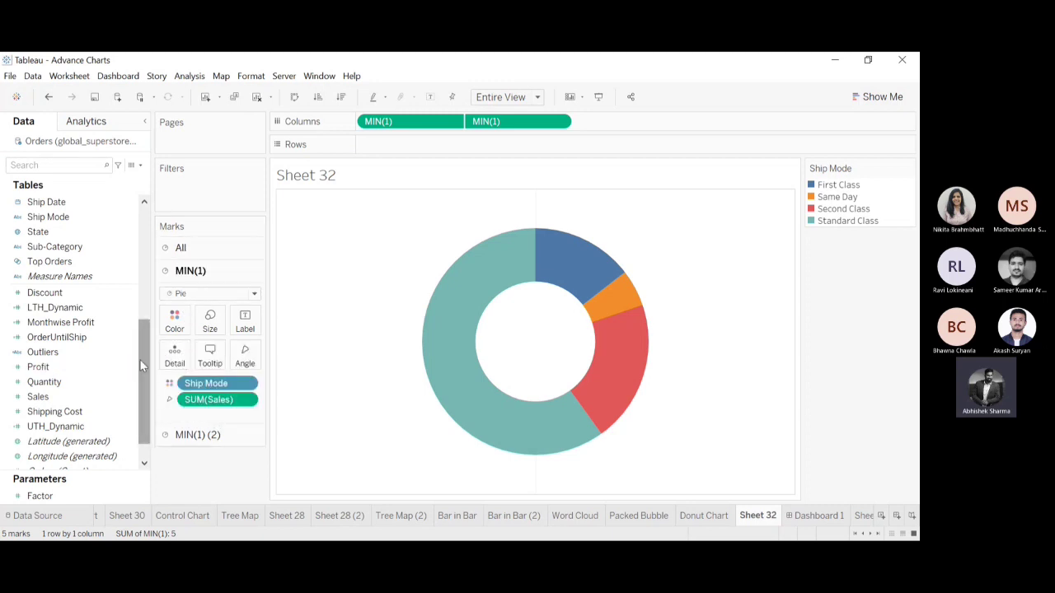
{"action": "left_click_drag", "start_coordinate": [140, 359], "coordinate": [139, 245]}
{"action": "left_click", "coordinate": [49, 248]}
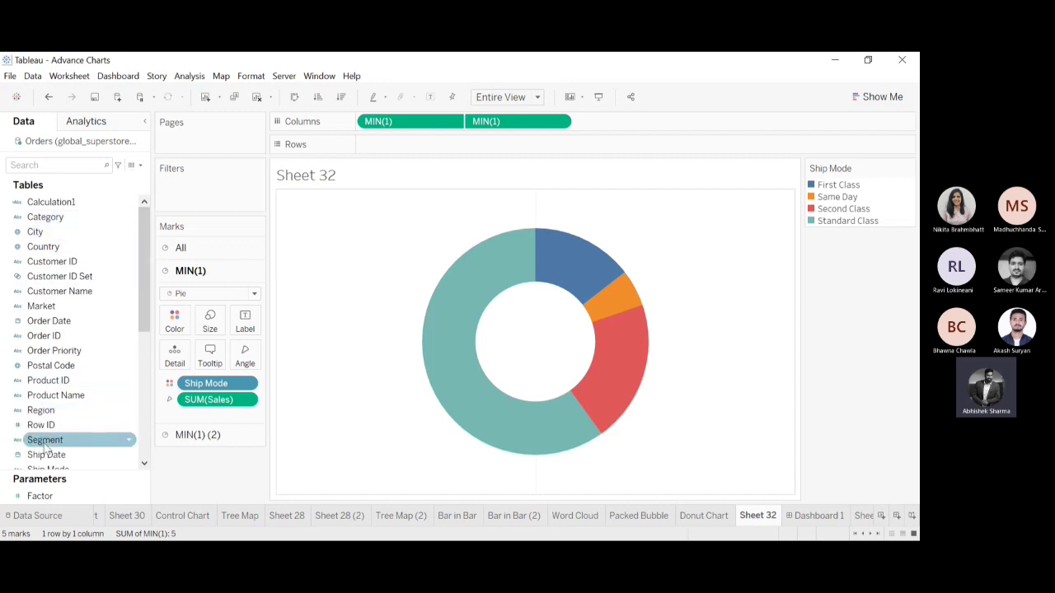
{"action": "left_click_drag", "start_coordinate": [138, 309], "coordinate": [141, 350]}
{"action": "left_click_drag", "start_coordinate": [49, 380], "coordinate": [250, 326]}
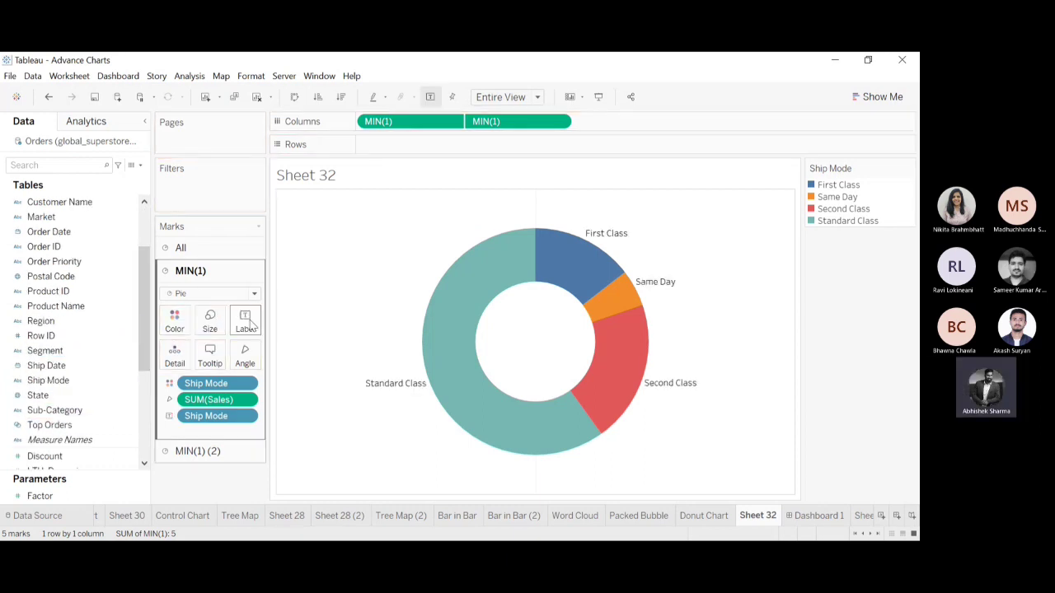
Add Sales to the outer pie's labels and show it as a percent of total.
{"action": "left_click_drag", "start_coordinate": [141, 317], "coordinate": [147, 454]}
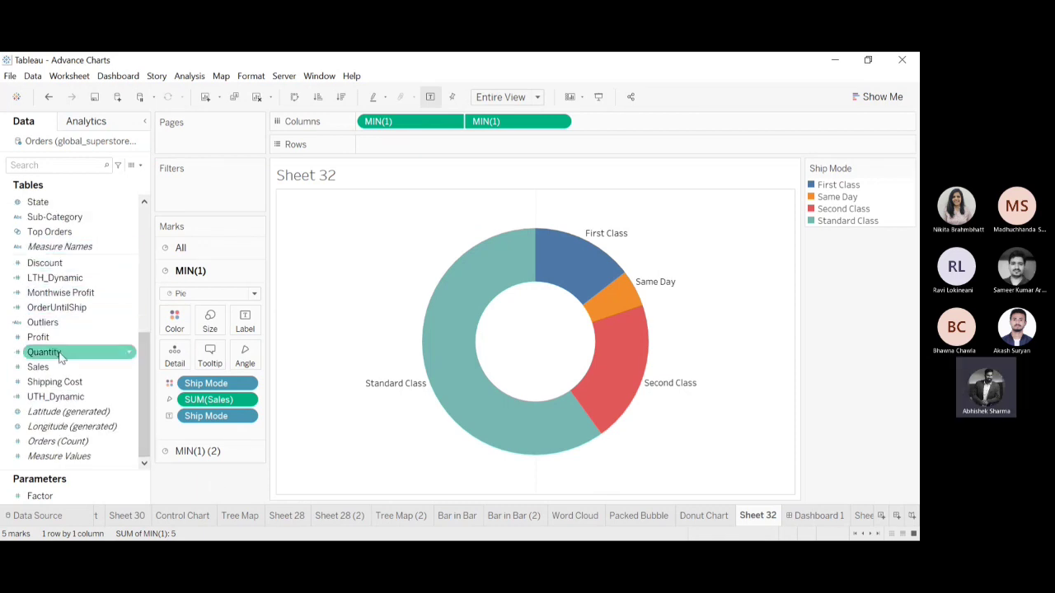
{"action": "left_click_drag", "start_coordinate": [51, 368], "coordinate": [245, 324]}
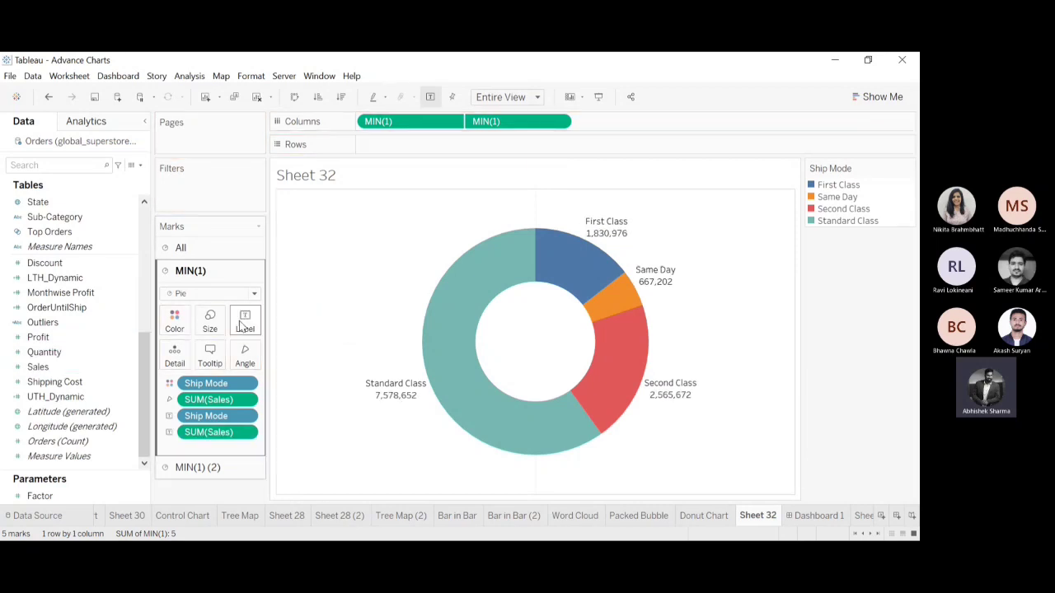
{"action": "left_click", "coordinate": [249, 434]}
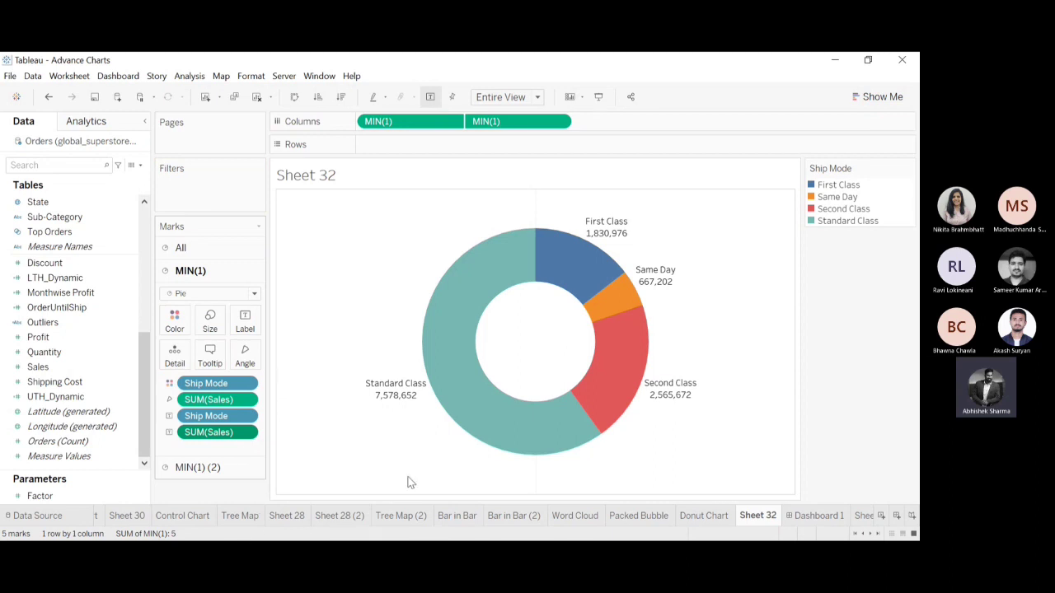
{"action": "left_click", "coordinate": [386, 458]}
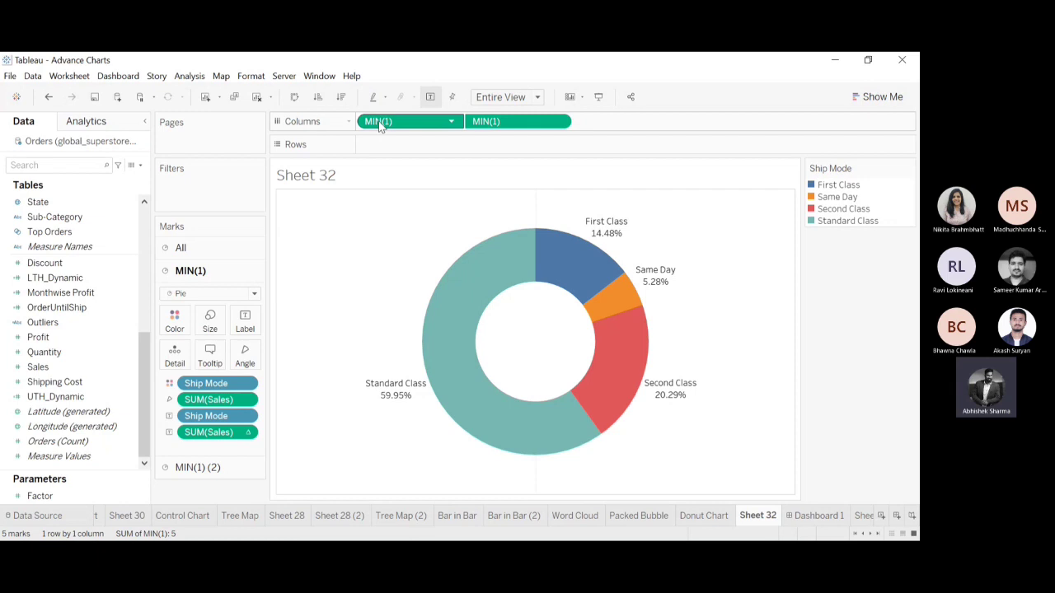
{"action": "left_click", "coordinate": [449, 126]}
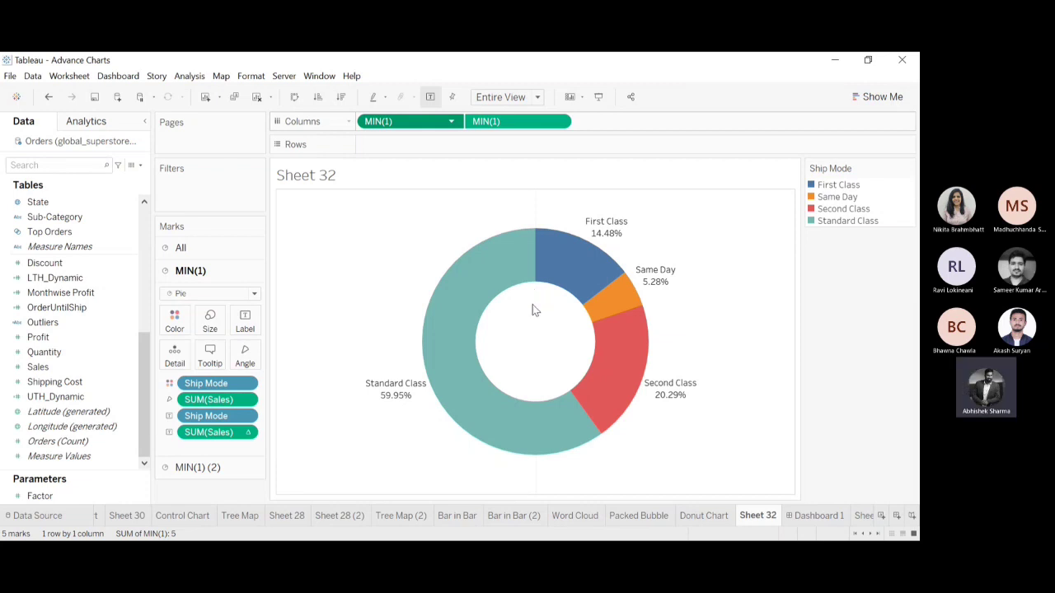
{"action": "left_click", "coordinate": [760, 321]}
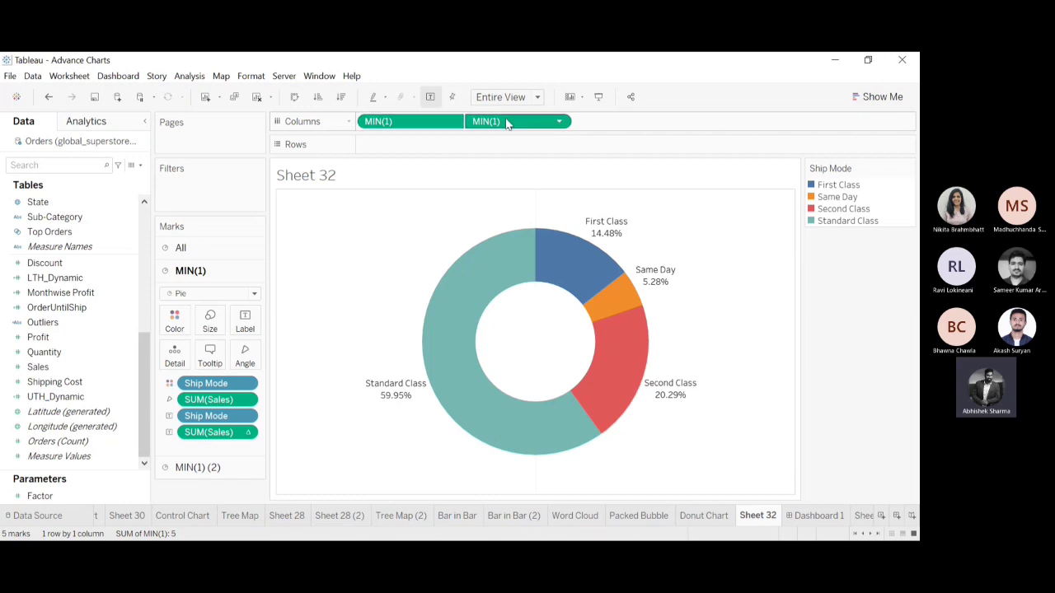
{"action": "left_click", "coordinate": [553, 124]}
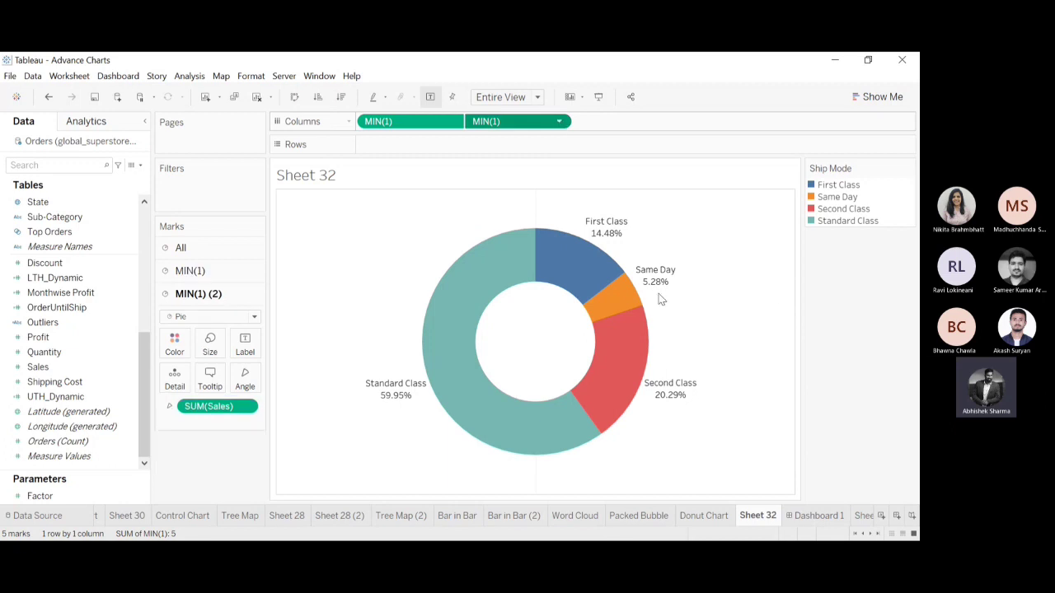
{"action": "left_click", "coordinate": [901, 336]}
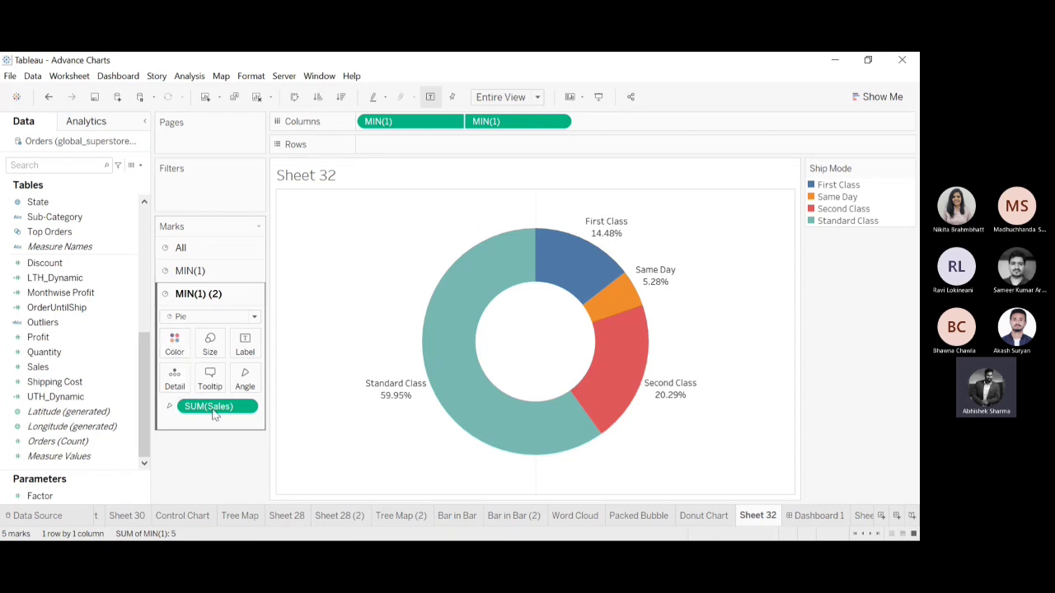
{"action": "left_click", "coordinate": [174, 345]}
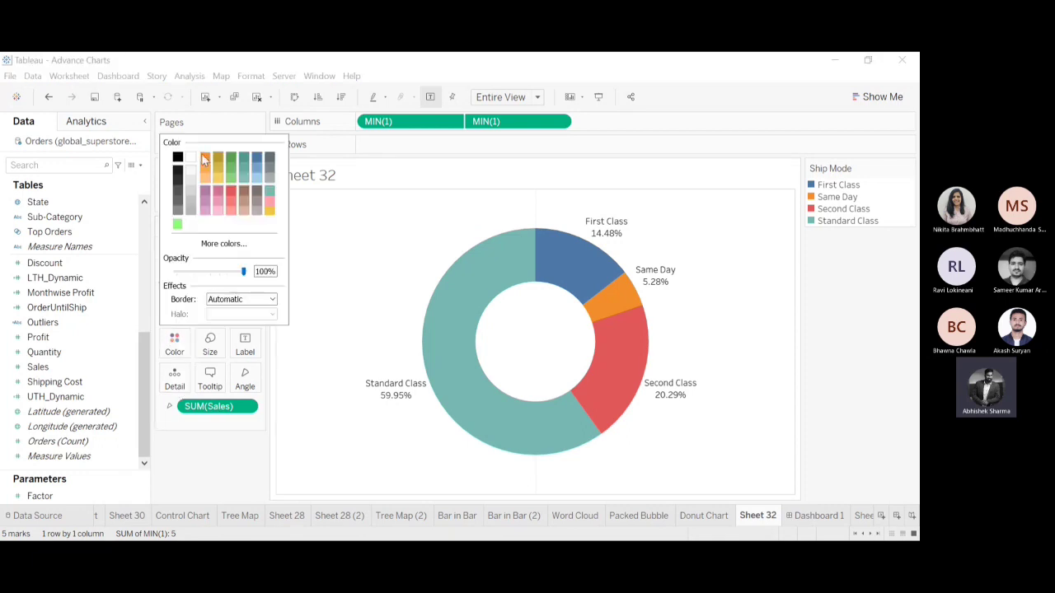
{"action": "left_click", "coordinate": [191, 460]}
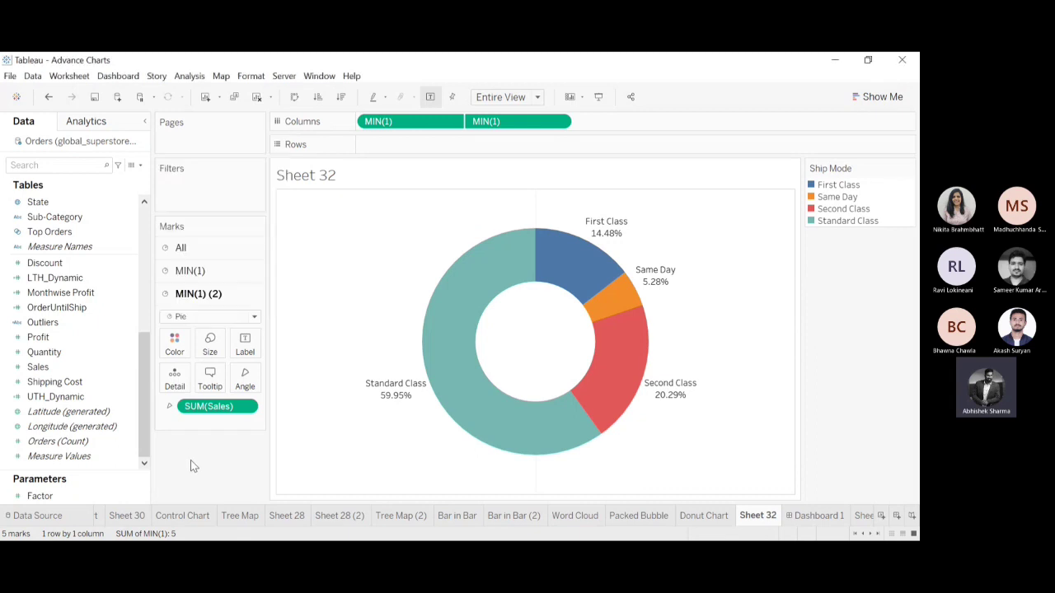
Label the white inner MIN(1) (2) pie with the sum of Sales in the donut hole.
{"action": "left_click", "coordinate": [206, 280]}
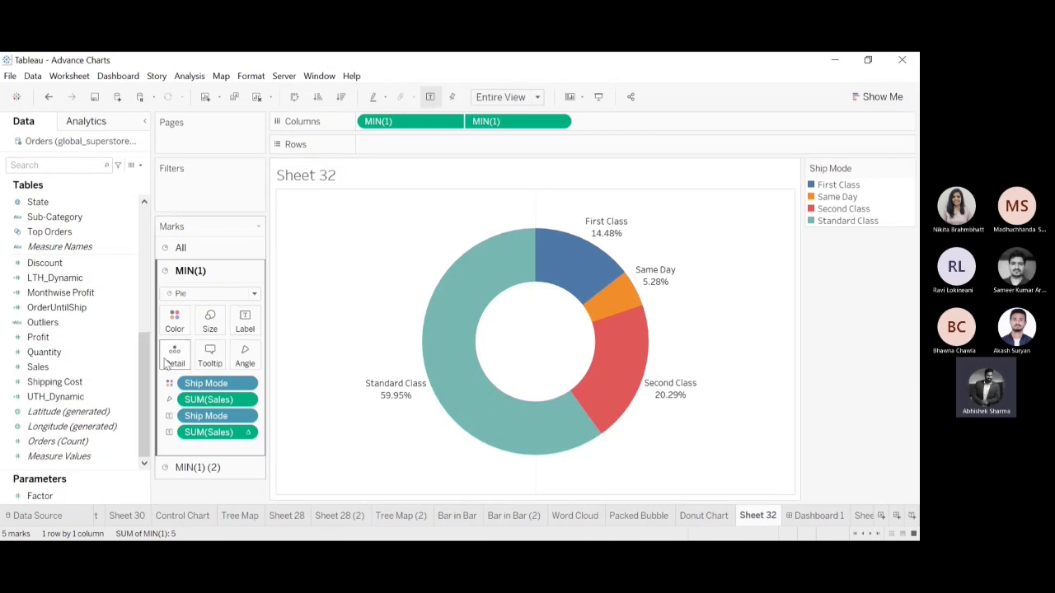
{"action": "left_click", "coordinate": [205, 468]}
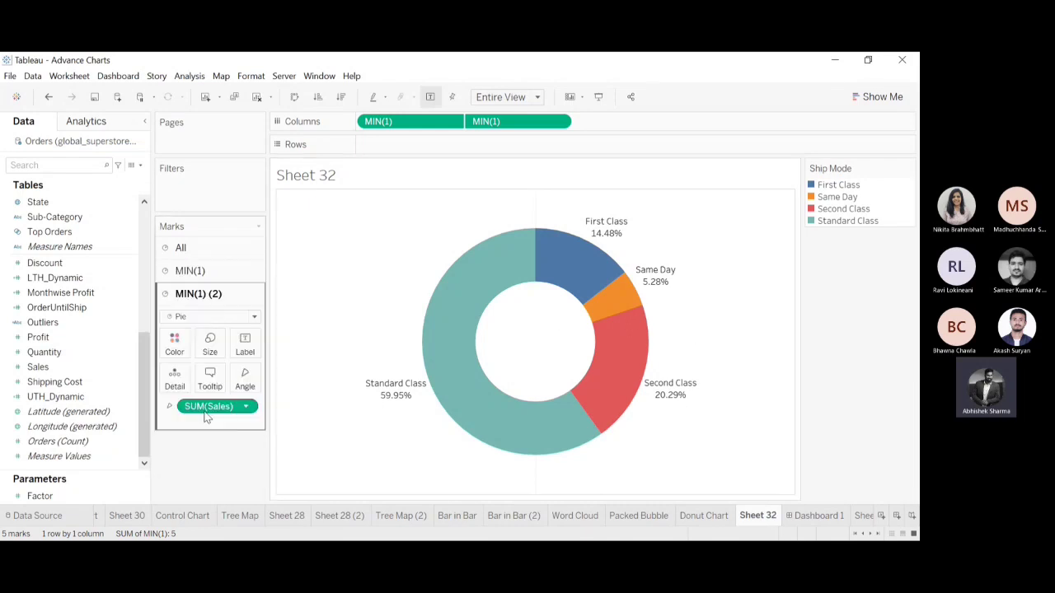
{"action": "left_click_drag", "start_coordinate": [53, 366], "coordinate": [244, 350]}
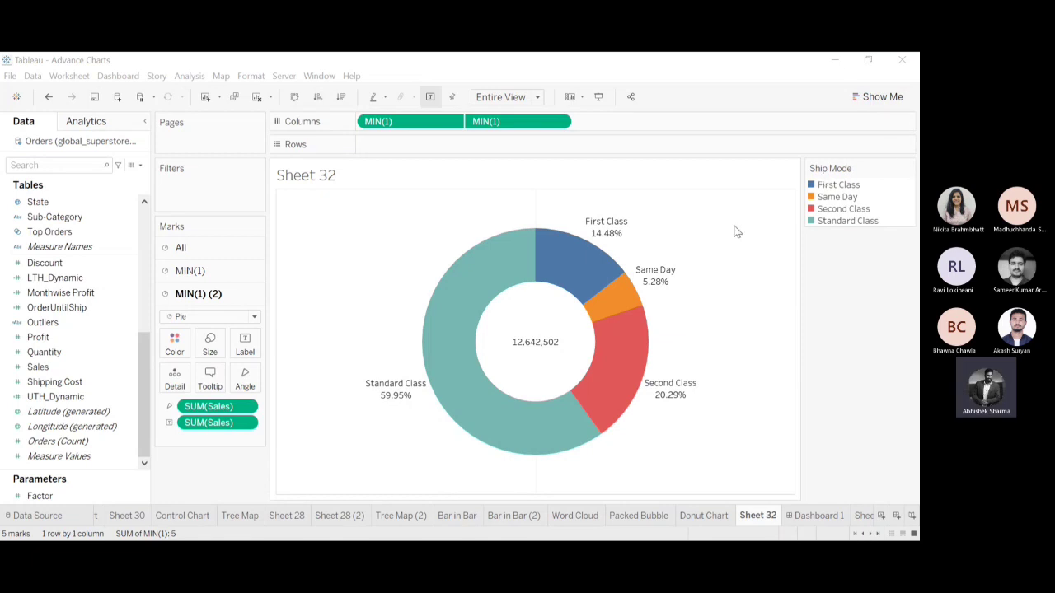
{"action": "left_click", "coordinate": [846, 59]}
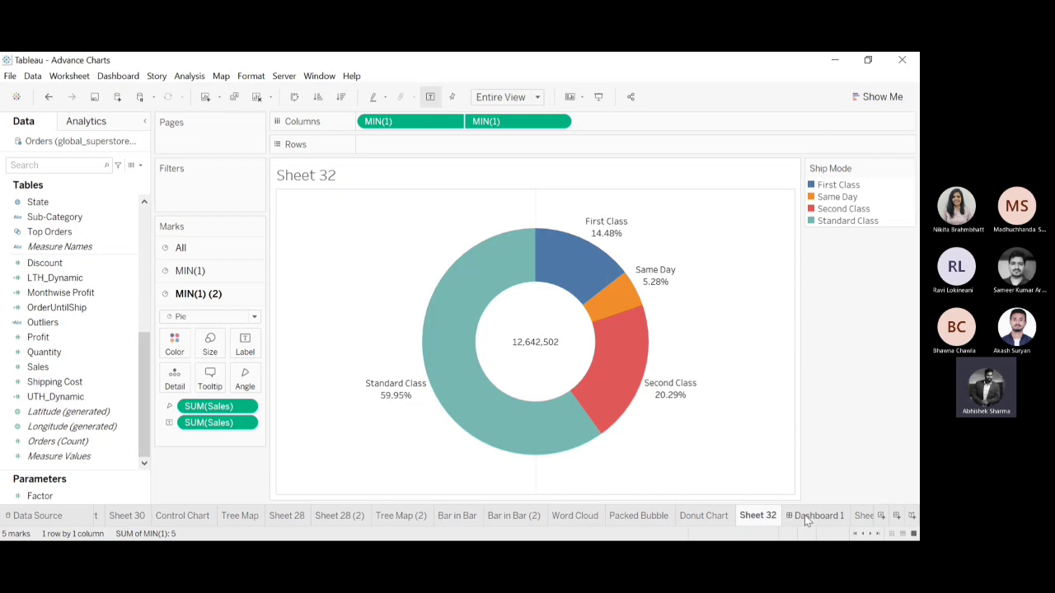
Create a new worksheet after Bar in Bar and plot Sales by Sub-Category, with Sub-Category in Columns and Sales in Rows.
{"action": "left_click", "coordinate": [463, 519]}
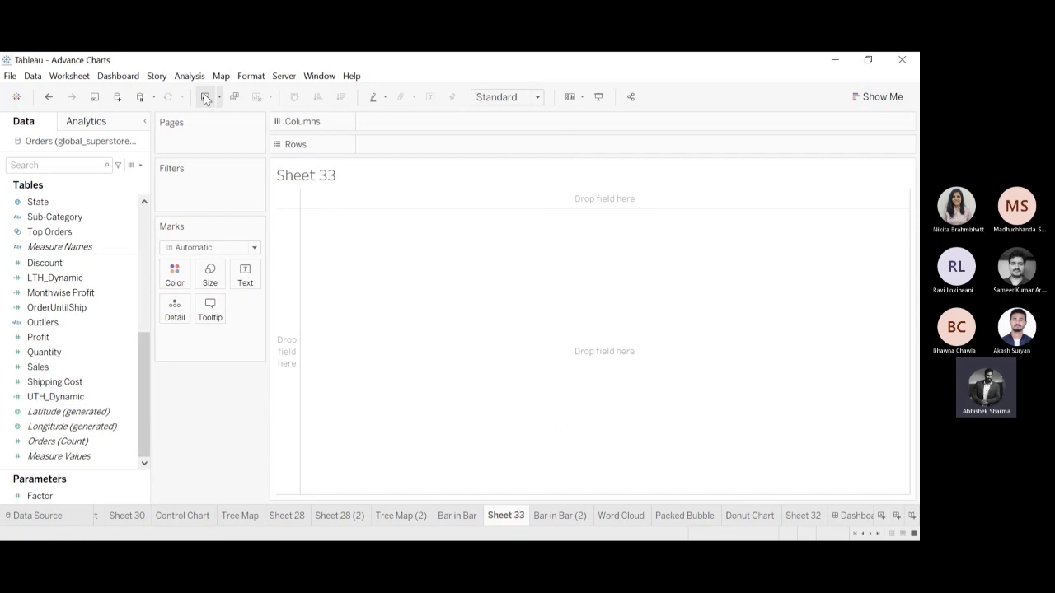
{"action": "scroll", "coordinate": [143, 347], "scroll_direction": "up", "scroll_amount": 3}
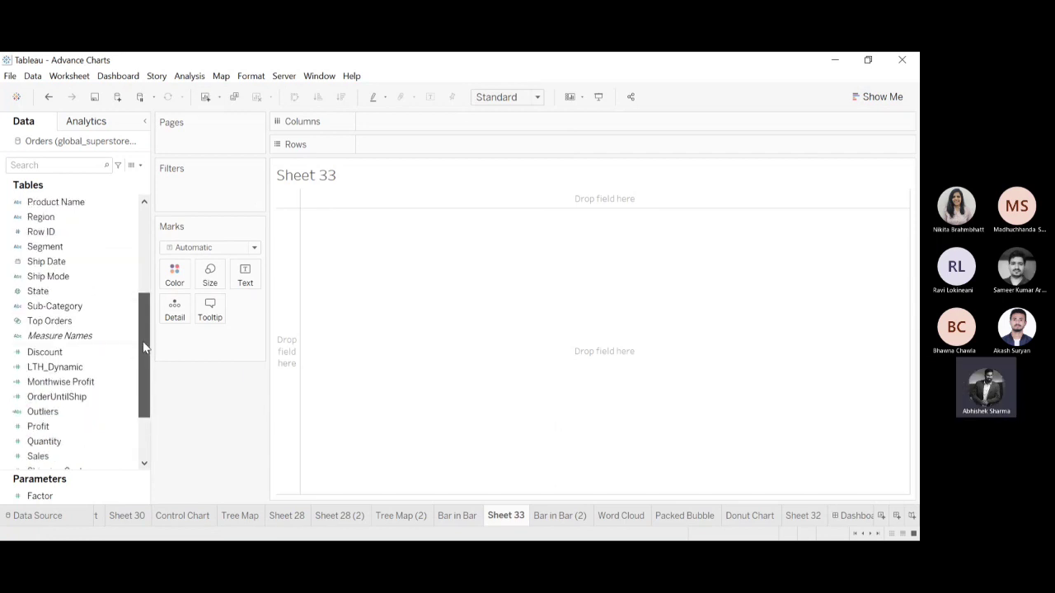
{"action": "left_click_drag", "start_coordinate": [135, 306], "coordinate": [442, 125]}
{"action": "left_click_drag", "start_coordinate": [145, 350], "coordinate": [146, 453]}
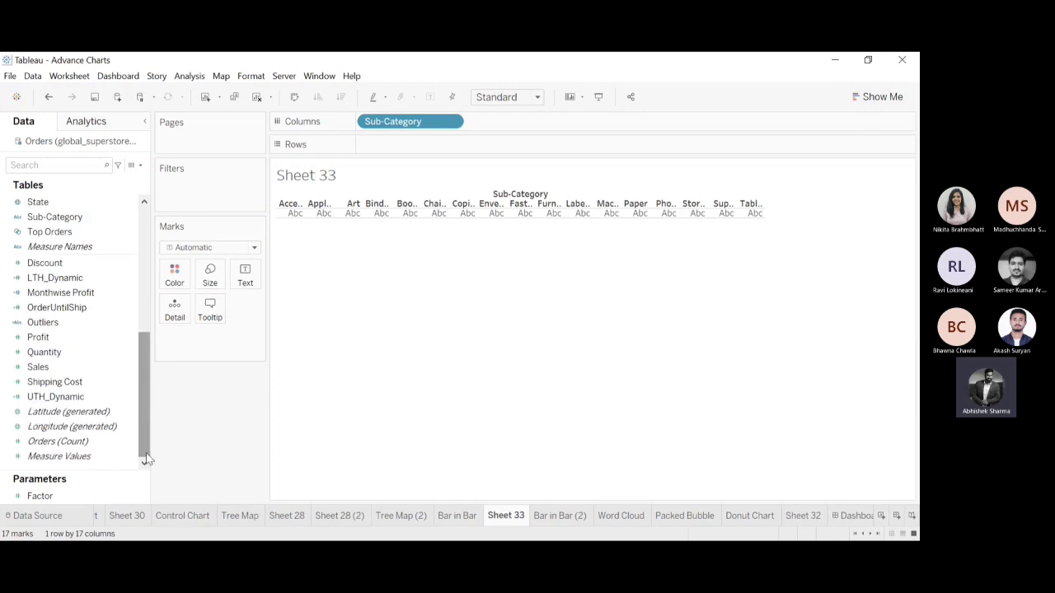
{"action": "mouse_move", "coordinate": [41, 366]}
{"action": "left_mouse_down"}
{"action": "mouse_move", "coordinate": [436, 122]}
{"action": "mouse_move", "coordinate": [404, 148]}
{"action": "left_mouse_up"}
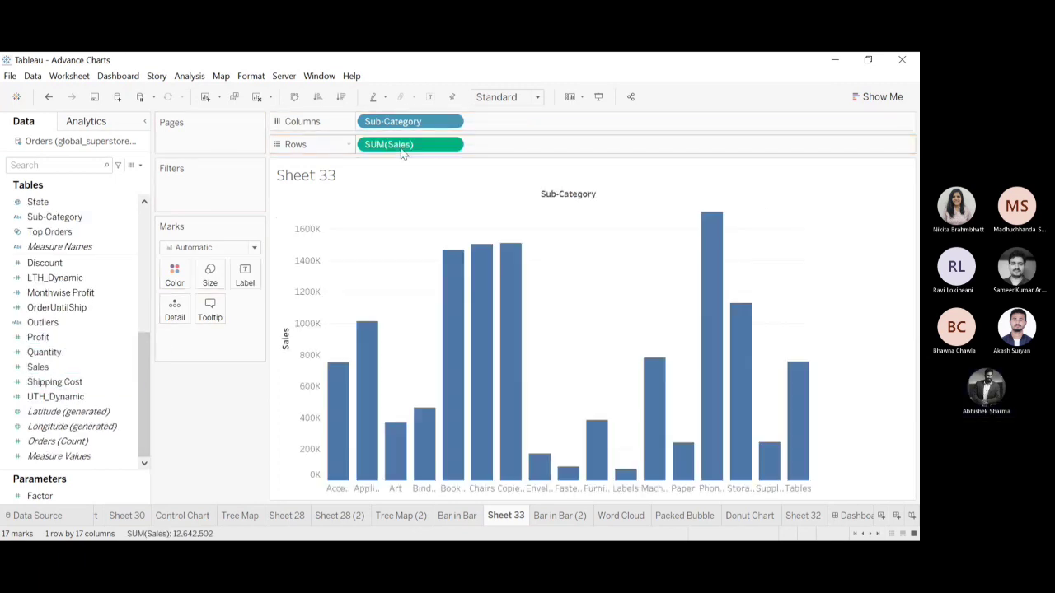
Add Profit to Rows after Sales, and try Quantity as a third measure before removing it.
{"action": "left_click", "coordinate": [458, 516]}
{"action": "left_click", "coordinate": [506, 516]}
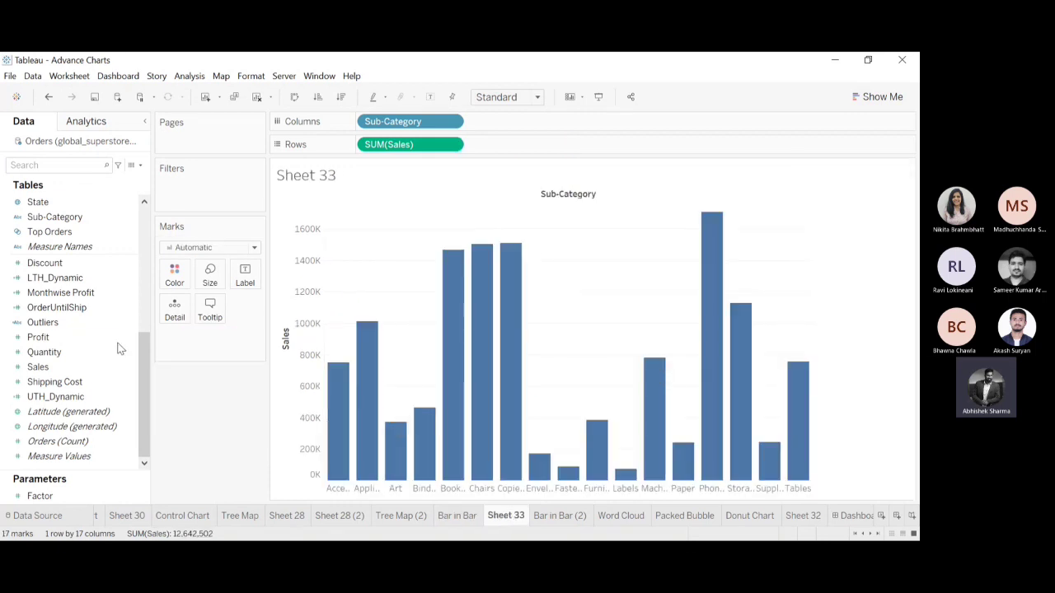
{"action": "left_click_drag", "start_coordinate": [105, 337], "coordinate": [502, 149]}
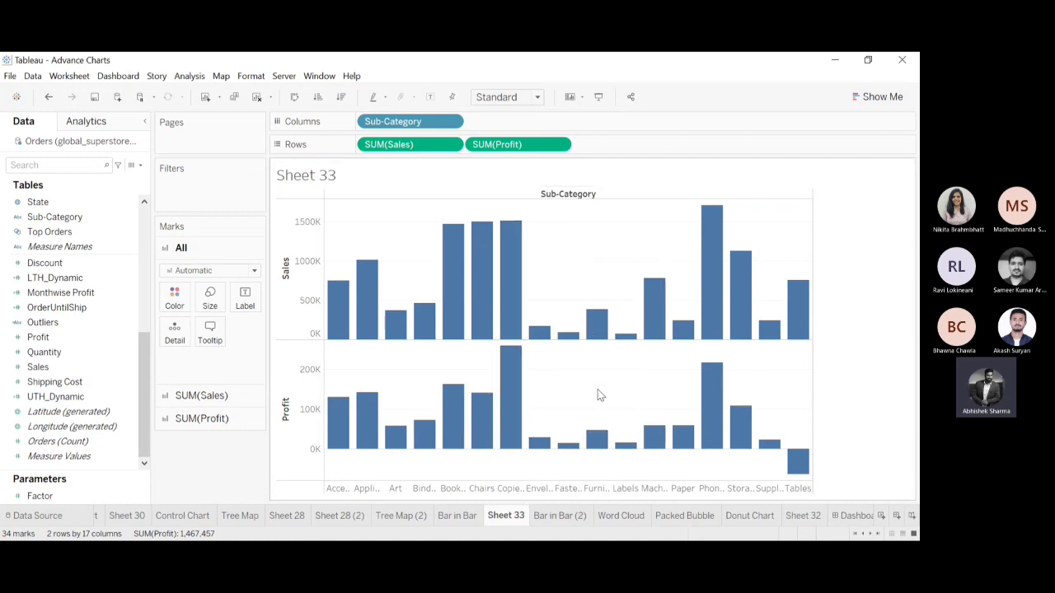
{"action": "left_click_drag", "start_coordinate": [43, 352], "coordinate": [610, 145]}
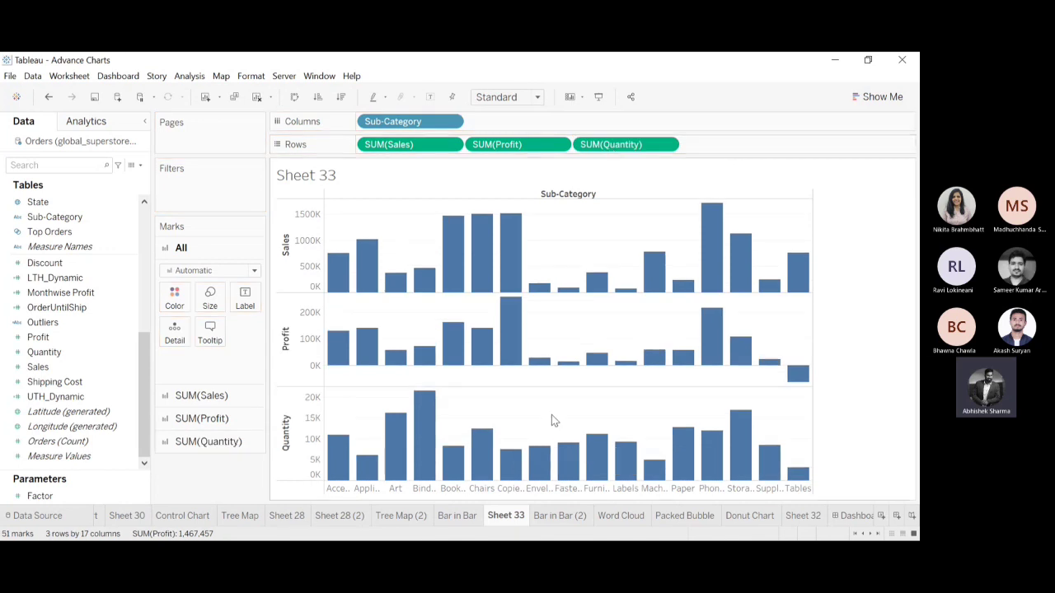
{"action": "left_click_drag", "start_coordinate": [610, 145], "coordinate": [395, 68]}
Combine Sales and Profit on a dual axis and set the mark type of all marks to Bar.
{"action": "left_click", "coordinate": [524, 144]}
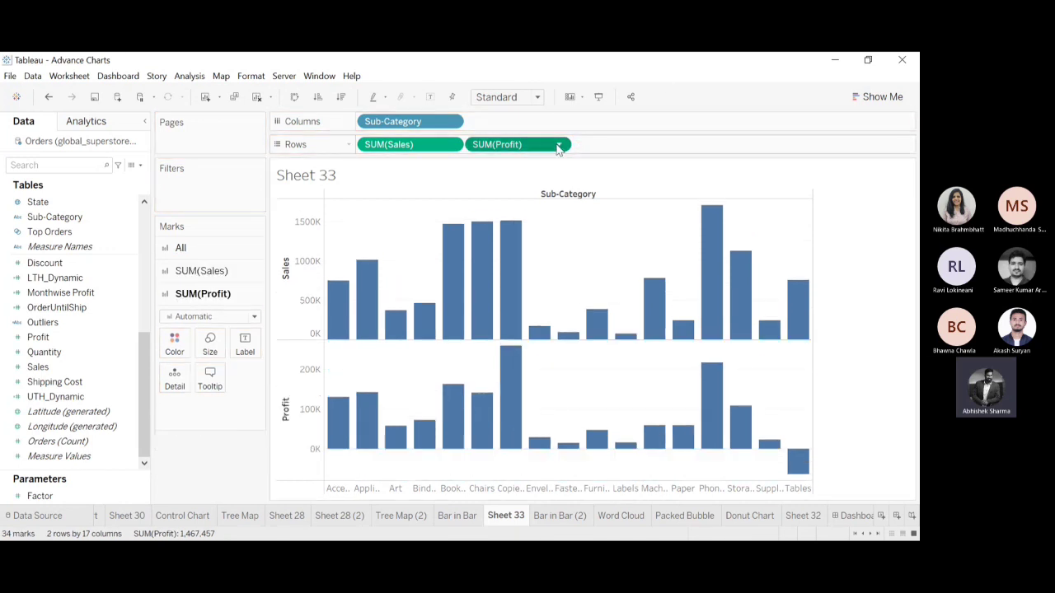
{"action": "left_click", "coordinate": [511, 395]}
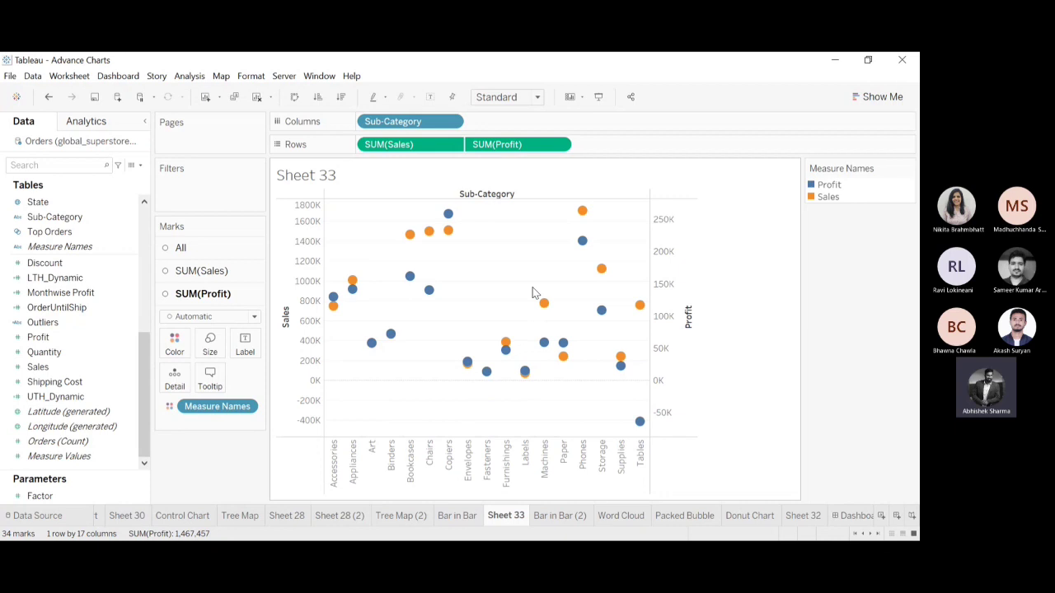
{"action": "left_click", "coordinate": [205, 248]}
{"action": "left_click", "coordinate": [255, 275]}
{"action": "left_click", "coordinate": [200, 307]}
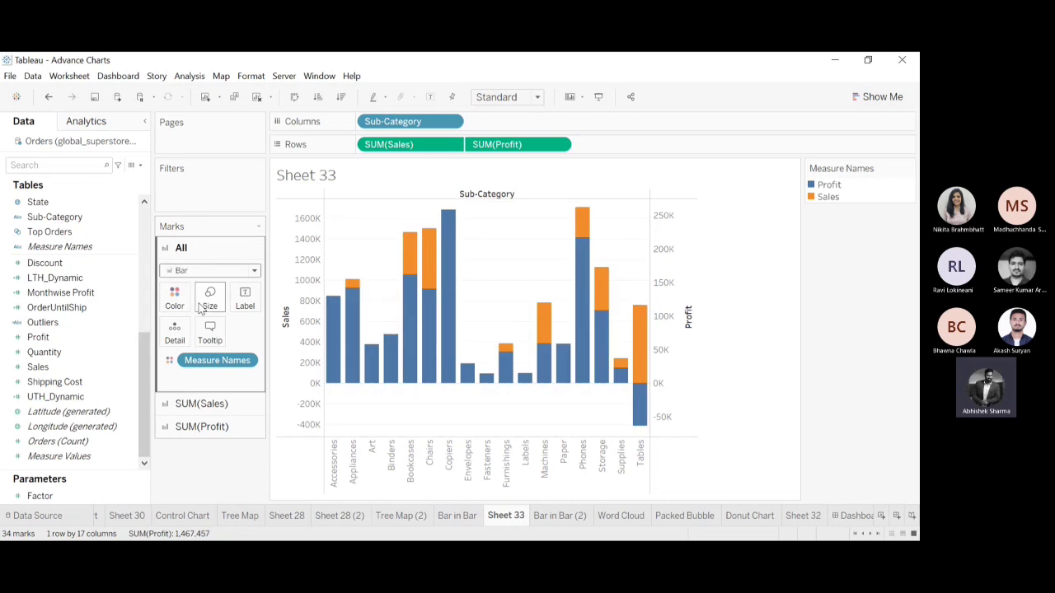
{"action": "left_click", "coordinate": [206, 404]}
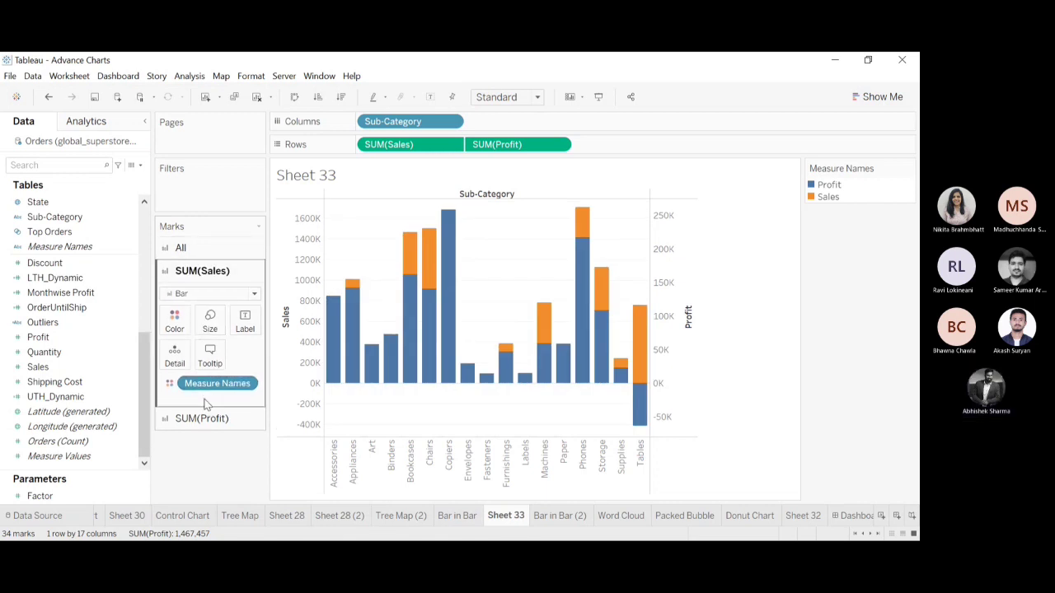
{"action": "left_click", "coordinate": [212, 321]}
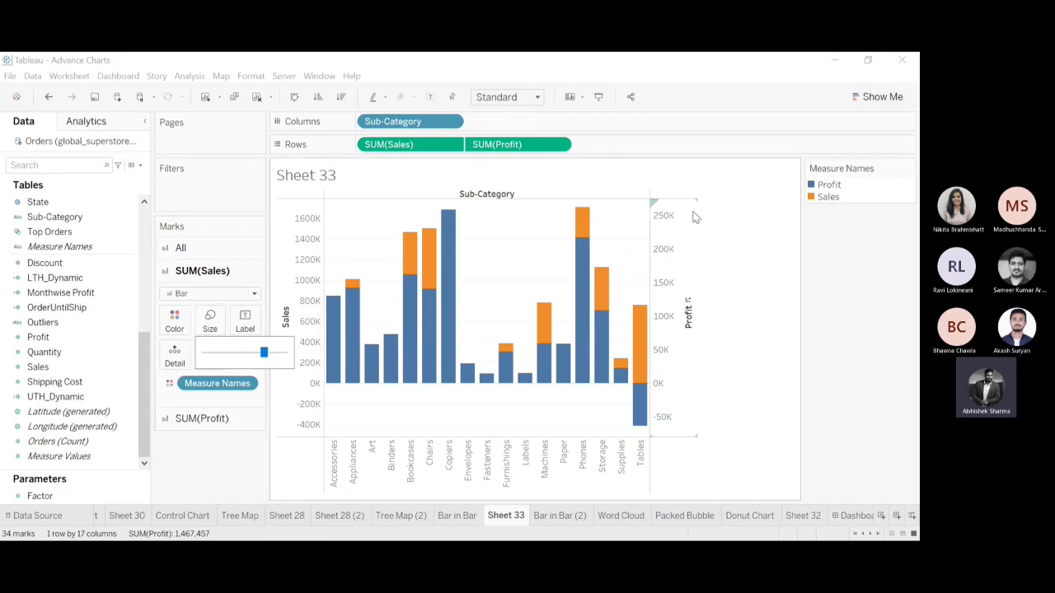
{"action": "left_click", "coordinate": [702, 243]}
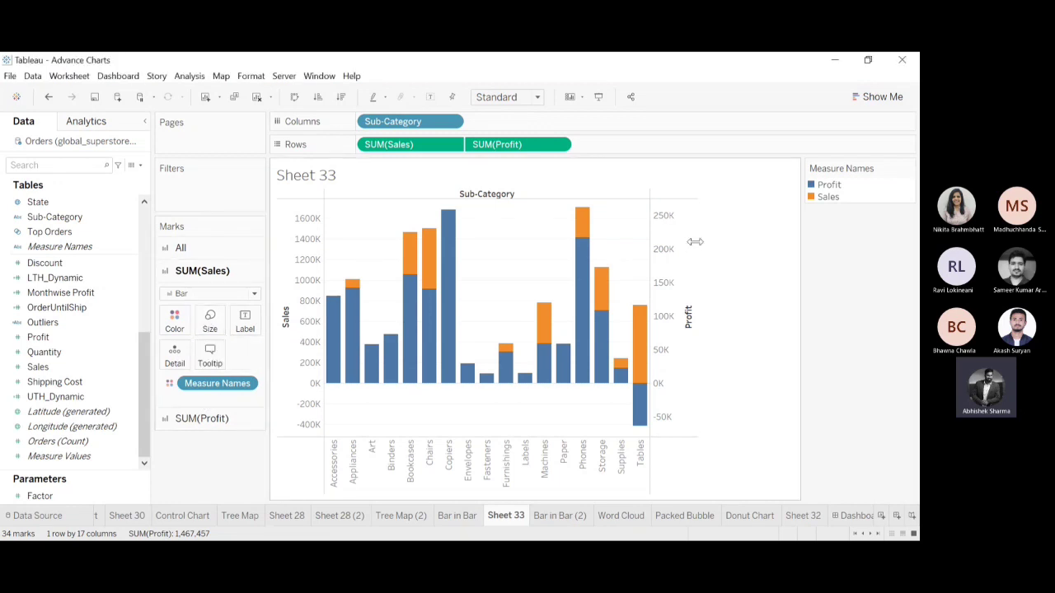
Synchronize the Profit axis with the Sales axis.
{"action": "right_click", "coordinate": [659, 225]}
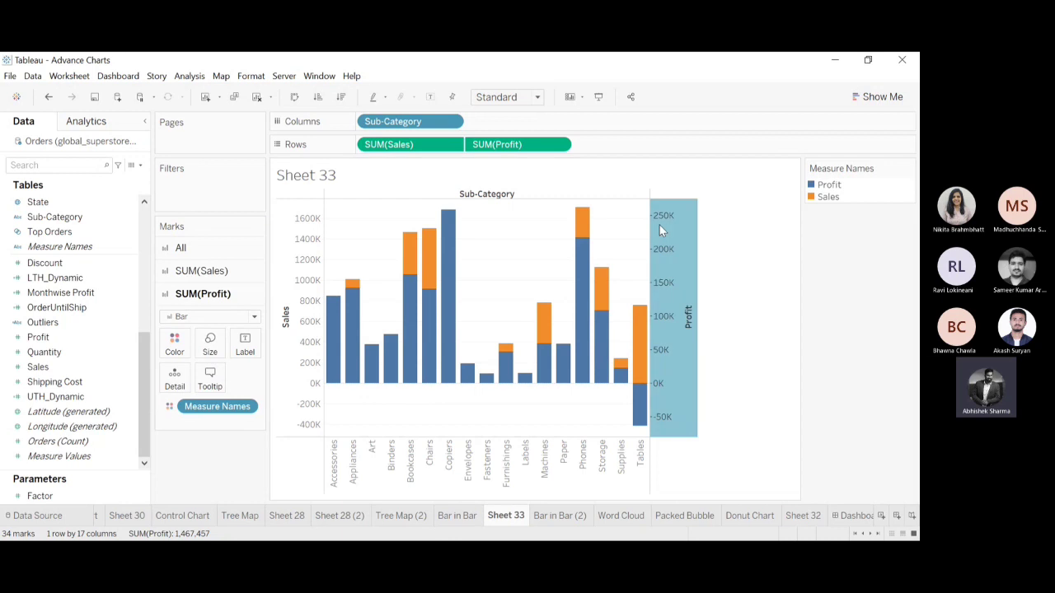
{"action": "left_click", "coordinate": [717, 304]}
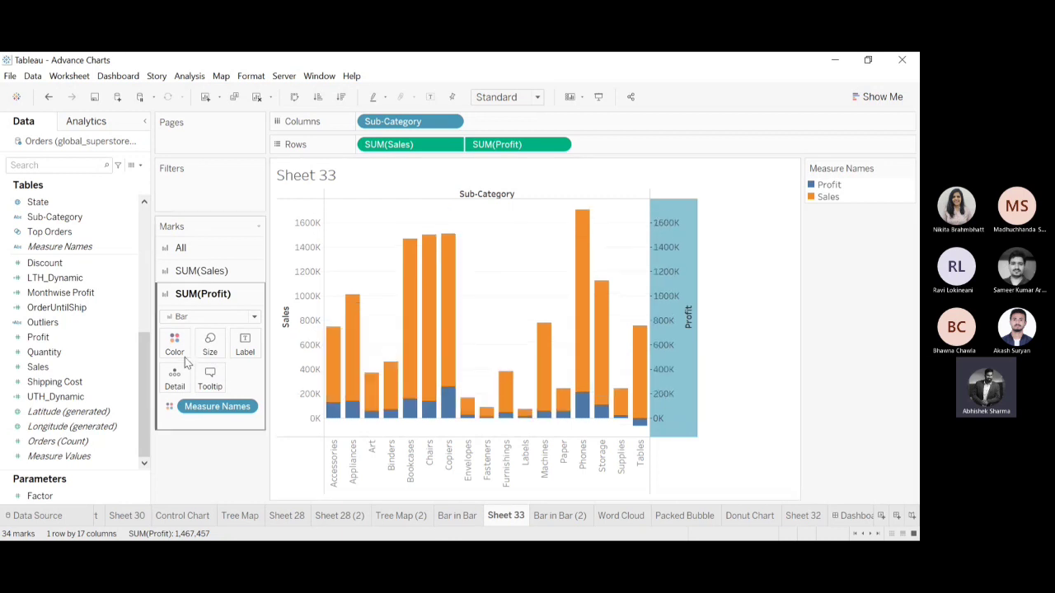
Narrow the Sales bars so they are thinner than the Profit bars, and switch to the Profit marks.
{"action": "left_click", "coordinate": [190, 271]}
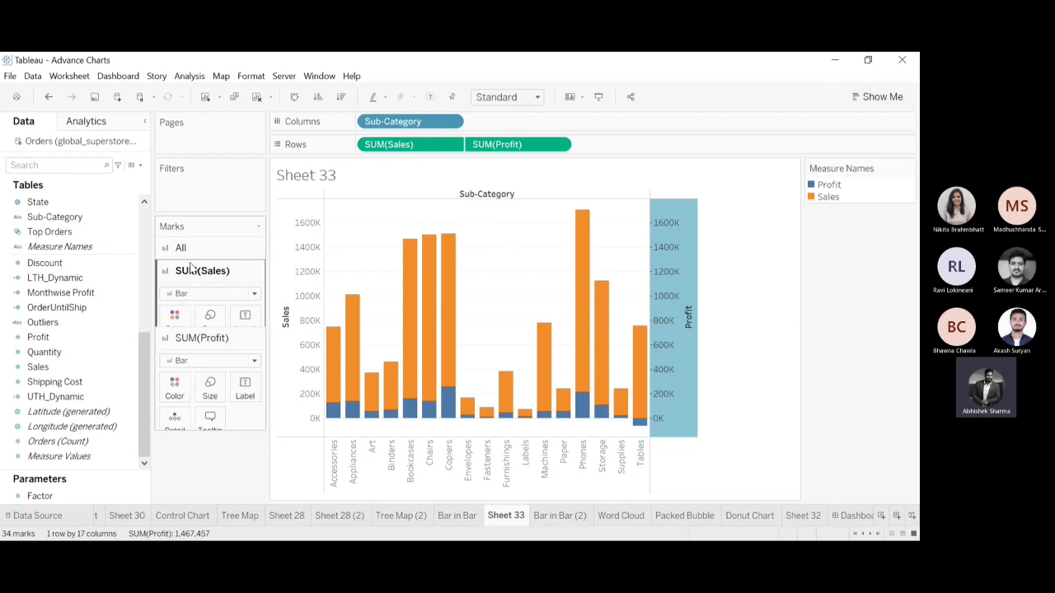
{"action": "left_click", "coordinate": [209, 324]}
{"action": "left_click_drag", "start_coordinate": [264, 353], "coordinate": [230, 354]}
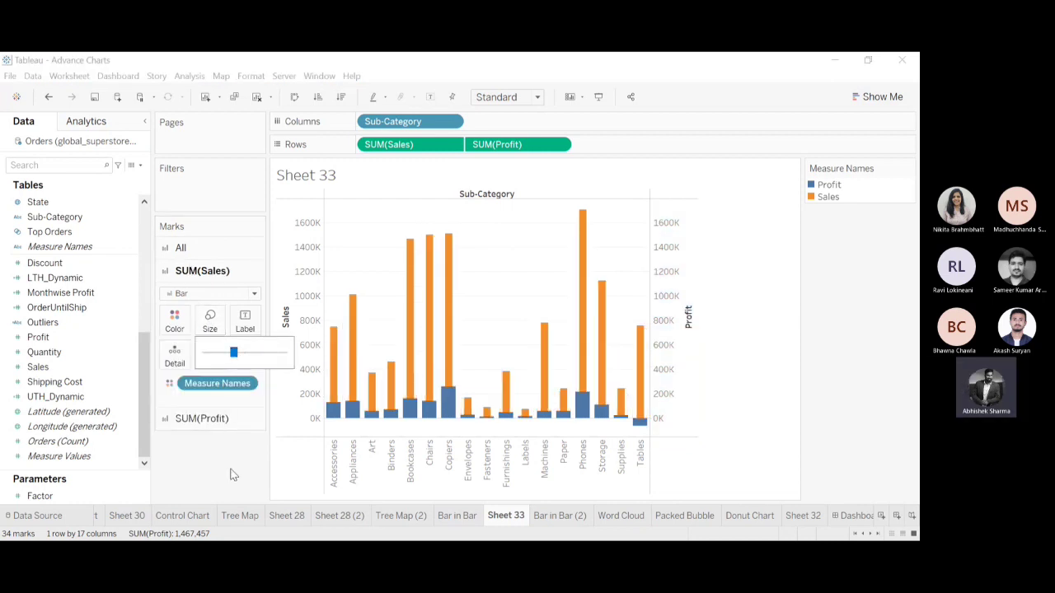
{"action": "left_click", "coordinate": [208, 418]}
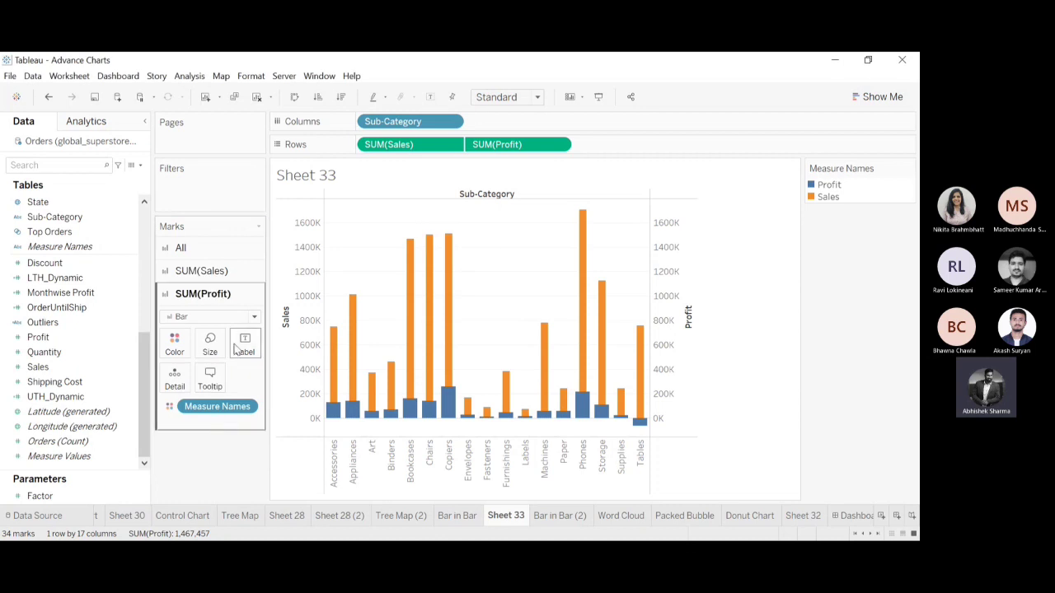
Compare the bar-in-bar chart on Sheet 33 with the chart on the Bar in Bar sheet.
{"action": "left_click", "coordinate": [210, 348]}
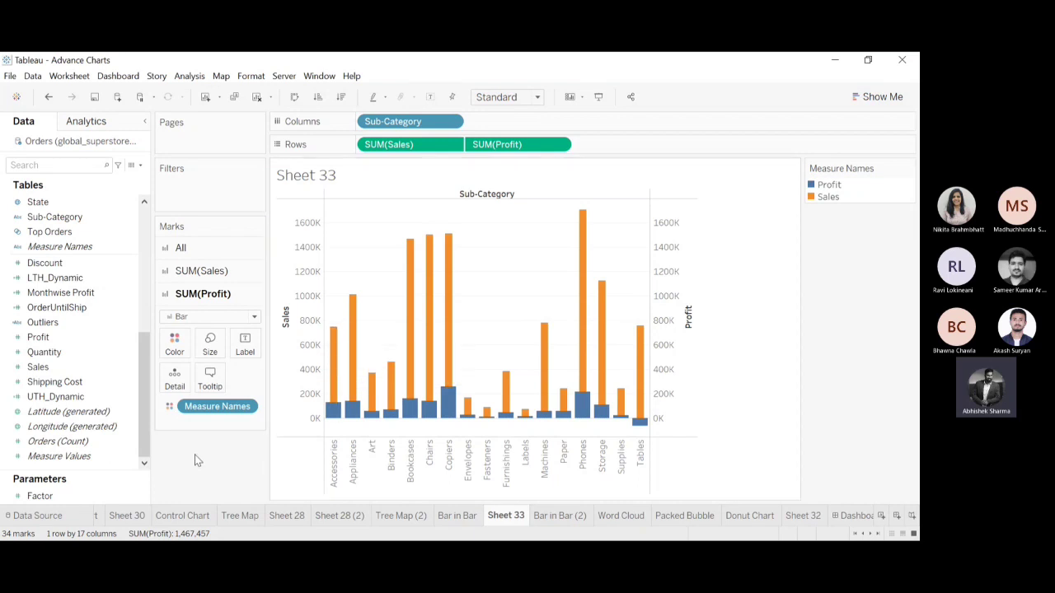
{"action": "left_click", "coordinate": [455, 517]}
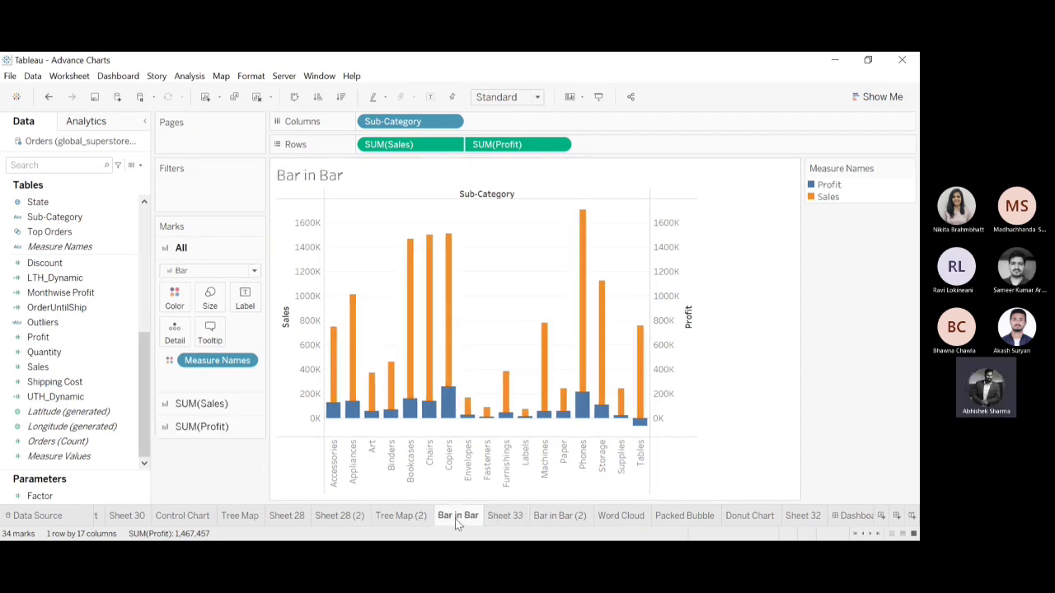
{"action": "left_click", "coordinate": [501, 517]}
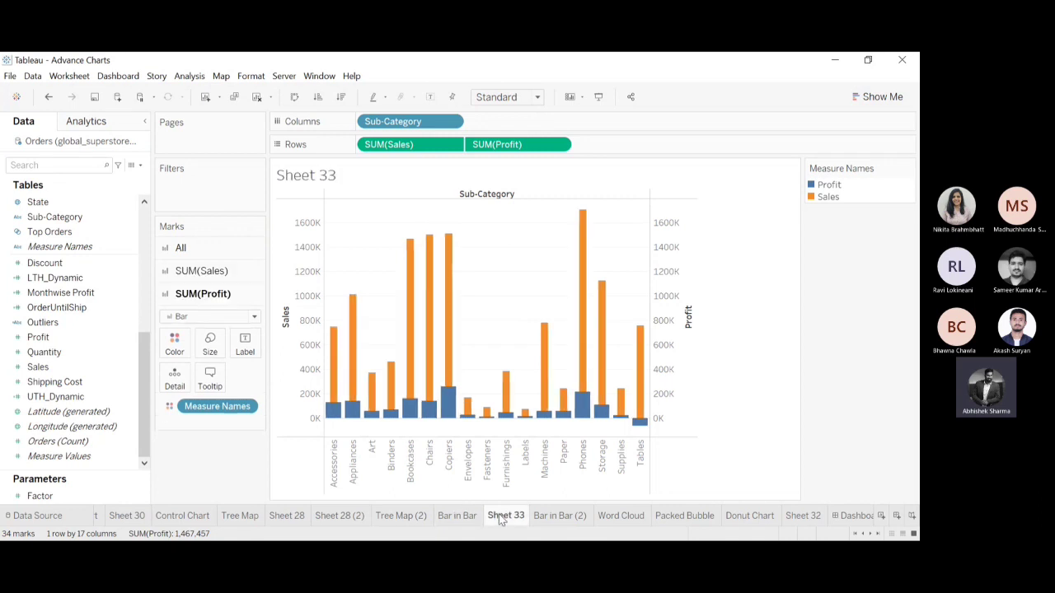
{"action": "mouse_move", "coordinate": [413, 255]}
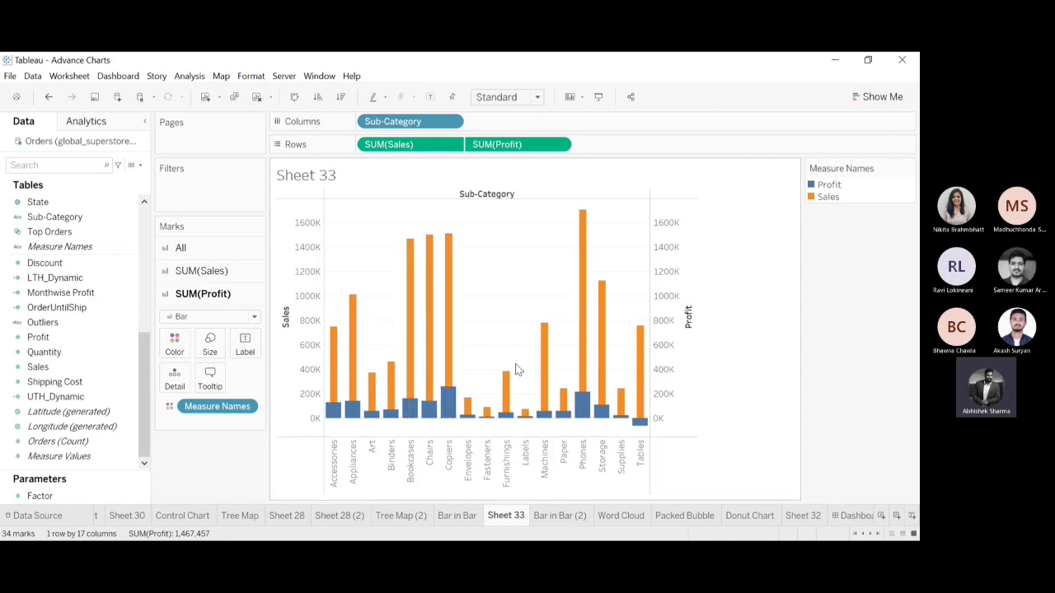
{"action": "mouse_move", "coordinate": [414, 415]}
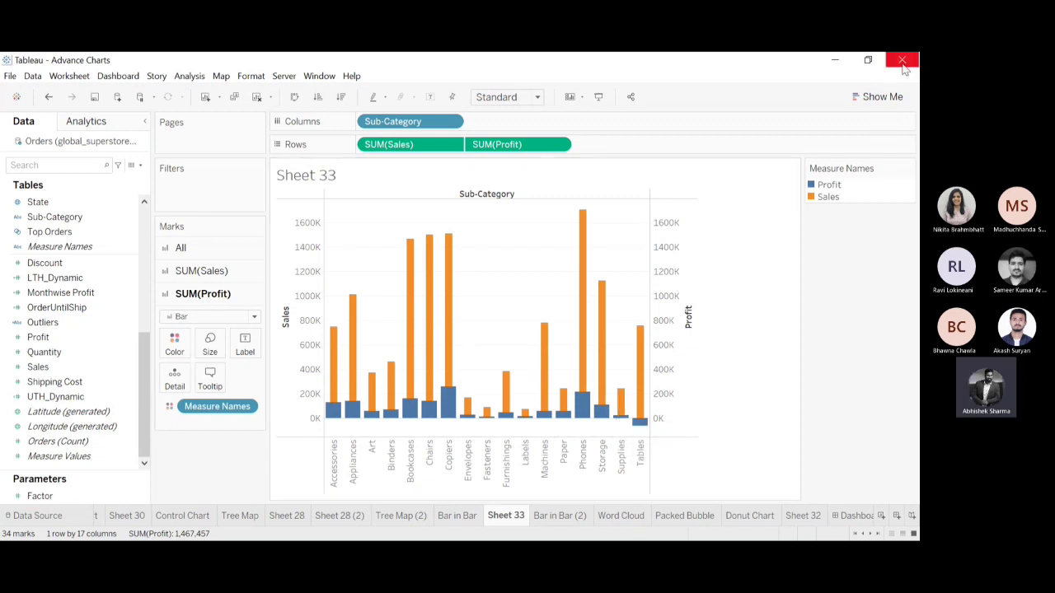
Try showing Sales and Profit as side-by-side bars fitted to the entire view, and as stacked bars.
{"action": "left_click", "coordinate": [879, 94]}
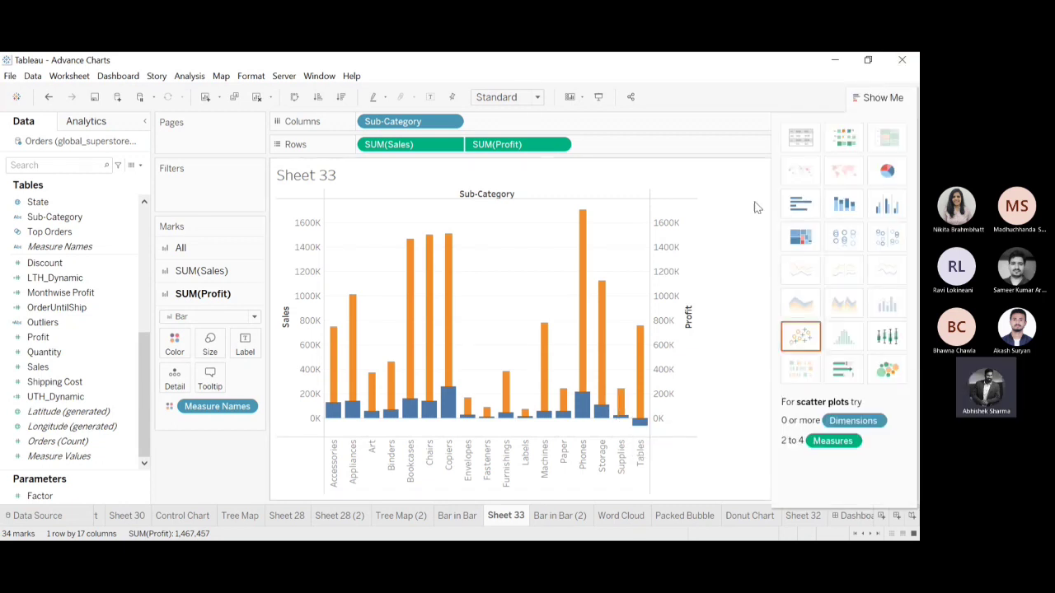
{"action": "left_click", "coordinate": [893, 208]}
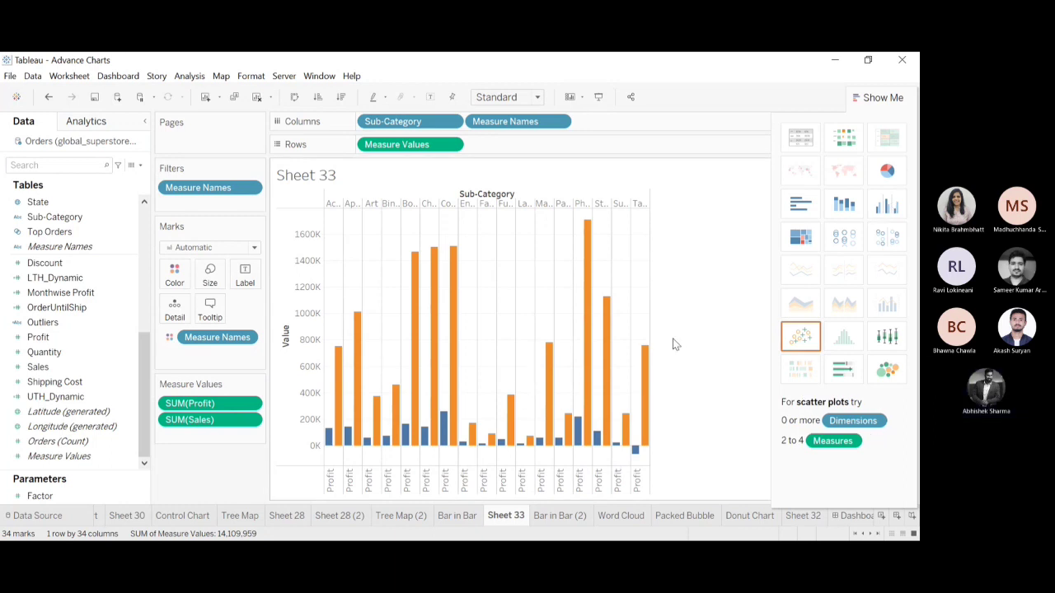
{"action": "left_click", "coordinate": [511, 149]}
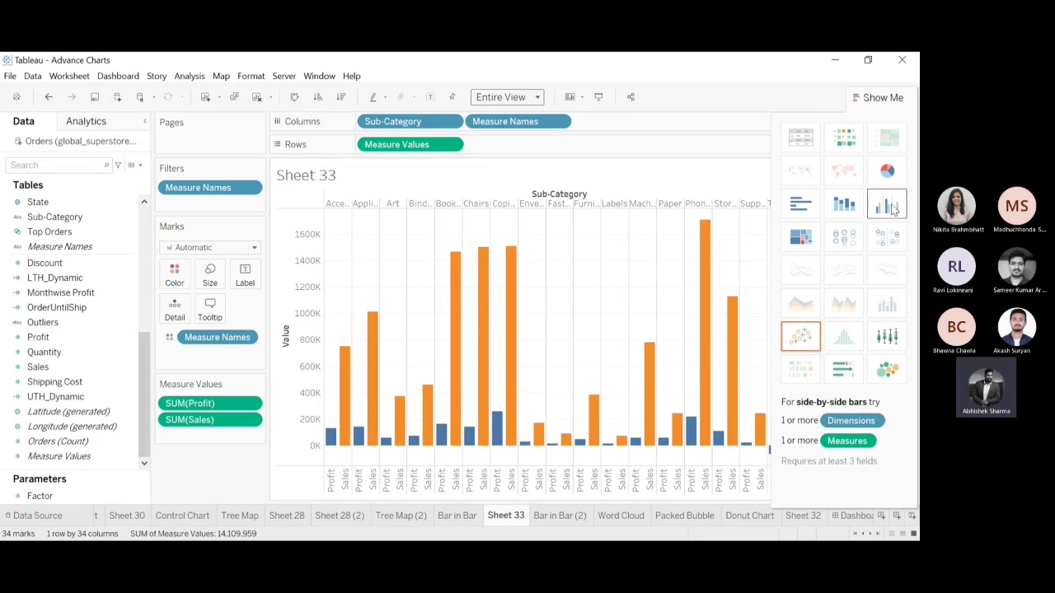
{"action": "left_click", "coordinate": [844, 206]}
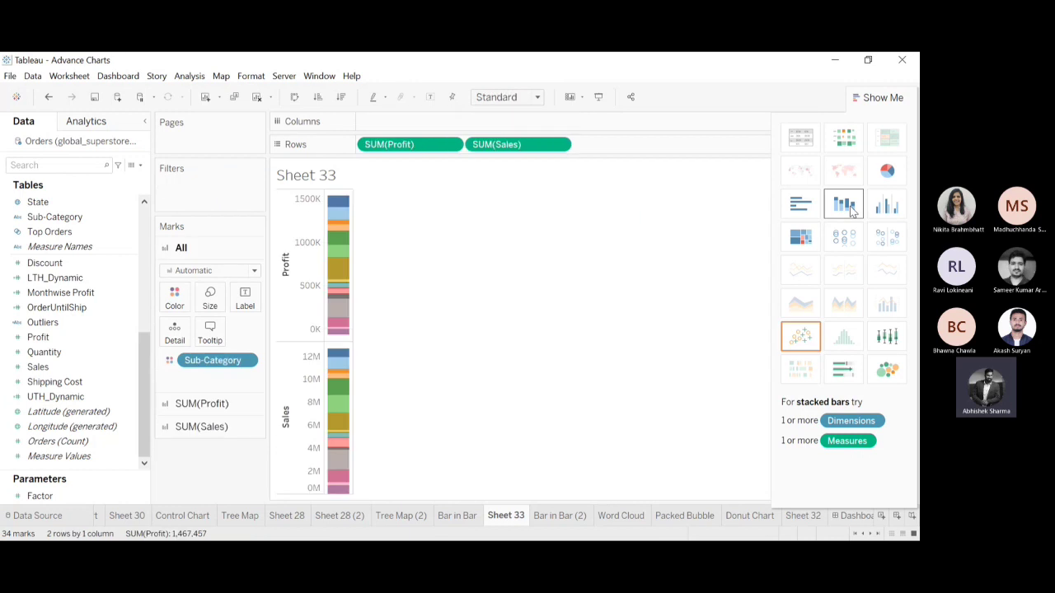
Undo the stacked bars, the Entire View fit and the side-by-side bars, and close the chart suggestions.
{"action": "left_click", "coordinate": [49, 97]}
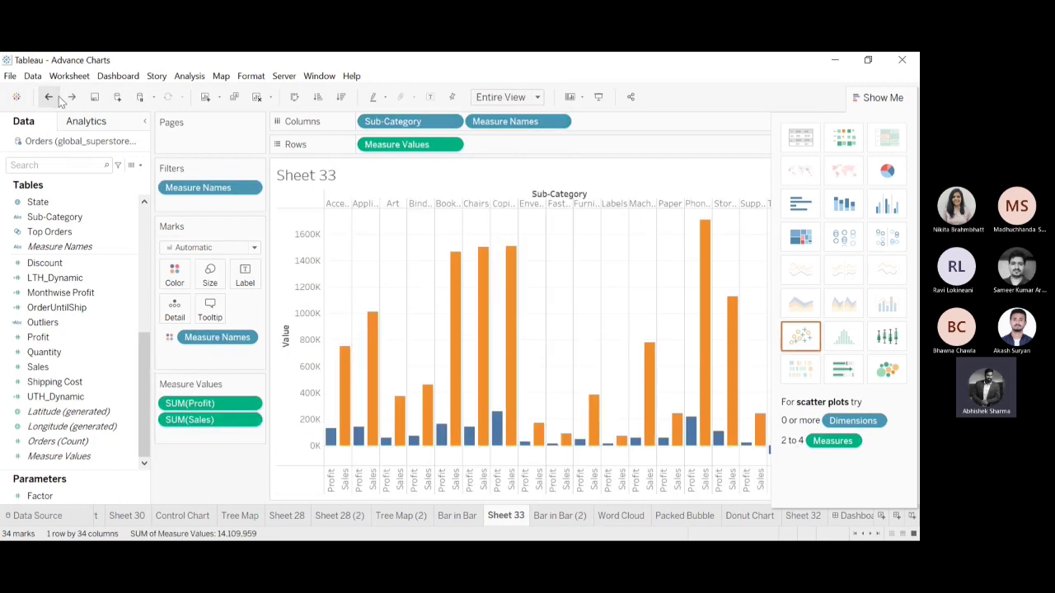
{"action": "left_click", "coordinate": [59, 98]}
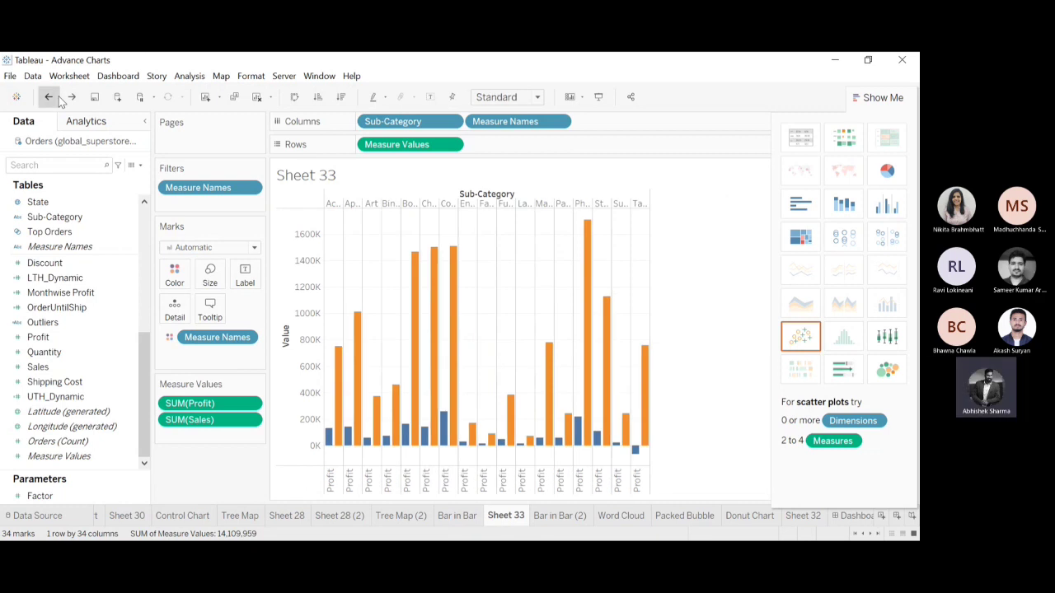
{"action": "left_click", "coordinate": [59, 98]}
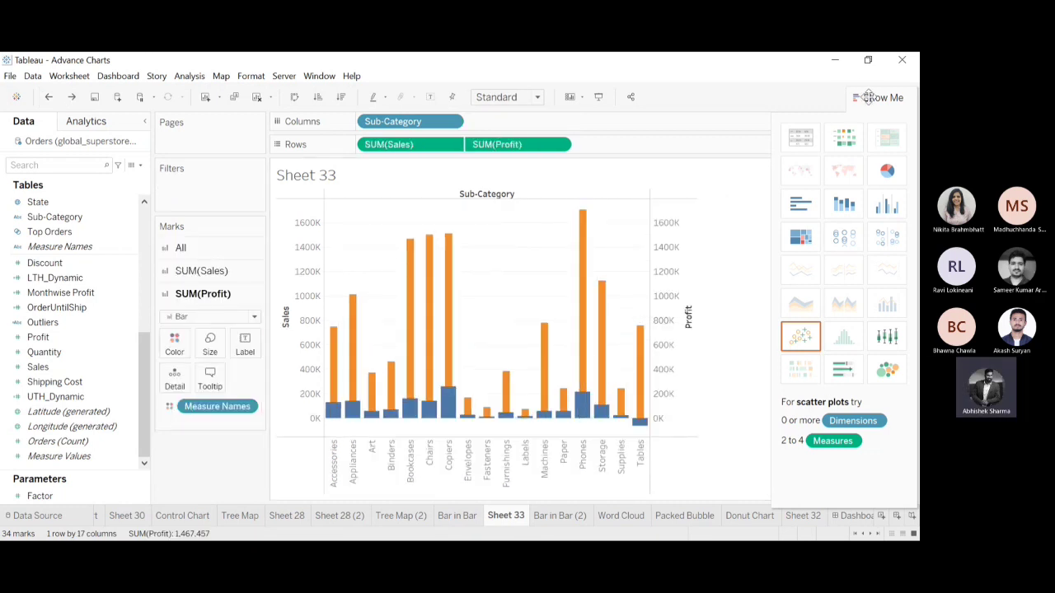
{"action": "left_click", "coordinate": [868, 97]}
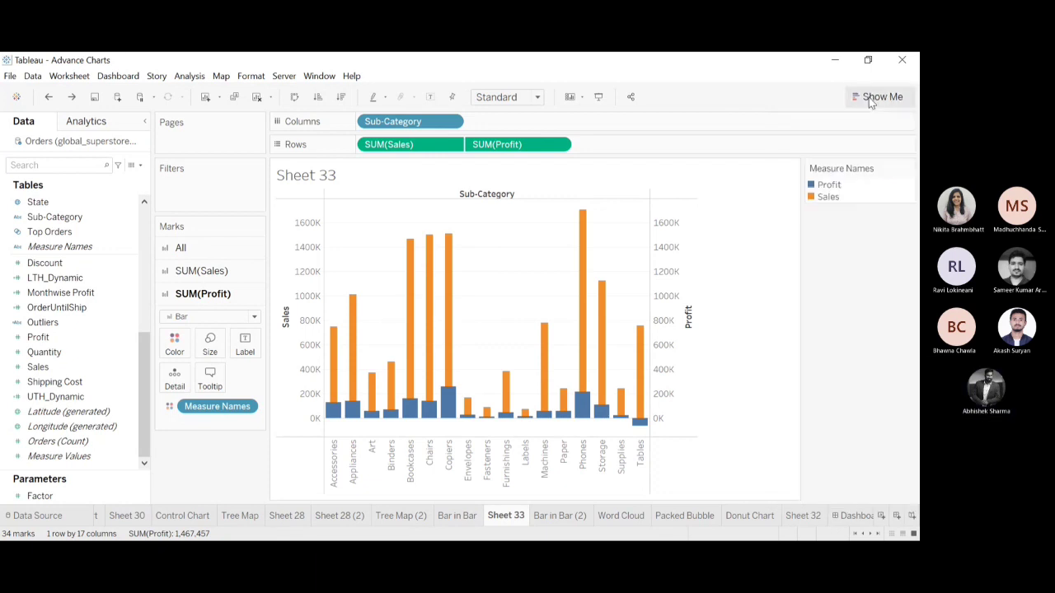